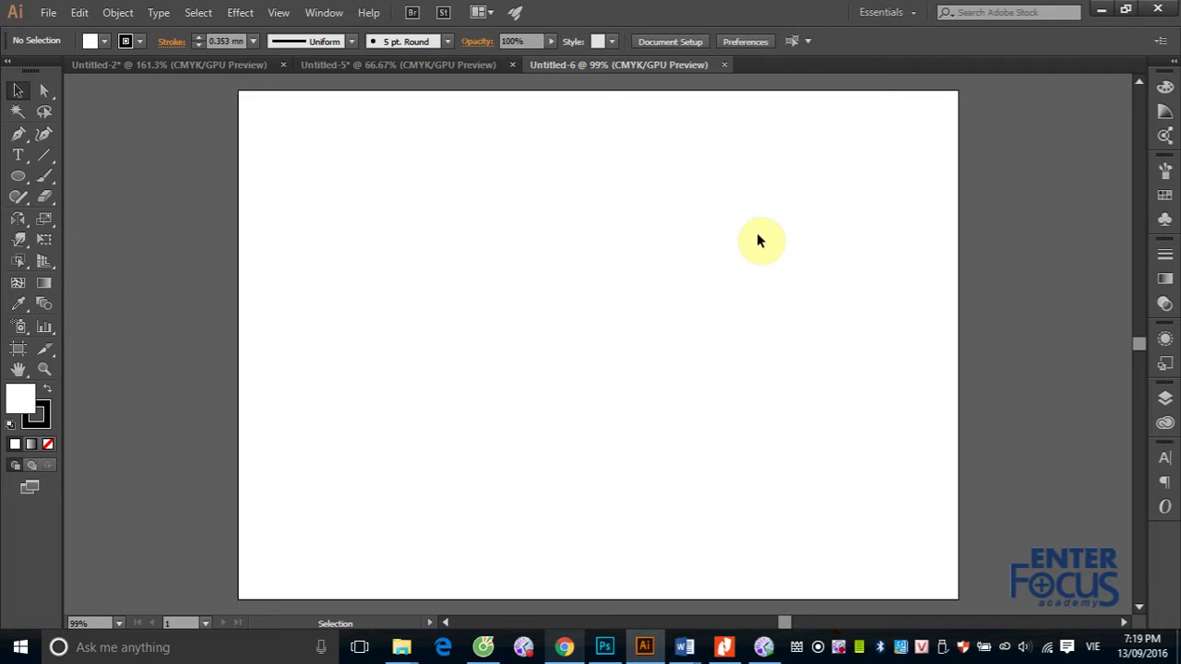
# Draw a square near the artboard centre with the Rectangle Tool.
pyautogui.click(22, 179)
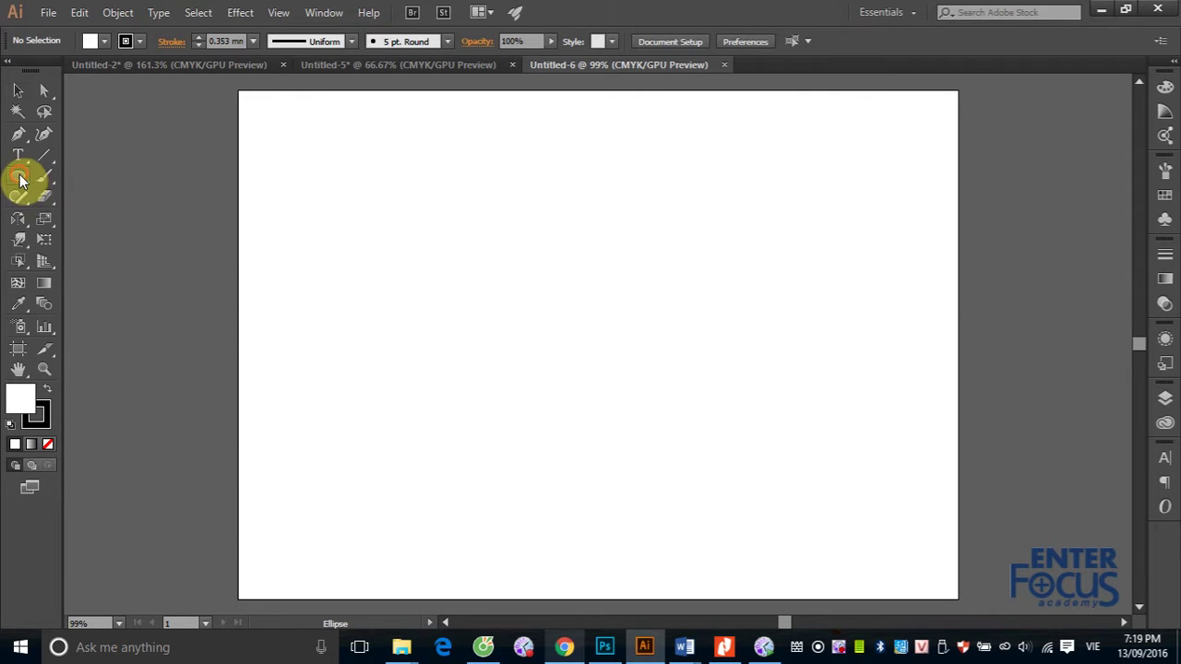
pyautogui.click(103, 177)
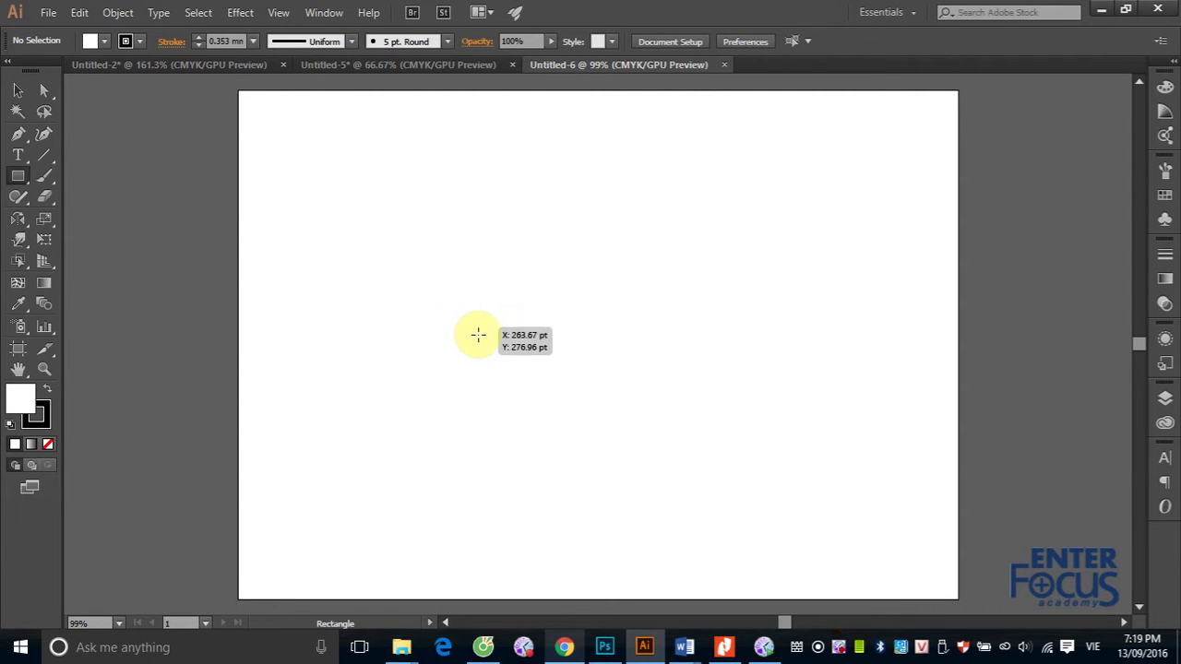
pyautogui.moveTo(477, 333); pyautogui.dragTo(638, 493)
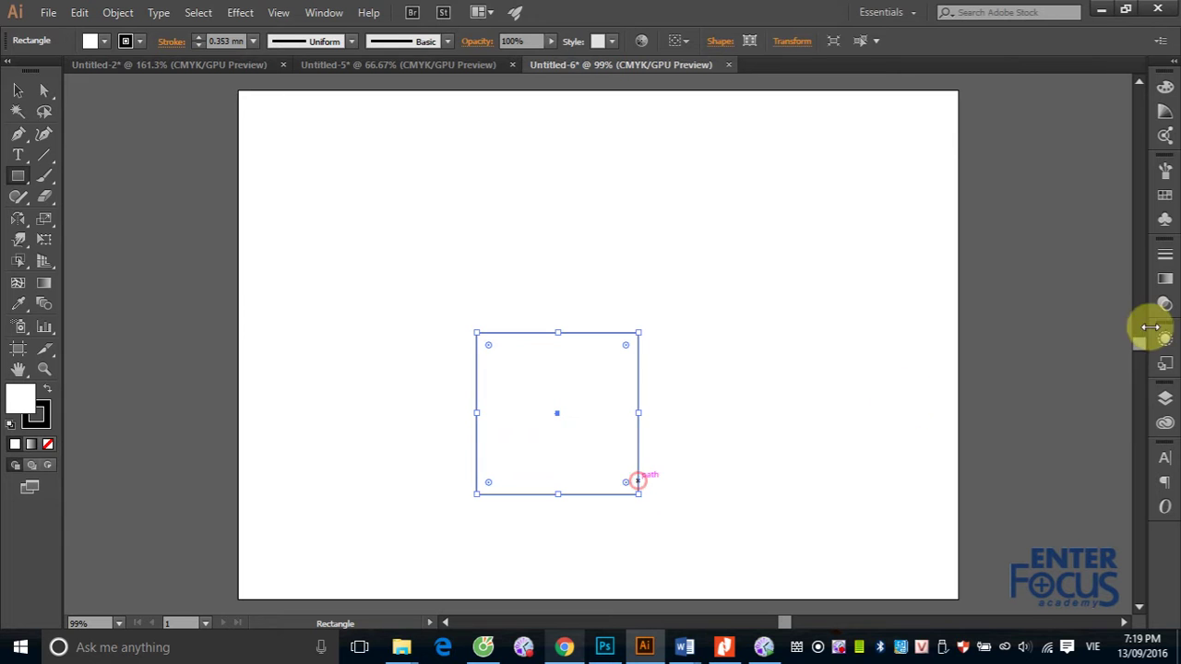
# Give the square a red swatch fill and no stroke.
pyautogui.click(1164, 195)
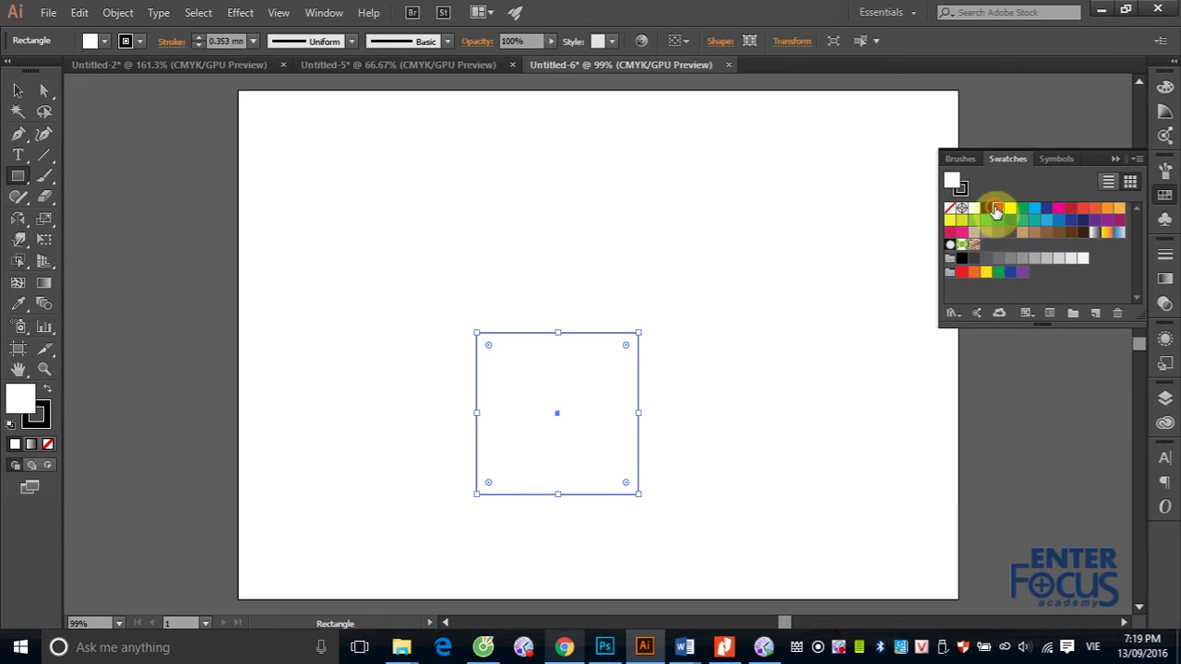
pyautogui.click(997, 209)
pyautogui.click(43, 420)
pyautogui.click(48, 444)
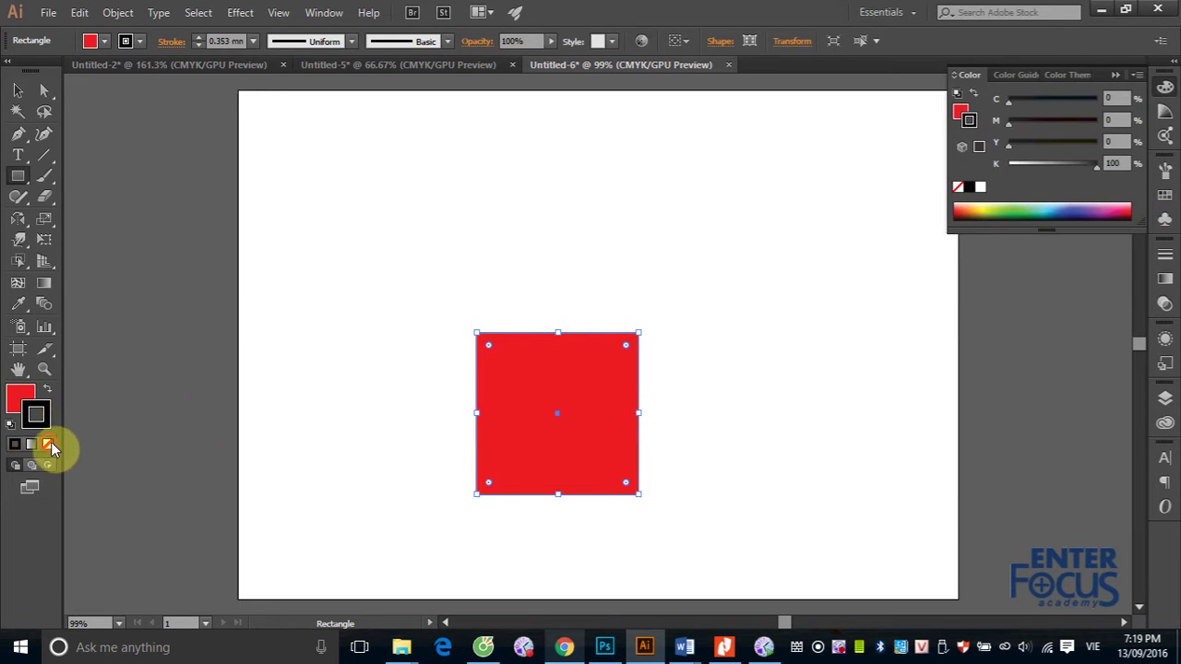
# Switch to the Selection Tool and select the red square.
pyautogui.click(16, 92)
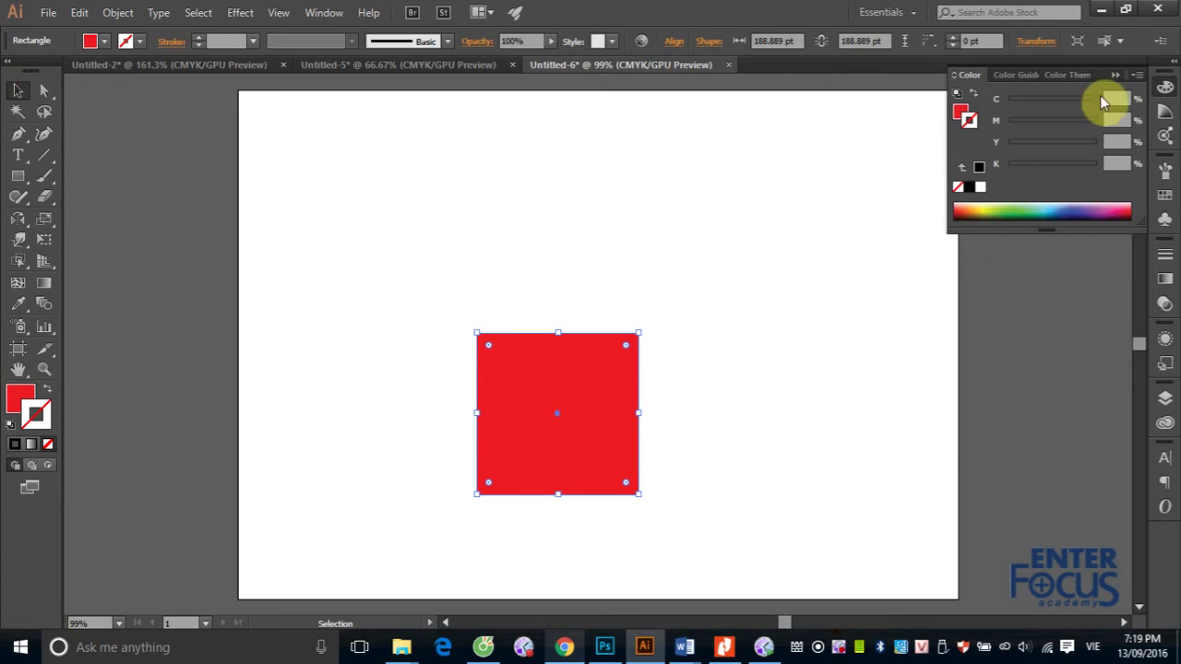
pyautogui.click(1114, 74)
pyautogui.click(540, 361)
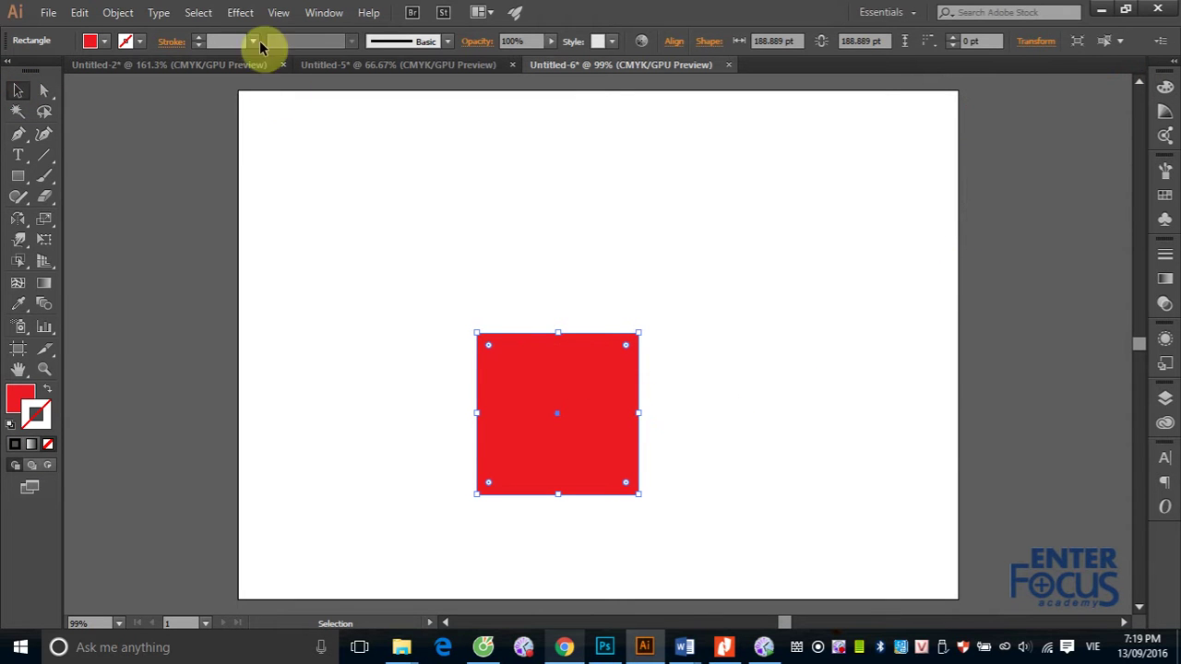
pyautogui.click(241, 13)
pyautogui.moveTo(255, 110)
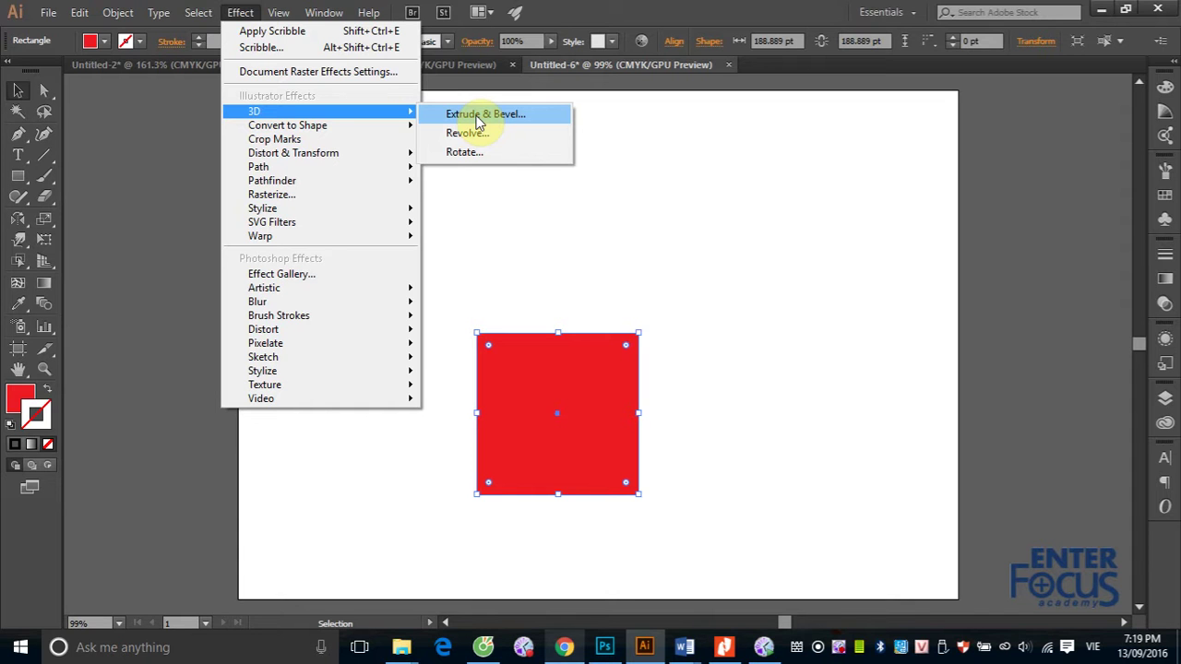
# Choose Effect > 3D > Extrude & Bevel for the red square.
pyautogui.click(478, 120)
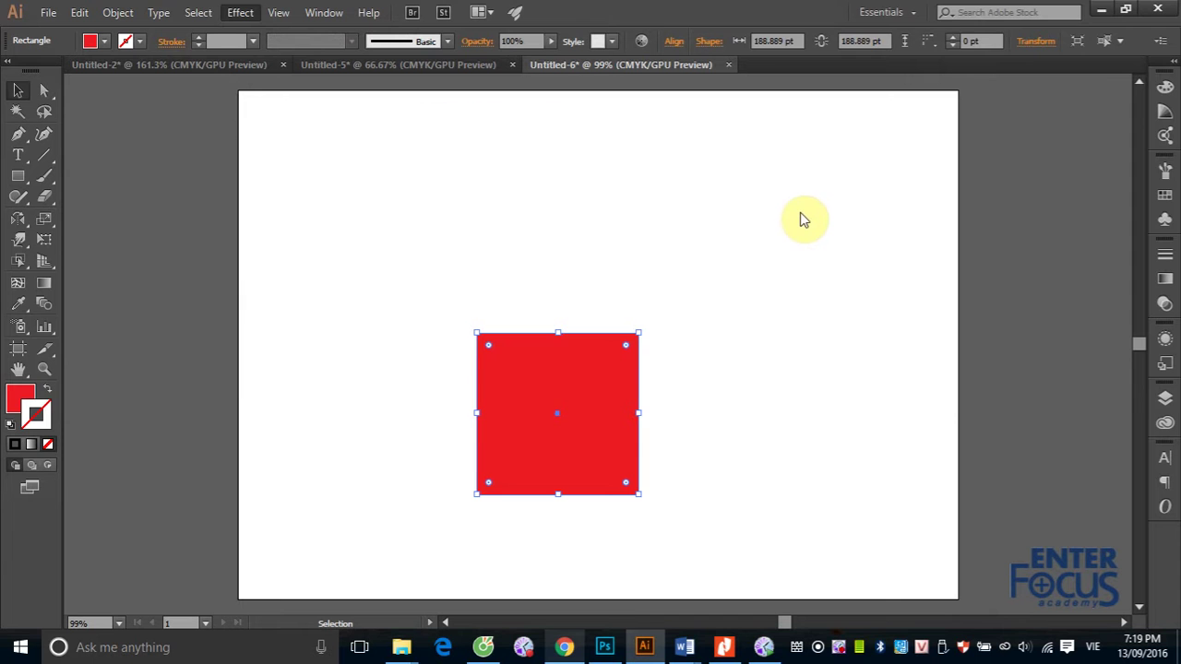
# Move the Extrude & Bevel dialog aside and turn on Preview to see the 3D box.
pyautogui.moveTo(877, 40); pyautogui.dragTo(831, 115)
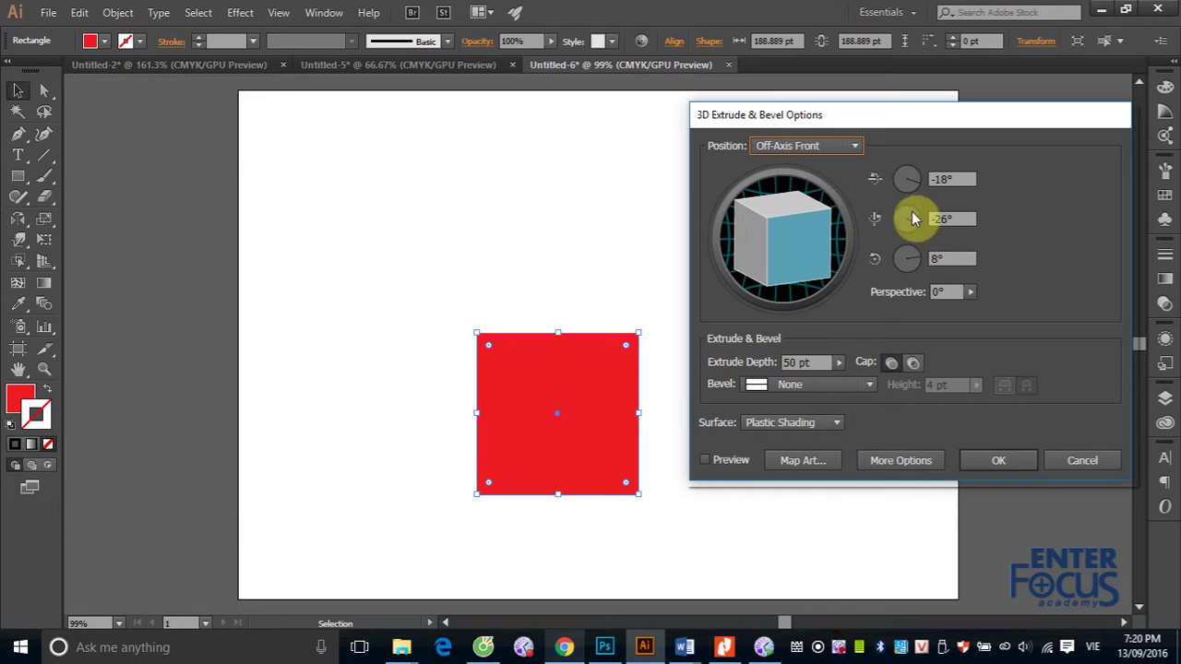
pyautogui.click(704, 459)
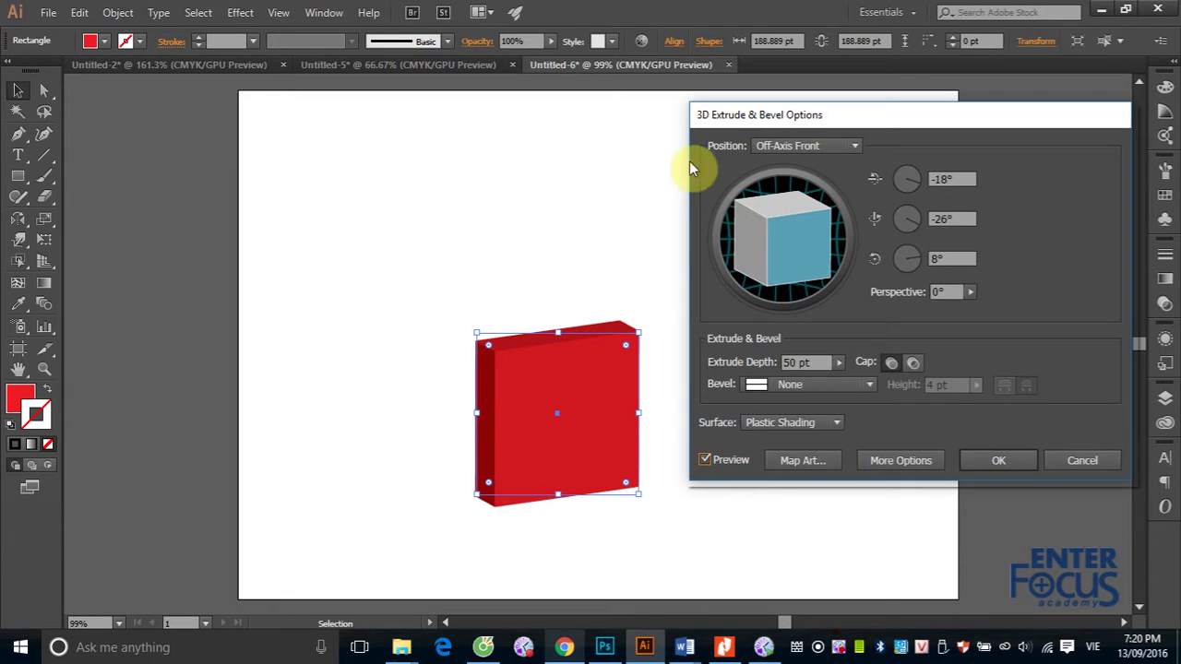
pyautogui.click(858, 145)
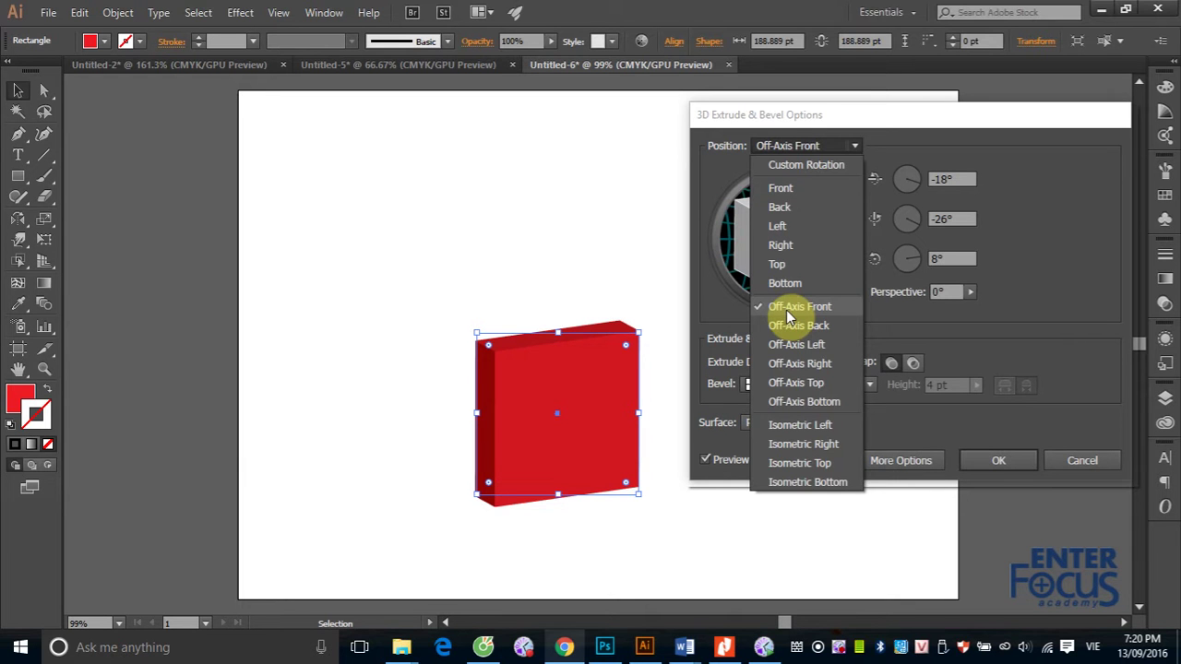
pyautogui.click(795, 324)
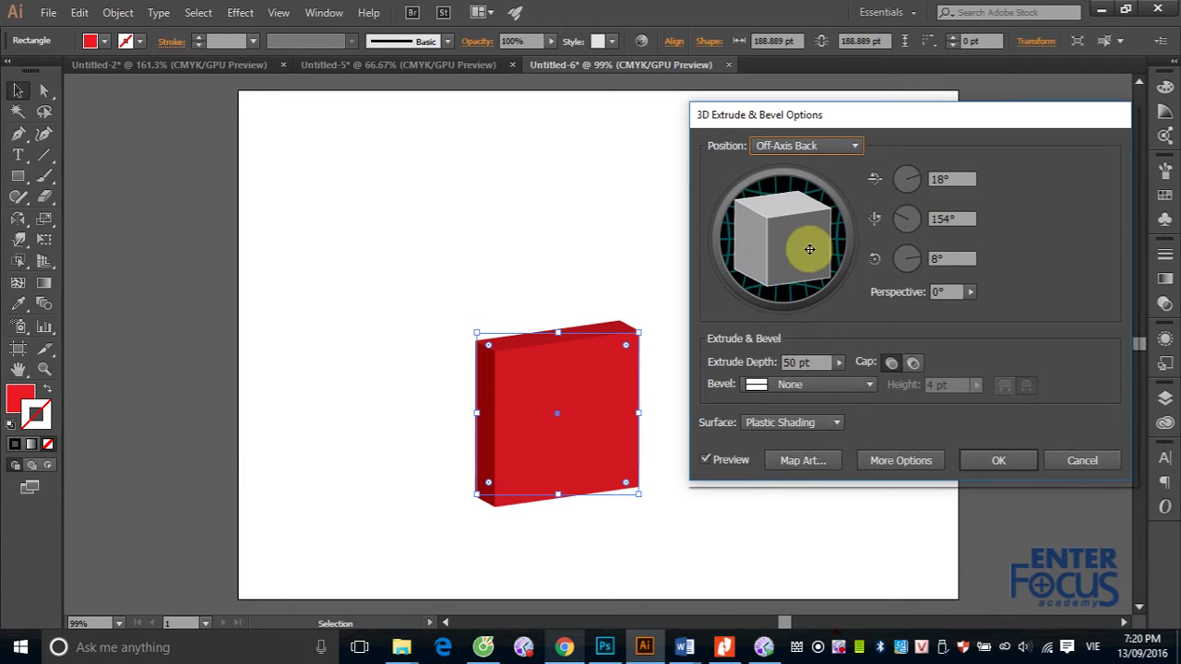
pyautogui.click(851, 147)
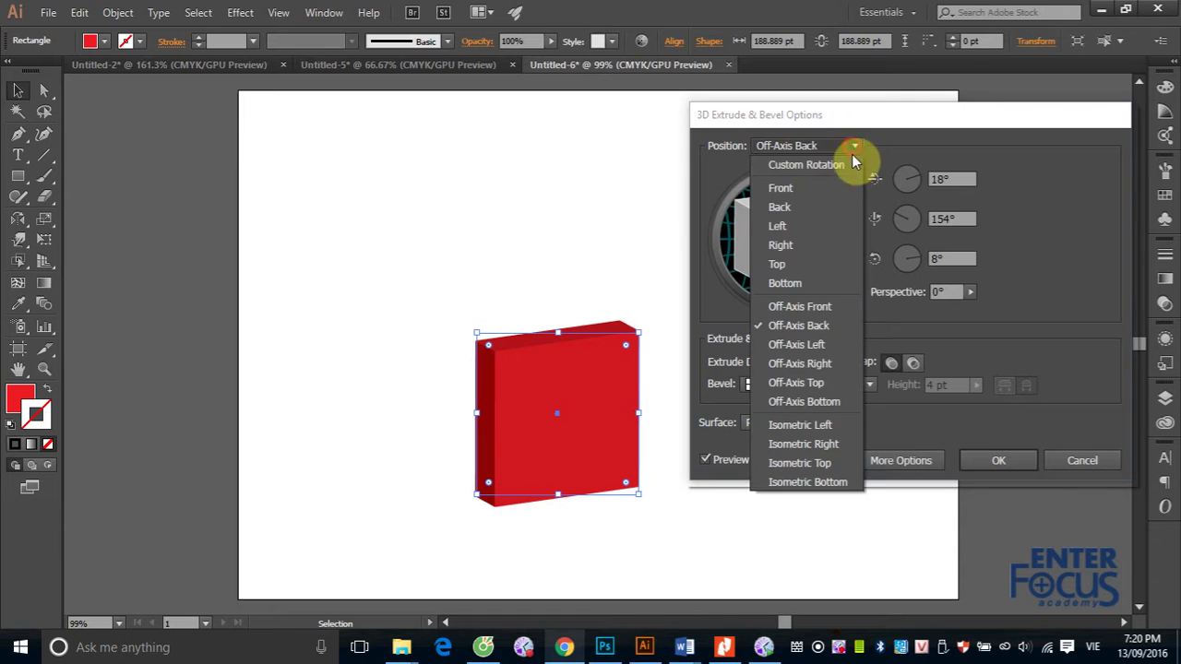
pyautogui.click(798, 307)
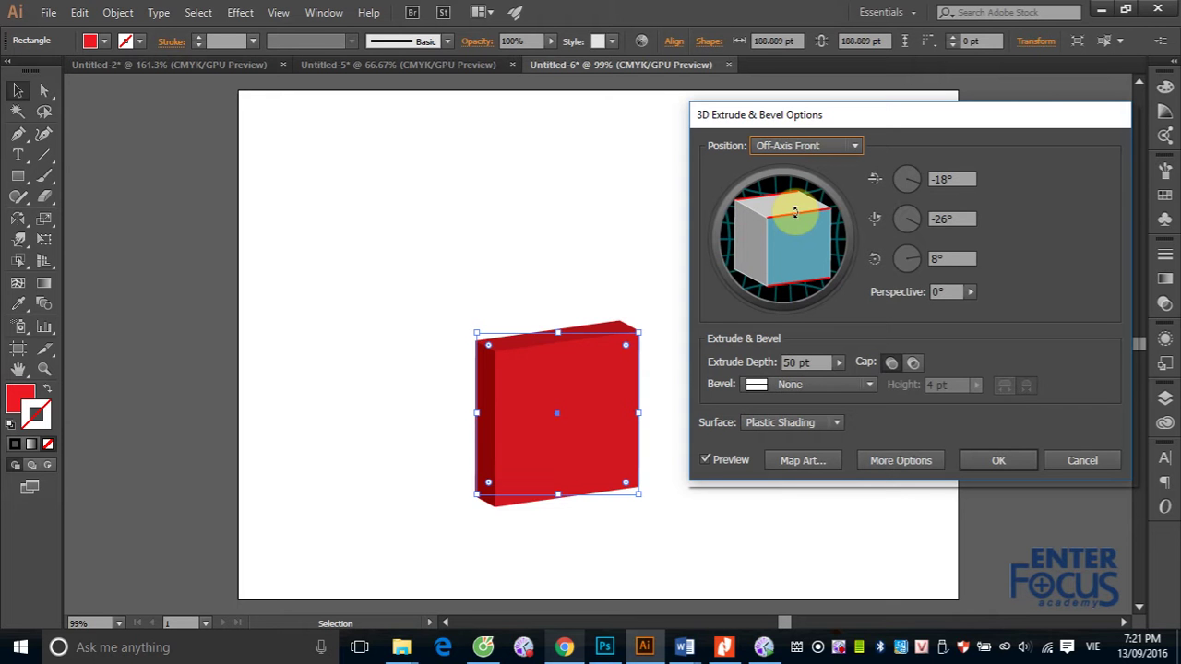
pyautogui.moveTo(794, 211)
pyautogui.mouseDown()
pyautogui.moveTo(795, 231)
pyautogui.moveTo(759, 211)
pyautogui.moveTo(755, 247)
pyautogui.mouseUp()
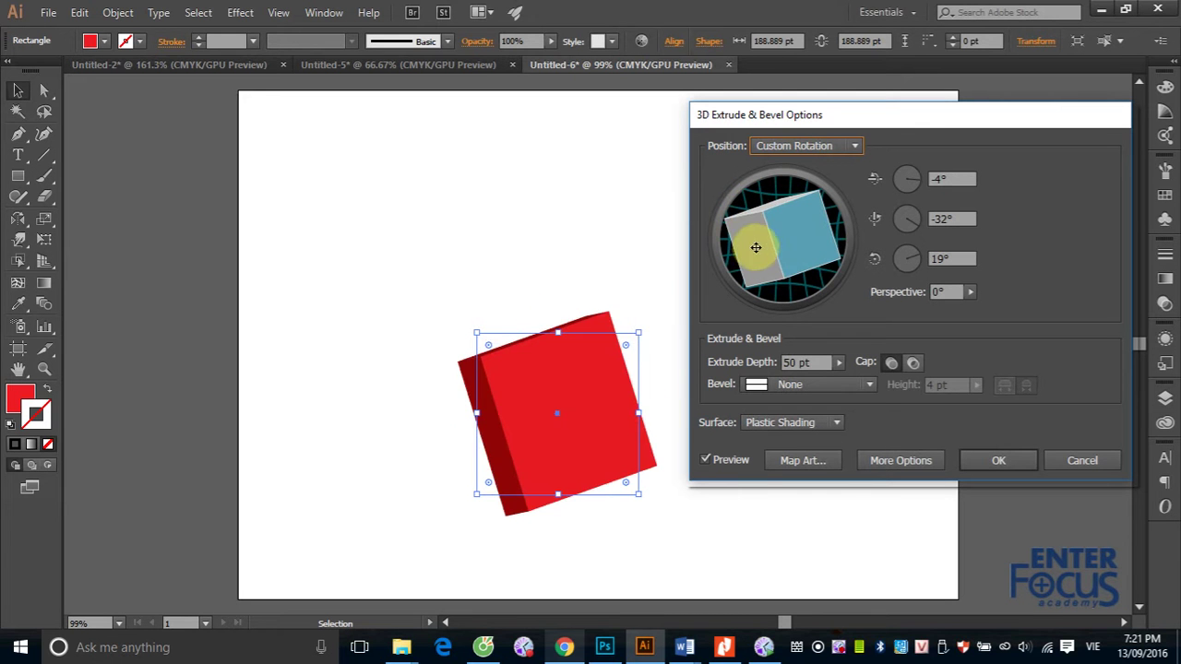
pyautogui.moveTo(755, 248)
pyautogui.mouseDown()
pyautogui.moveTo(816, 229)
pyautogui.moveTo(759, 237)
pyautogui.moveTo(764, 250)
pyautogui.moveTo(781, 203)
pyautogui.mouseUp()
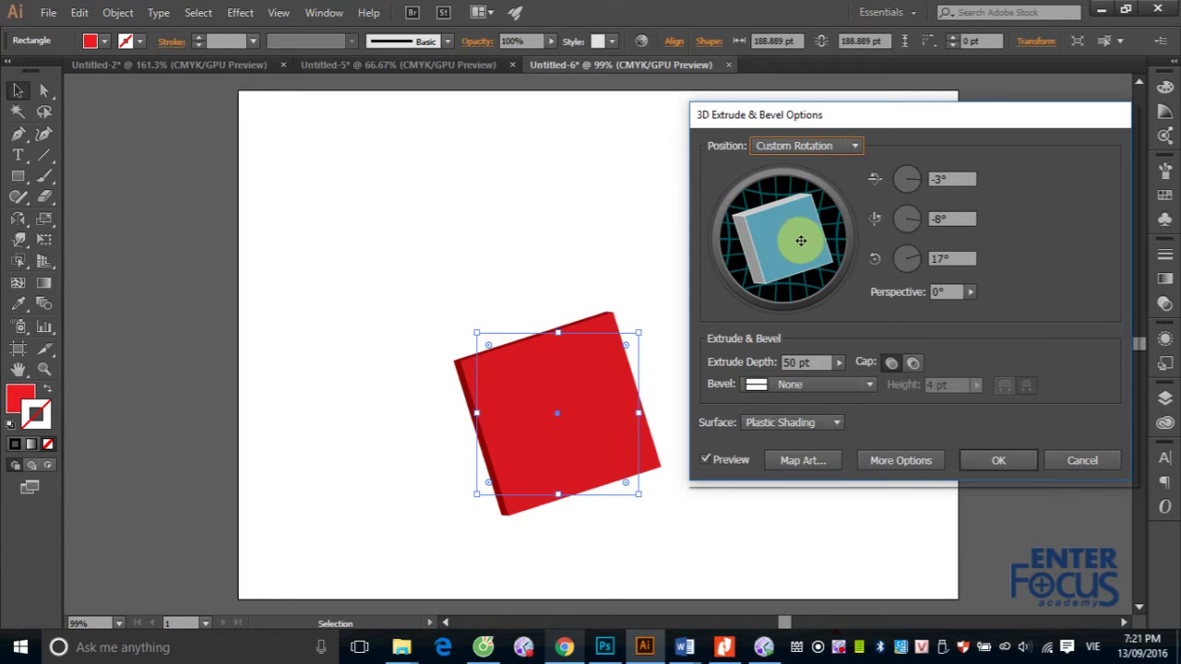
pyautogui.moveTo(801, 241)
pyautogui.mouseDown()
pyautogui.moveTo(759, 256)
pyautogui.moveTo(817, 250)
pyautogui.moveTo(759, 250)
pyautogui.moveTo(785, 250)
pyautogui.moveTo(764, 262)
pyautogui.mouseUp()
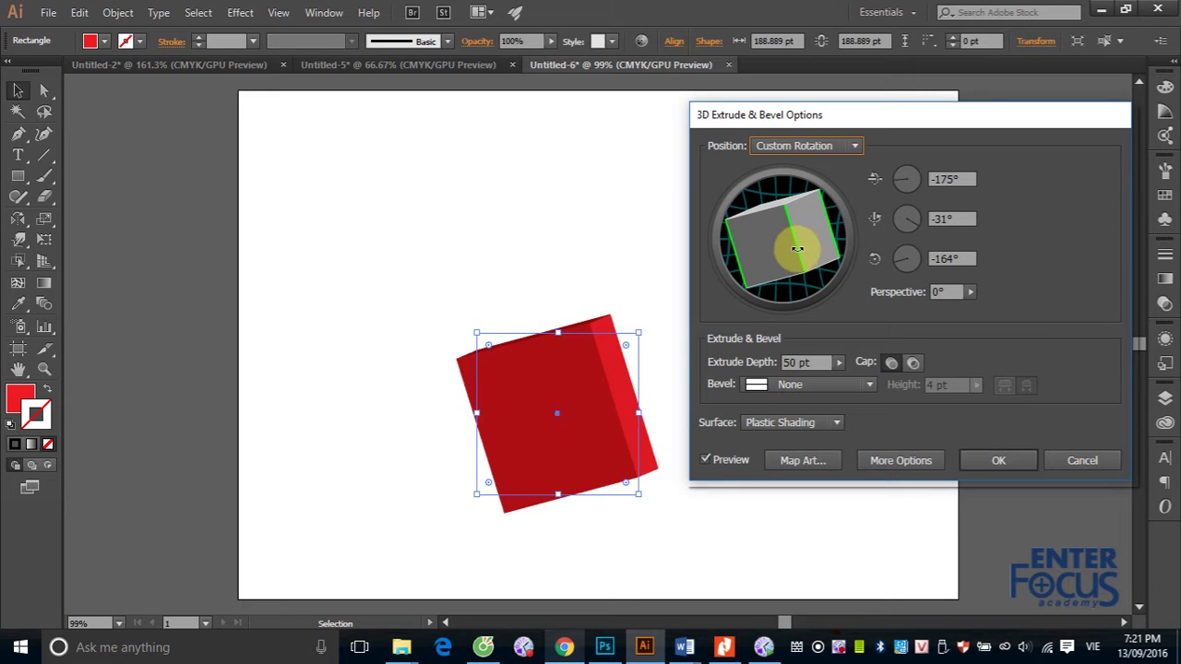
pyautogui.moveTo(791, 250)
pyautogui.mouseDown()
pyautogui.moveTo(738, 261)
pyautogui.moveTo(793, 246)
pyautogui.moveTo(804, 232)
pyautogui.moveTo(790, 191)
pyautogui.moveTo(817, 237)
pyautogui.moveTo(802, 268)
pyautogui.mouseUp()
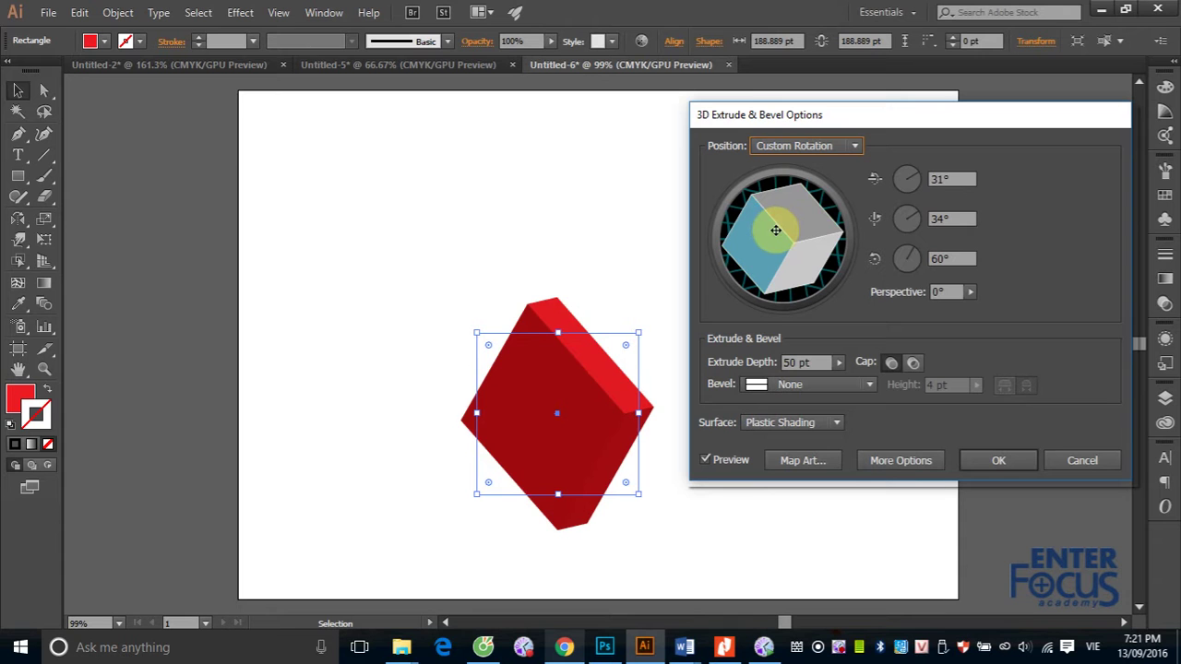
pyautogui.moveTo(775, 229)
pyautogui.mouseDown()
pyautogui.moveTo(758, 243)
pyautogui.moveTo(821, 228)
pyautogui.moveTo(796, 256)
pyautogui.moveTo(817, 264)
pyautogui.mouseUp()
pyautogui.click(937, 181)
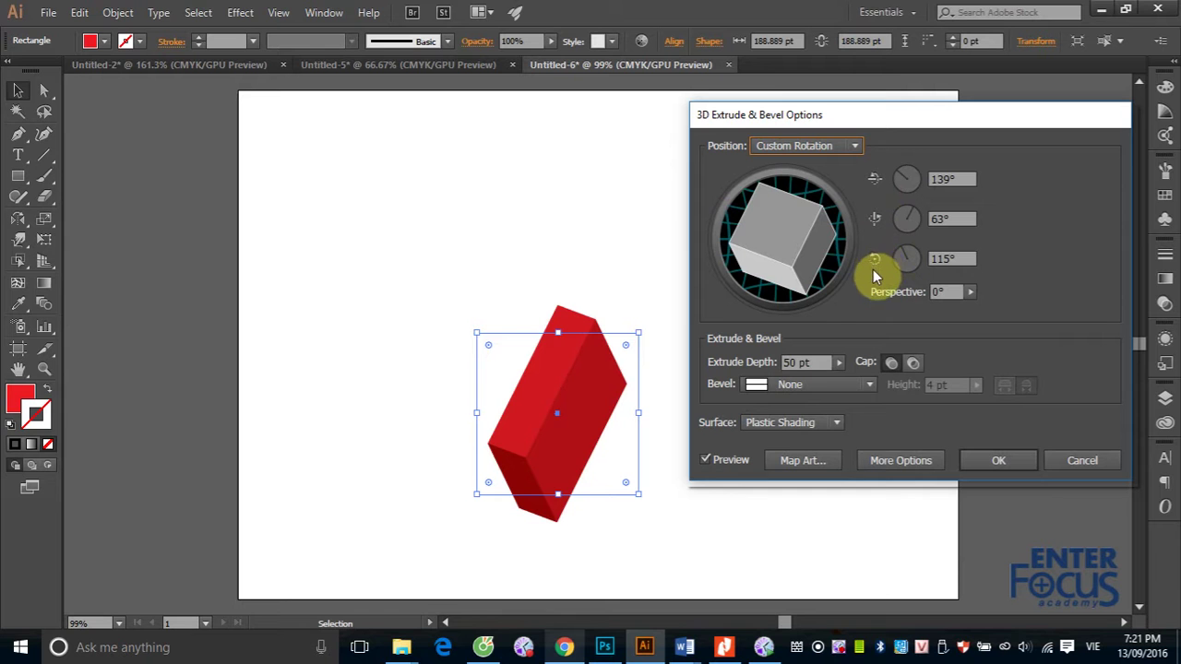
pyautogui.click(854, 146)
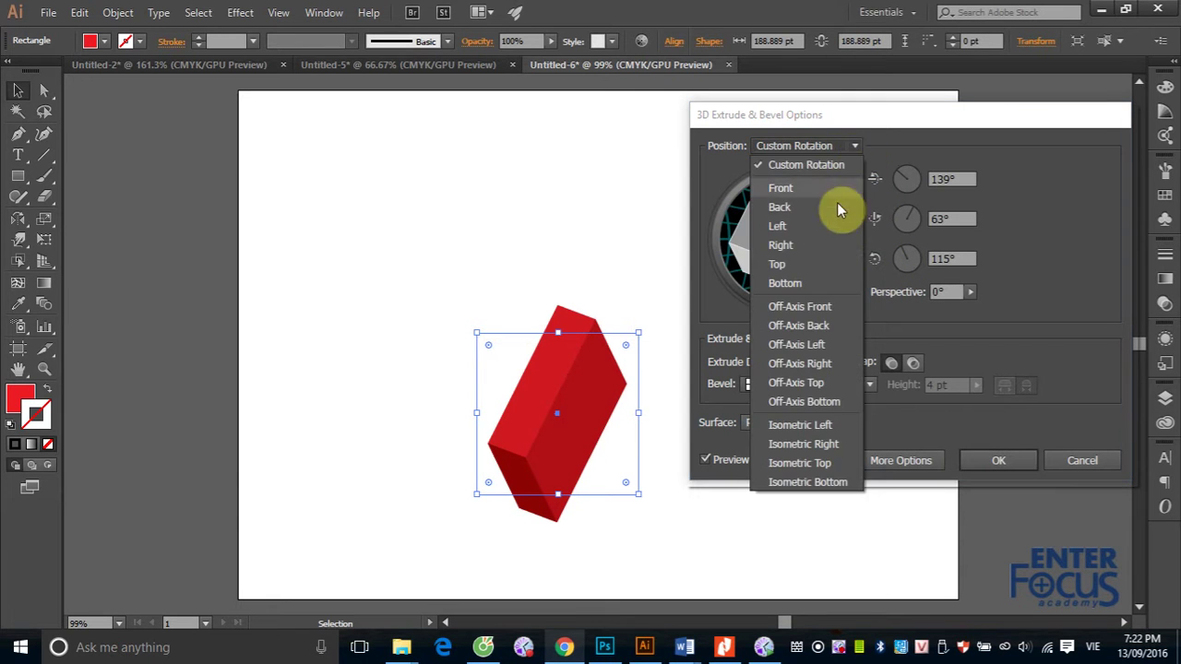
pyautogui.click(804, 306)
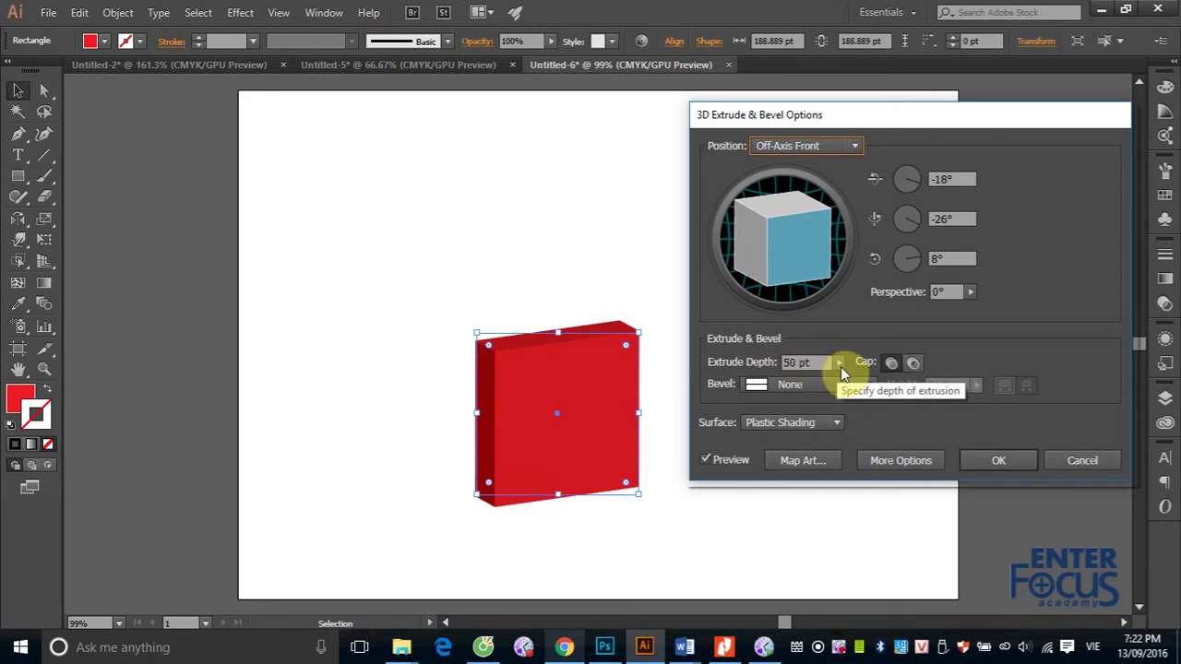
# Set Extrude Depth to 207 pt and switch to Cap Off for a hollow box.
pyautogui.click(841, 366)
pyautogui.moveTo(767, 378); pyautogui.dragTo(773, 379)
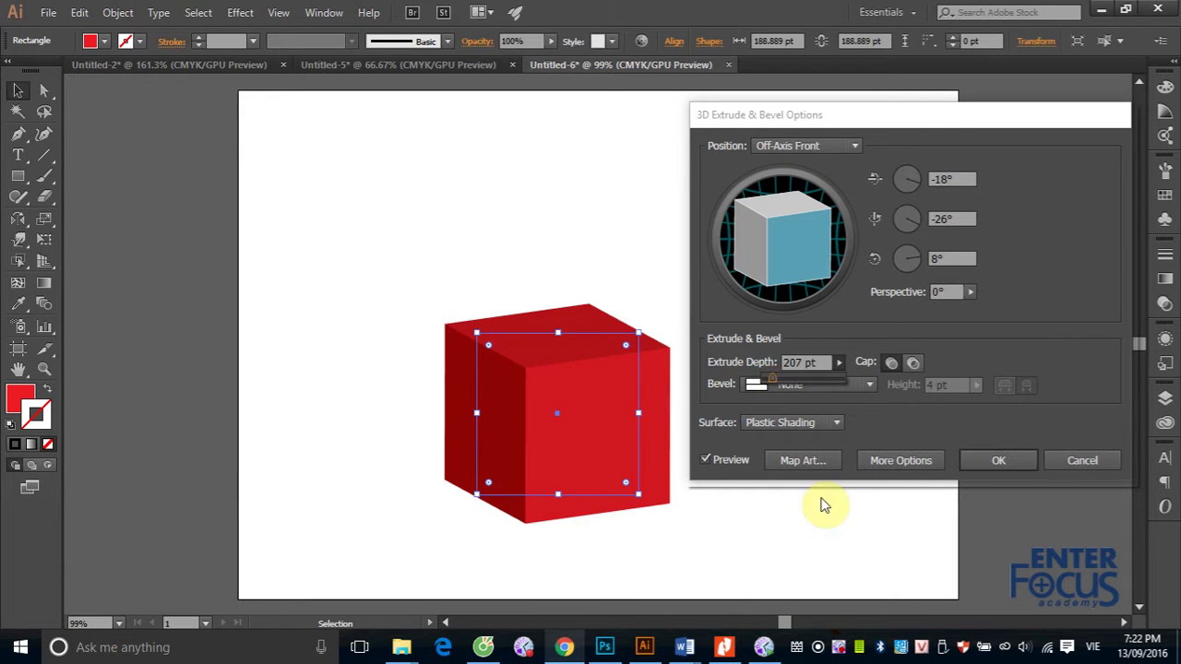
pyautogui.click(812, 324)
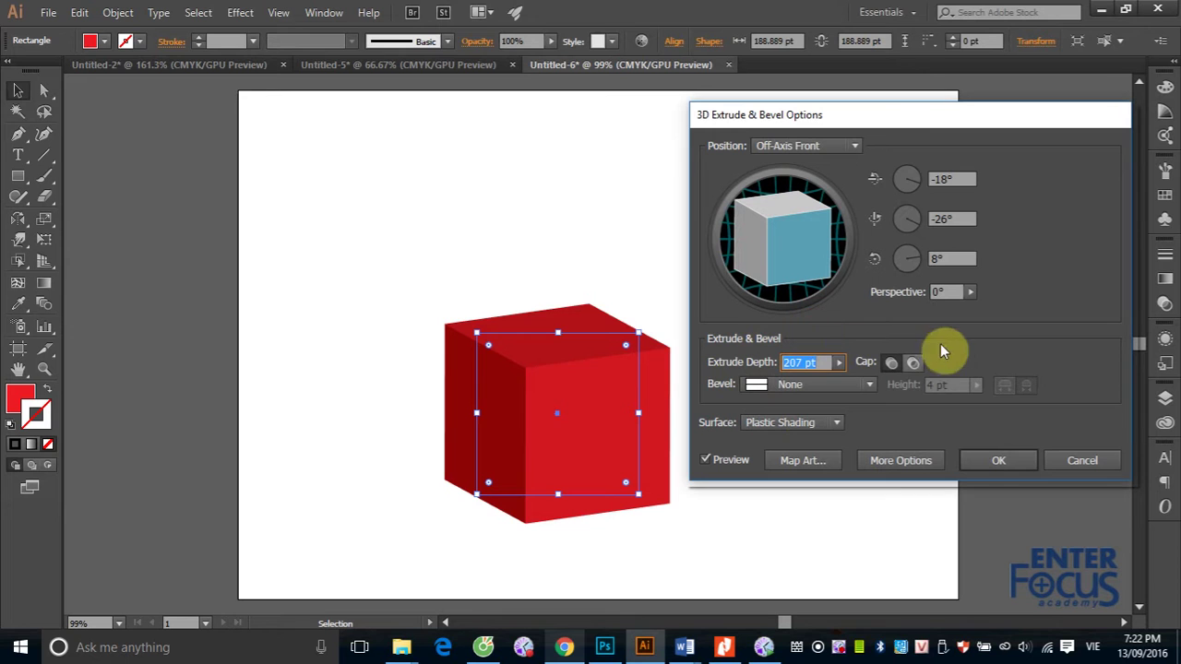
pyautogui.click(1003, 458)
pyautogui.click(914, 367)
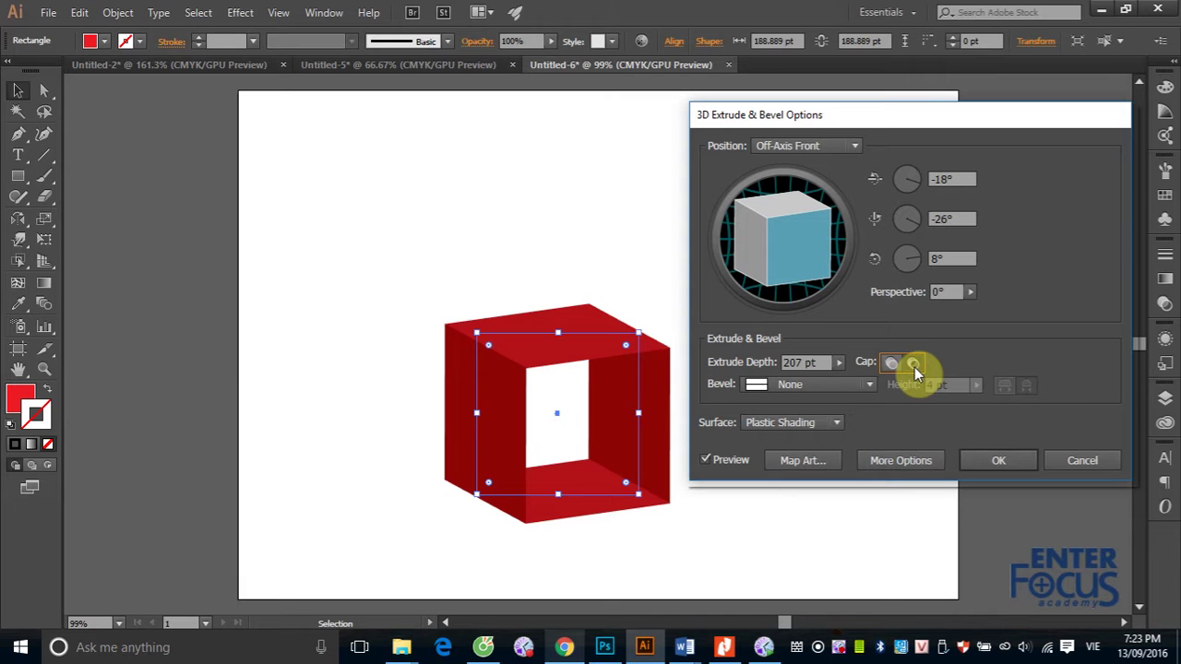
# Toggle the cap buttons, ending on Cap On so the cube's ends are closed.
pyautogui.click(889, 366)
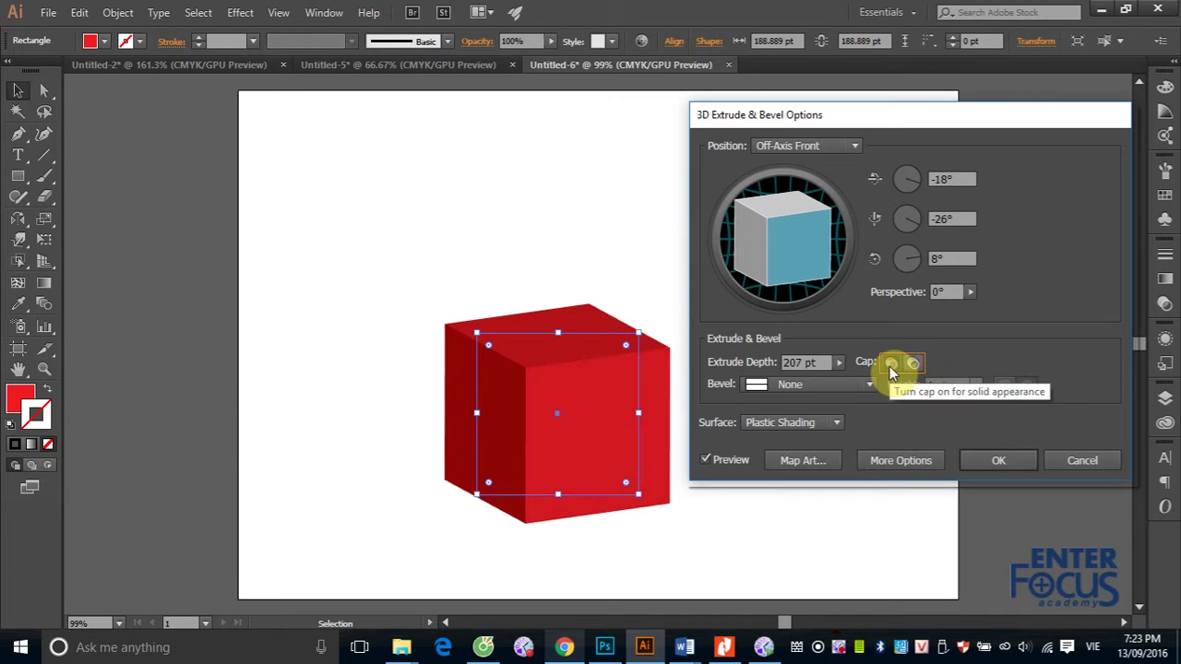
pyautogui.click(912, 363)
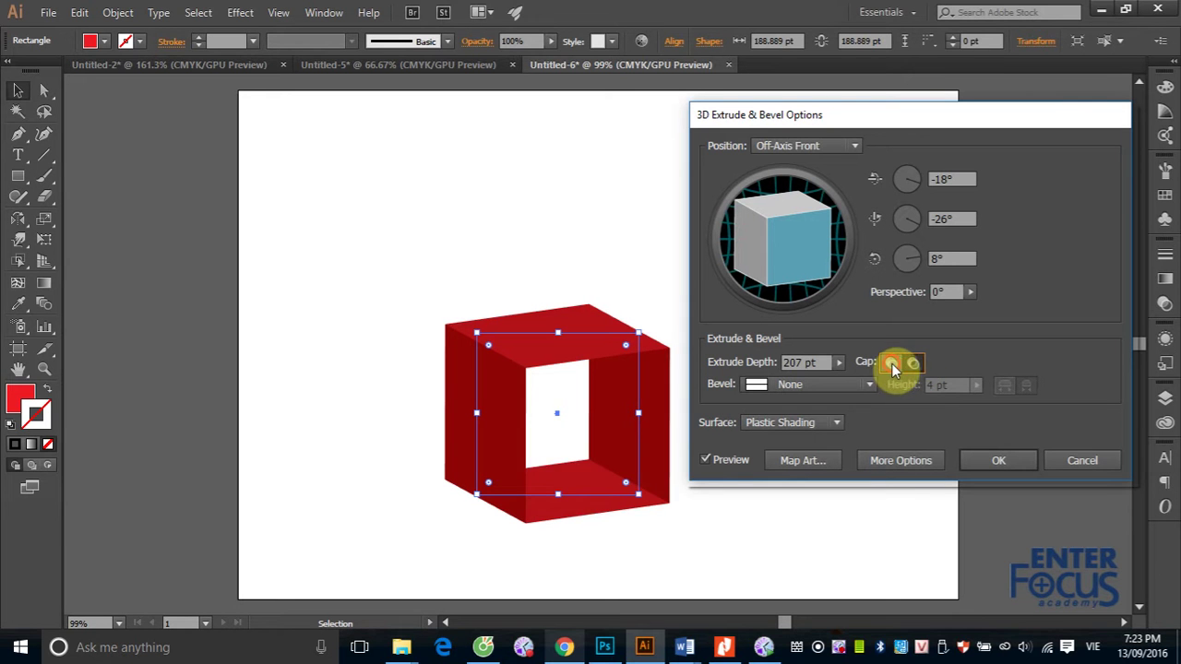
pyautogui.click(891, 364)
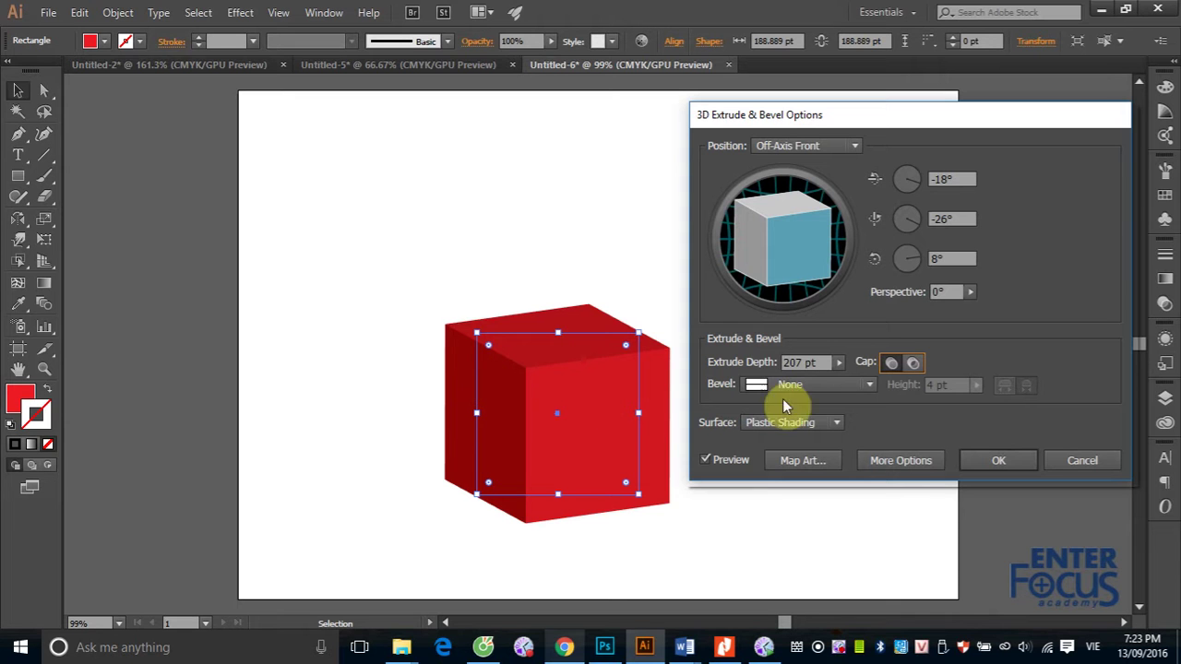
pyautogui.click(867, 385)
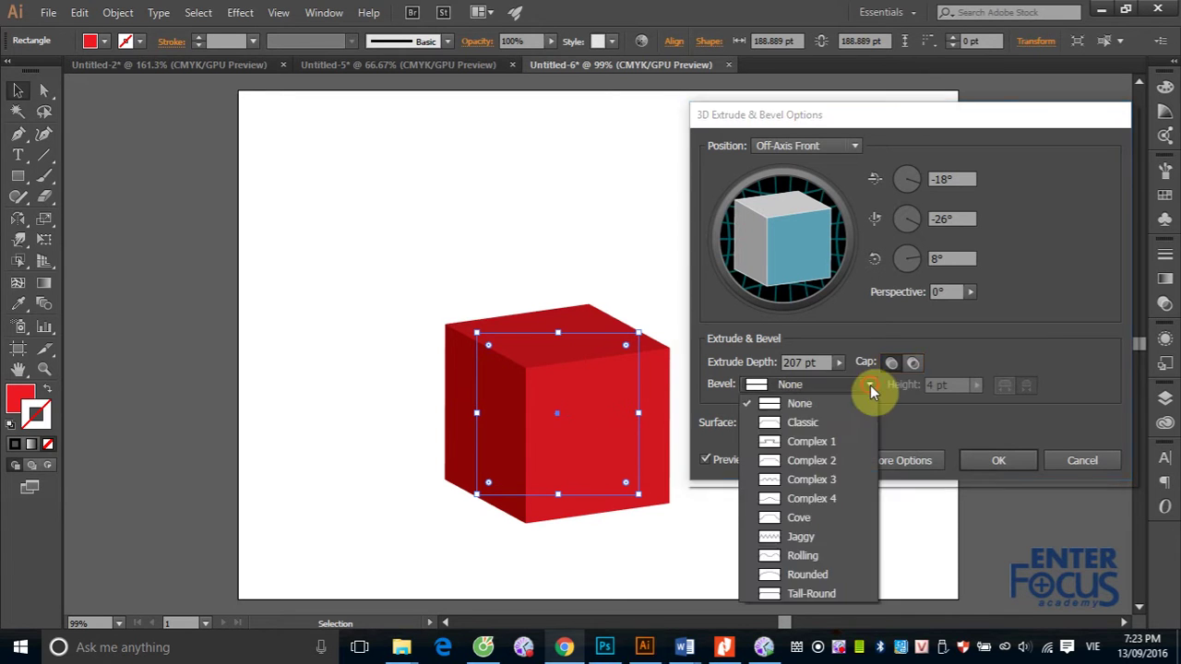
pyautogui.click(822, 422)
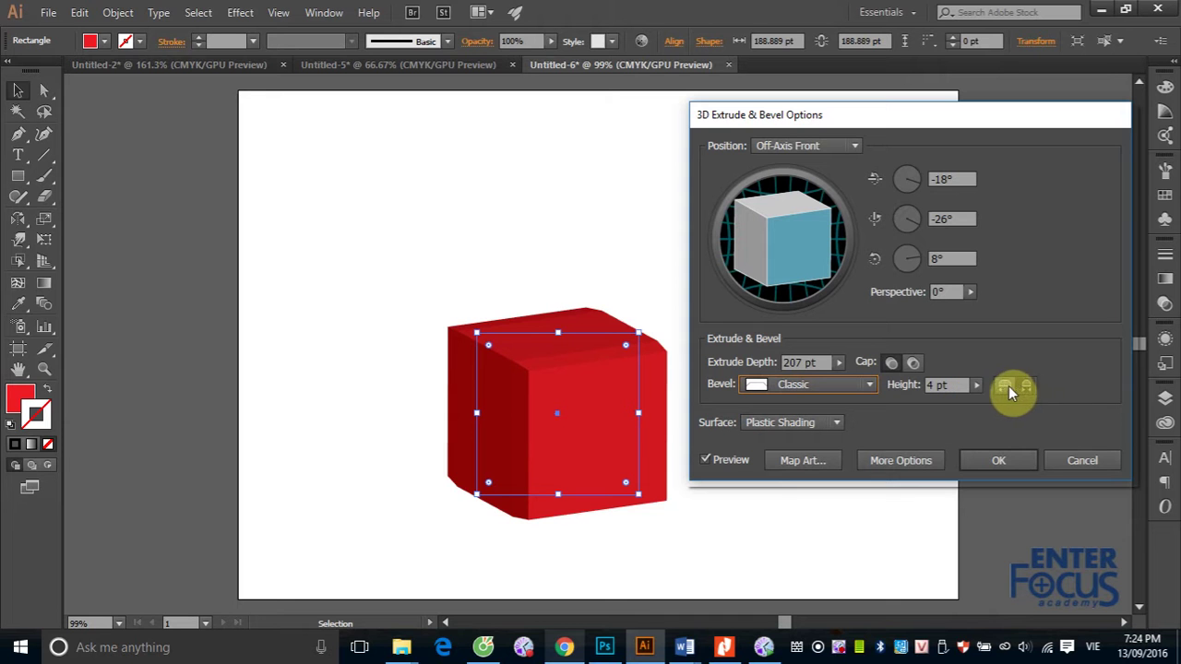
pyautogui.click(976, 385)
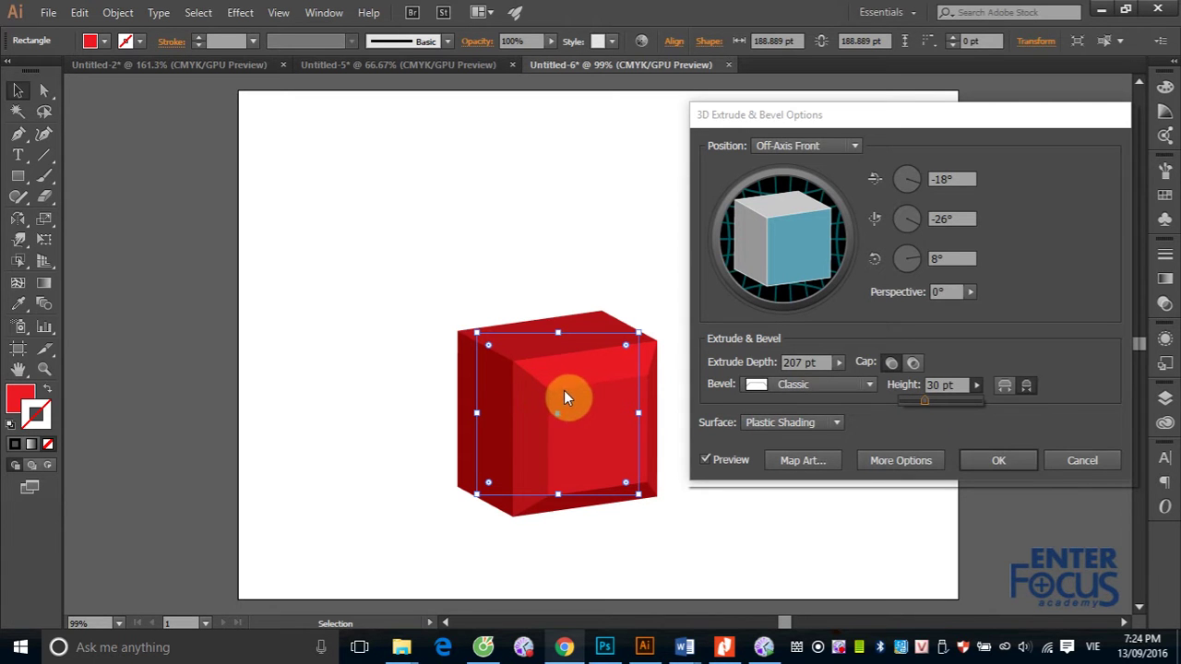
pyautogui.click(868, 385)
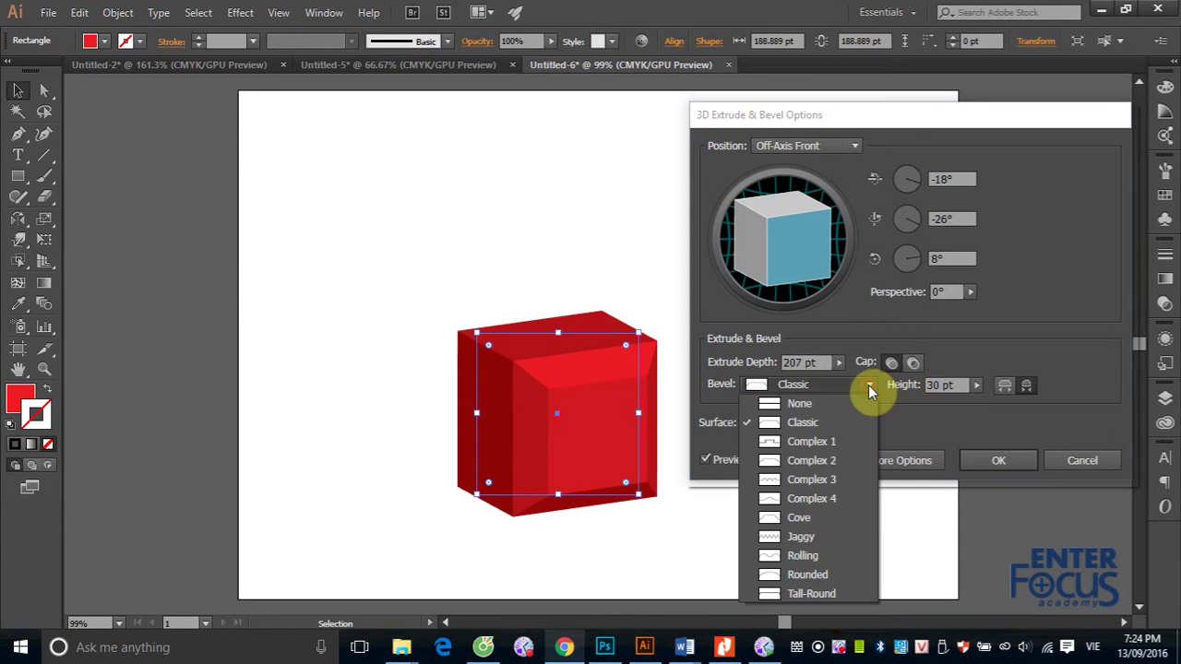
pyautogui.click(811, 442)
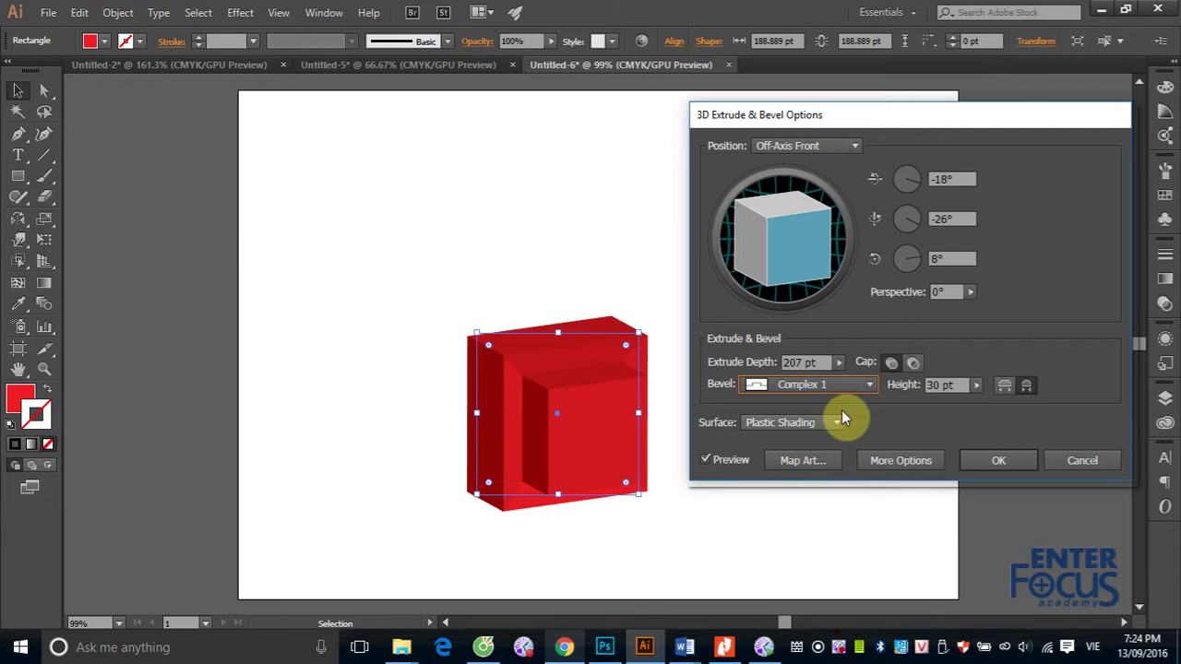
pyautogui.click(867, 384)
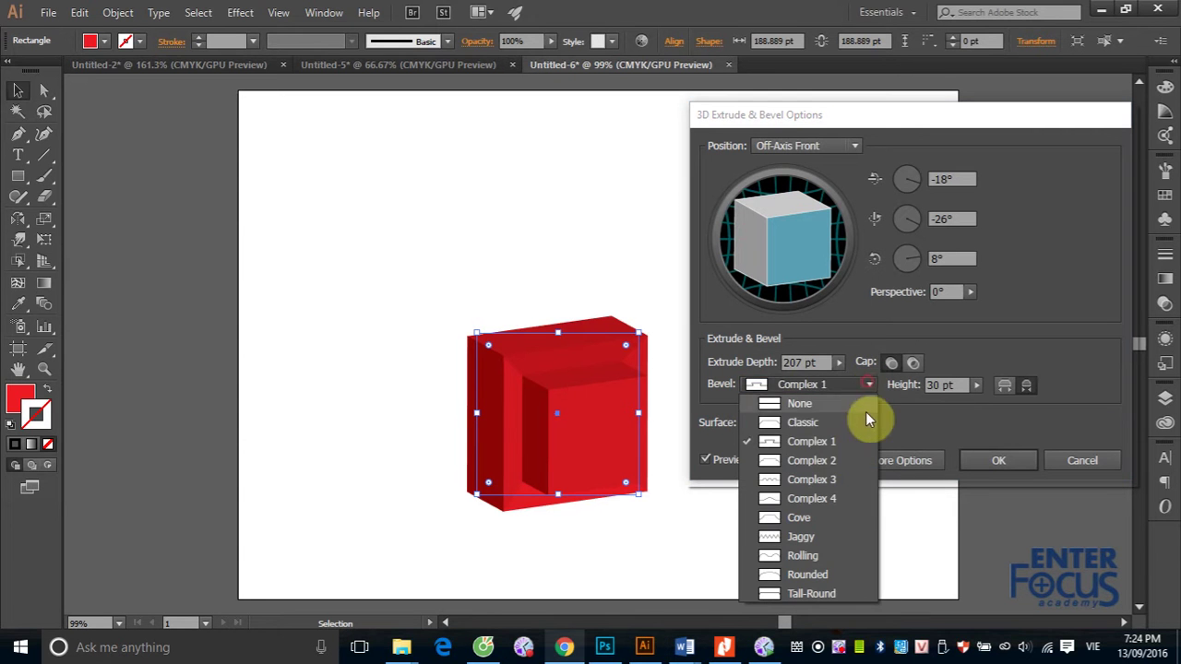
pyautogui.click(835, 460)
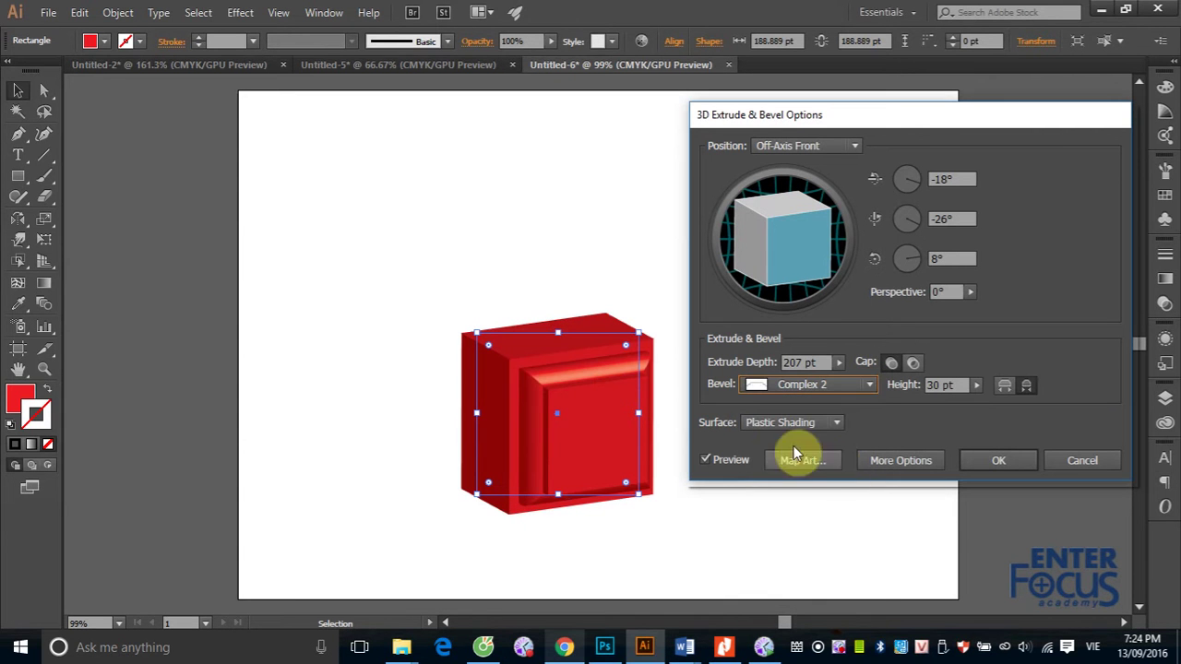
pyautogui.click(874, 383)
pyautogui.click(858, 478)
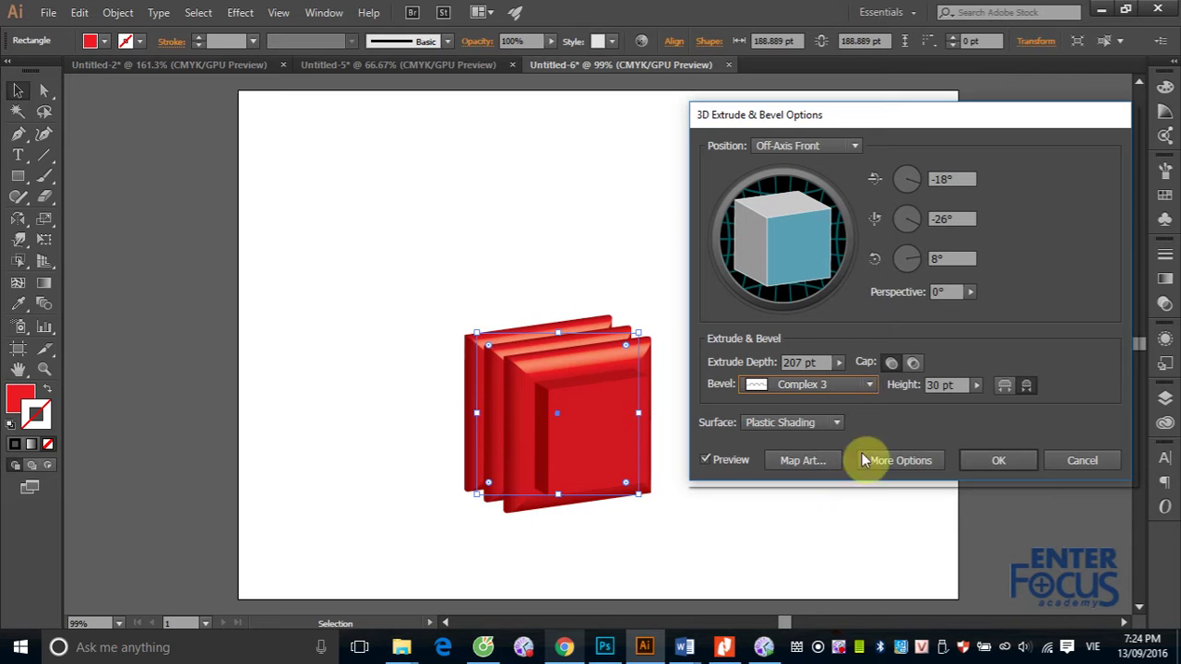
pyautogui.click(873, 383)
pyautogui.click(835, 496)
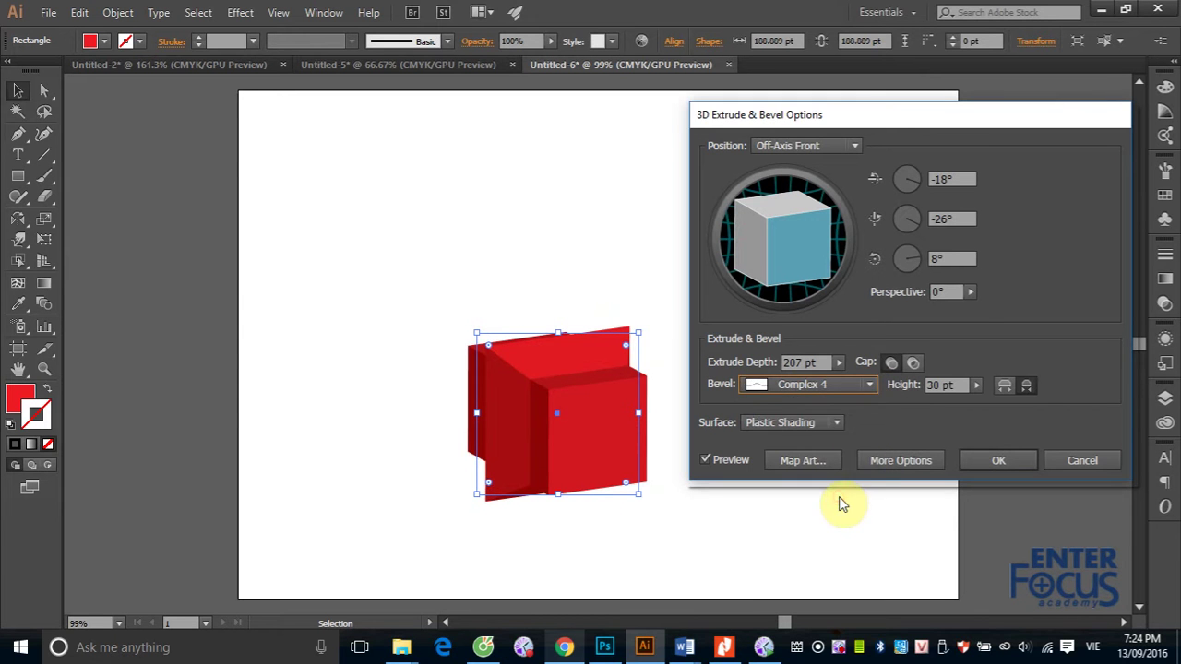
pyautogui.click(869, 385)
pyautogui.click(814, 503)
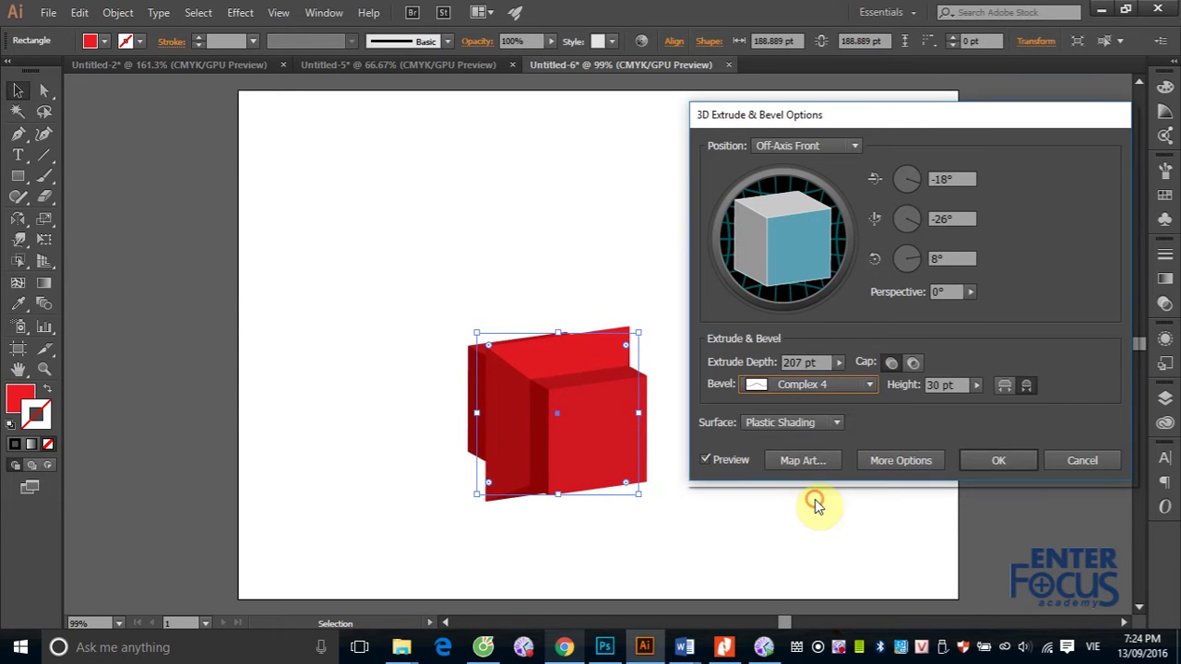
pyautogui.click(871, 384)
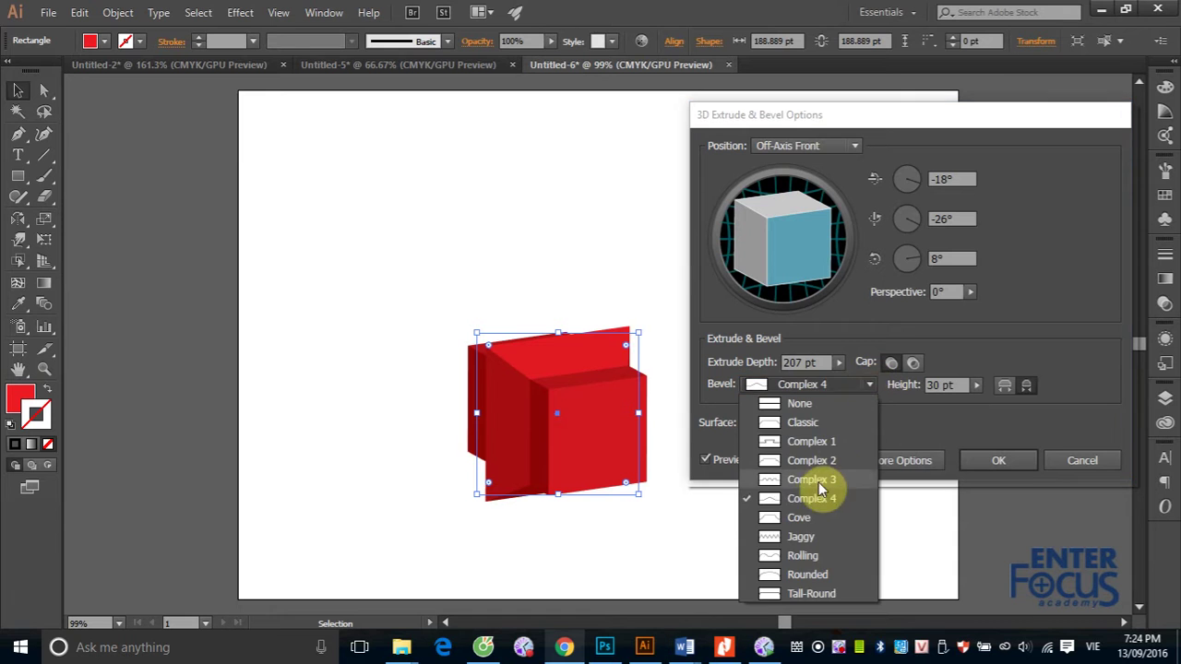
pyautogui.click(794, 518)
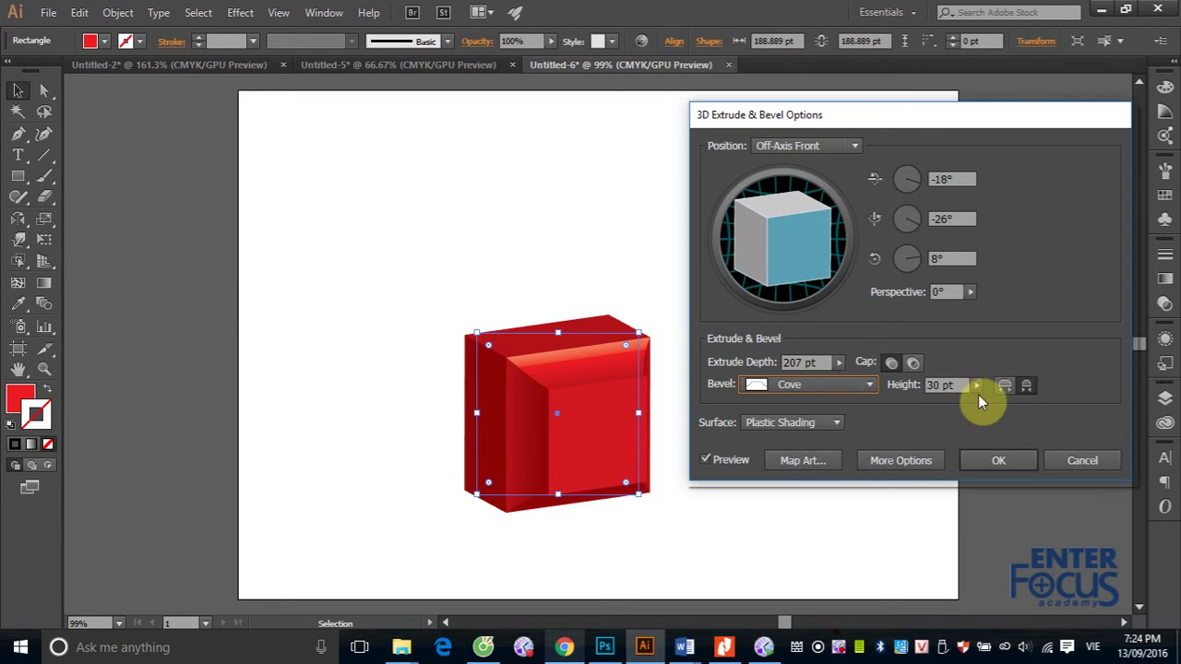
pyautogui.click(1028, 388)
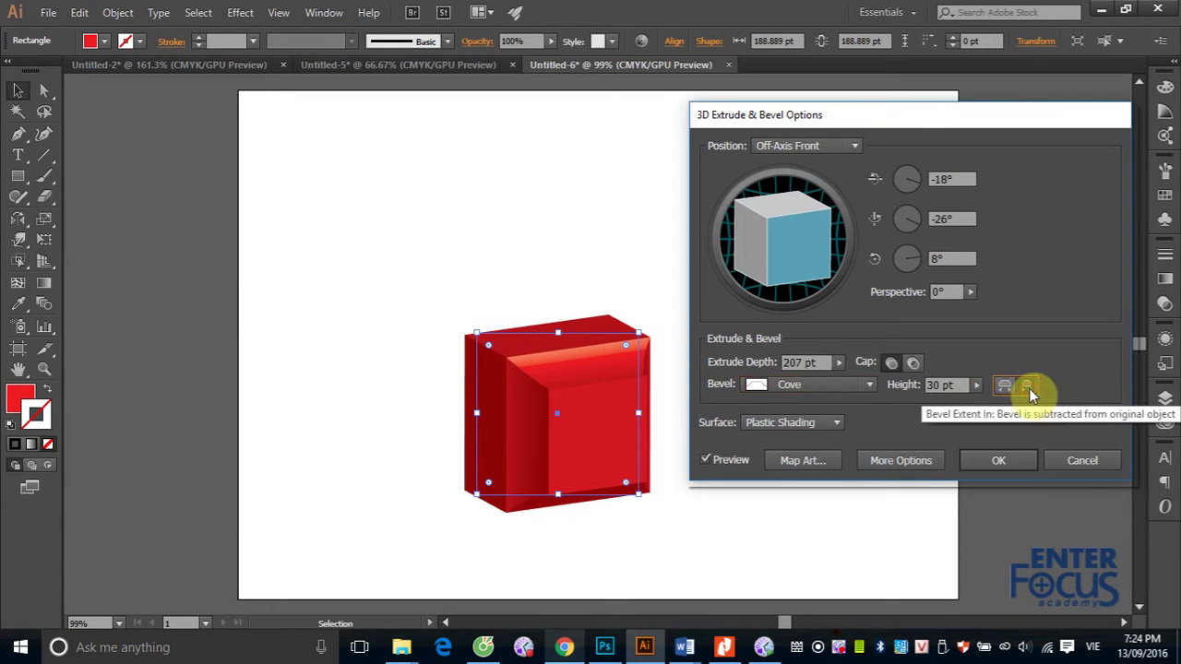
pyautogui.click(976, 386)
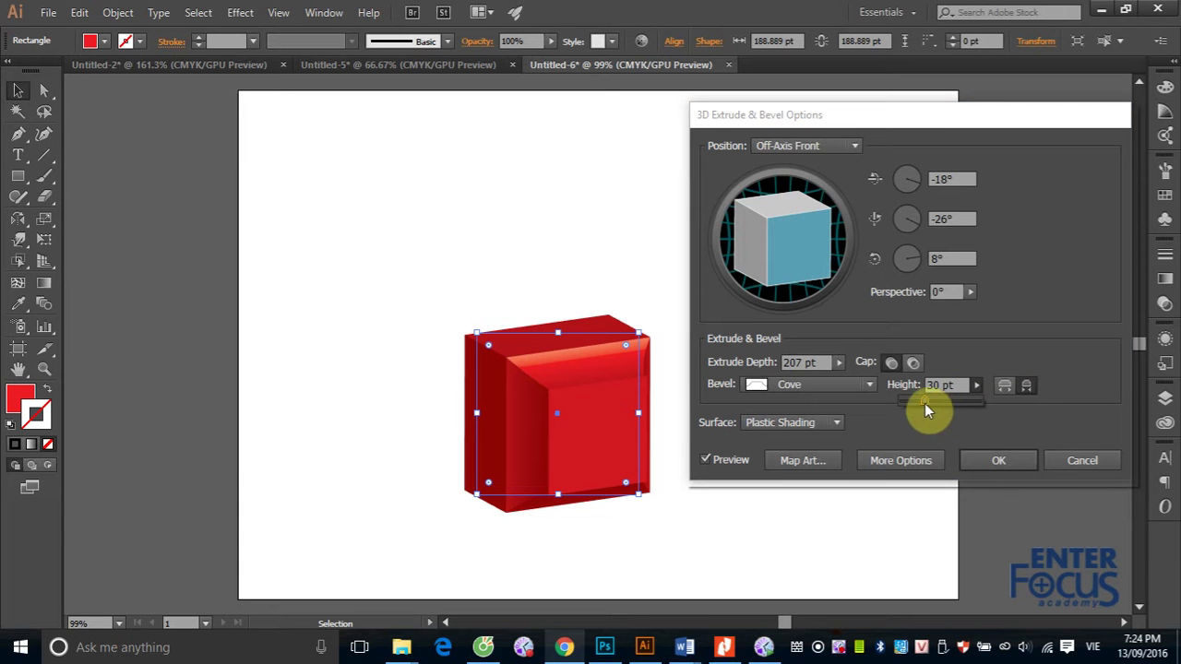
pyautogui.moveTo(927, 411); pyautogui.dragTo(911, 410)
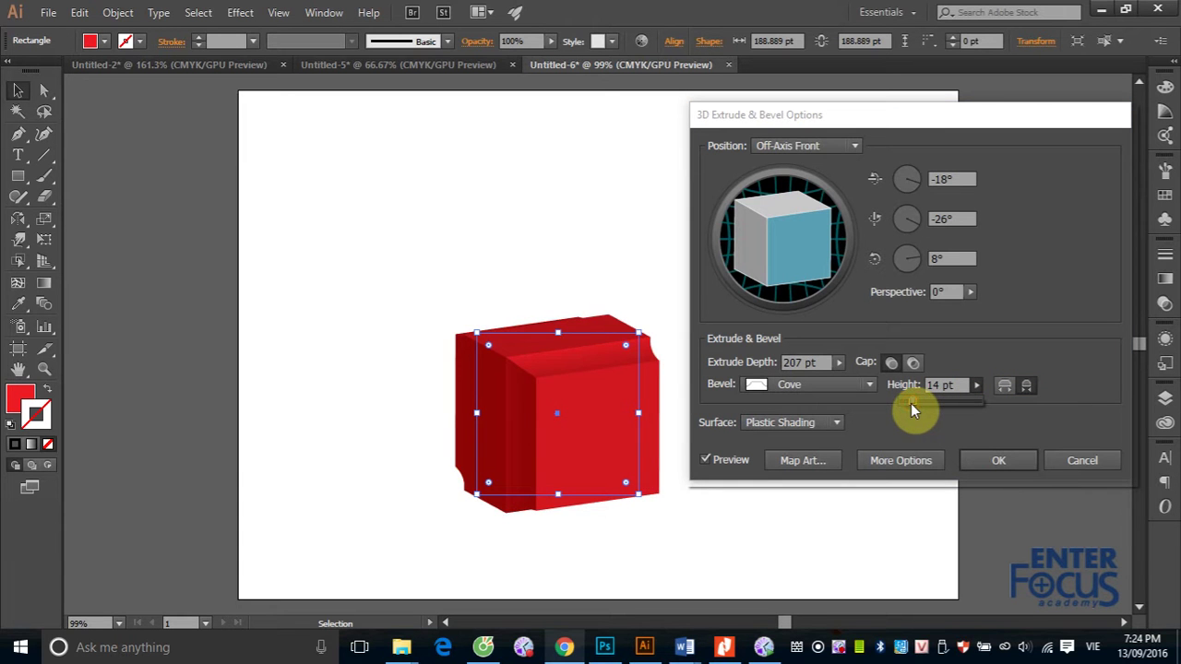
pyautogui.click(871, 382)
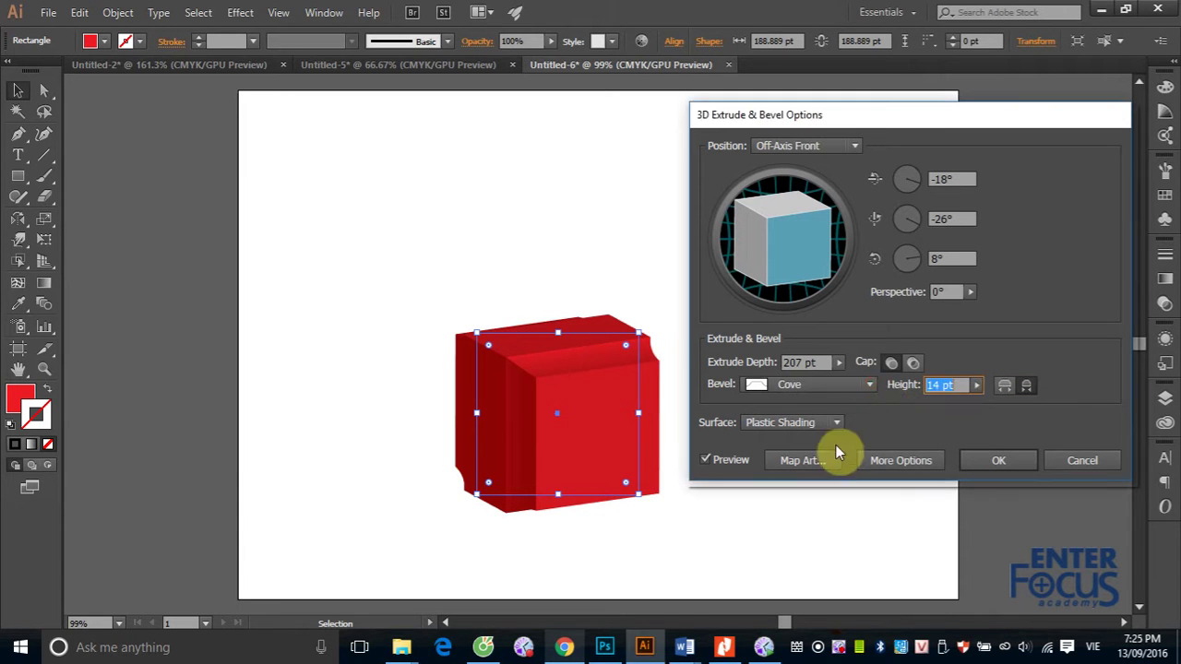
pyautogui.click(867, 387)
pyautogui.click(797, 547)
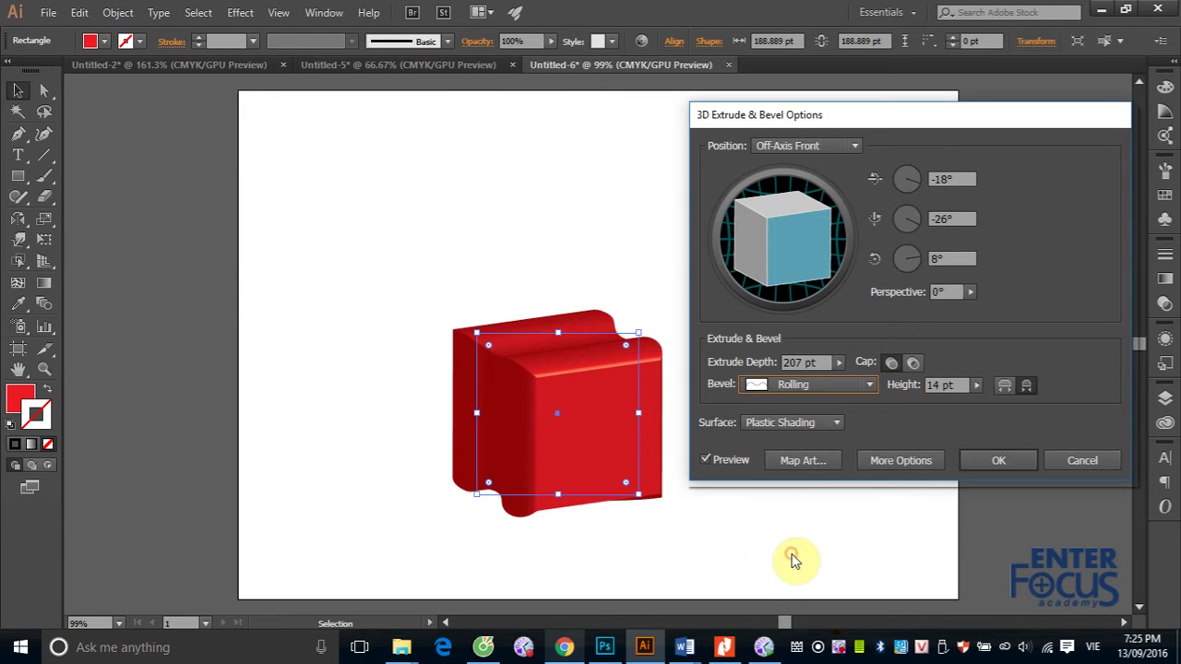
pyautogui.click(872, 383)
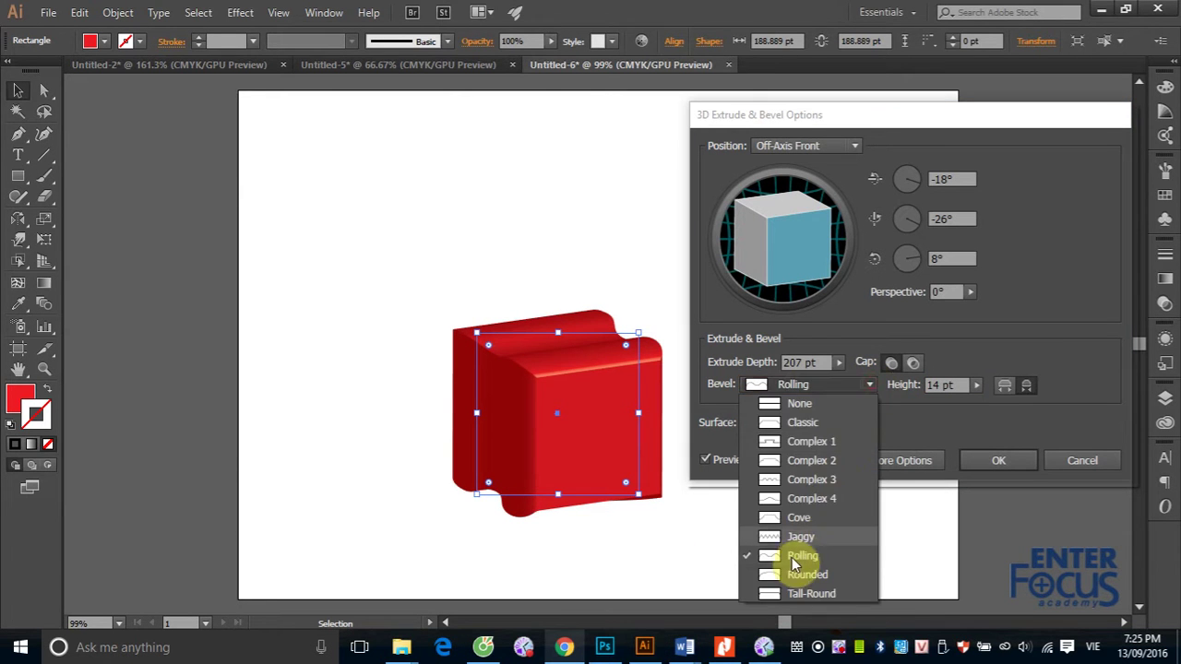
pyautogui.click(791, 556)
pyautogui.click(867, 387)
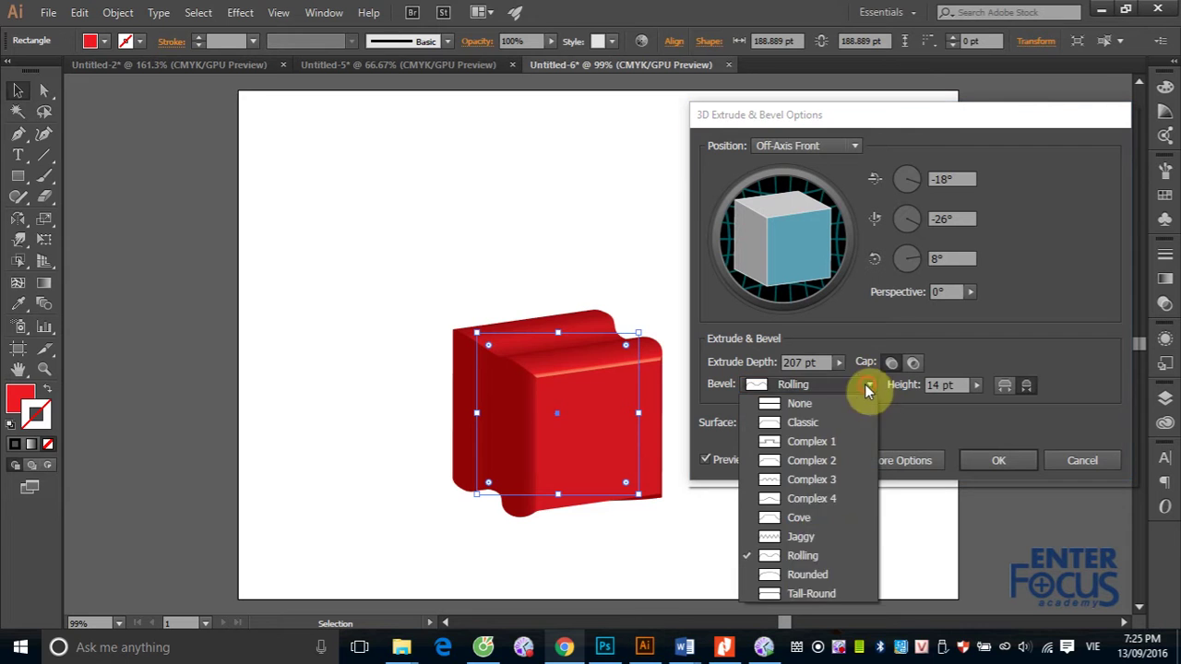
pyautogui.click(803, 581)
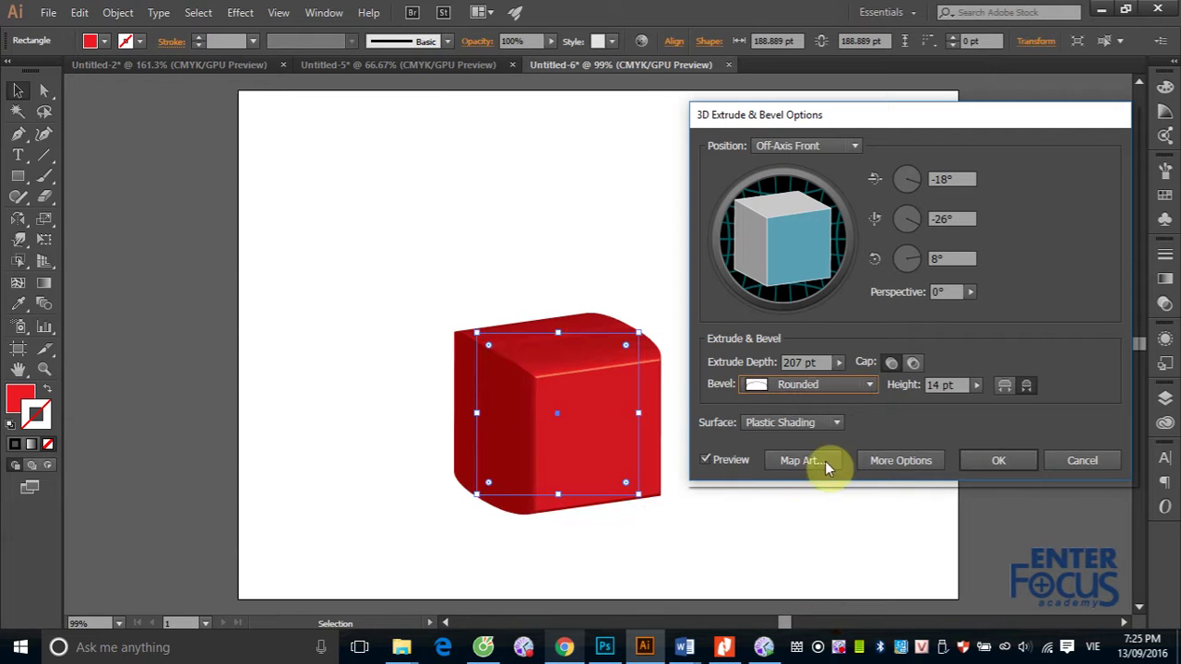
pyautogui.click(867, 386)
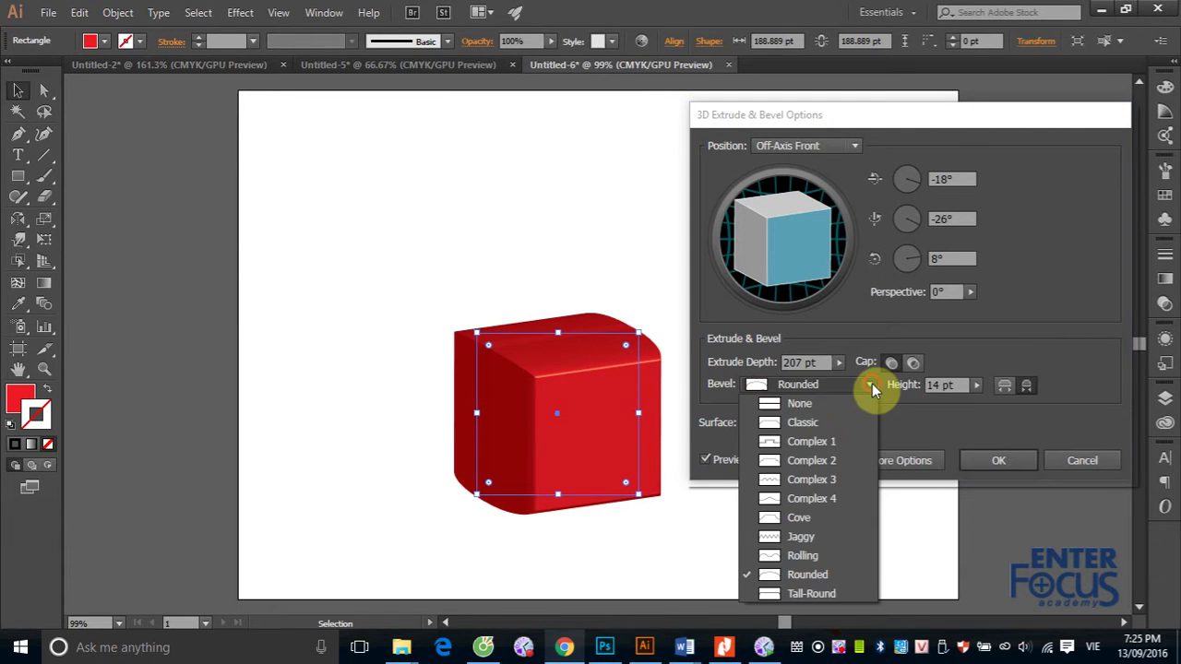
pyautogui.click(823, 409)
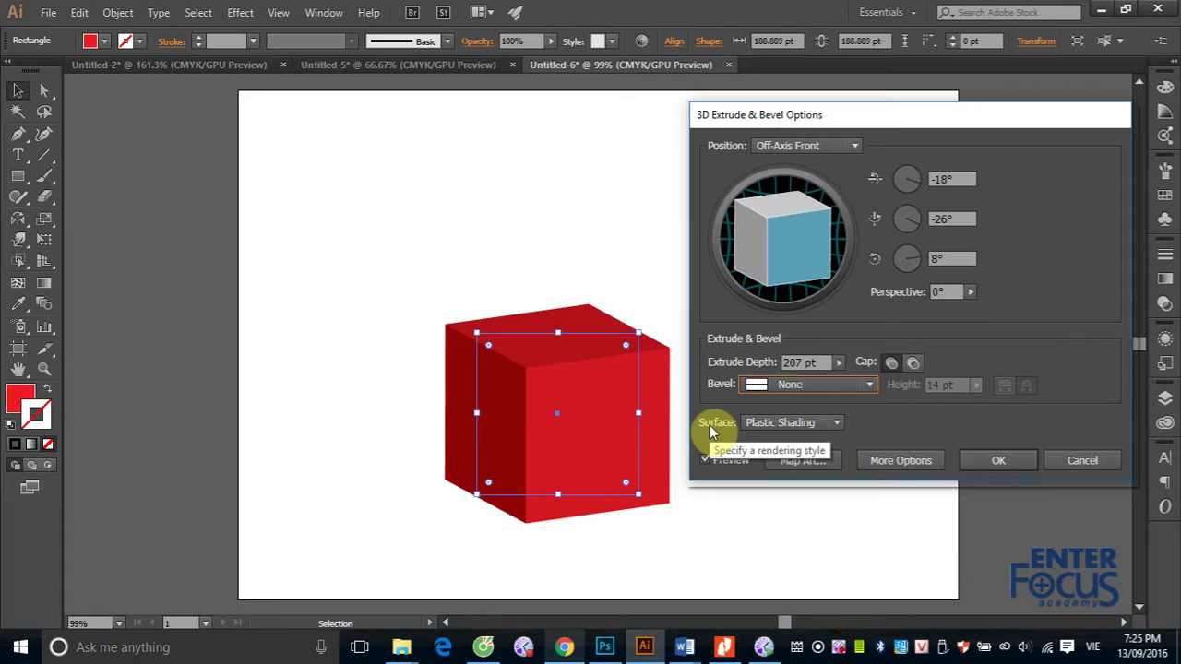
# Try Wireframe surface, then set Surface to No Shading for a flat red cube.
pyautogui.click(839, 423)
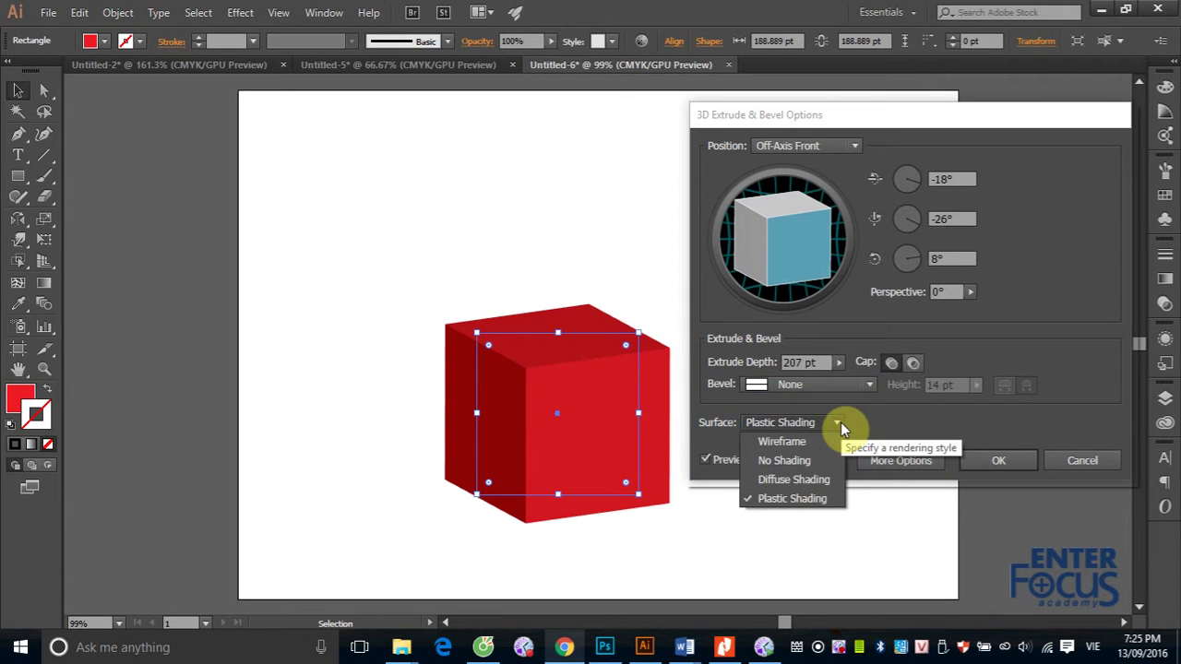
pyautogui.click(804, 440)
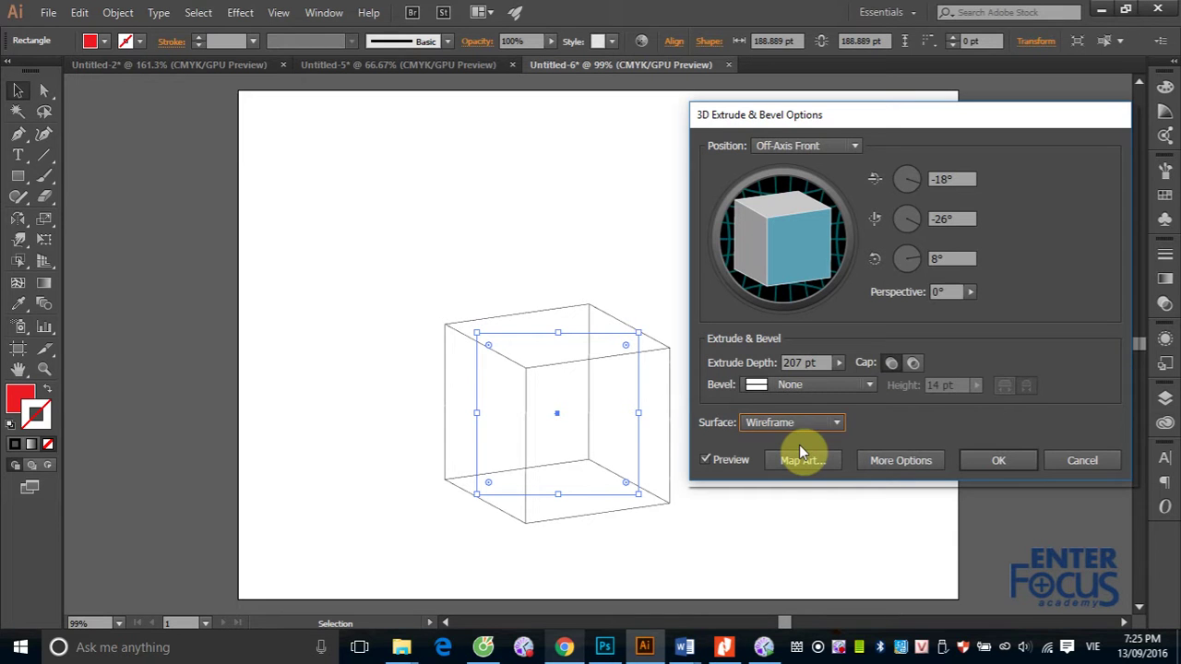
pyautogui.click(834, 424)
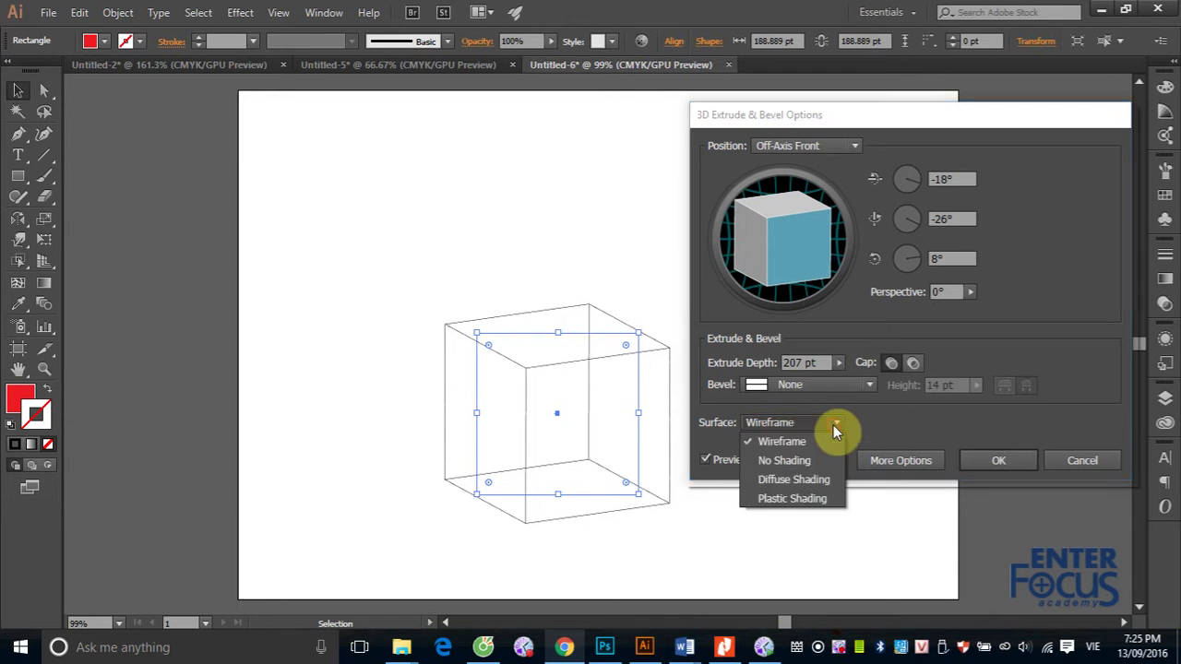
pyautogui.click(821, 459)
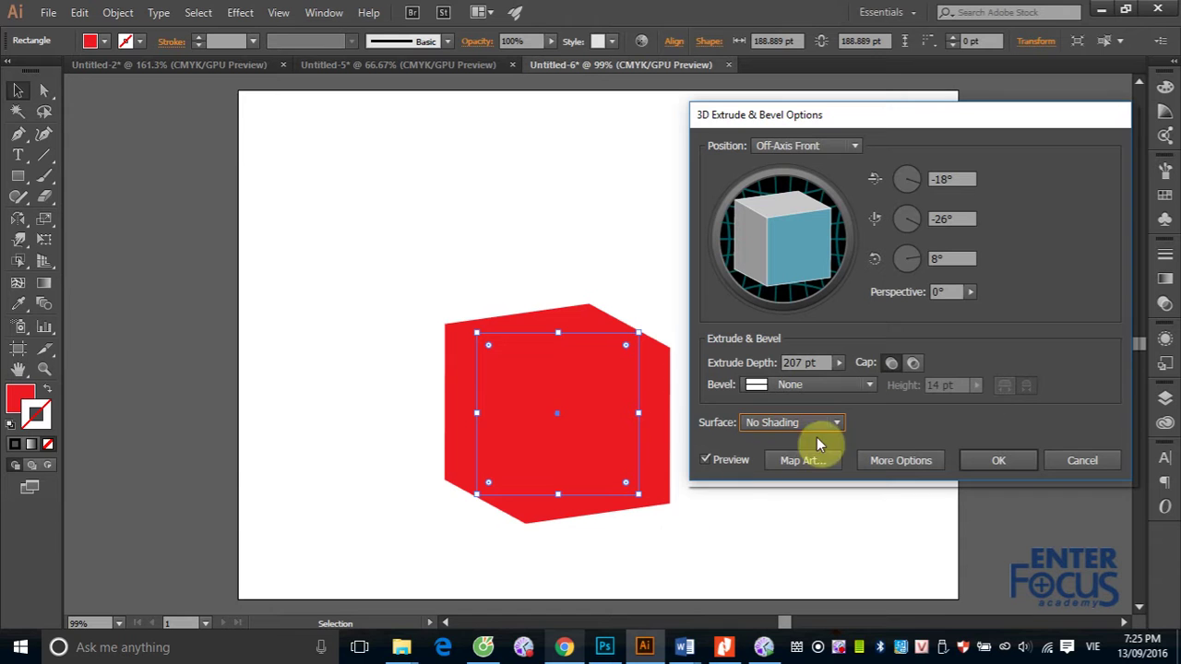
# Compare Diffuse and Plastic Shading, finishing with Diffuse Shading on the cube.
pyautogui.click(837, 424)
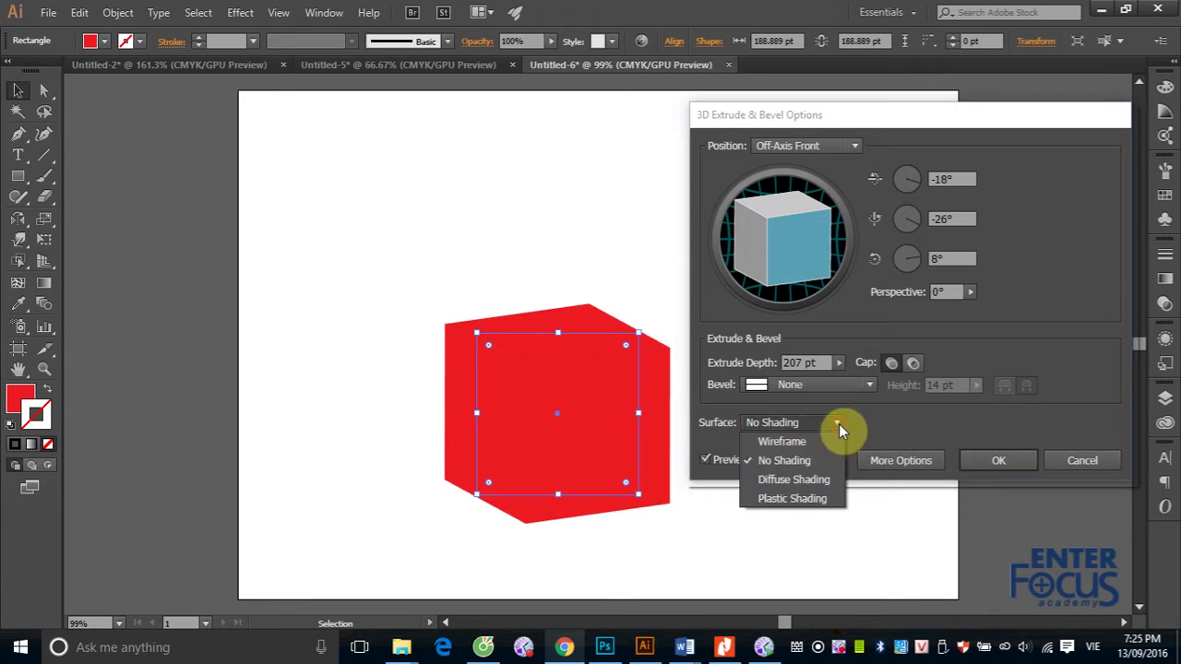
pyautogui.click(812, 480)
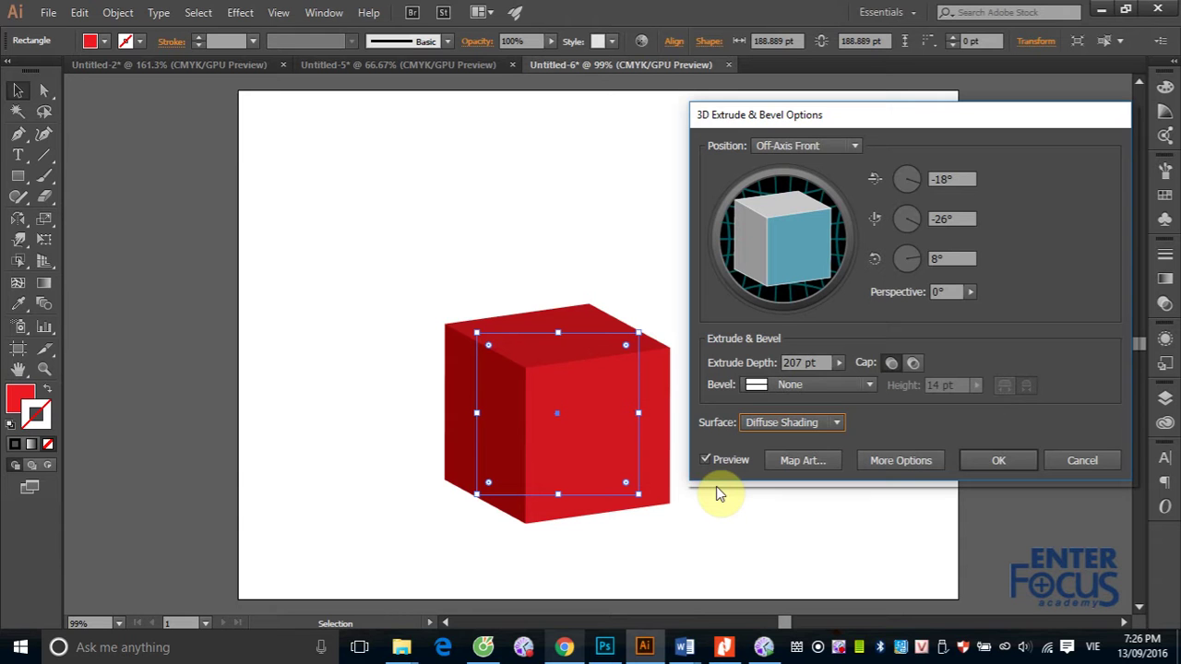
pyautogui.click(835, 422)
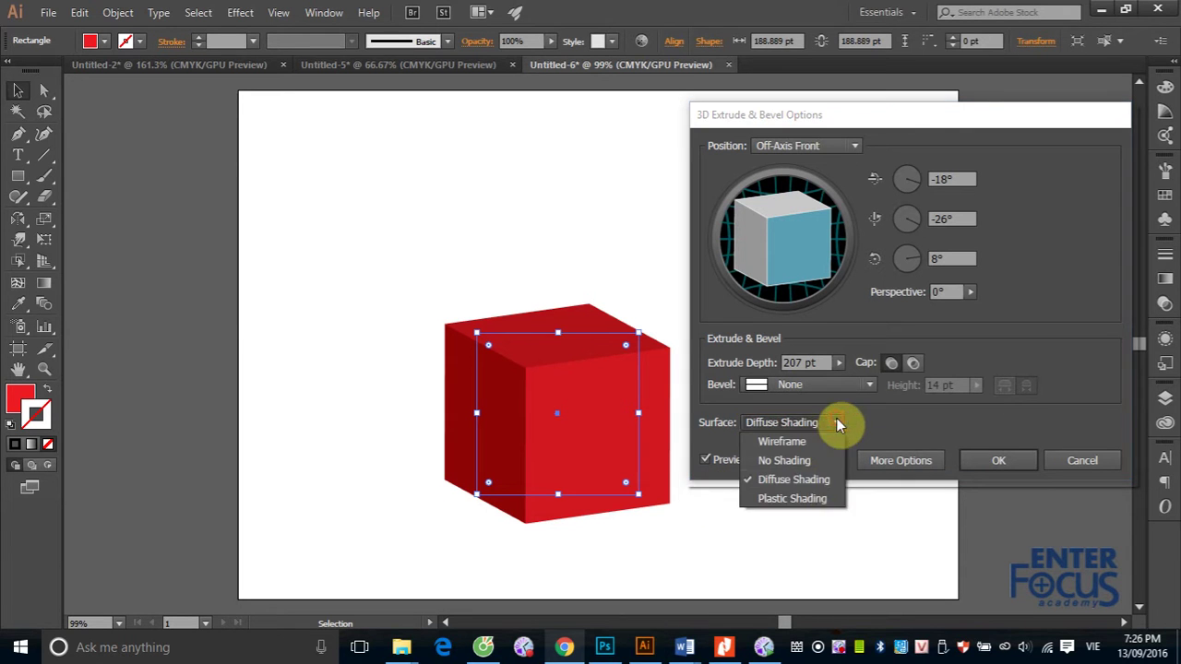
pyautogui.click(820, 498)
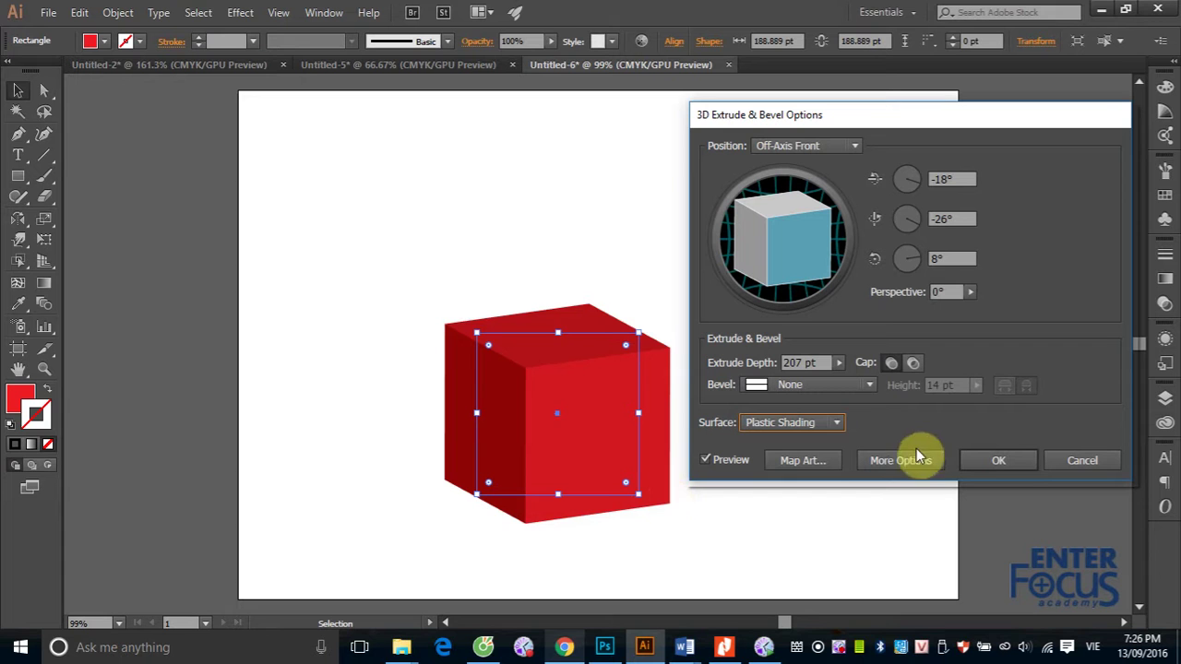
pyautogui.click(837, 423)
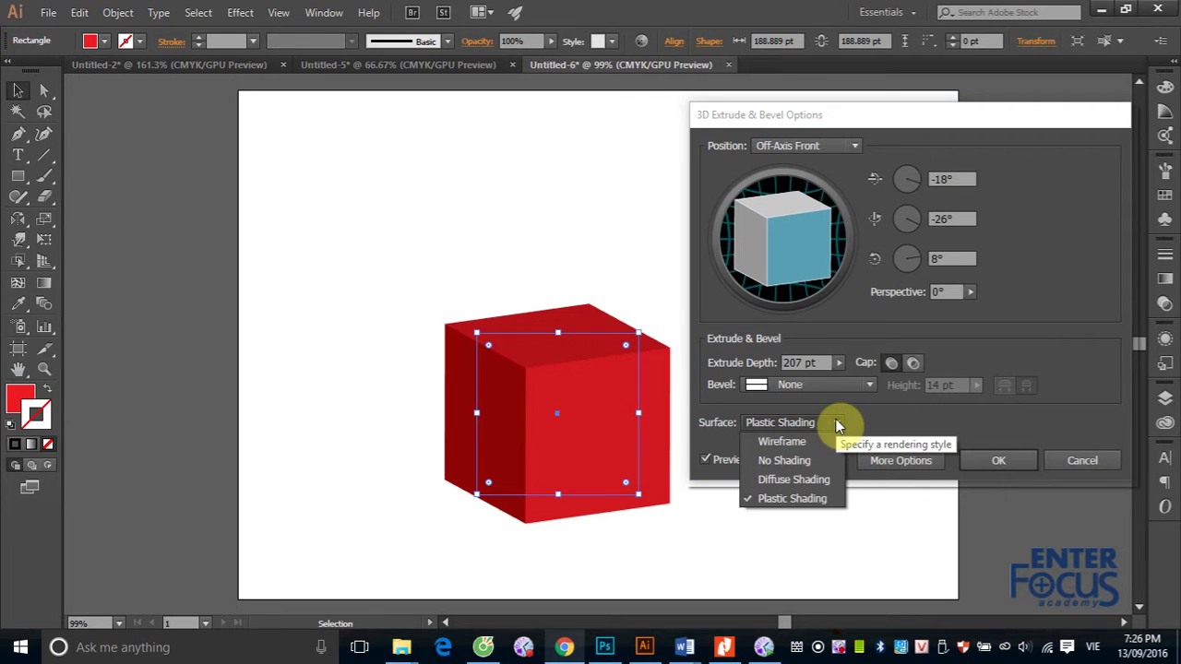
pyautogui.click(802, 480)
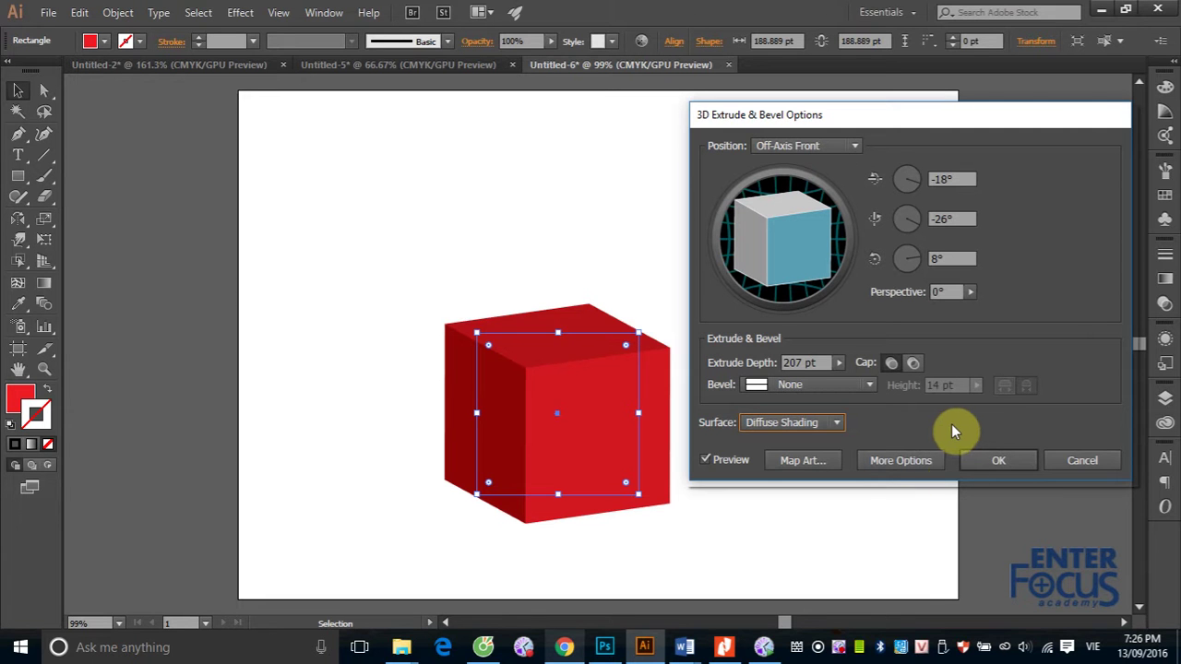
pyautogui.rightClick(838, 646)
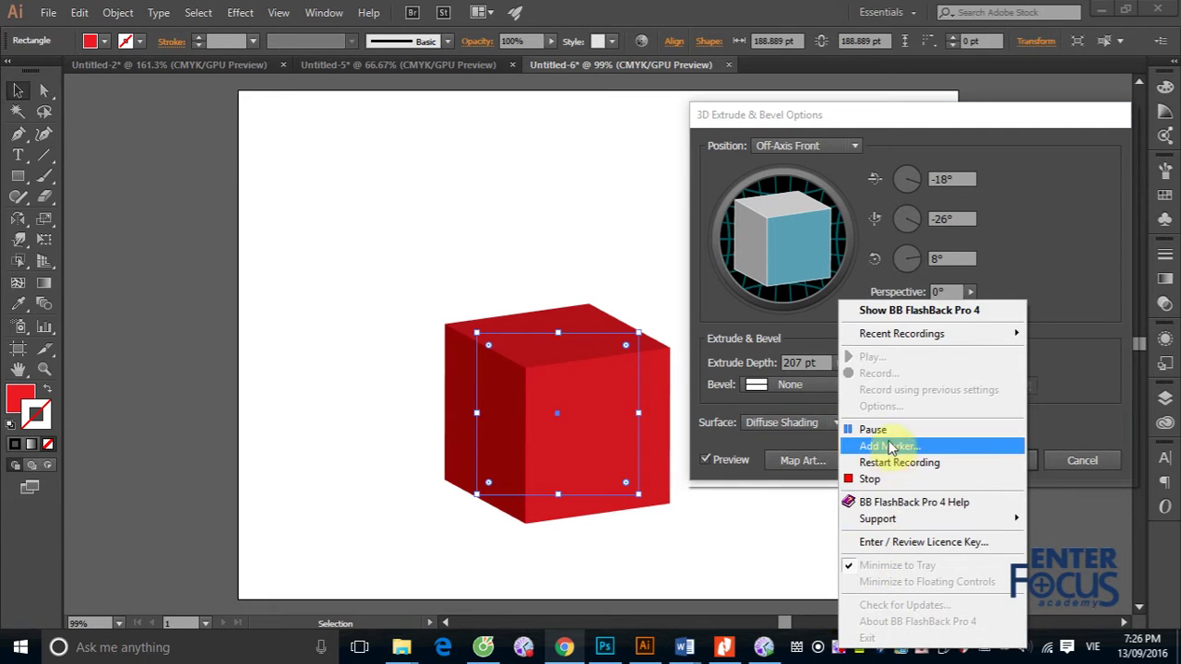
pyautogui.click(876, 429)
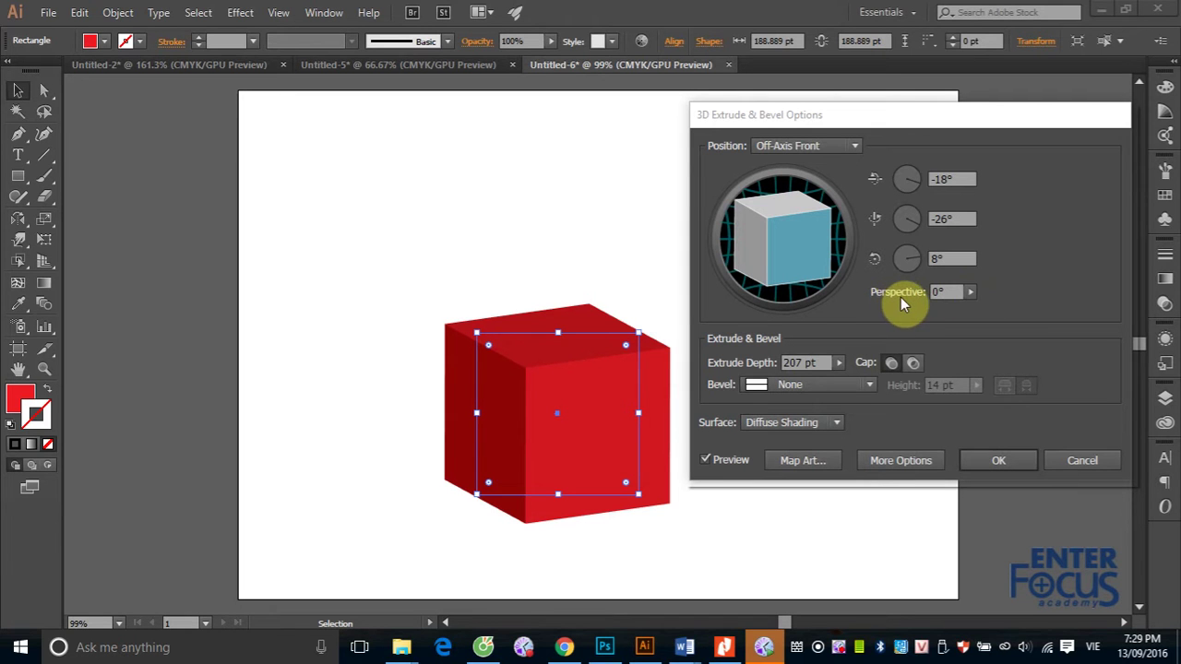
pyautogui.click(970, 291)
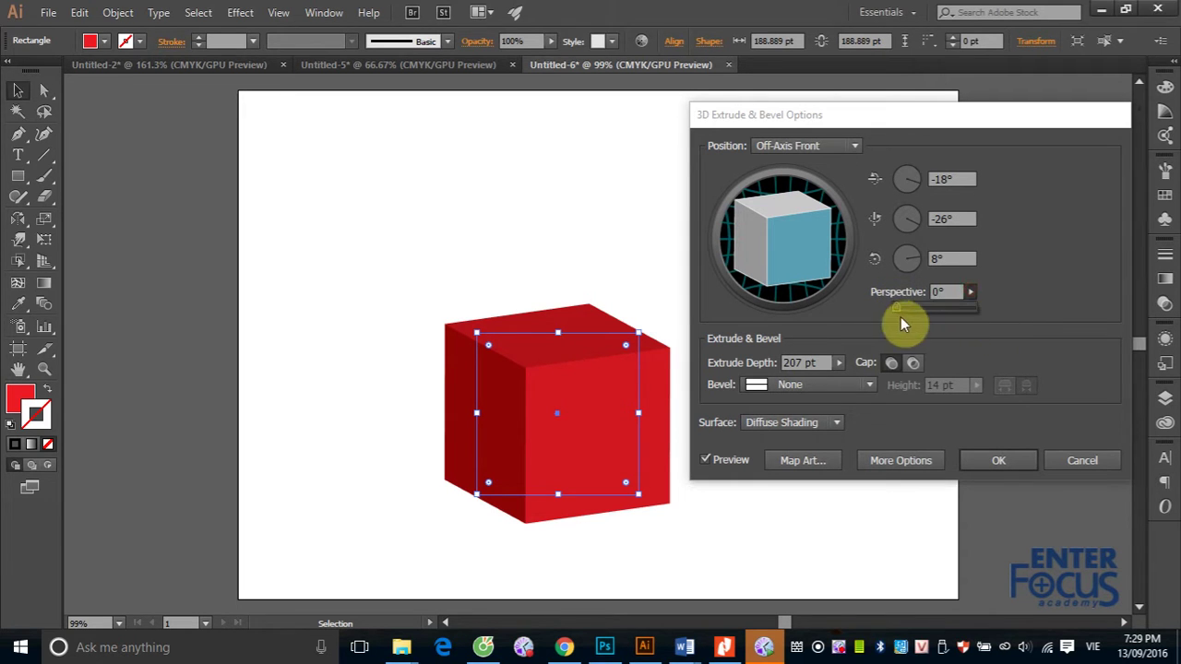
pyautogui.moveTo(914, 316); pyautogui.dragTo(922, 309)
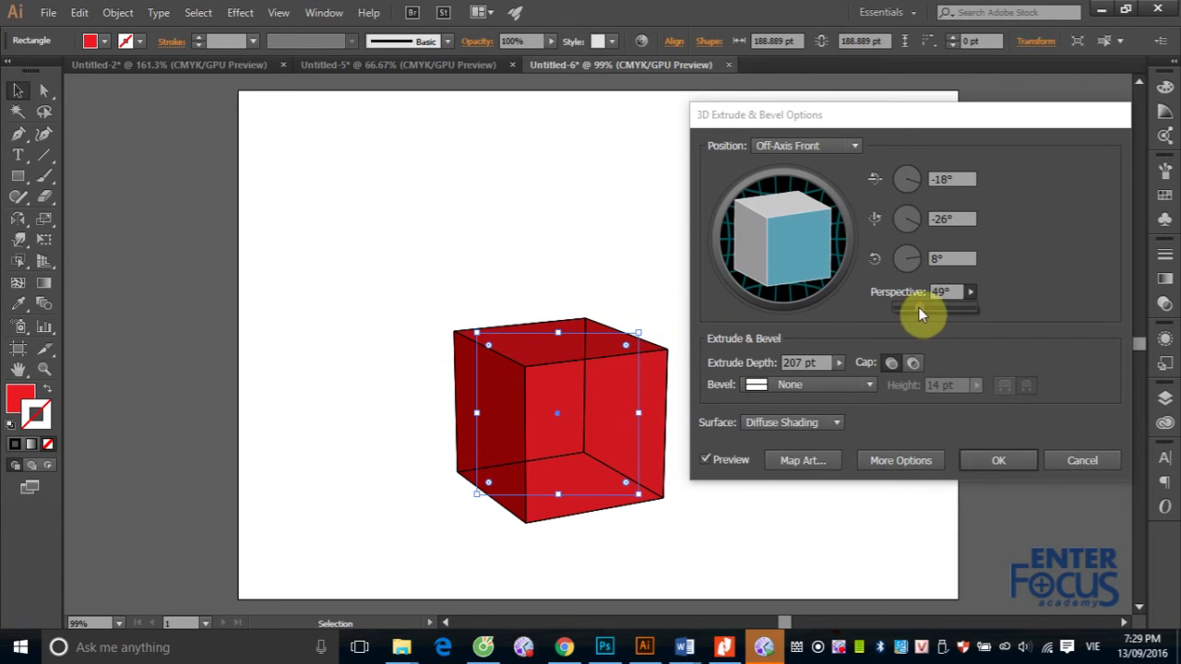
pyautogui.moveTo(928, 313); pyautogui.dragTo(937, 314)
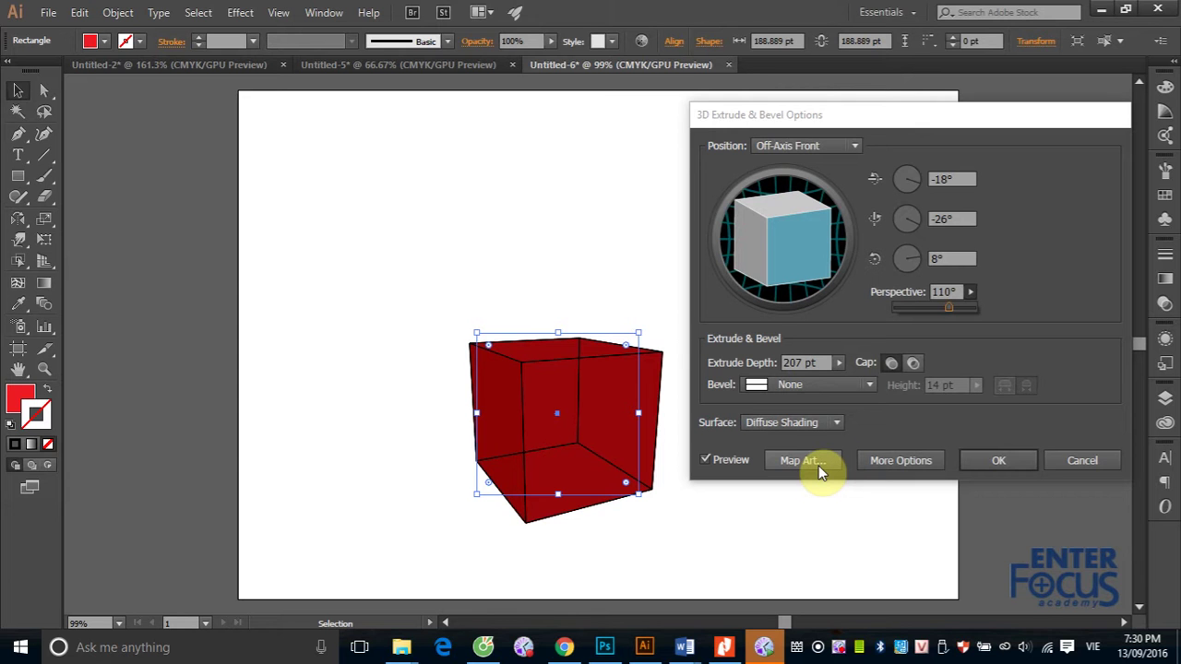
pyautogui.moveTo(950, 312); pyautogui.dragTo(869, 312)
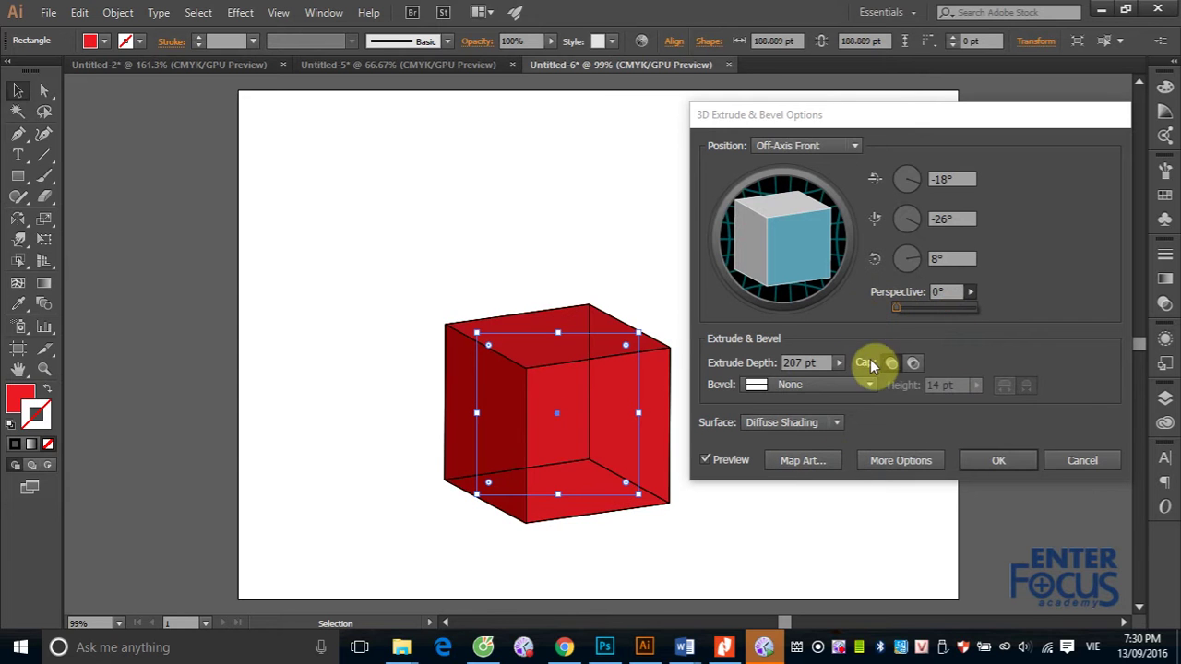
pyautogui.click(799, 460)
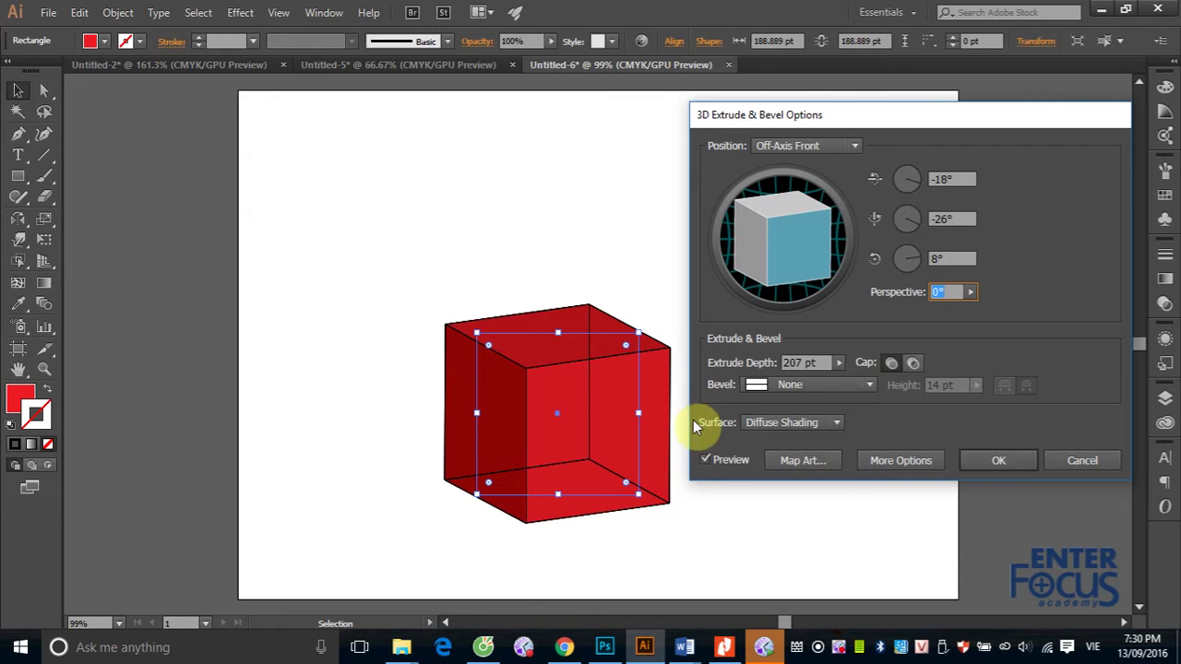
# Open Map Art and apply the Vector Grime symbol to surface 1 of 6.
pyautogui.click(810, 459)
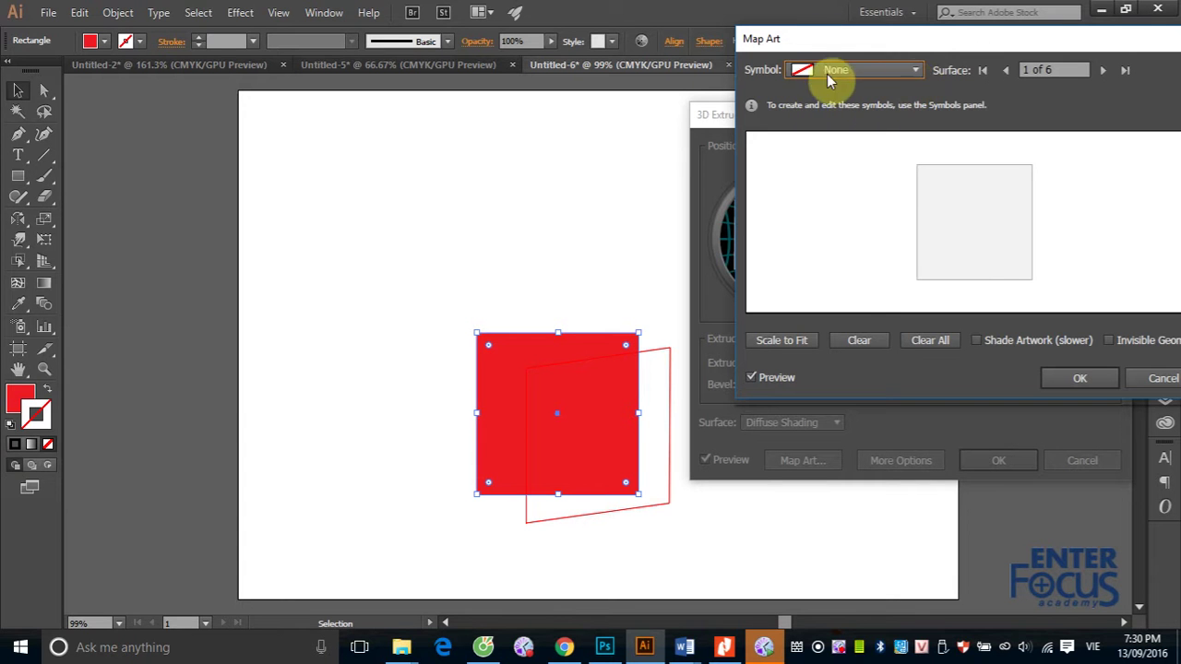
pyautogui.moveTo(889, 52)
pyautogui.mouseDown()
pyautogui.moveTo(706, 53)
pyautogui.moveTo(769, 58)
pyautogui.mouseUp()
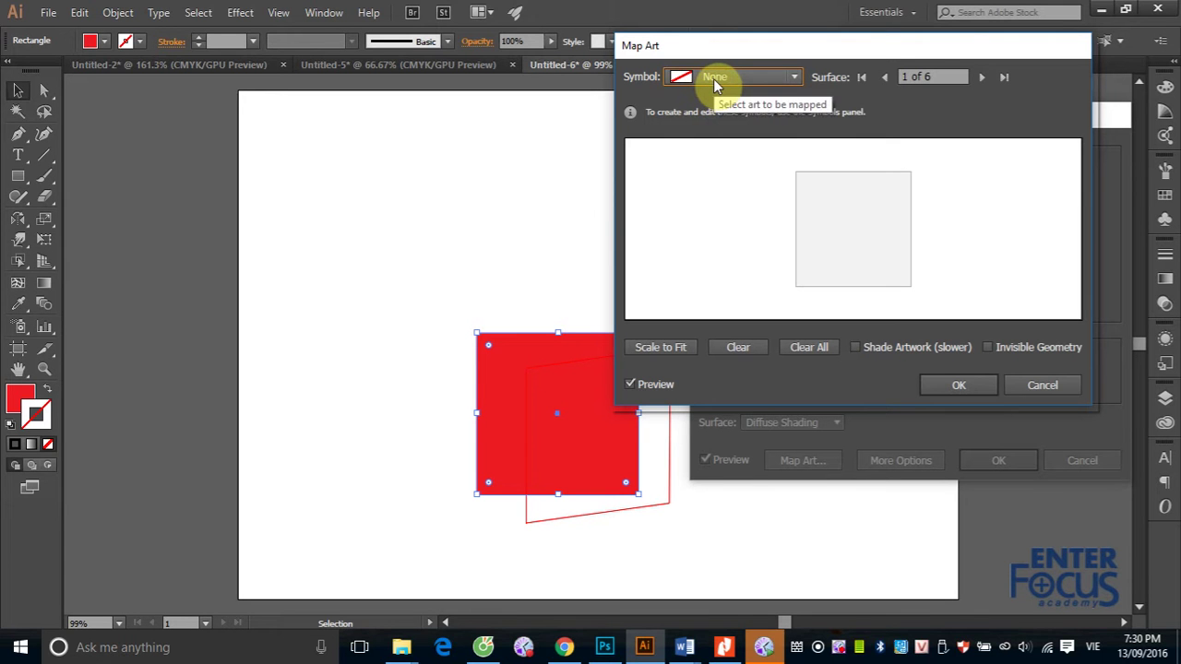
pyautogui.click(797, 74)
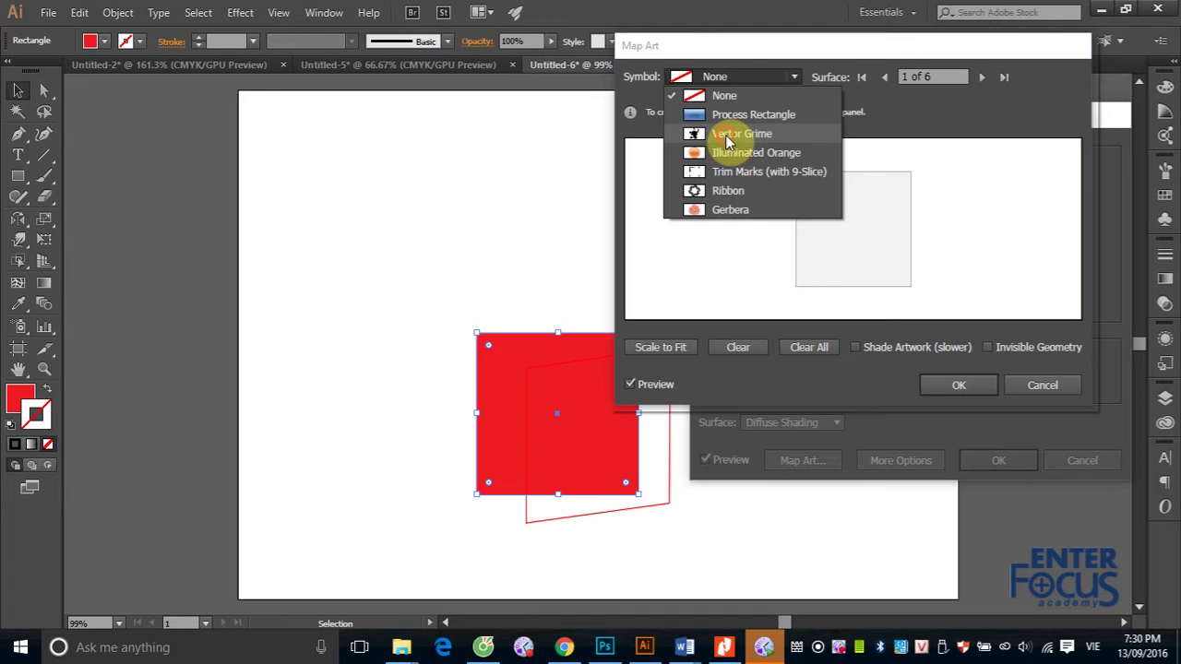
pyautogui.click(728, 137)
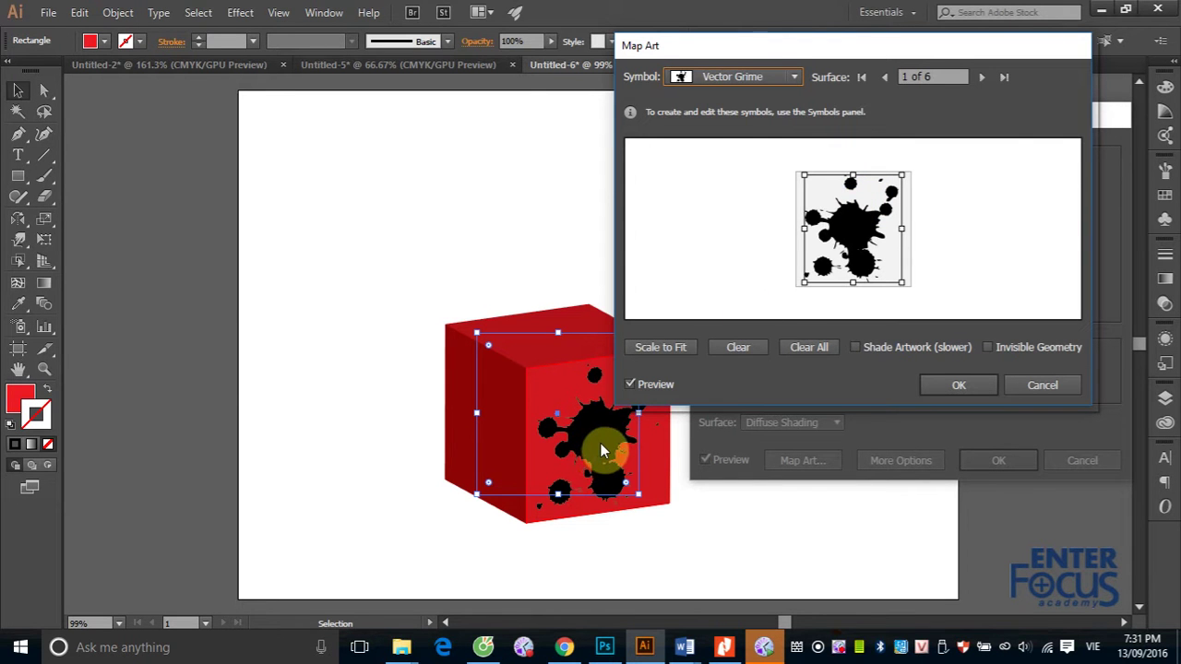
pyautogui.moveTo(759, 45)
pyautogui.mouseDown()
pyautogui.moveTo(244, 51)
pyautogui.moveTo(290, 65)
pyautogui.mouseUp()
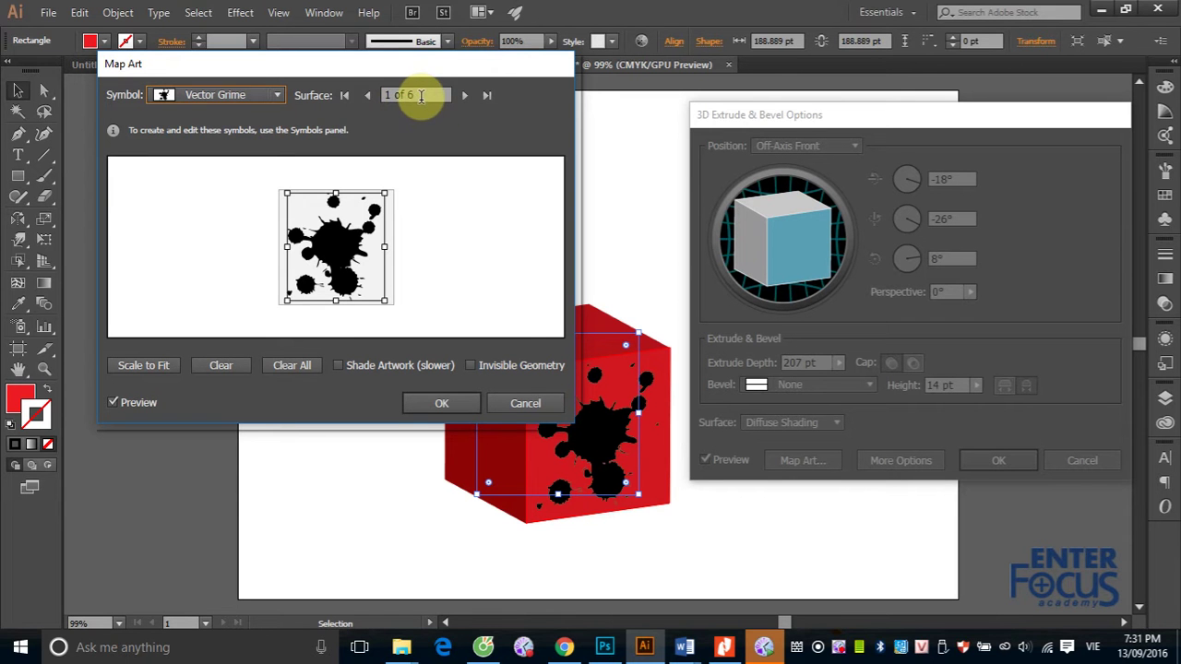
# Step through the Map Art surfaces until Surface shows 6 of 6, the top face.
pyautogui.moveTo(430, 64); pyautogui.dragTo(297, 92)
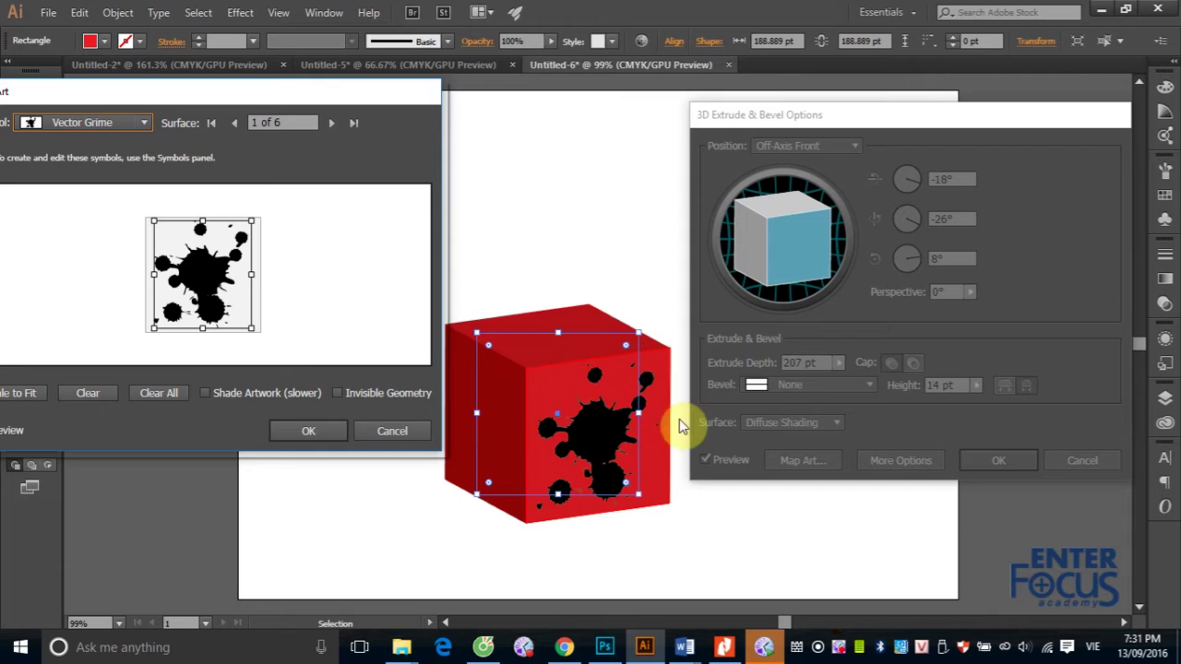
pyautogui.click(536, 444)
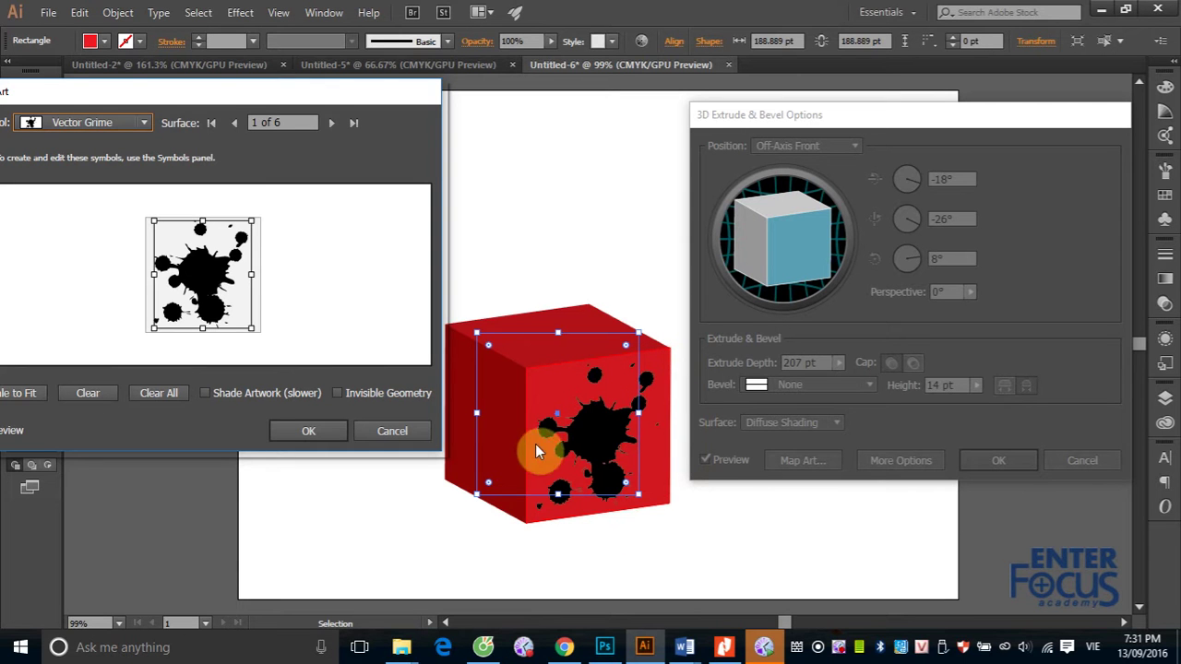
pyautogui.click(332, 122)
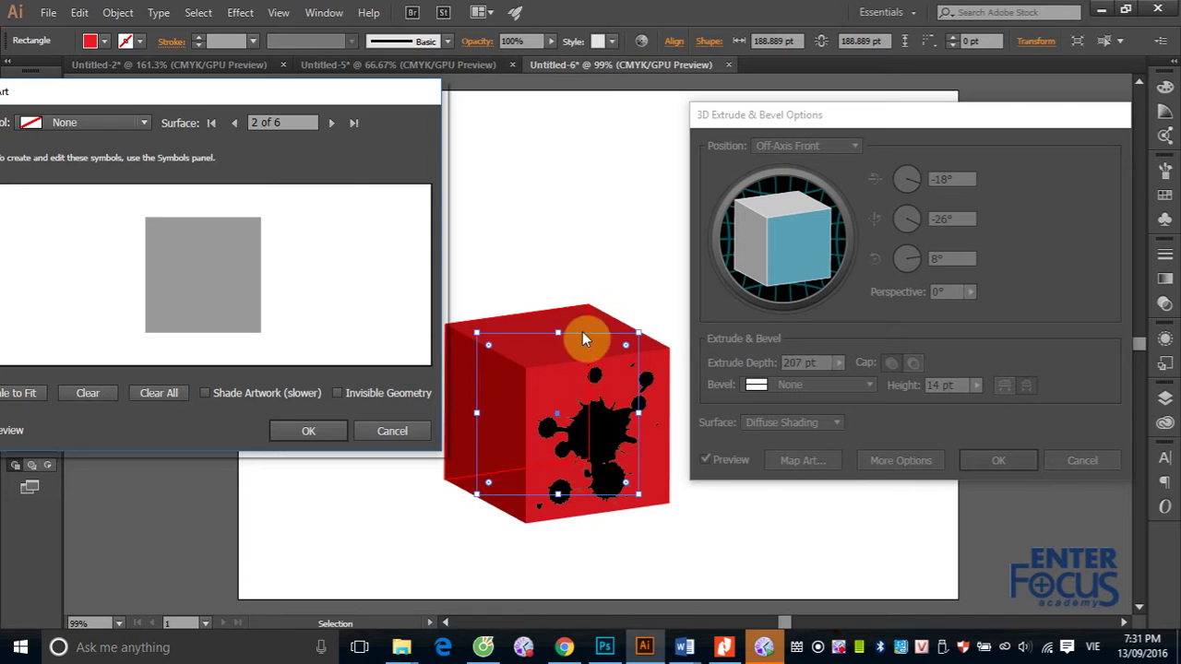
pyautogui.click(330, 123)
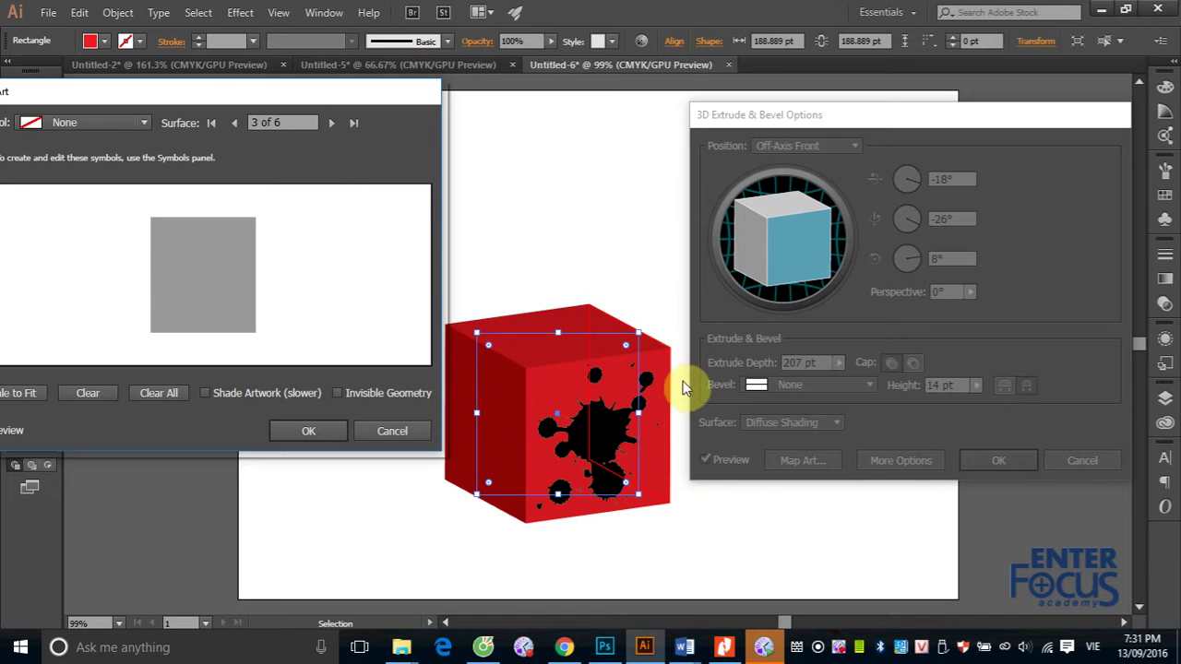
pyautogui.click(332, 122)
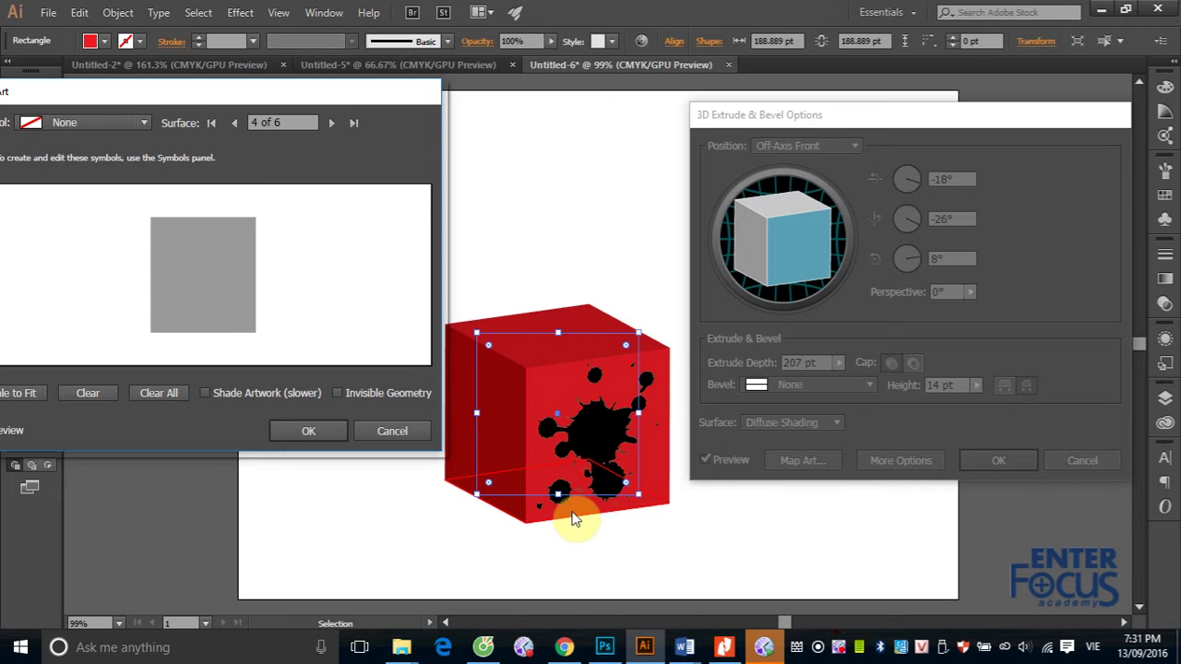
pyautogui.click(332, 123)
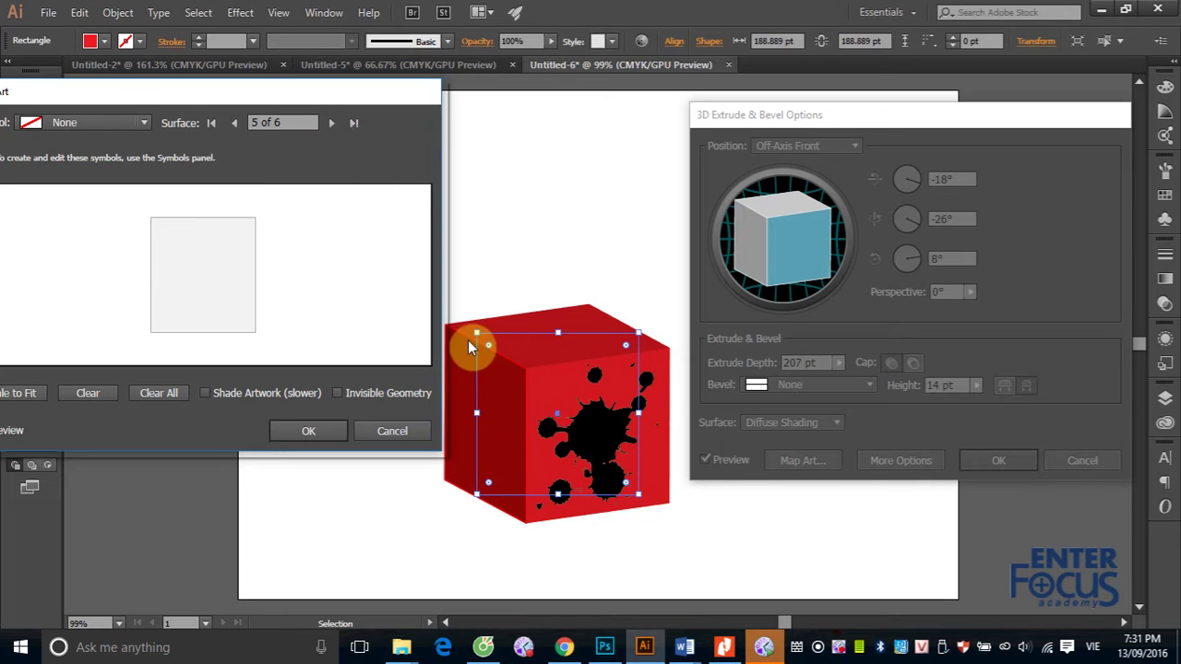
pyautogui.click(331, 123)
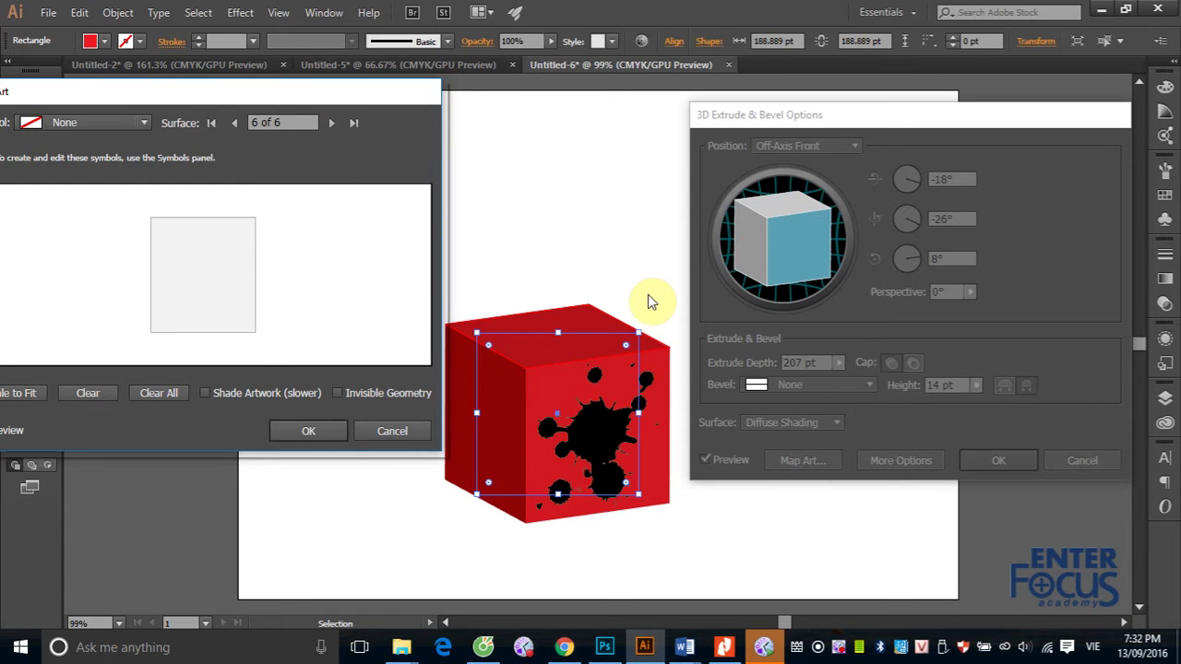
pyautogui.moveTo(274, 91); pyautogui.dragTo(433, 114)
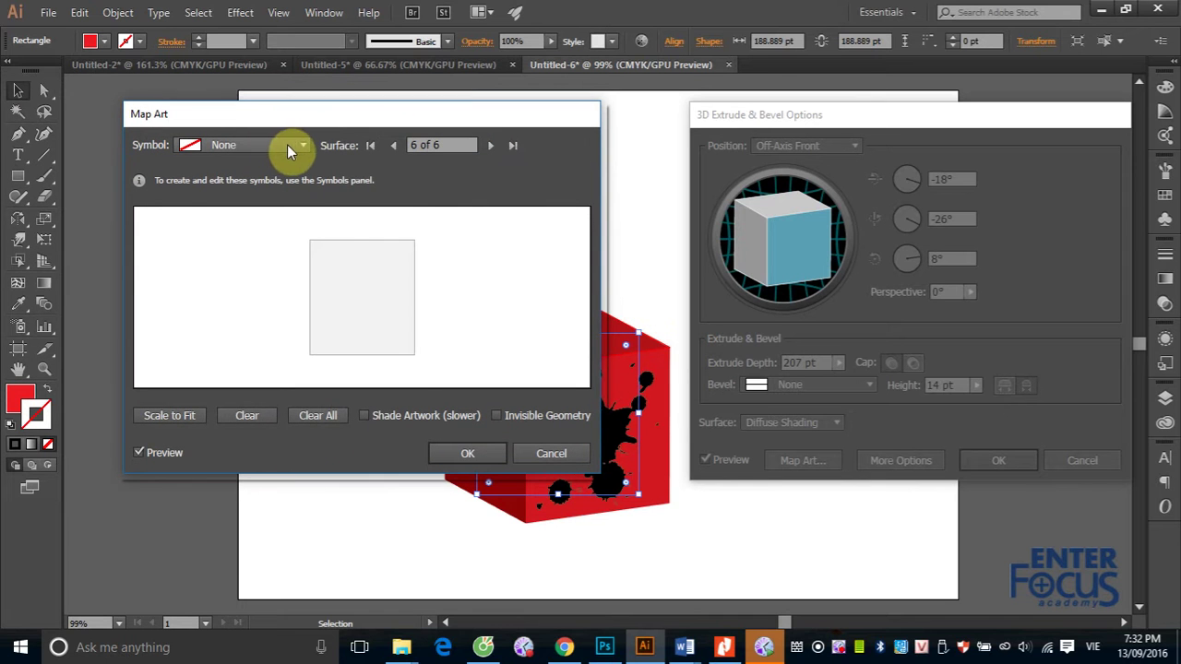
# Map the Ribbon symbol onto surface 6 and shrink it.
pyautogui.click(303, 145)
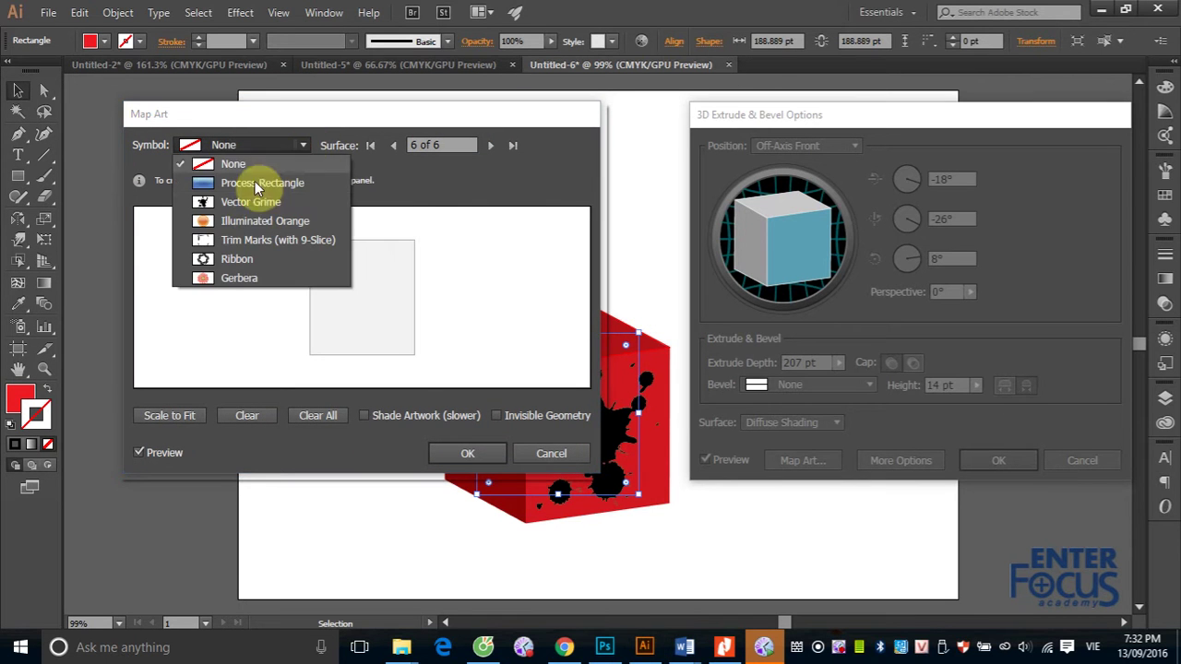
pyautogui.click(237, 258)
pyautogui.moveTo(385, 337); pyautogui.dragTo(378, 316)
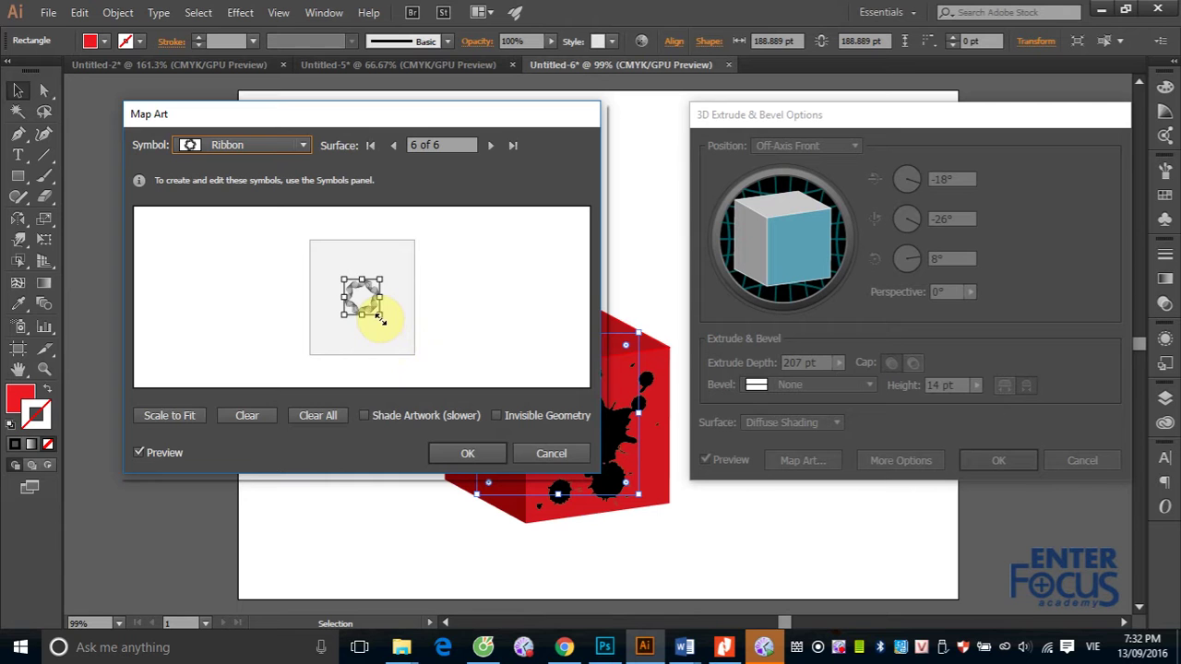
pyautogui.moveTo(475, 126)
pyautogui.mouseDown()
pyautogui.moveTo(337, 137)
pyautogui.moveTo(346, 135)
pyautogui.mouseUp()
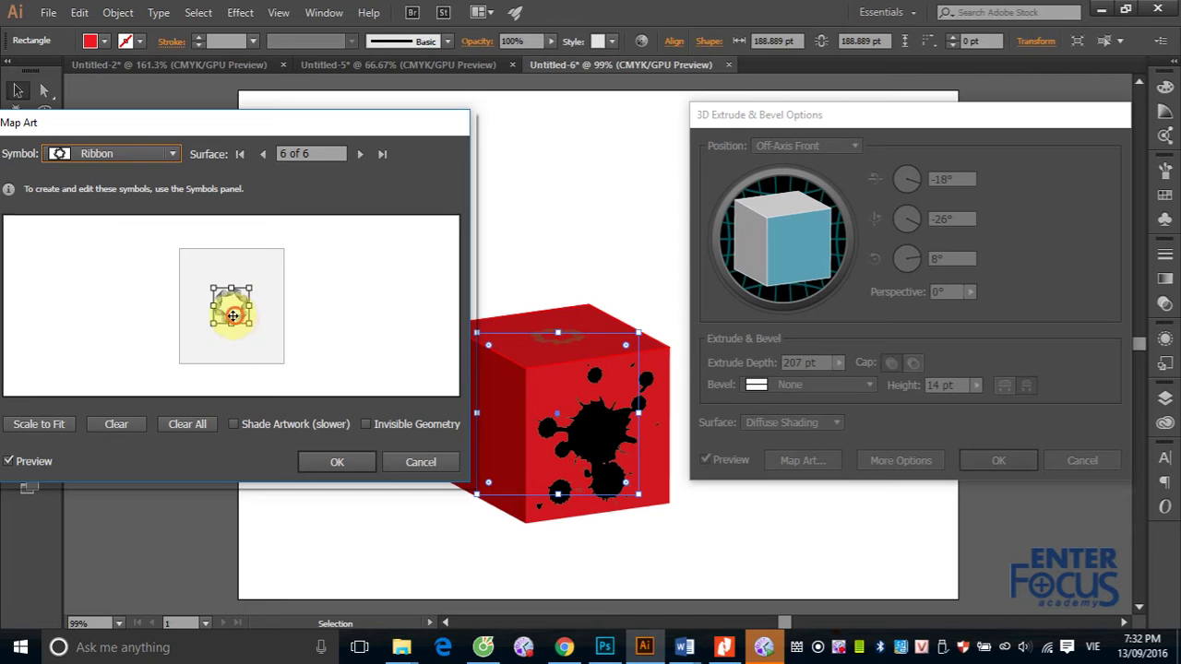
# Move, enlarge and Scale to Fit the ribbon, then Clear it from the surface.
pyautogui.moveTo(244, 312); pyautogui.dragTo(210, 347)
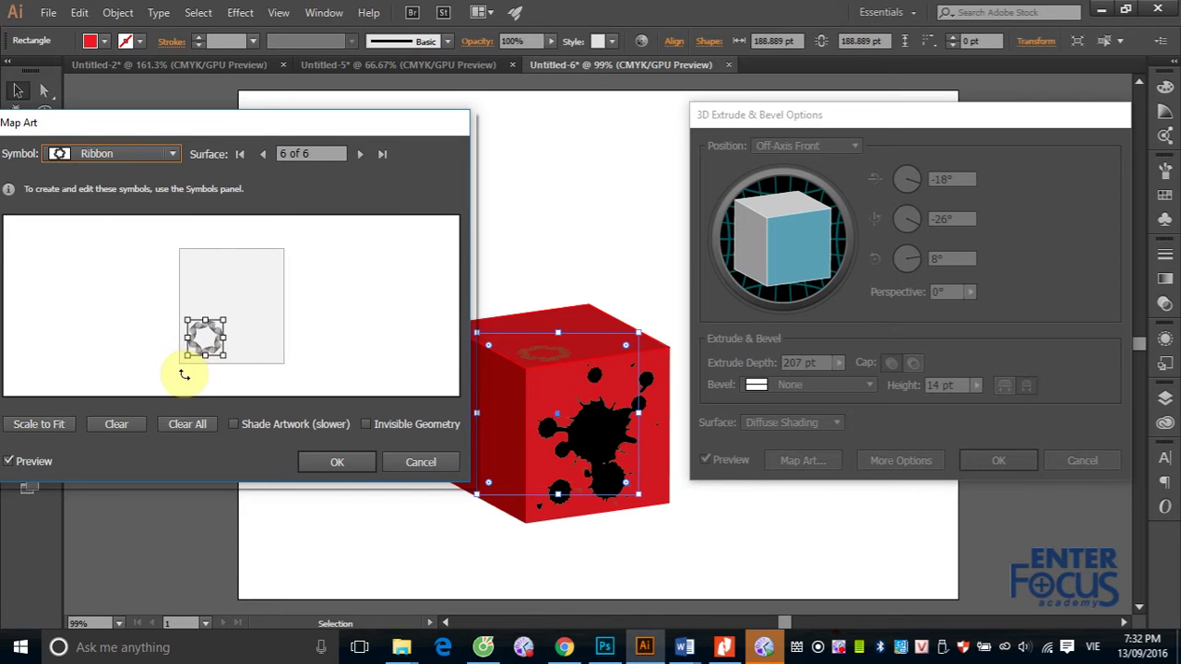
pyautogui.moveTo(215, 347); pyautogui.dragTo(267, 278)
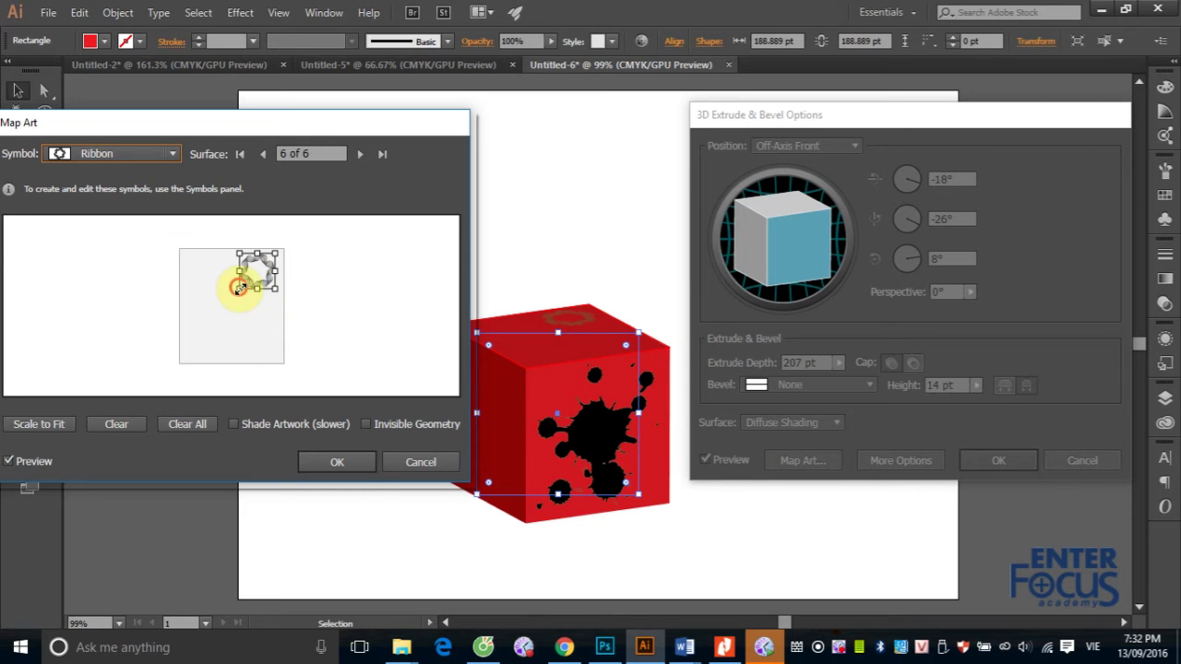
pyautogui.moveTo(238, 289); pyautogui.dragTo(185, 346)
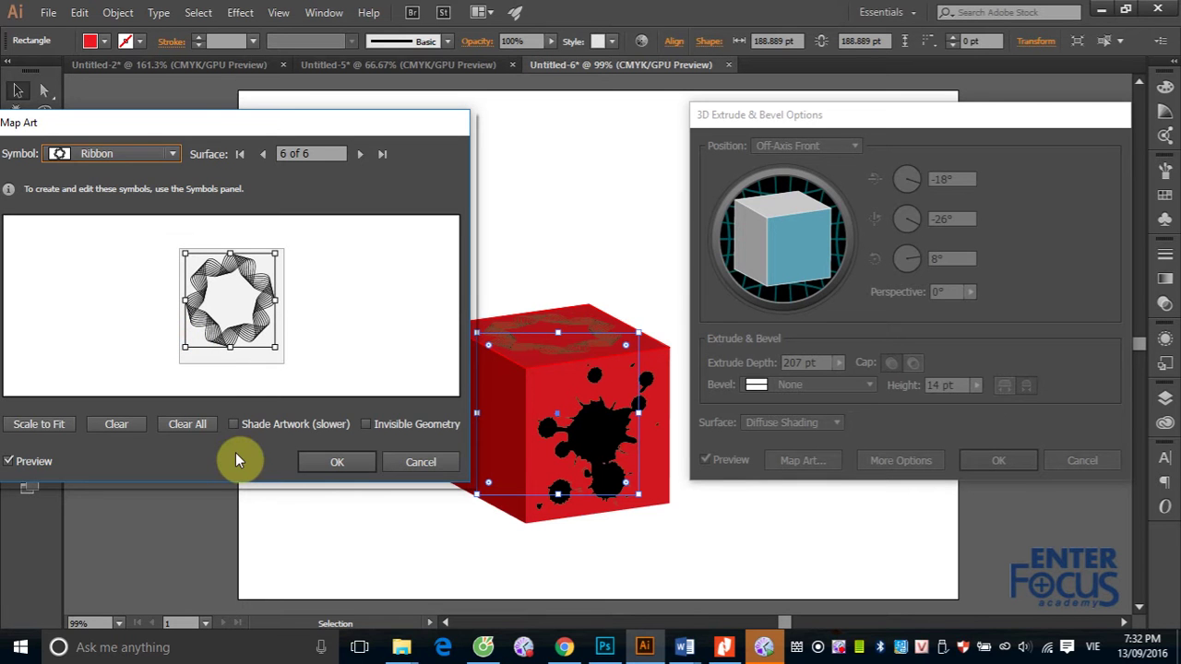
pyautogui.moveTo(201, 131); pyautogui.dragTo(243, 128)
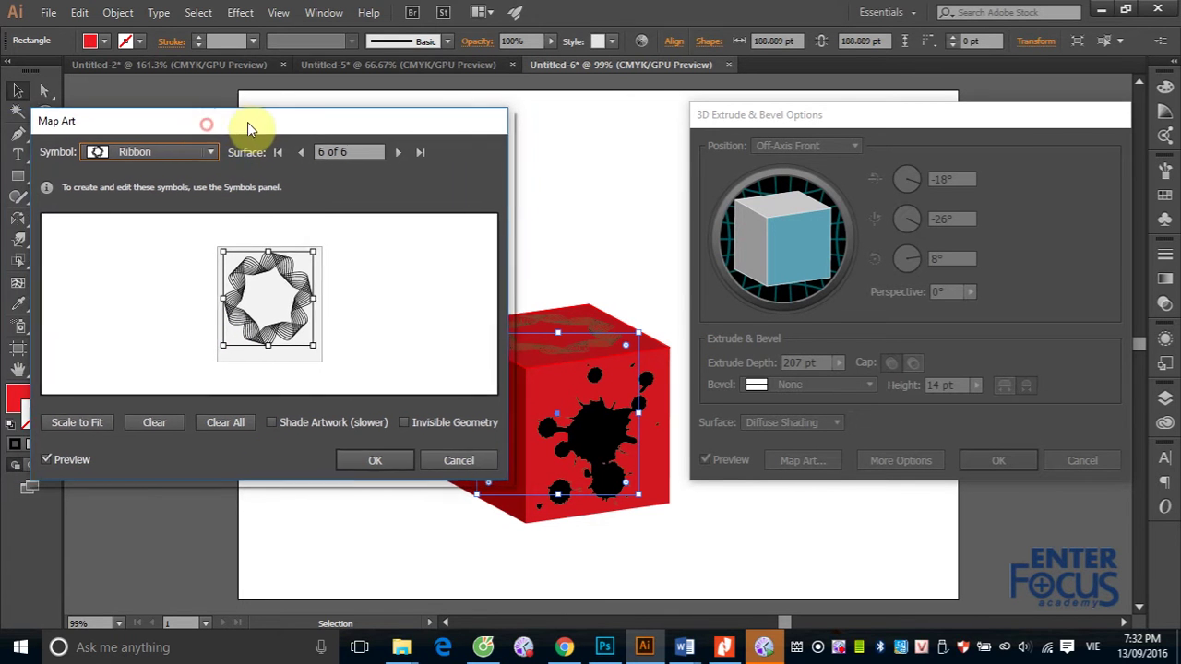
pyautogui.click(79, 422)
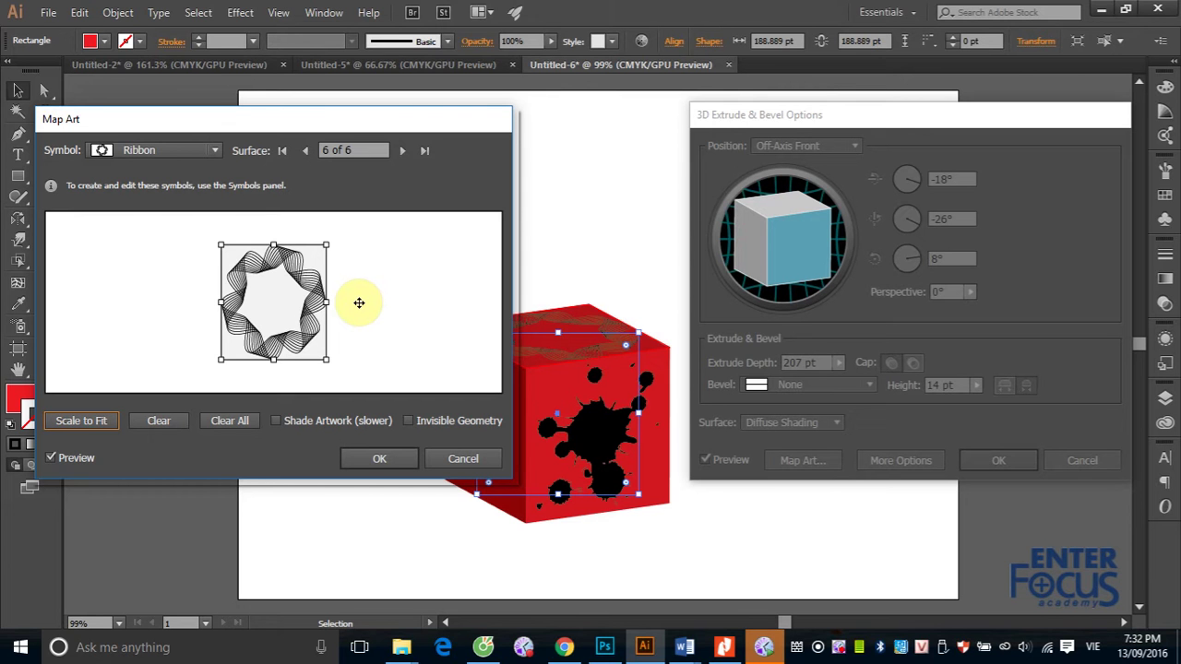
pyautogui.click(163, 424)
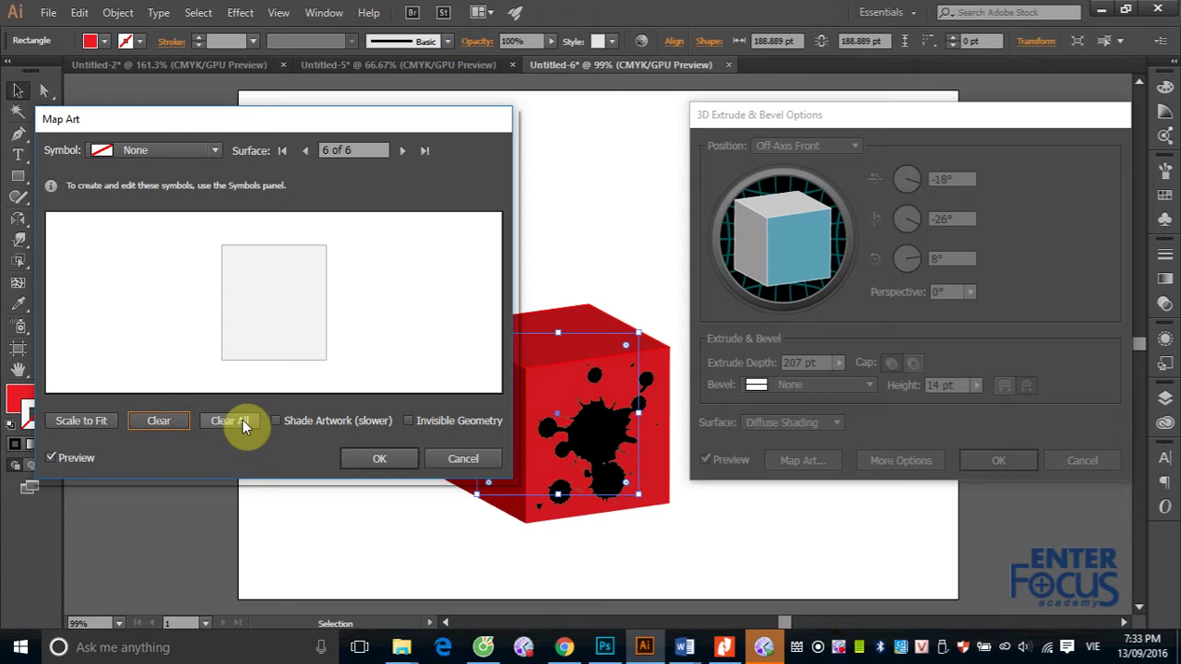
# Clear all mapped art and map the Vector Grime symbol onto Surface 1.
pyautogui.click(243, 420)
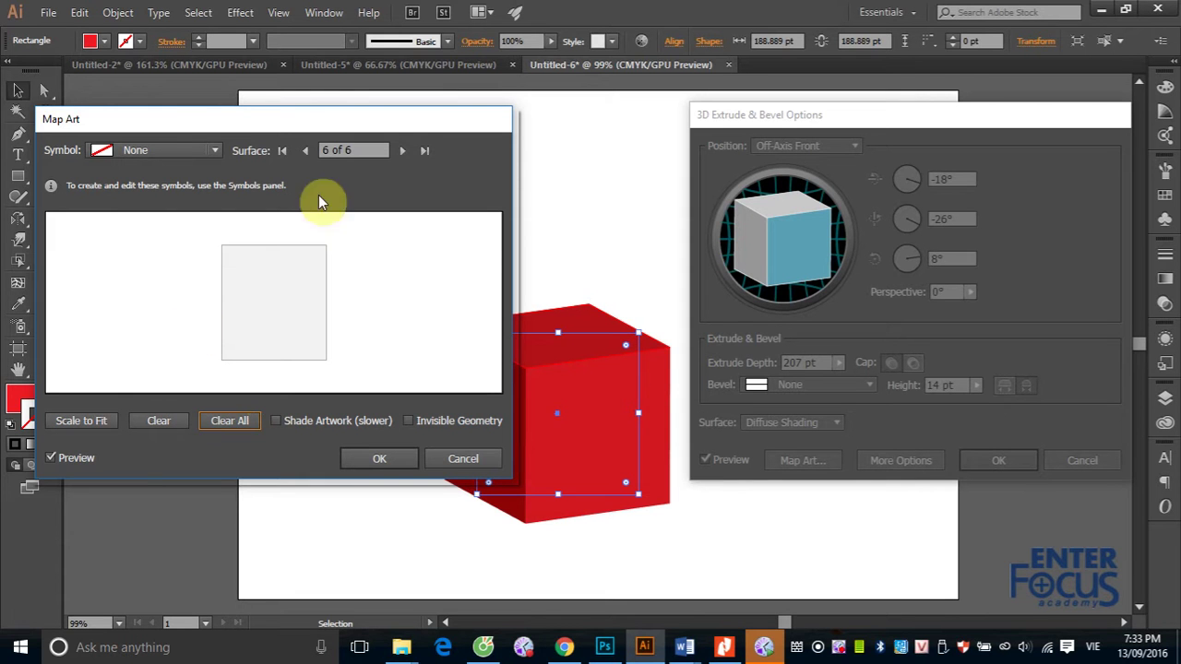
pyautogui.click(402, 151)
pyautogui.click(213, 149)
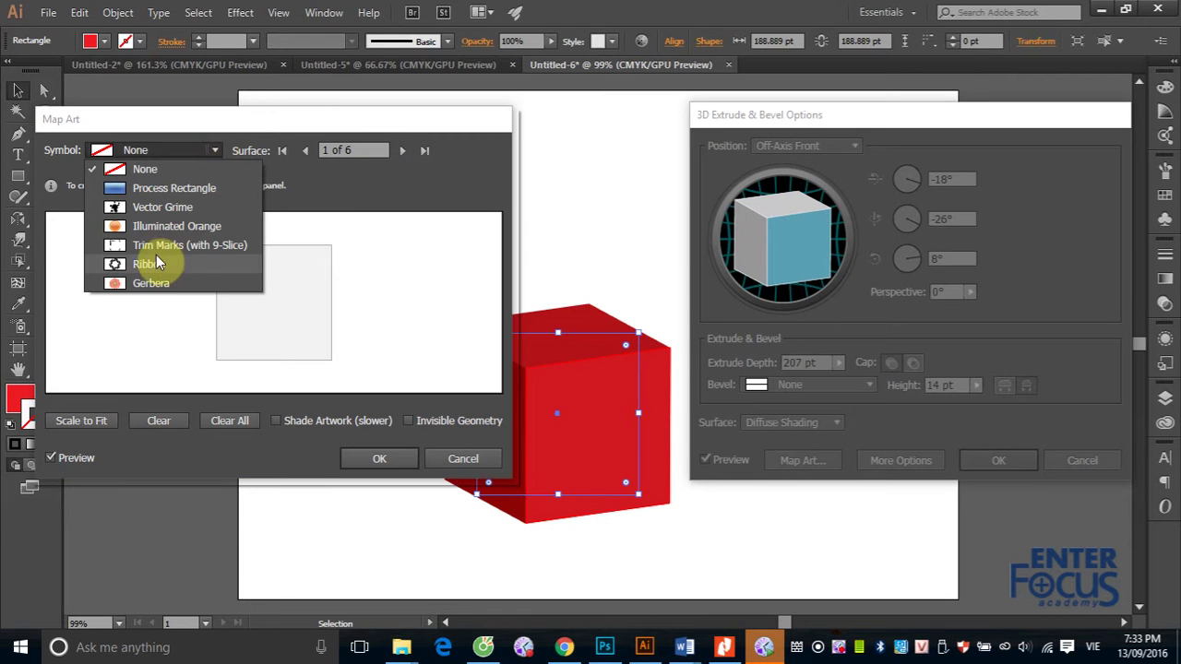
pyautogui.click(162, 211)
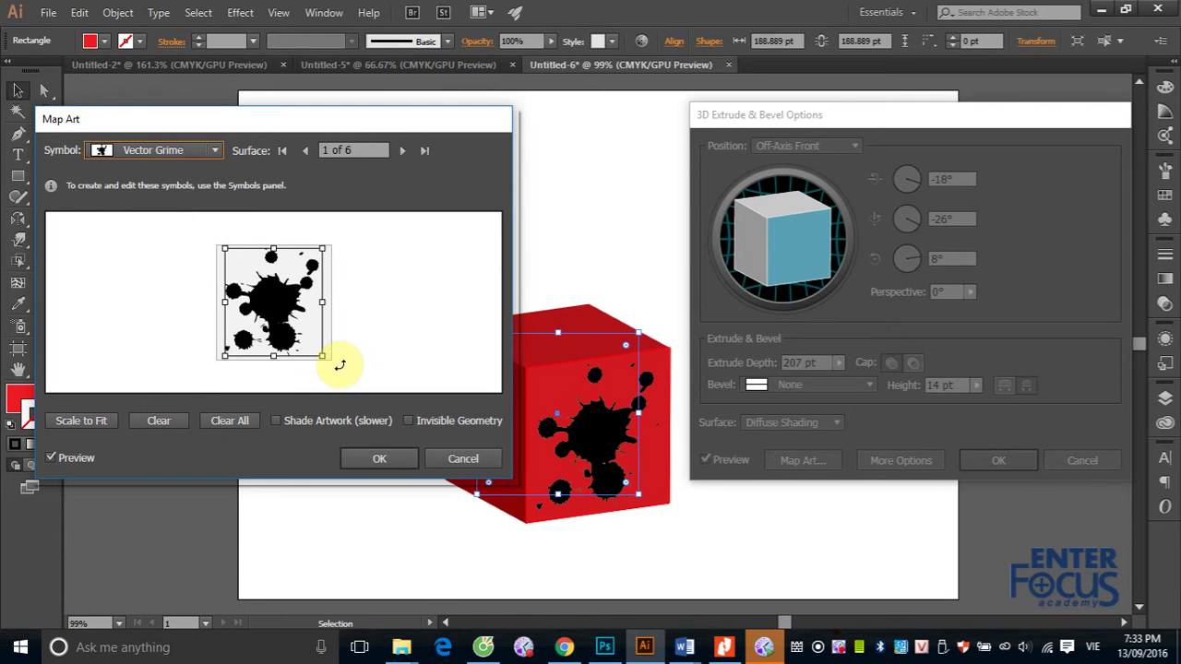
# Shrink the grime splatter, move it up and right, and enable Shade Artwork.
pyautogui.moveTo(325, 249); pyautogui.dragTo(304, 273)
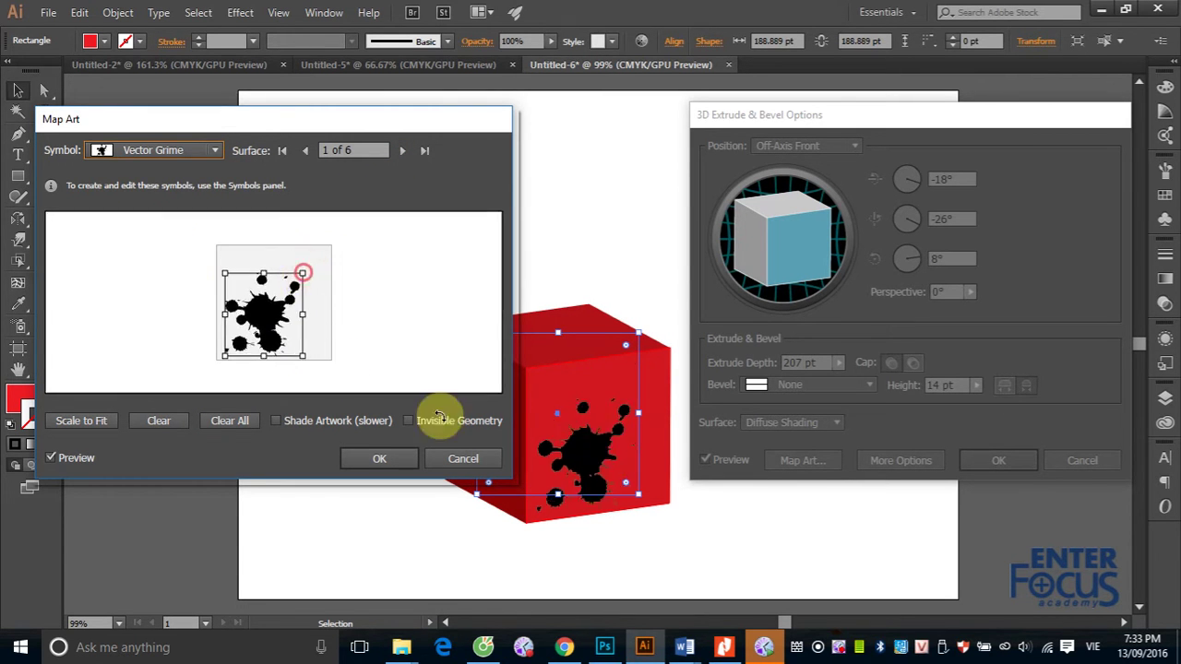
pyautogui.moveTo(267, 325)
pyautogui.mouseDown()
pyautogui.moveTo(291, 307)
pyautogui.moveTo(285, 314)
pyautogui.mouseUp()
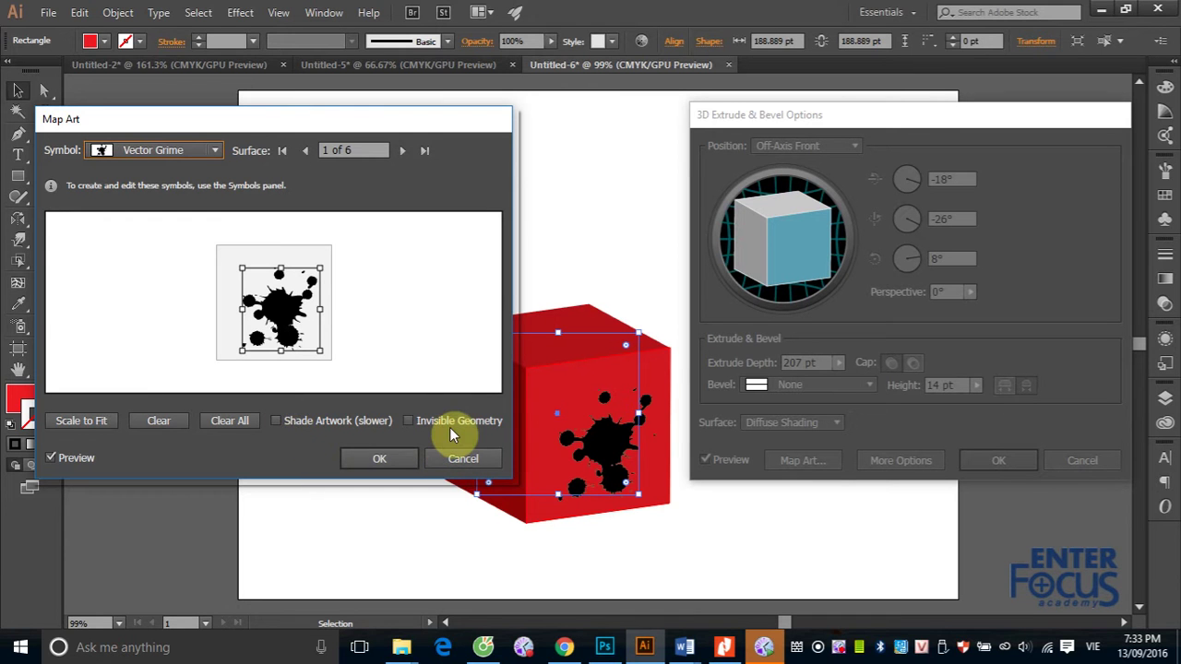
pyautogui.click(277, 420)
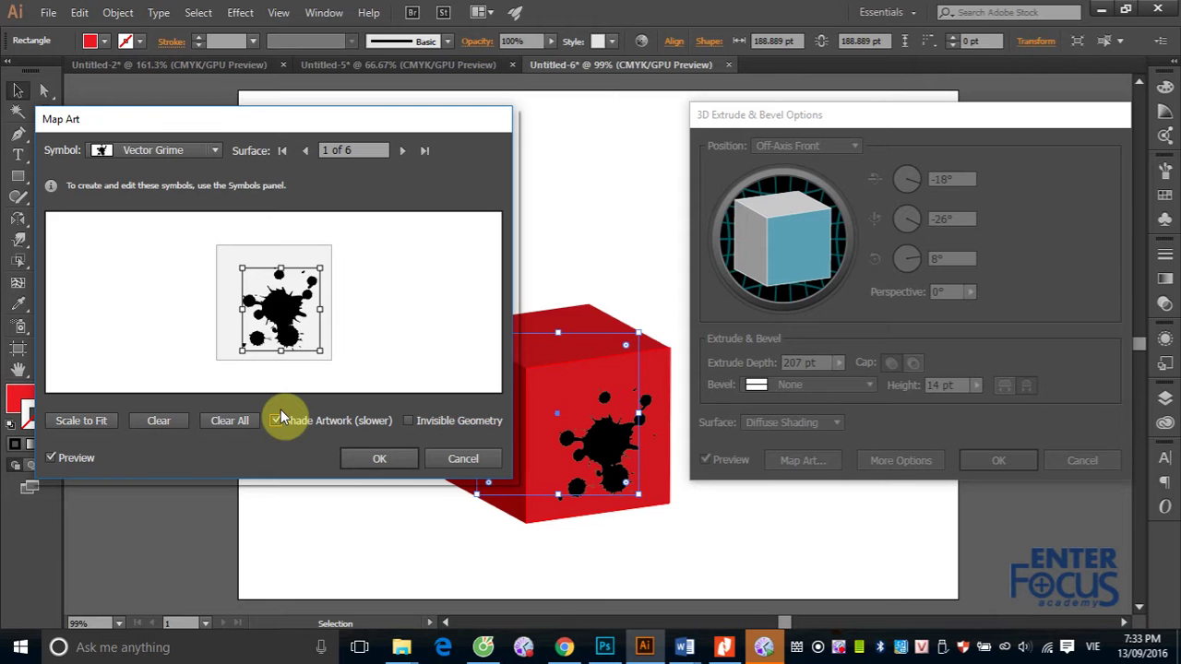
# Reposition the grime splatter on the front face, checking it with Invisible Geometry toggled on and off.
pyautogui.moveTo(281, 306)
pyautogui.mouseDown()
pyautogui.moveTo(262, 277)
pyautogui.moveTo(256, 286)
pyautogui.mouseUp()
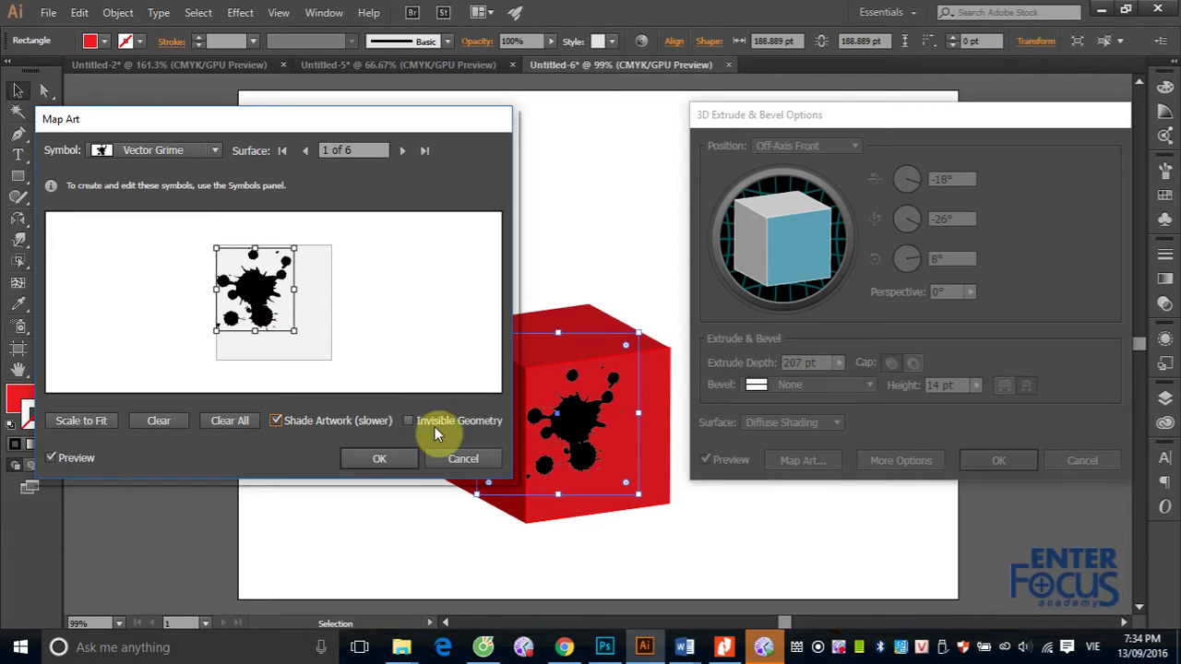
pyautogui.click(406, 420)
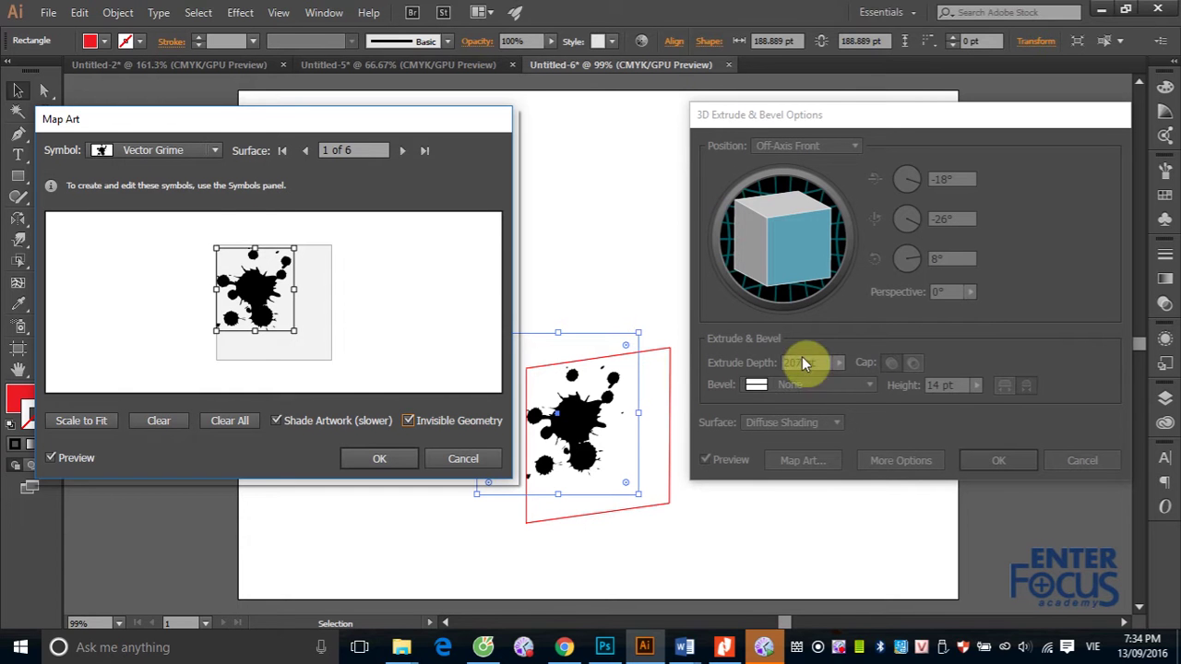
pyautogui.click(406, 420)
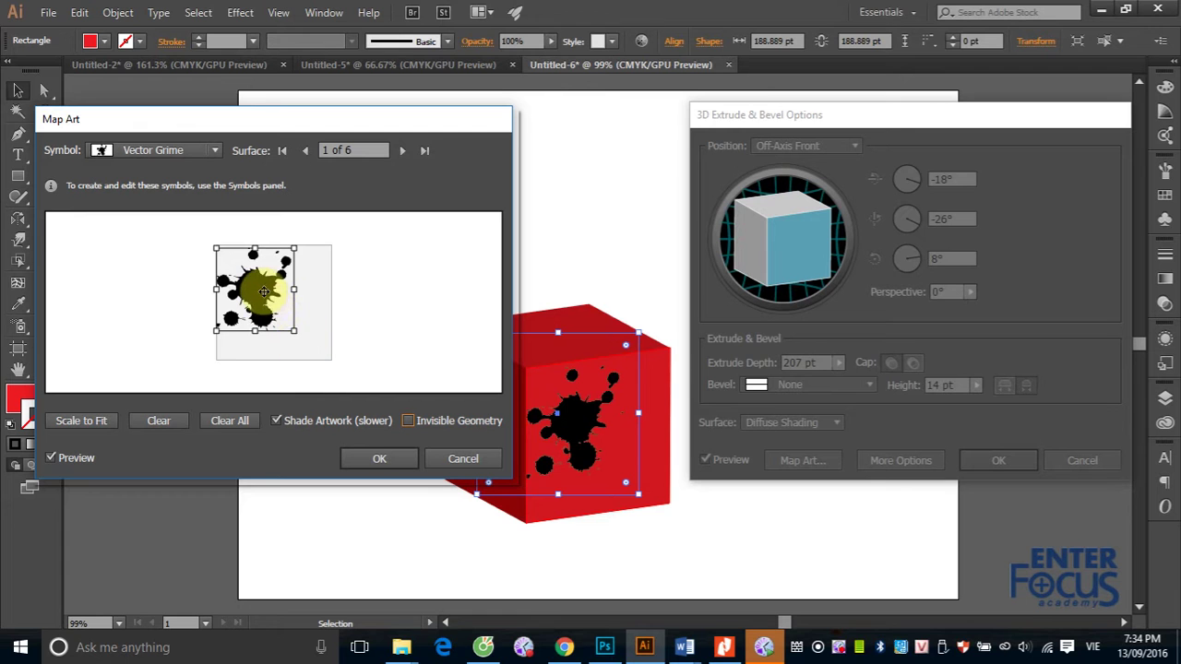
pyautogui.moveTo(264, 290); pyautogui.dragTo(281, 309)
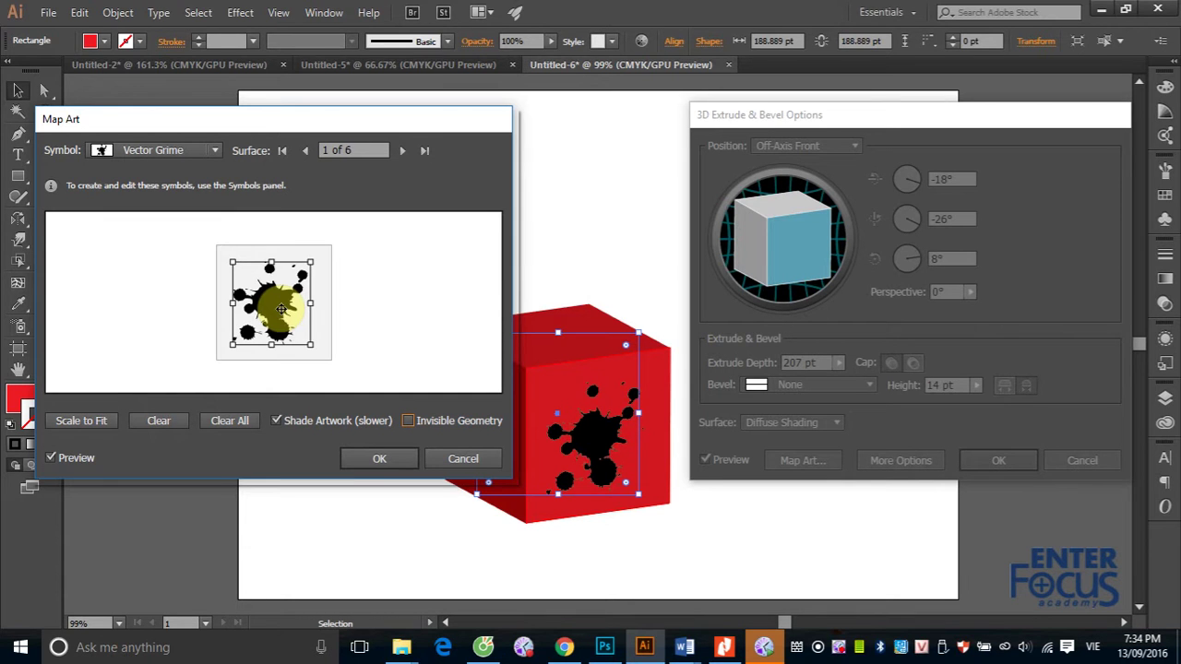
# Accept the art mapping and apply the 3D Extrude & Bevel settings to the red cube.
pyautogui.click(386, 459)
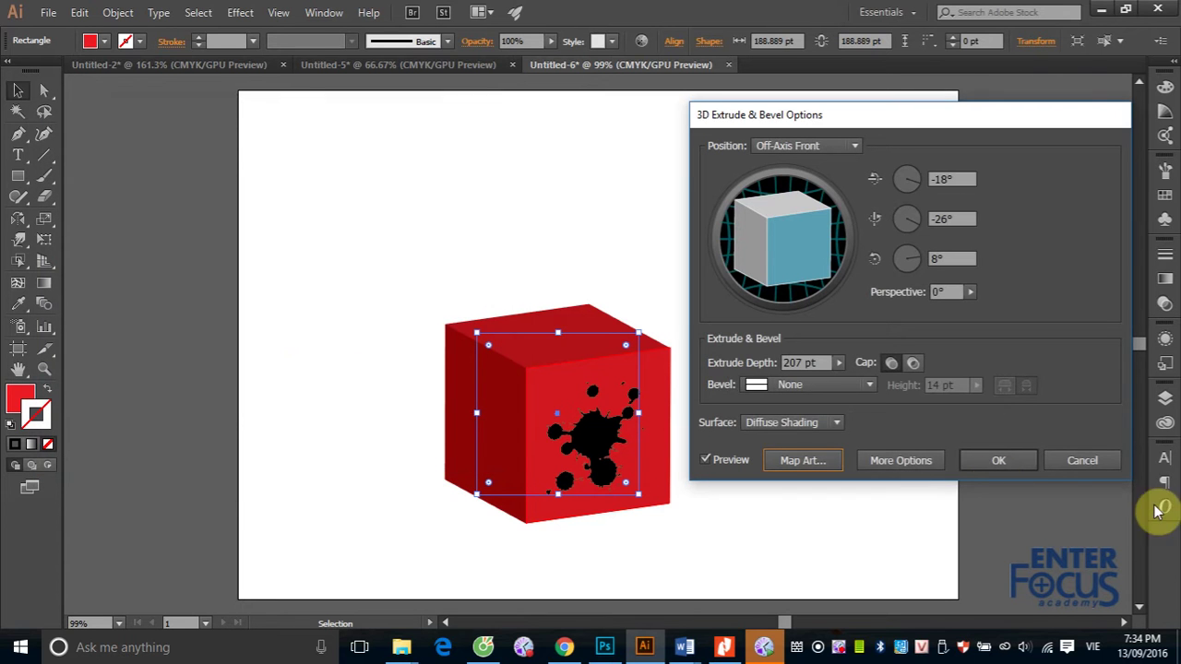
pyautogui.click(1020, 464)
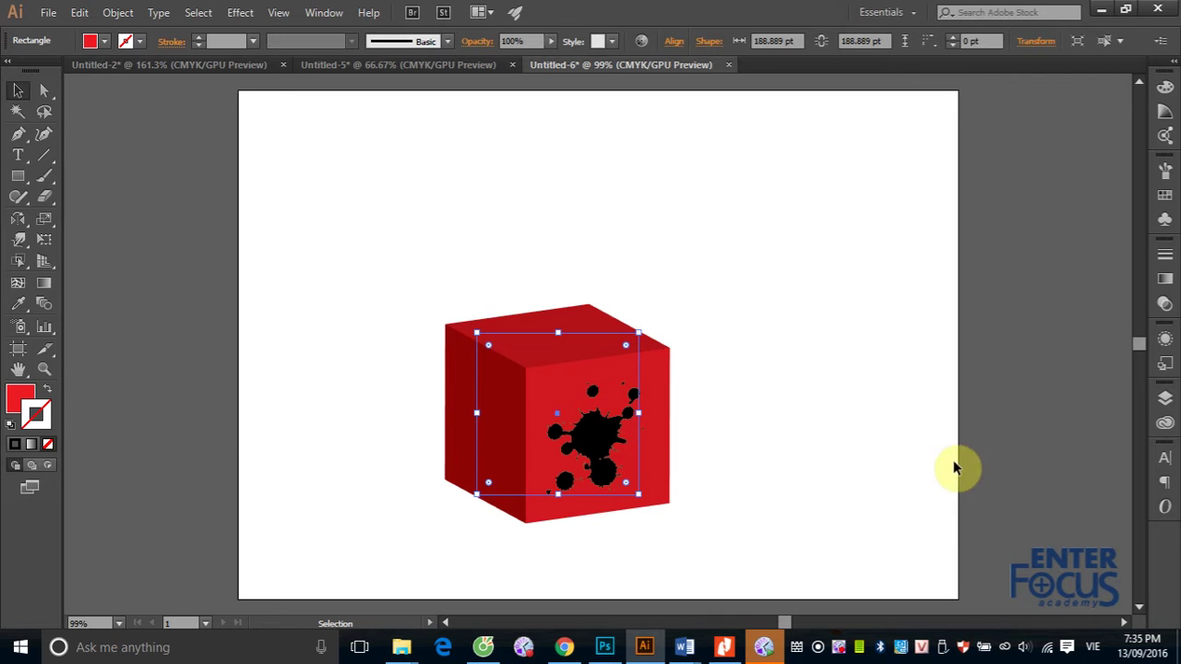
pyautogui.click(47, 13)
# Create a blank A4 document, draw a tall rectangle, and copy it to the right as box walls.
pyautogui.click(63, 32)
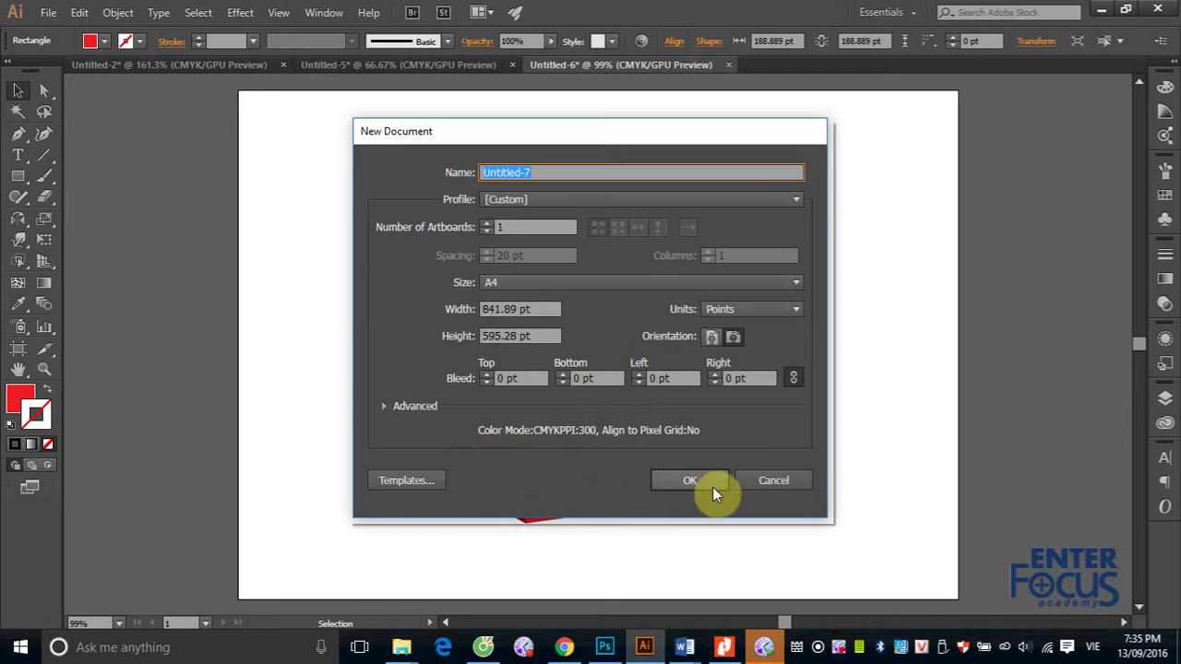
pyautogui.click(708, 482)
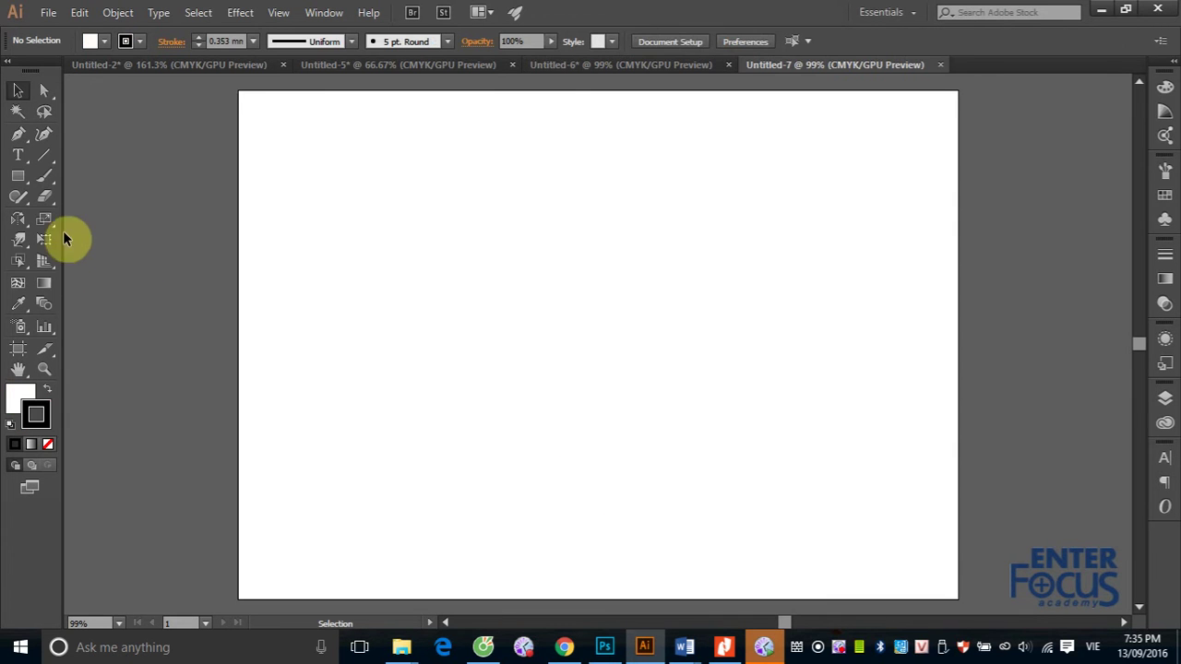
pyautogui.click(17, 175)
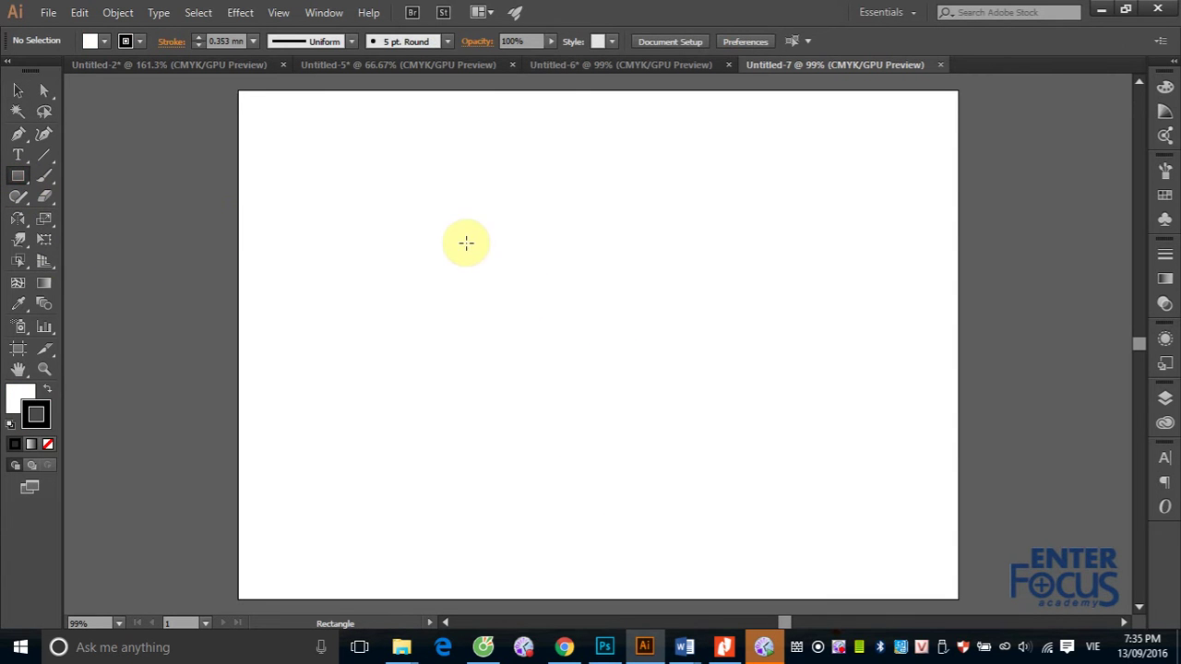
pyautogui.moveTo(463, 243); pyautogui.dragTo(574, 464)
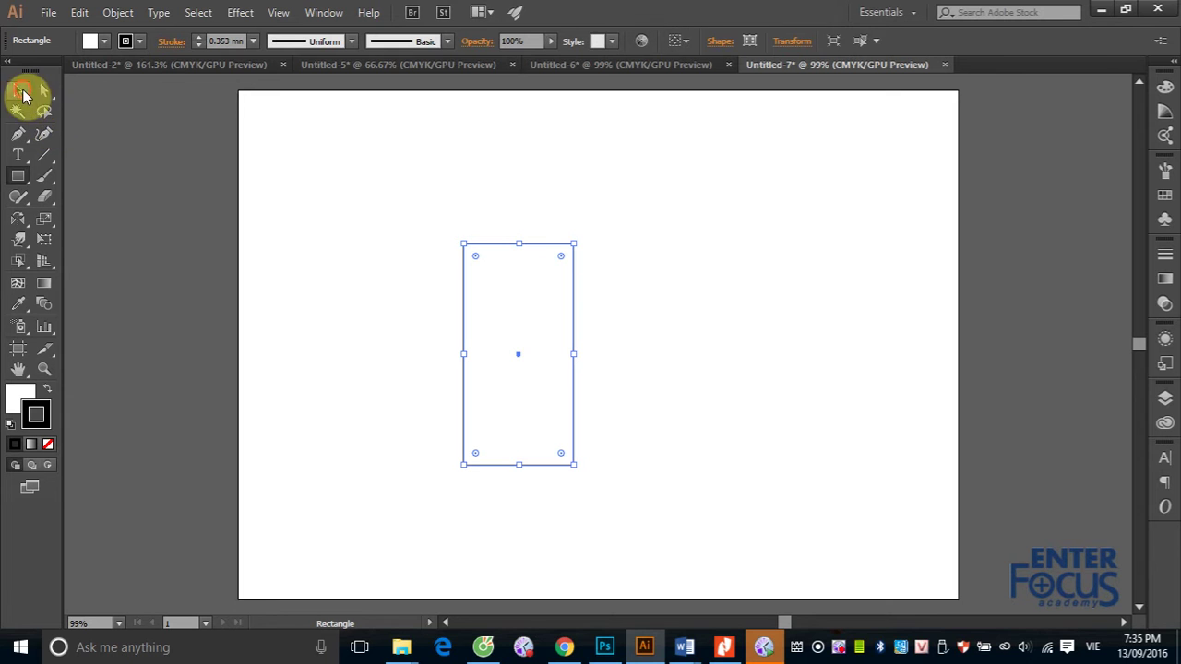
pyautogui.click(17, 91)
pyautogui.click(535, 346)
pyautogui.moveTo(546, 349); pyautogui.dragTo(909, 323)
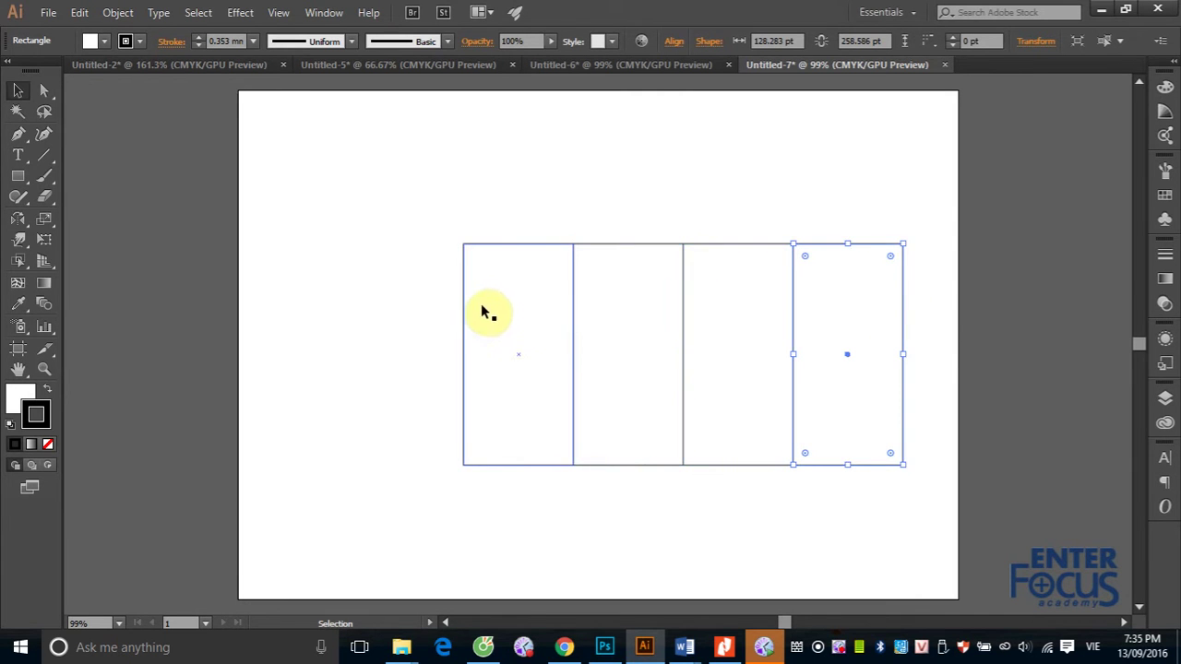
# Copy a wall to the left of the row and narrow it into a glue flap.
pyautogui.click(463, 340)
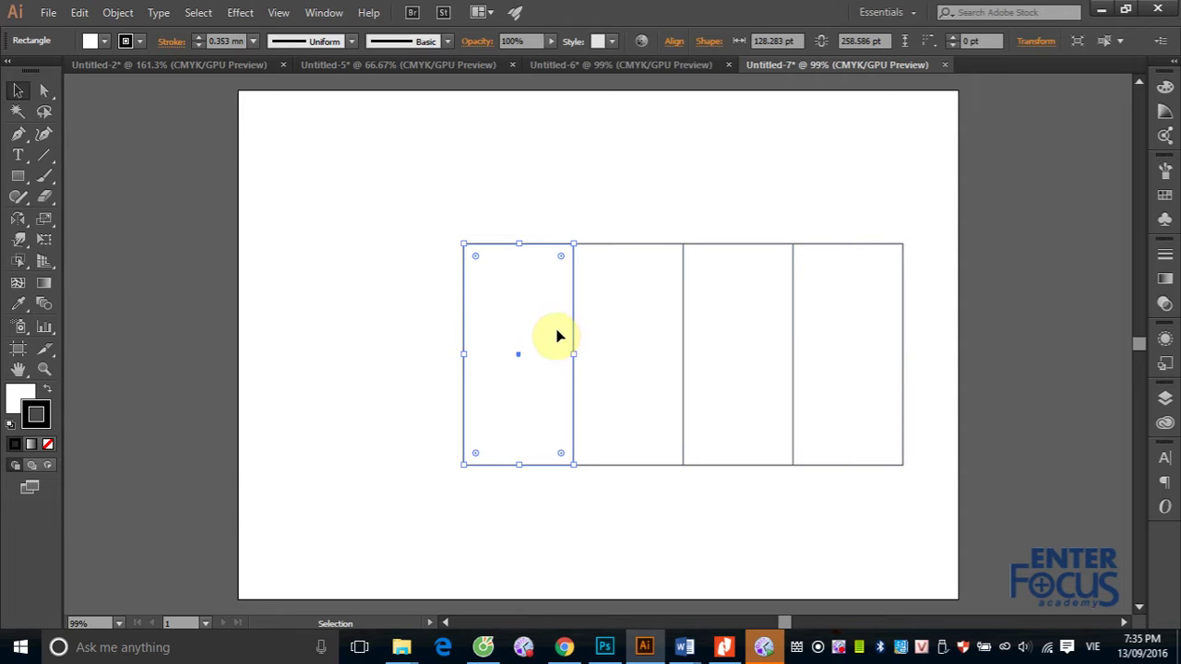
pyautogui.moveTo(558, 337); pyautogui.dragTo(441, 335)
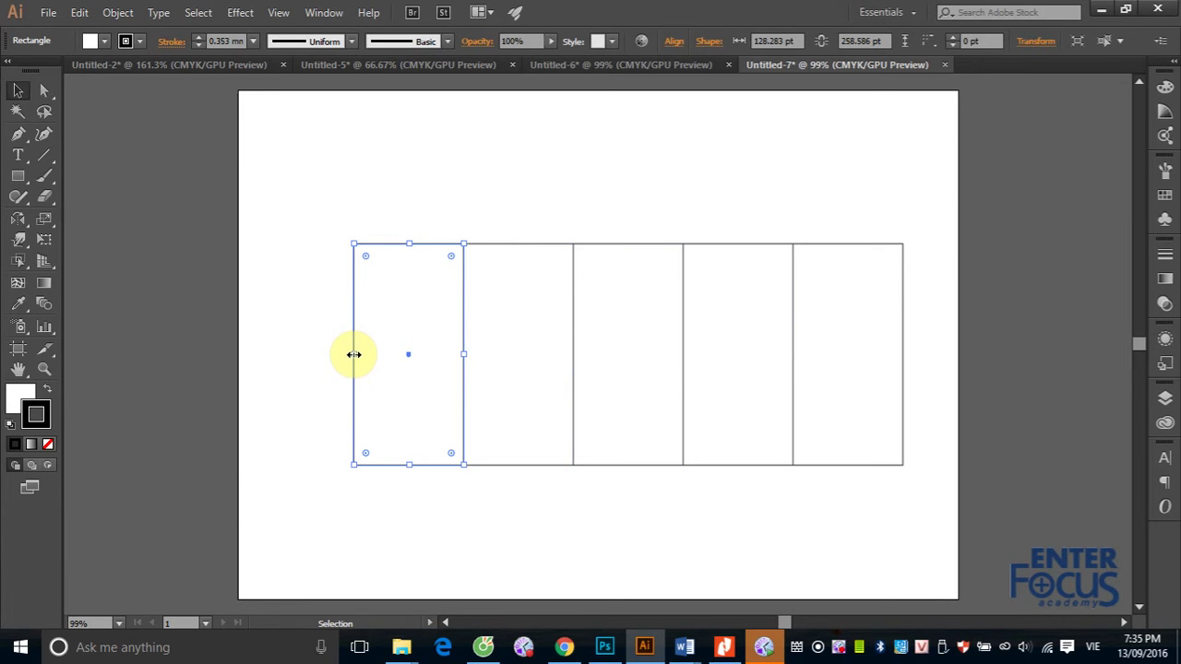
pyautogui.moveTo(353, 354); pyautogui.dragTo(447, 354)
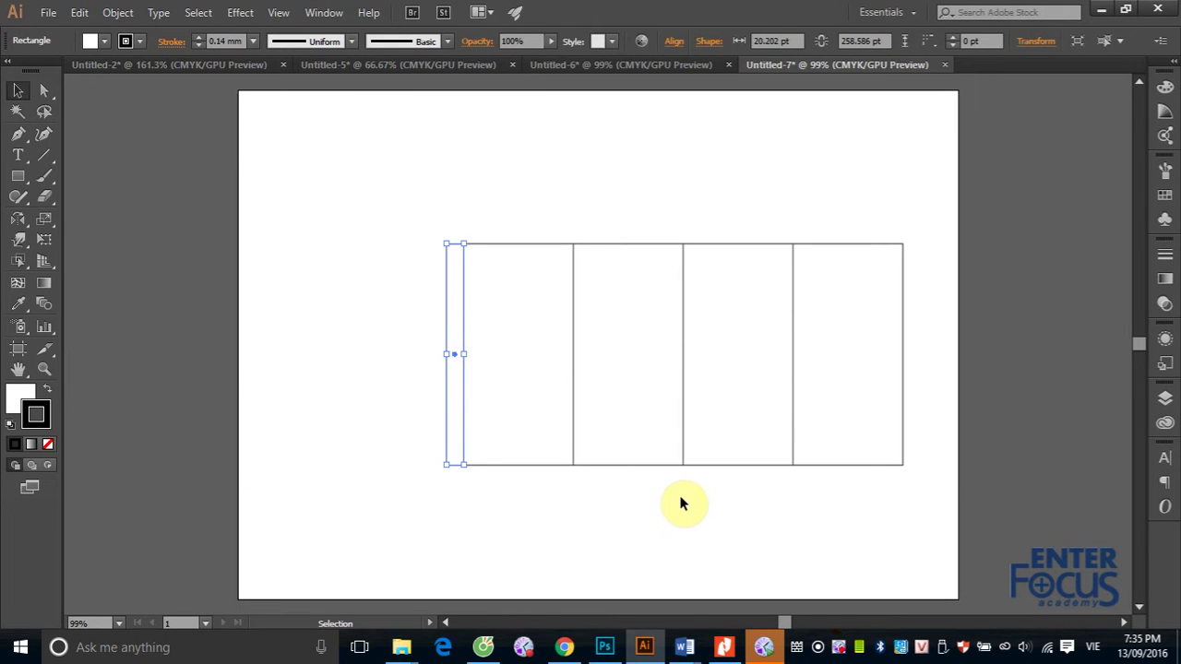
pyautogui.click(640, 240)
# Add a lid above the second wall with a thin tuck flap on top.
pyautogui.click(625, 291)
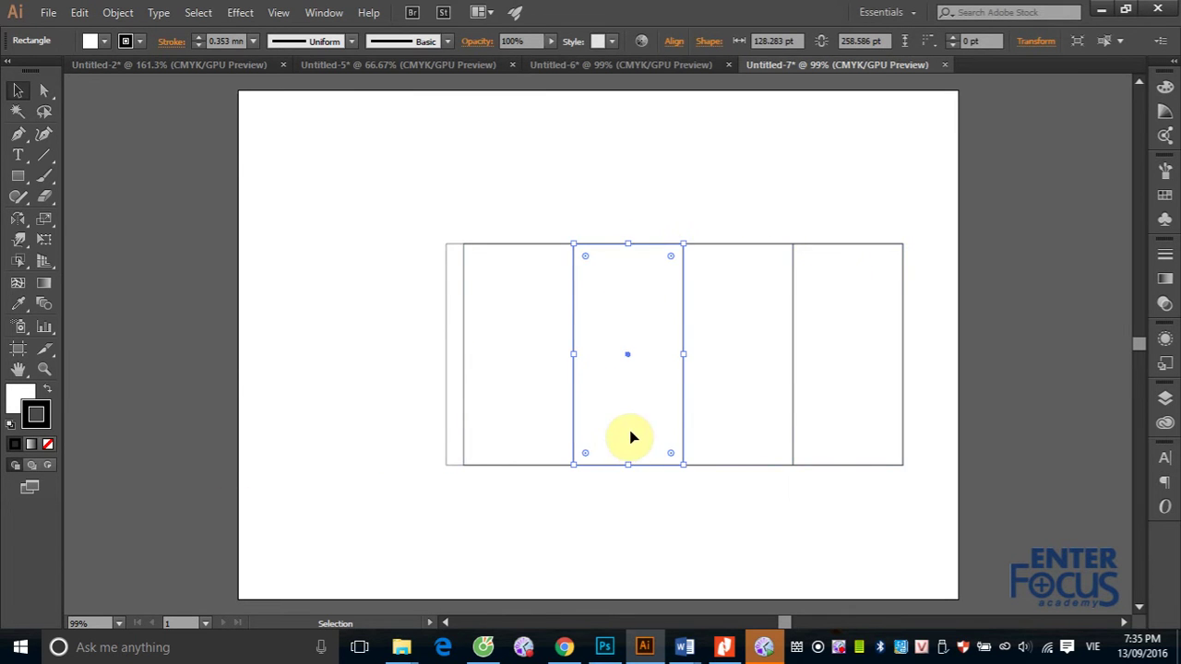
pyautogui.moveTo(631, 432); pyautogui.dragTo(629, 214)
pyautogui.moveTo(640, 308); pyautogui.dragTo(622, 478)
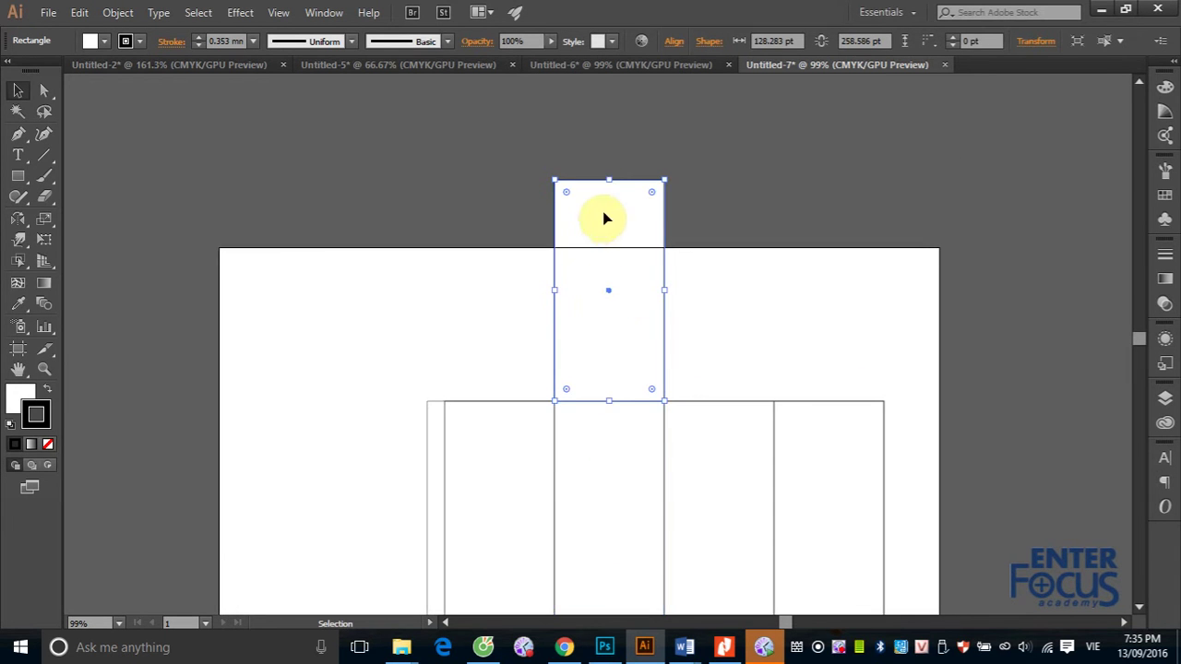
pyautogui.moveTo(608, 180); pyautogui.dragTo(611, 284)
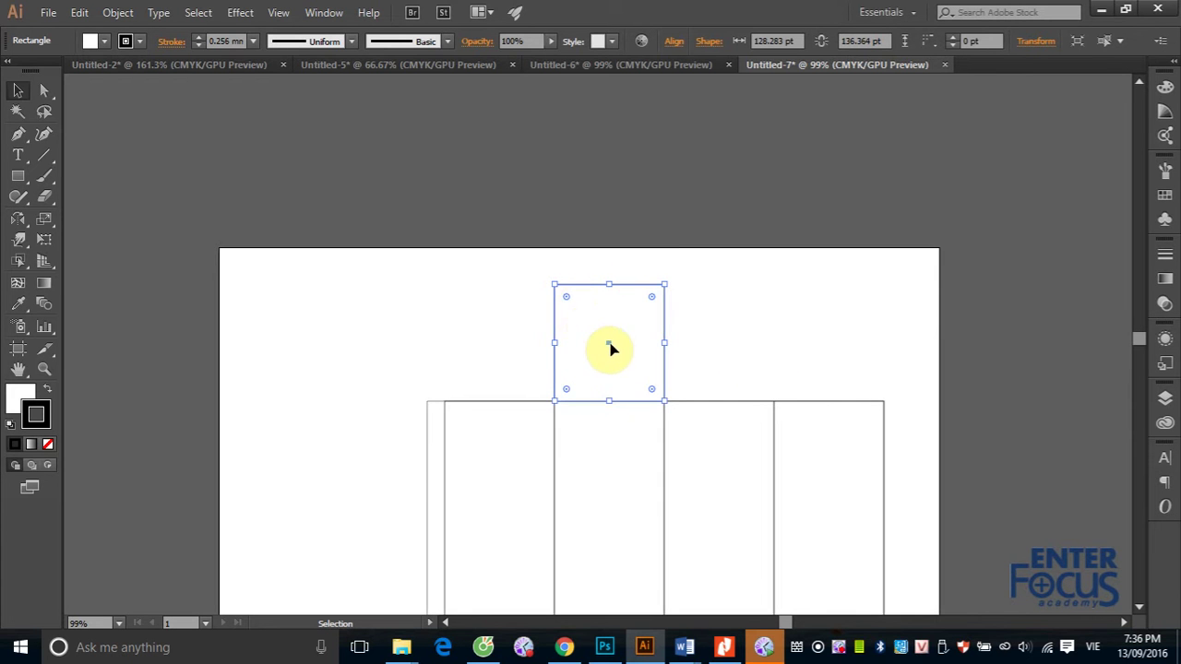
pyautogui.moveTo(608, 341); pyautogui.dragTo(610, 232)
pyautogui.moveTo(608, 170); pyautogui.dragTo(608, 253)
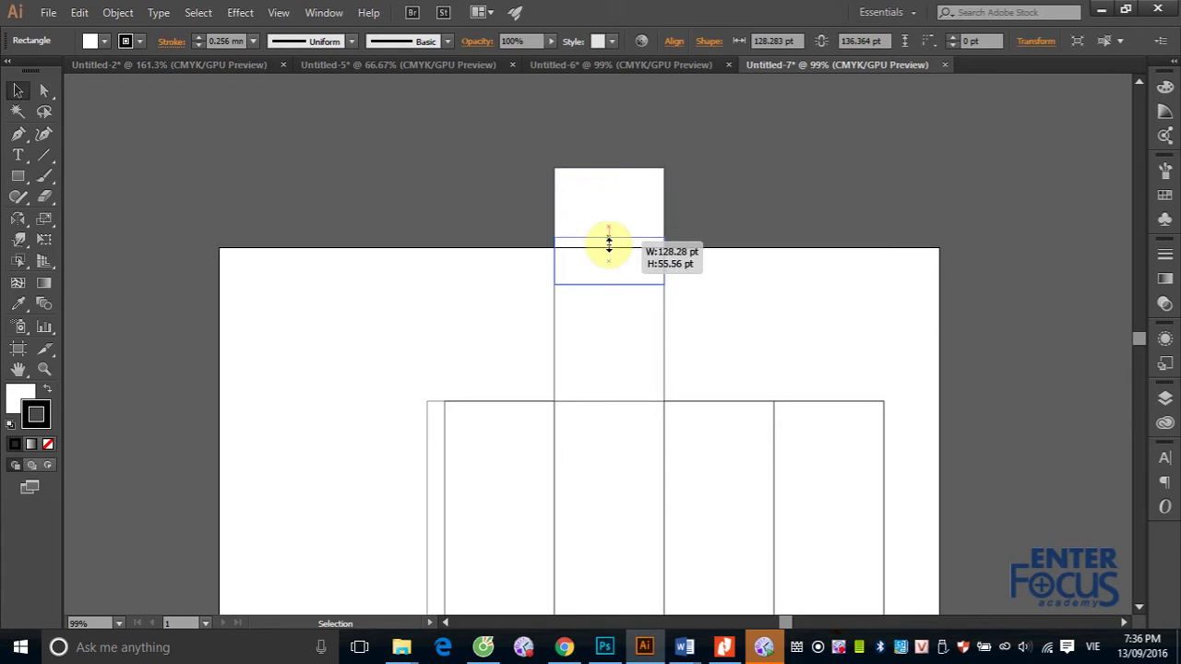
# Add a base panel below the rightmost wall plus a thin bottom flap, then view the whole net.
pyautogui.moveTo(765, 399); pyautogui.dragTo(671, 245)
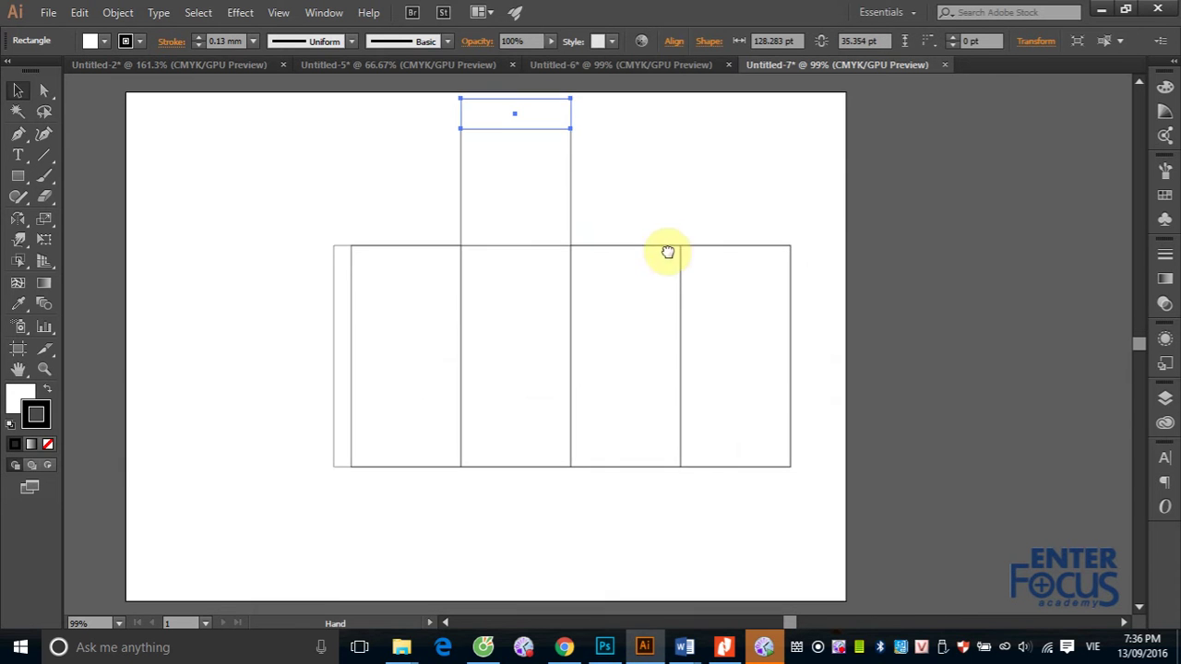
pyautogui.click(722, 350)
pyautogui.moveTo(719, 345); pyautogui.dragTo(737, 480)
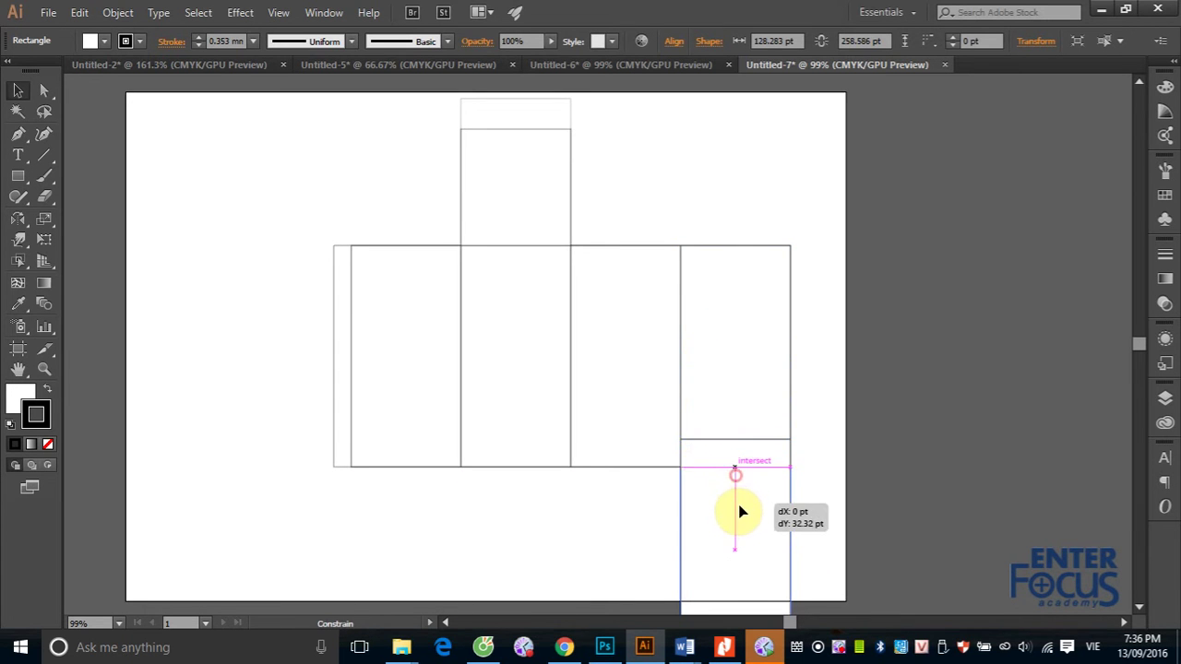
pyautogui.moveTo(738, 480)
pyautogui.mouseDown()
pyautogui.moveTo(739, 508)
pyautogui.moveTo(751, 411)
pyautogui.mouseUp()
pyautogui.scroll(-3, 817, 412)
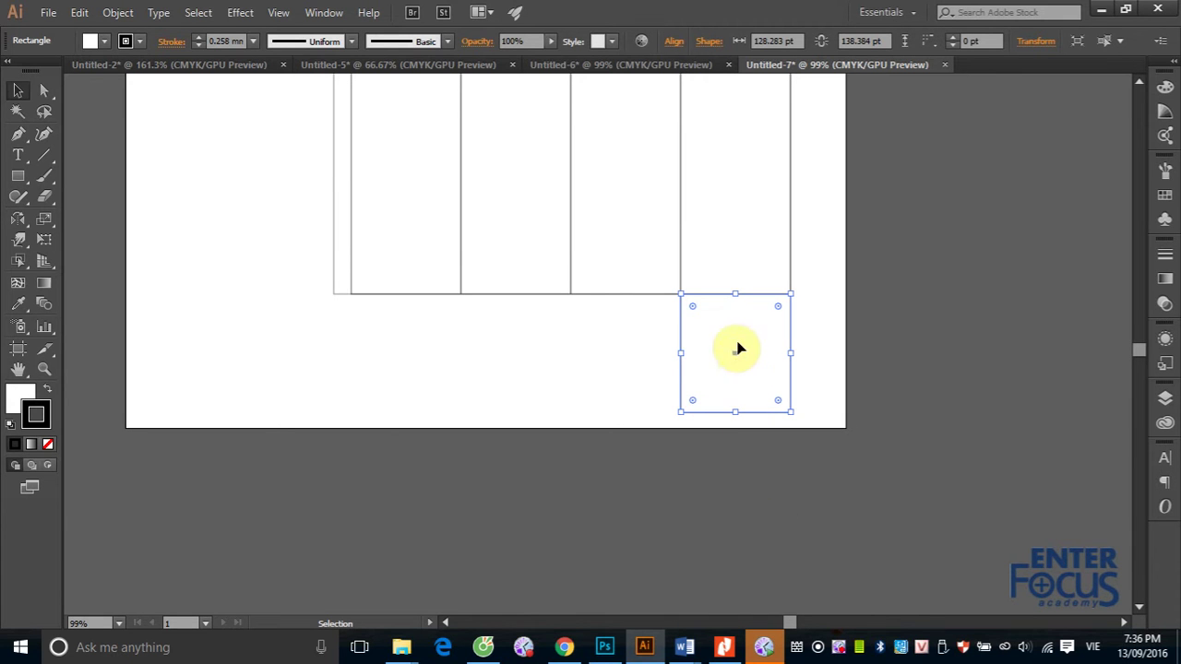
pyautogui.moveTo(751, 329); pyautogui.dragTo(752, 451)
pyautogui.moveTo(735, 533); pyautogui.dragTo(741, 445)
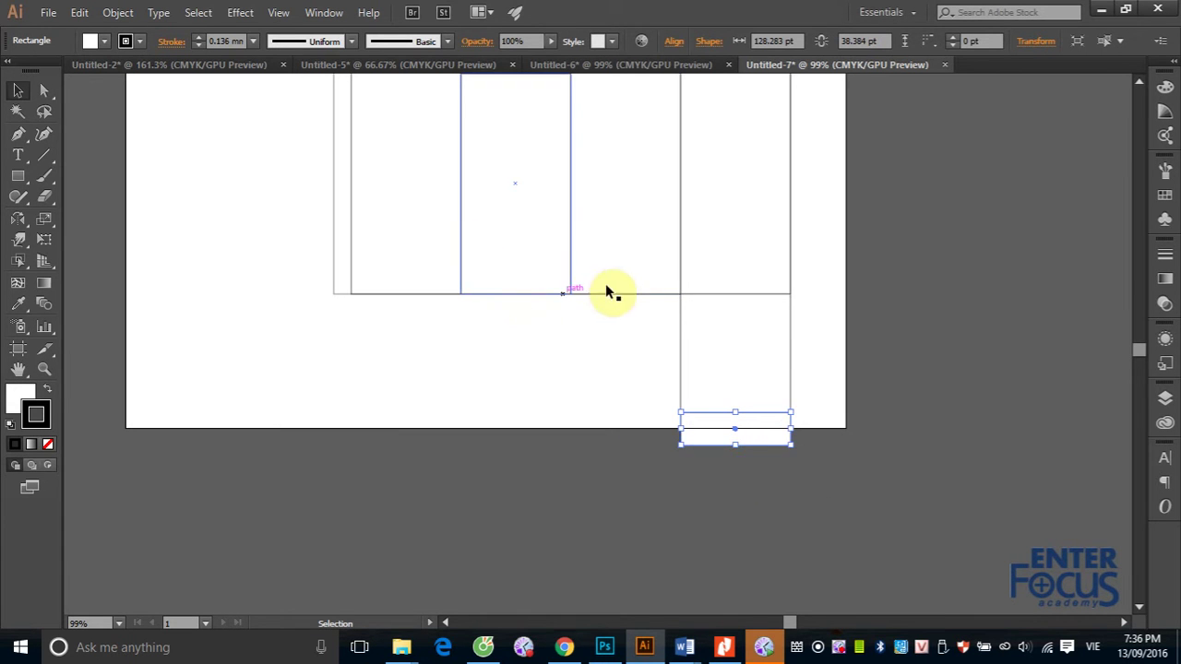
pyautogui.moveTo(588, 263); pyautogui.dragTo(572, 428)
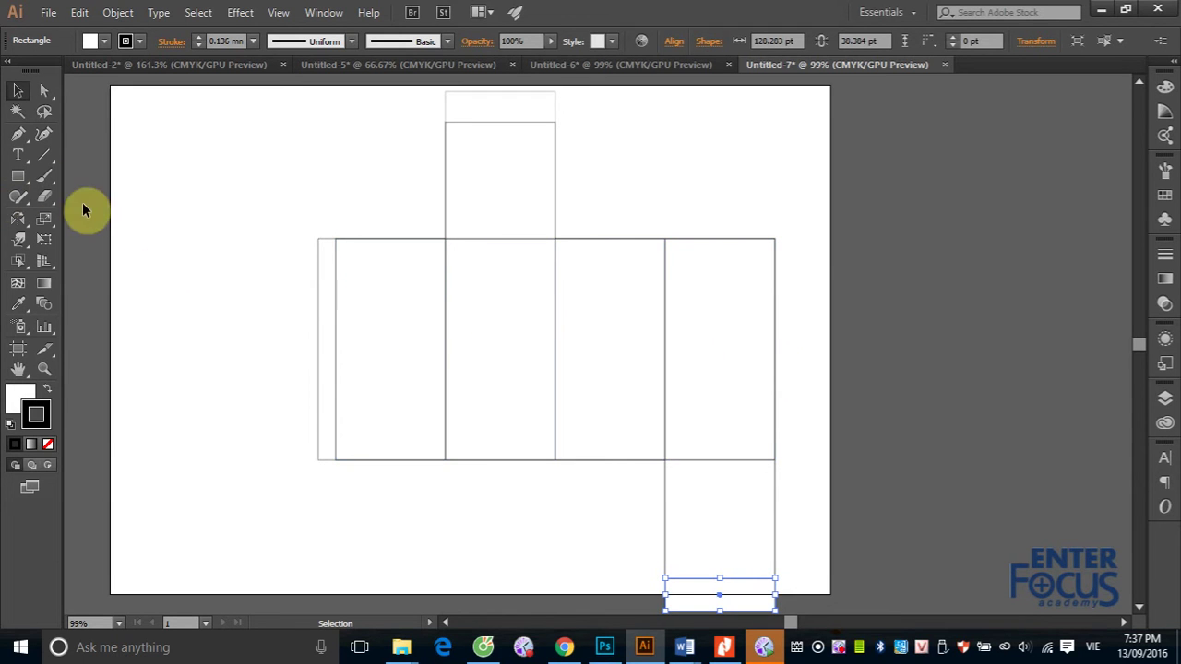
# Draw an S-shaped Pen curve across the middle row of wall panels.
pyautogui.click(17, 134)
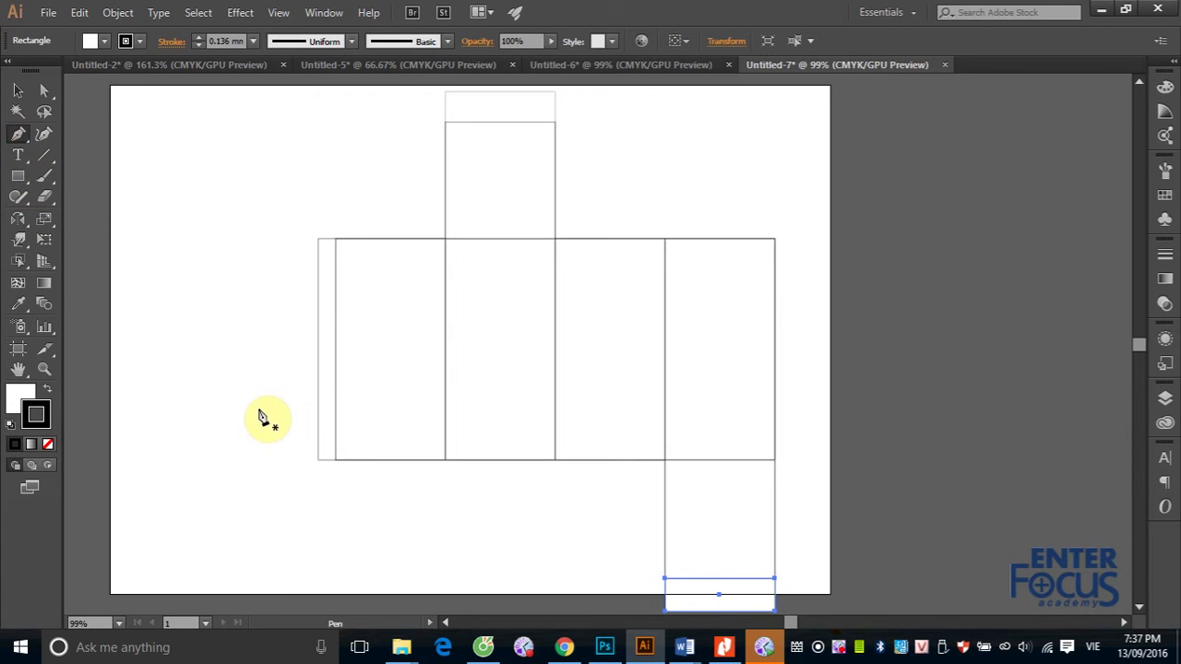
pyautogui.moveTo(249, 416)
pyautogui.mouseDown()
pyautogui.moveTo(518, 409)
pyautogui.moveTo(618, 420)
pyautogui.moveTo(601, 420)
pyautogui.mouseUp()
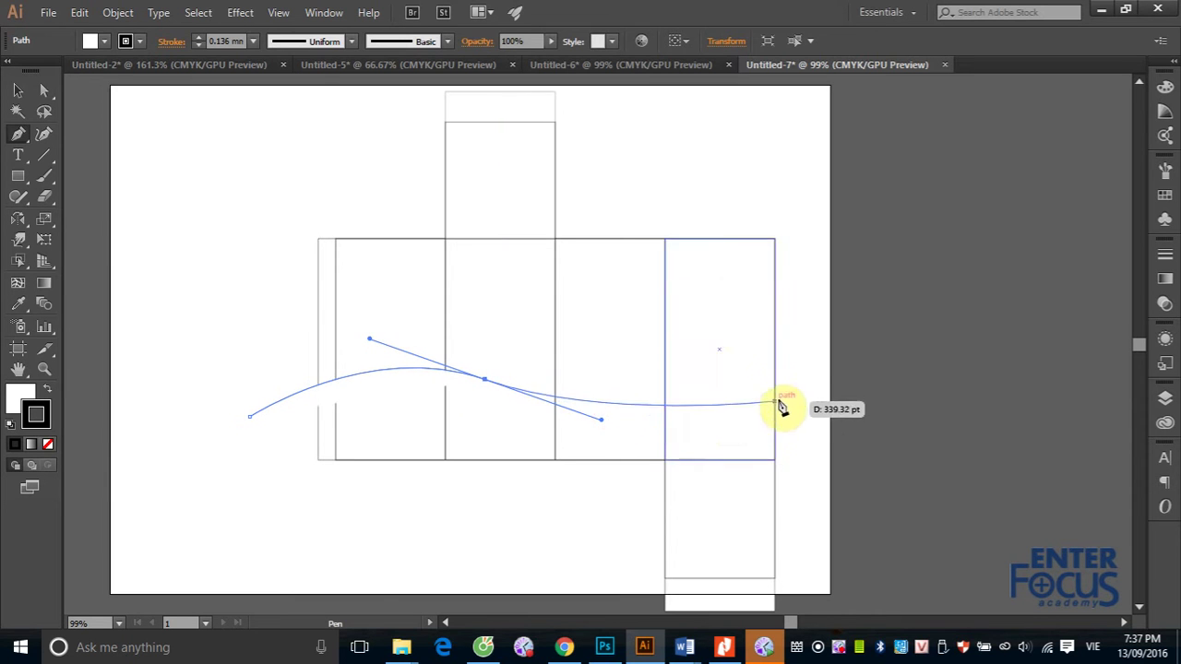
pyautogui.moveTo(791, 368); pyautogui.dragTo(861, 321)
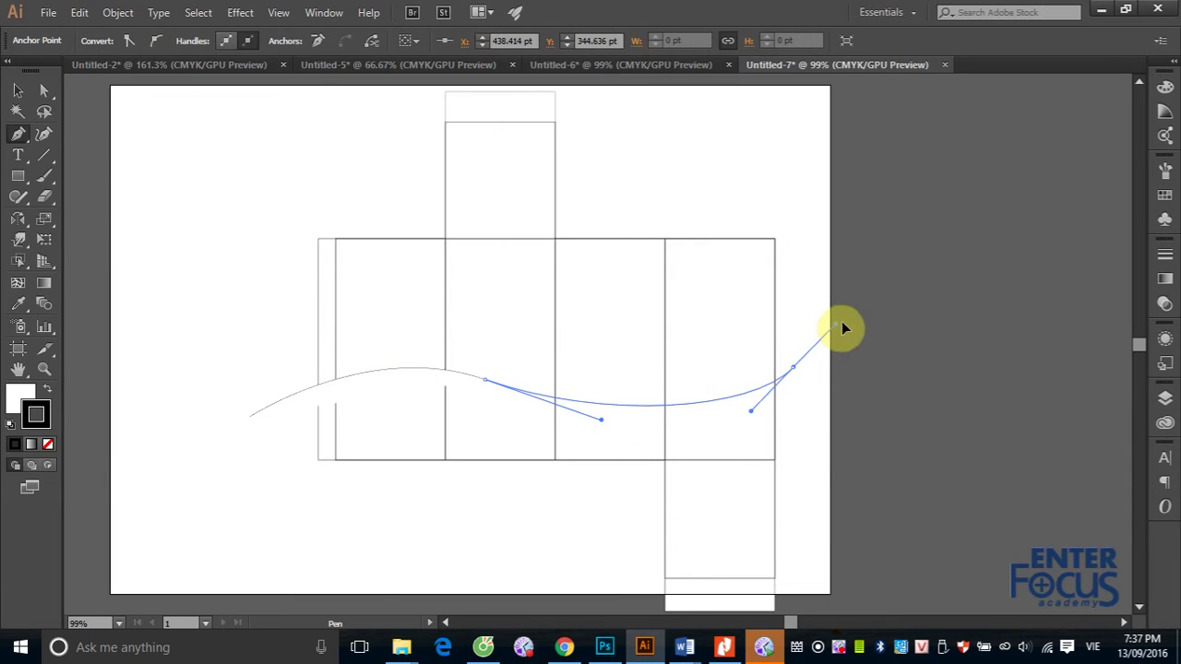
pyautogui.click(18, 90)
pyautogui.click(920, 325)
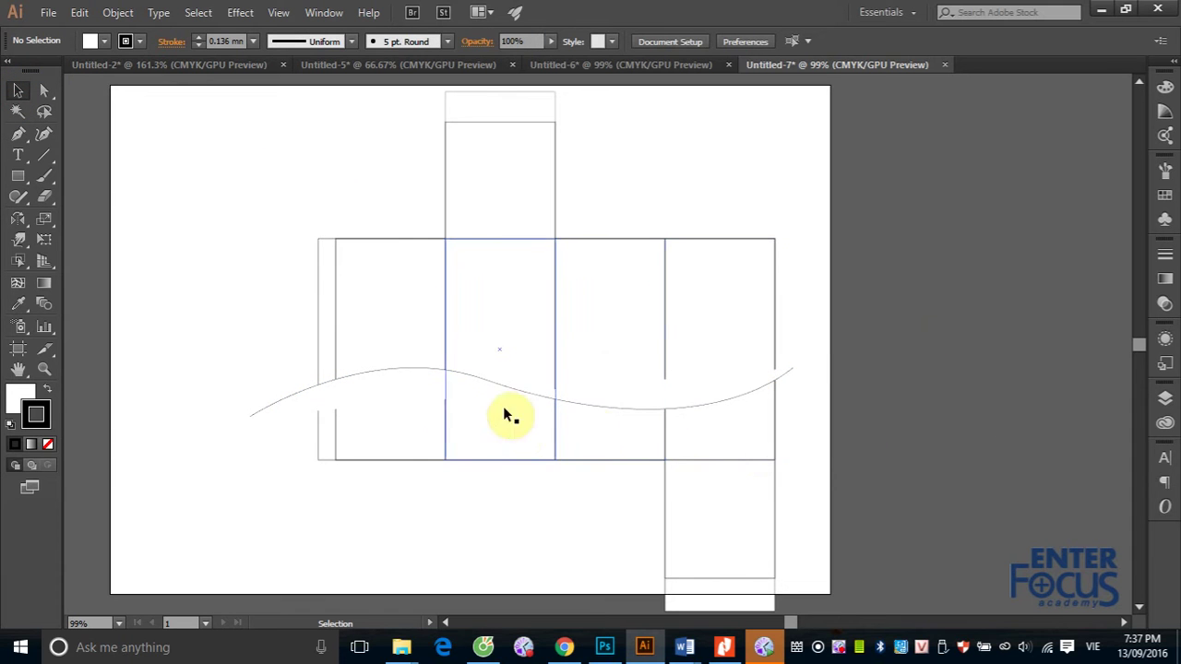
# Set the curve's fill to None and select it together with the whole box net.
pyautogui.click(275, 407)
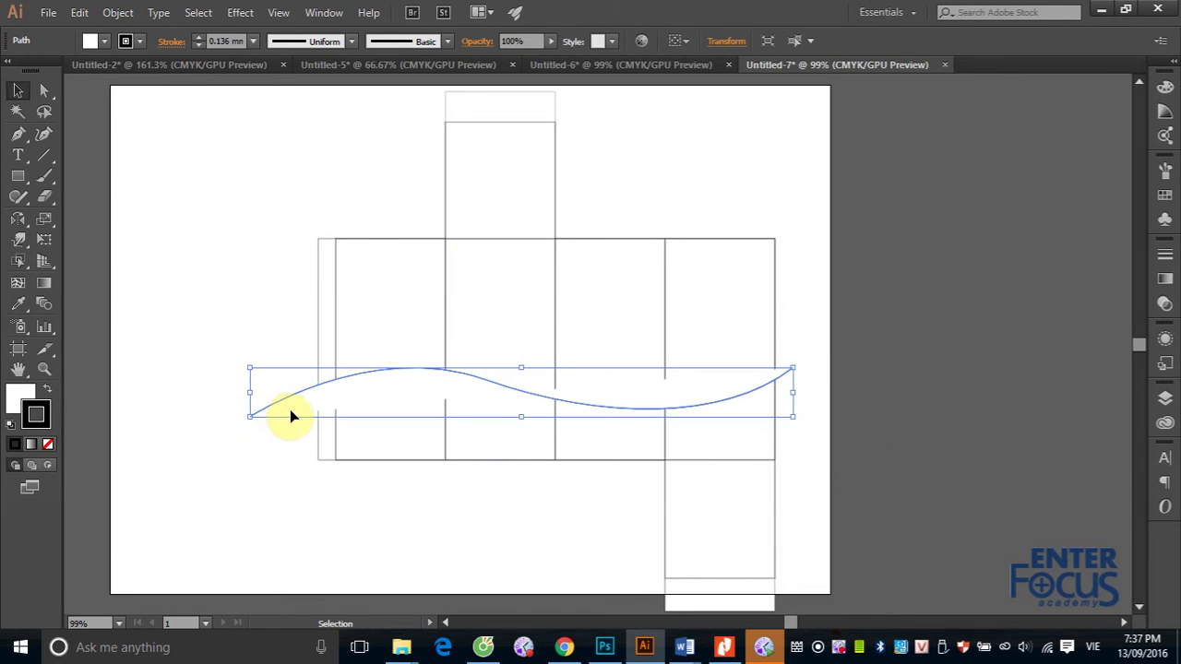
pyautogui.click(20, 397)
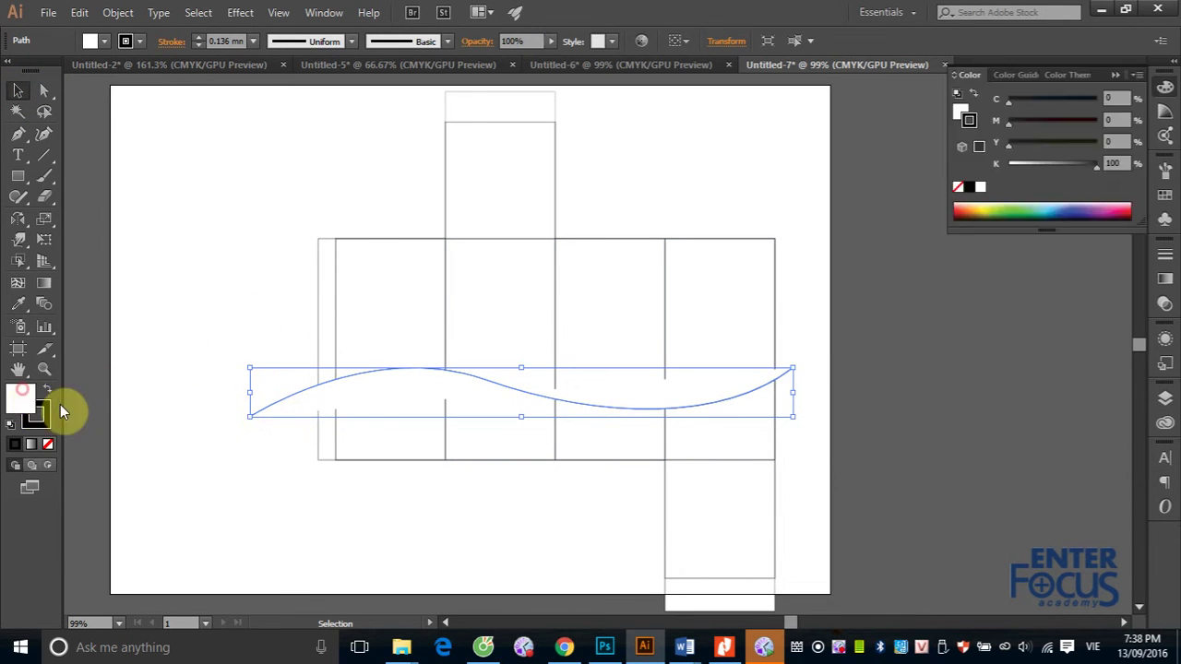
pyautogui.click(48, 444)
pyautogui.click(158, 310)
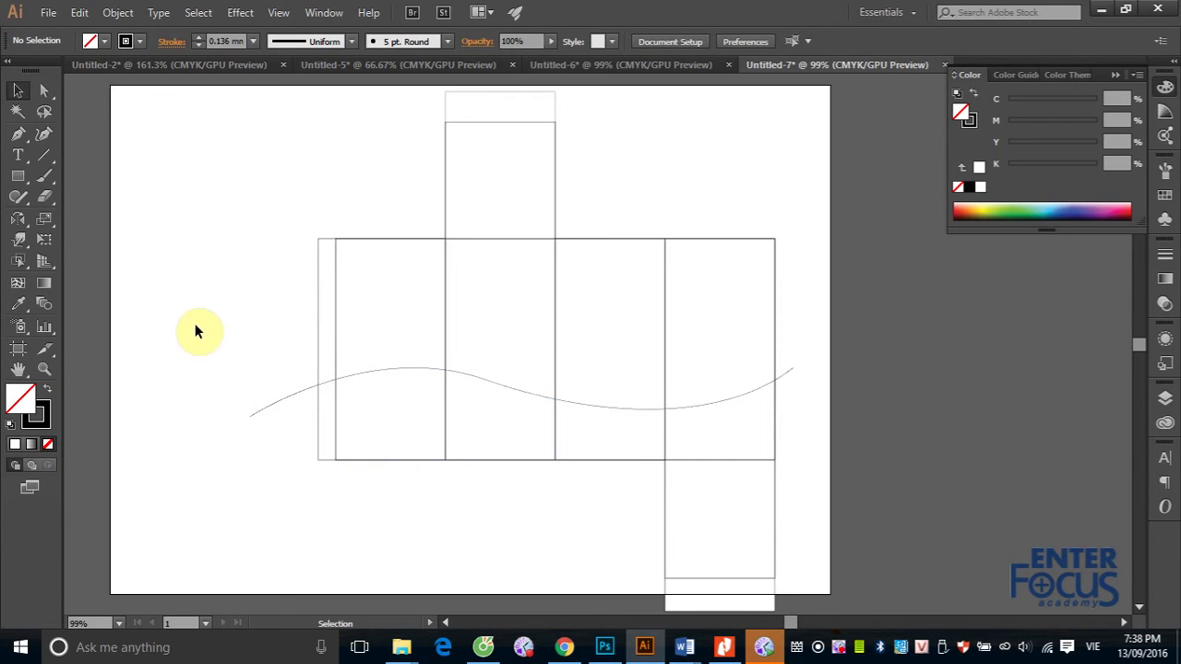
pyautogui.moveTo(224, 332); pyautogui.dragTo(930, 535)
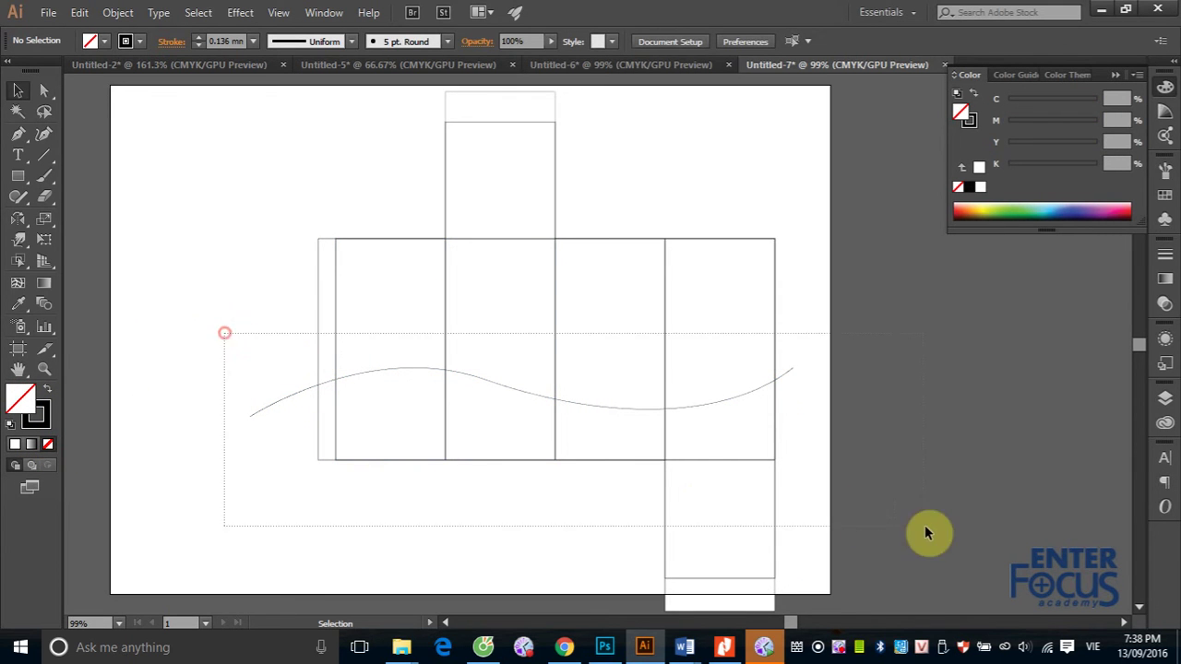
pyautogui.click(21, 262)
# Live Paint the four wall panels, left strip and bottom flap below the curve dark blue.
pyautogui.click(102, 281)
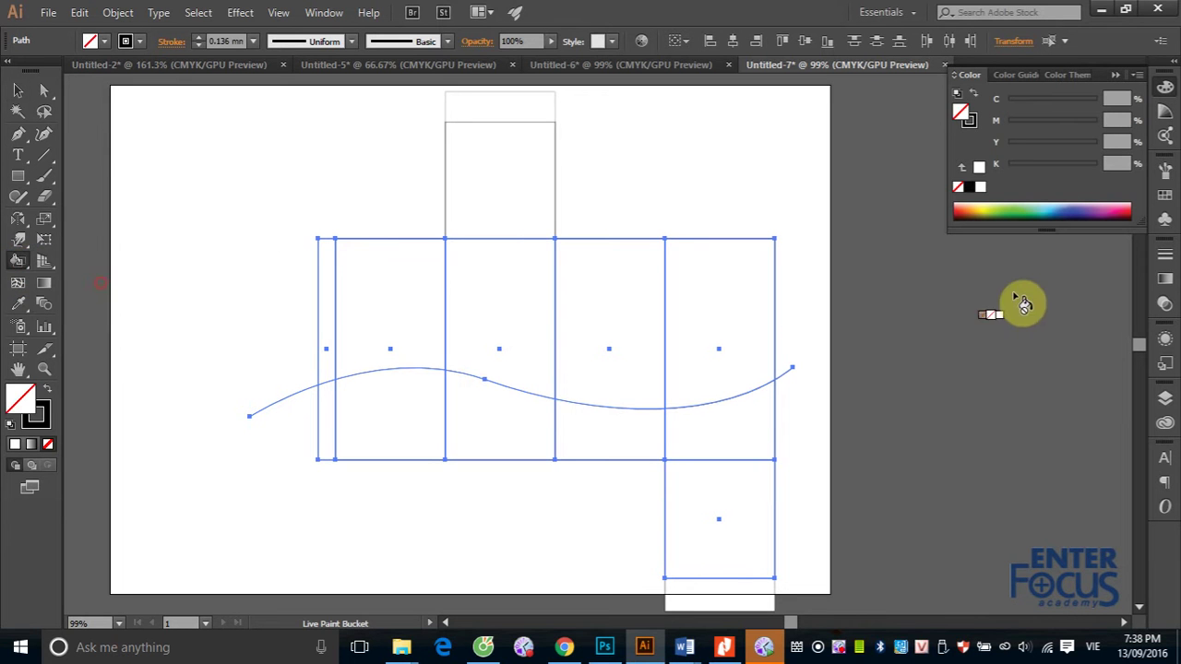
pyautogui.click(1164, 197)
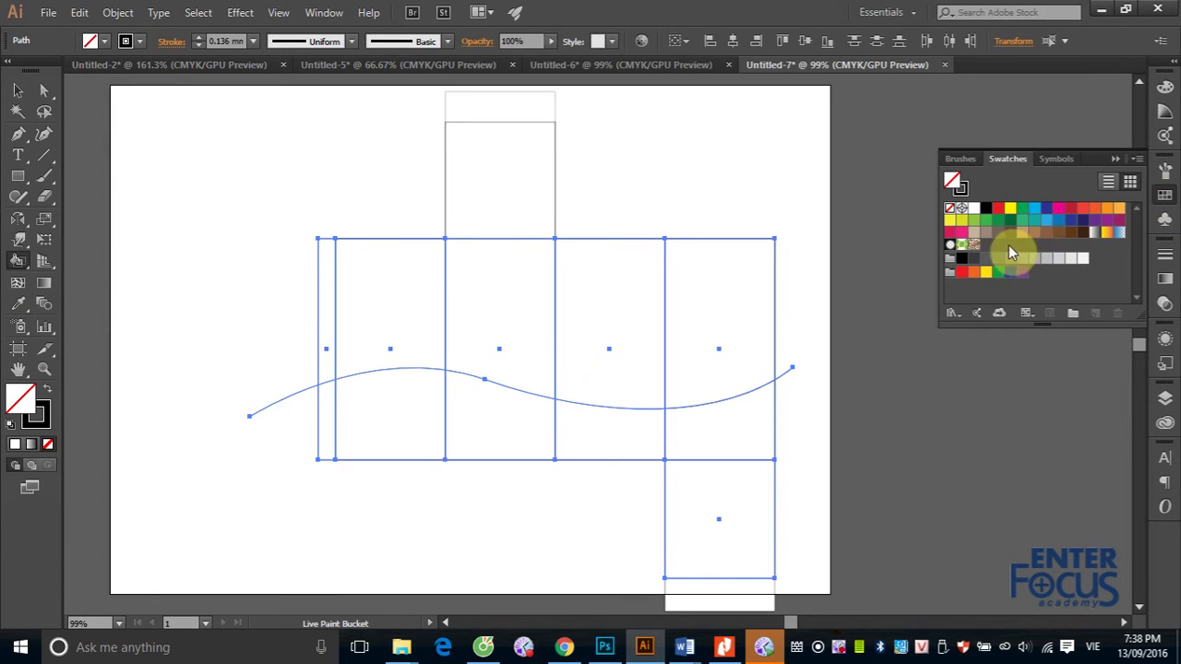
pyautogui.click(1045, 209)
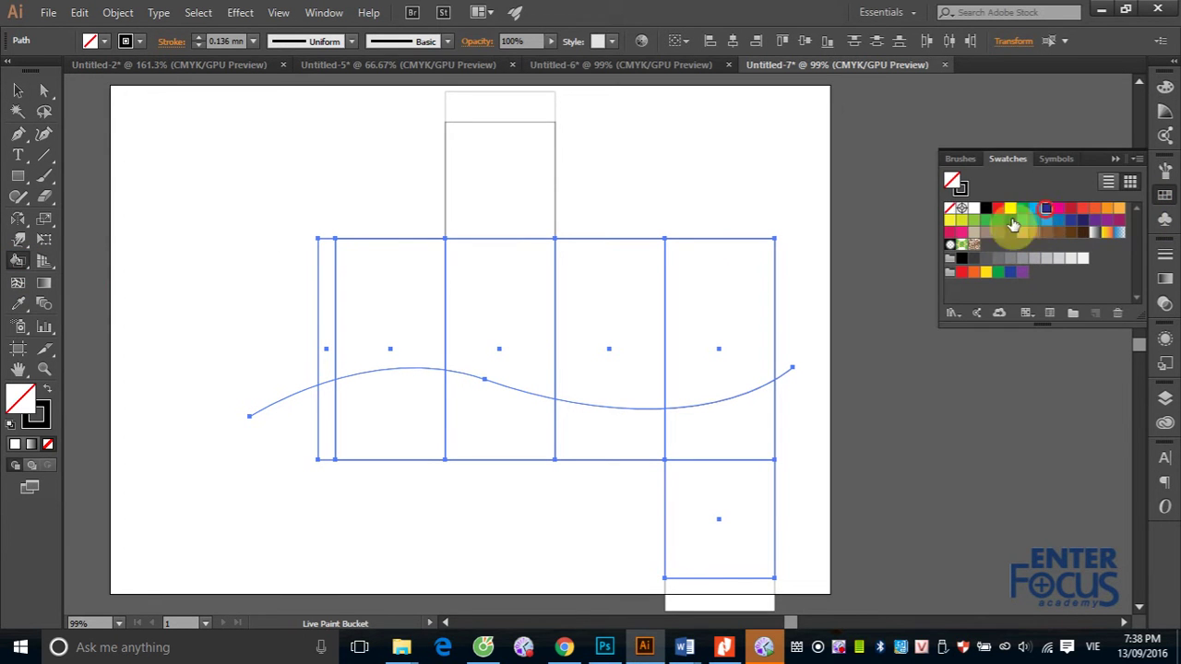
pyautogui.click(397, 418)
pyautogui.click(476, 428)
pyautogui.click(606, 440)
pyautogui.click(733, 430)
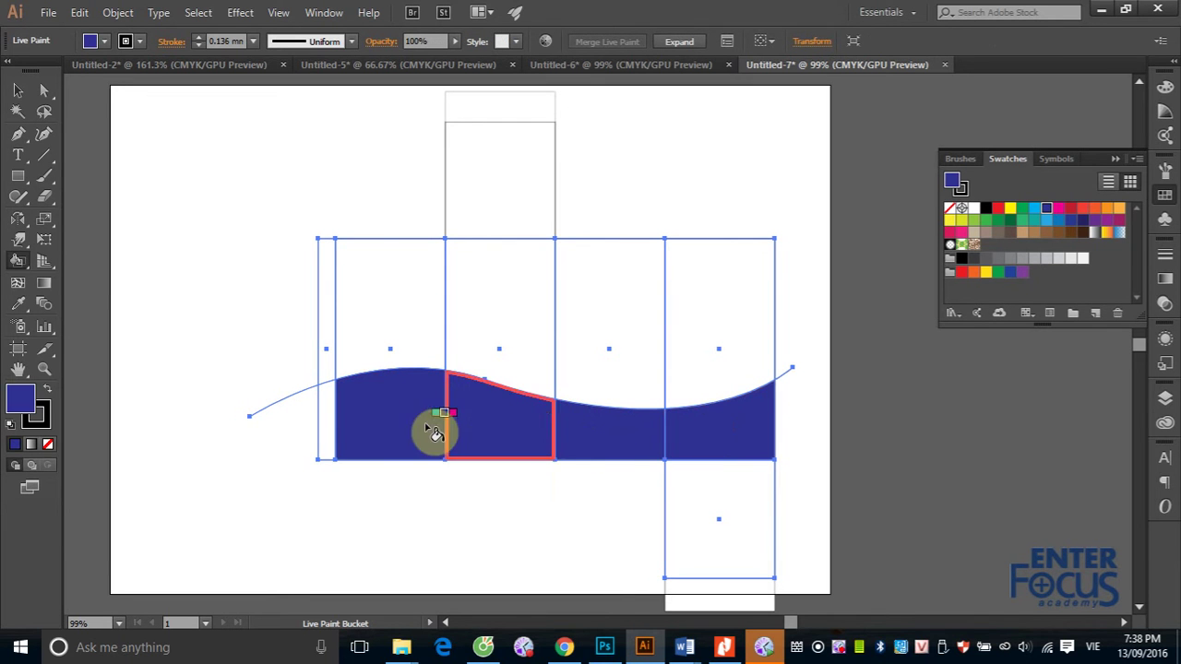
pyautogui.click(327, 428)
pyautogui.click(699, 513)
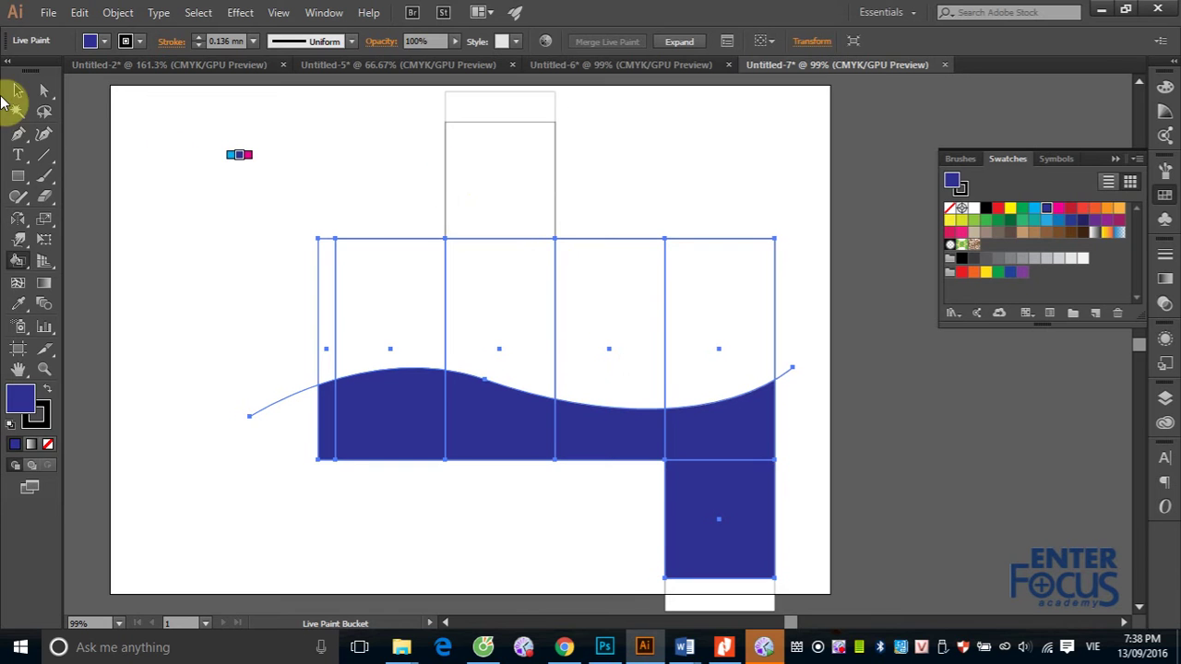
pyautogui.click(18, 91)
pyautogui.click(225, 238)
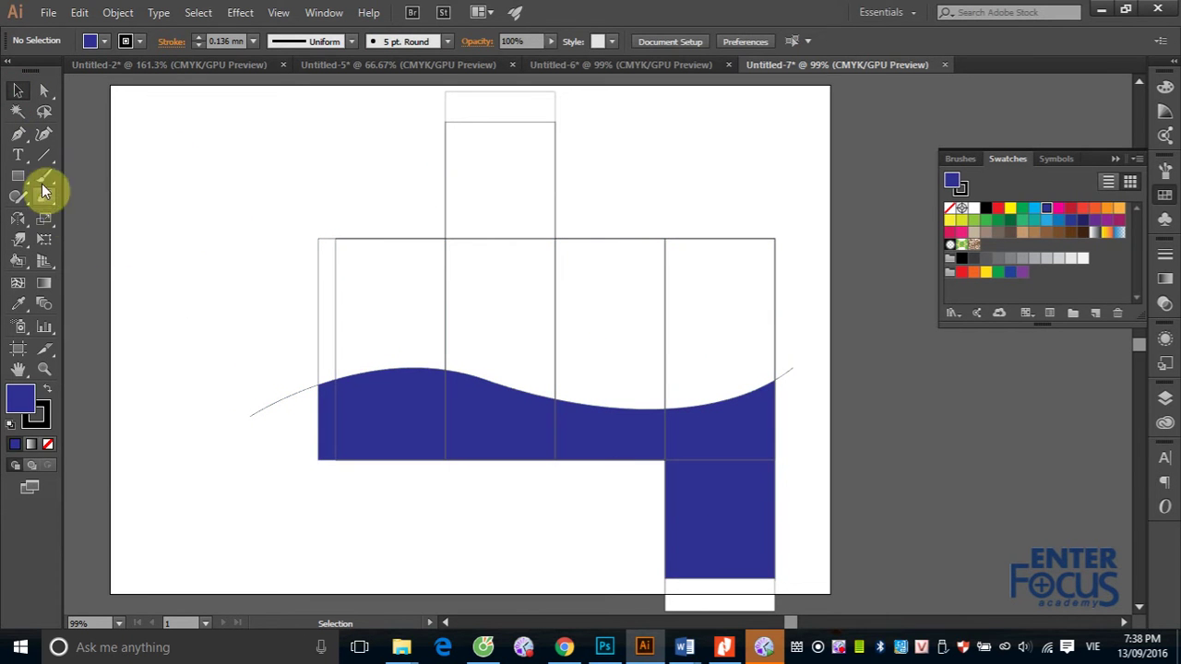
# Draw a trial Pen curve across the wave on the painted artwork.
pyautogui.moveTo(282, 402)
pyautogui.mouseDown()
pyautogui.moveTo(290, 366)
pyautogui.moveTo(259, 404)
pyautogui.mouseUp()
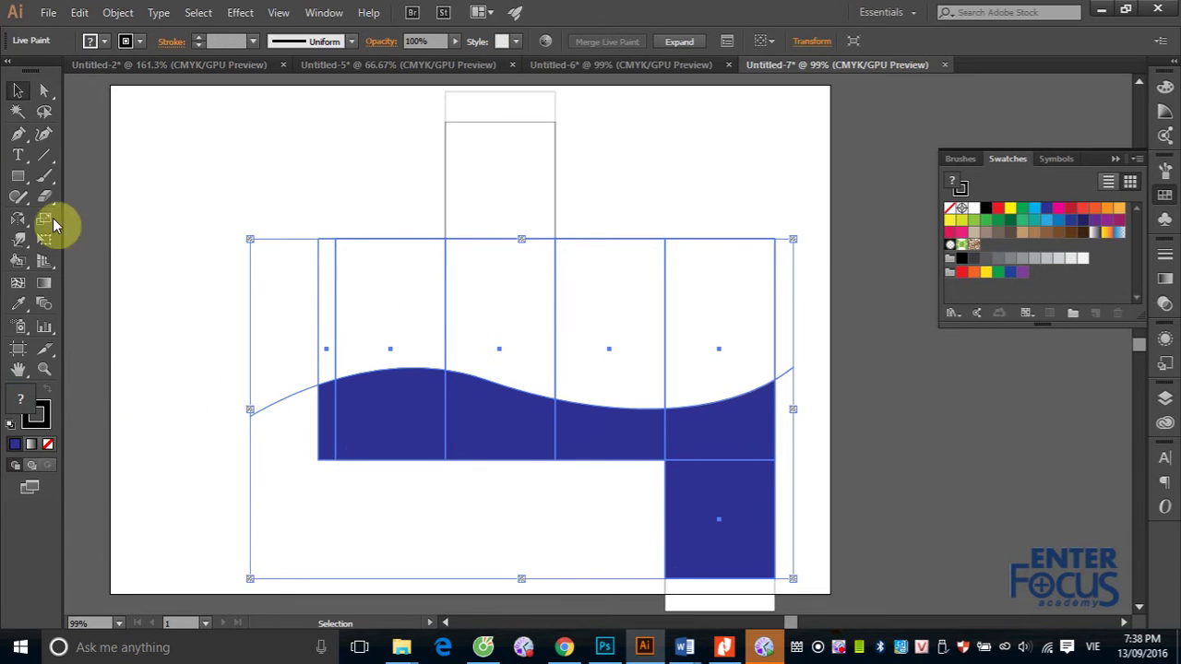
pyautogui.click(20, 136)
pyautogui.click(235, 375)
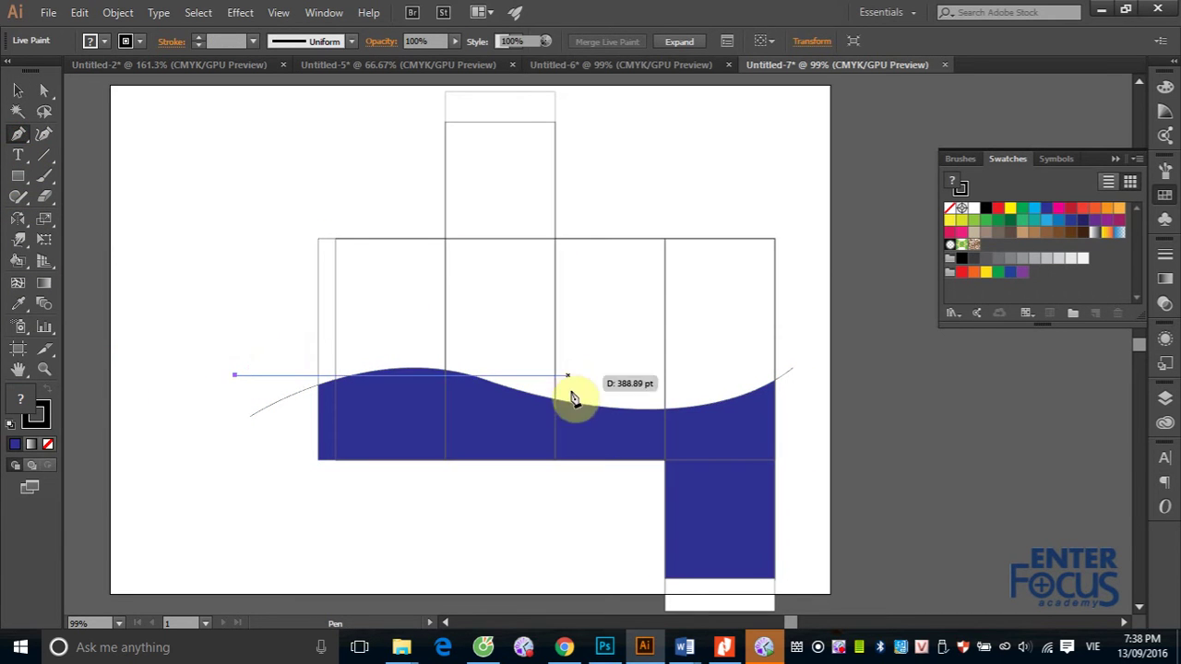
pyautogui.moveTo(579, 379)
pyautogui.mouseDown()
pyautogui.moveTo(995, 533)
pyautogui.moveTo(887, 487)
pyautogui.moveTo(757, 455)
pyautogui.moveTo(310, 280)
pyautogui.moveTo(13, 87)
pyautogui.moveTo(37, 99)
pyautogui.mouseUp()
pyautogui.click(18, 89)
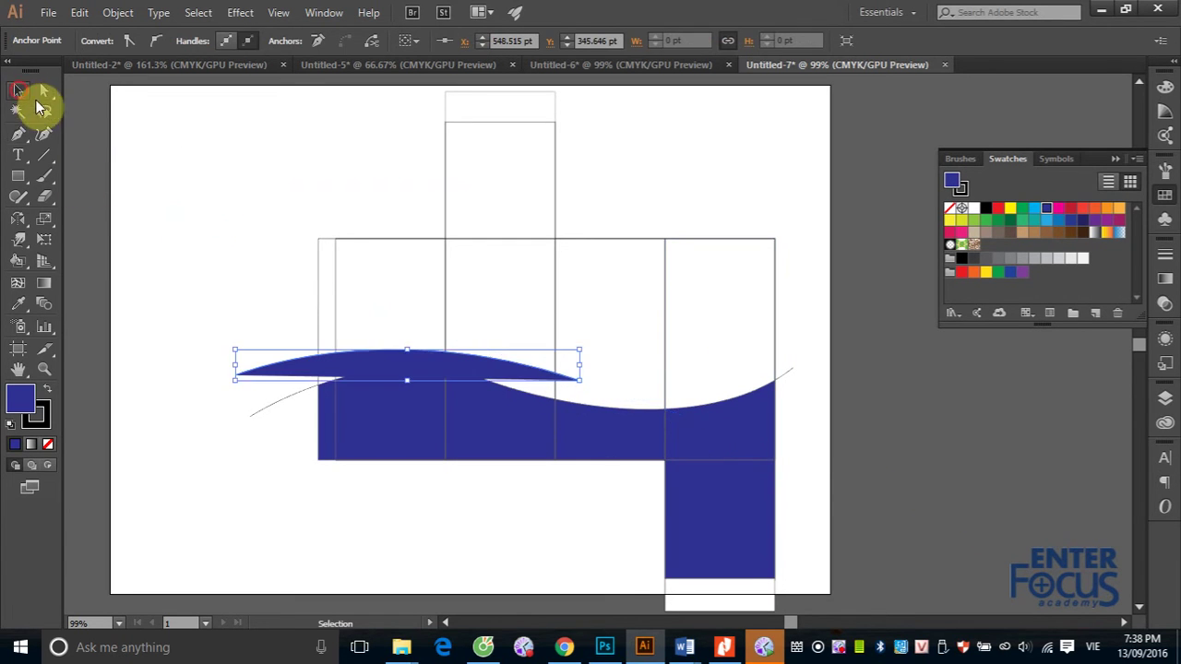
pyautogui.click(198, 161)
# Turn off Smart Guides in the View menu.
pyautogui.click(278, 13)
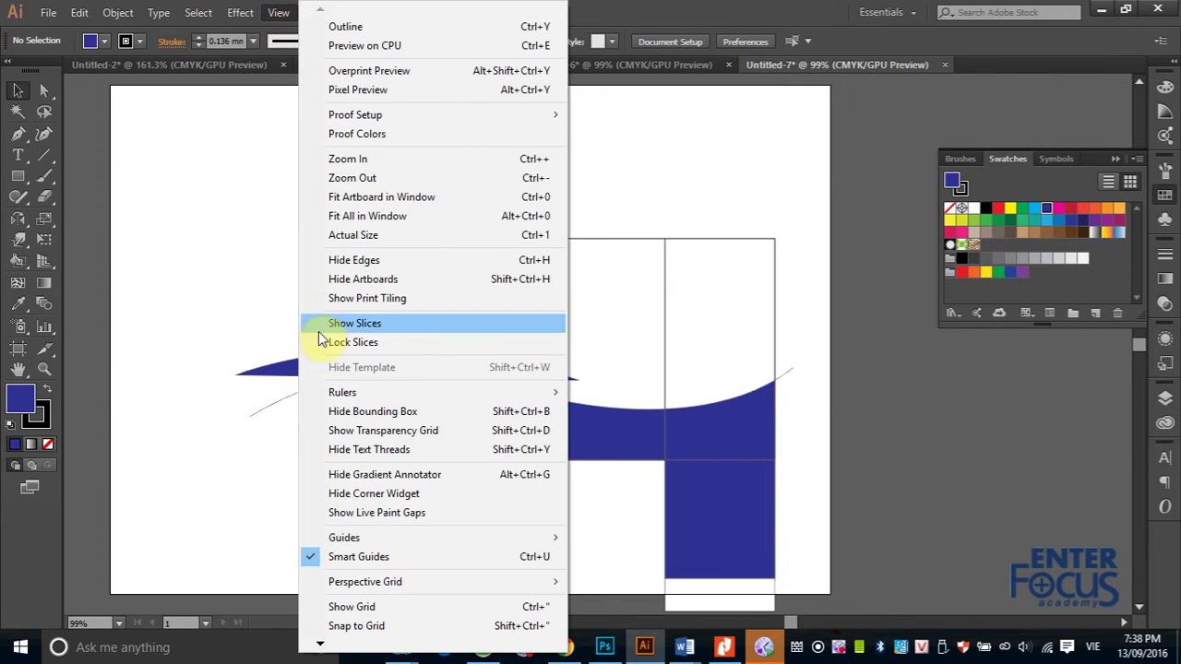
pyautogui.click(313, 553)
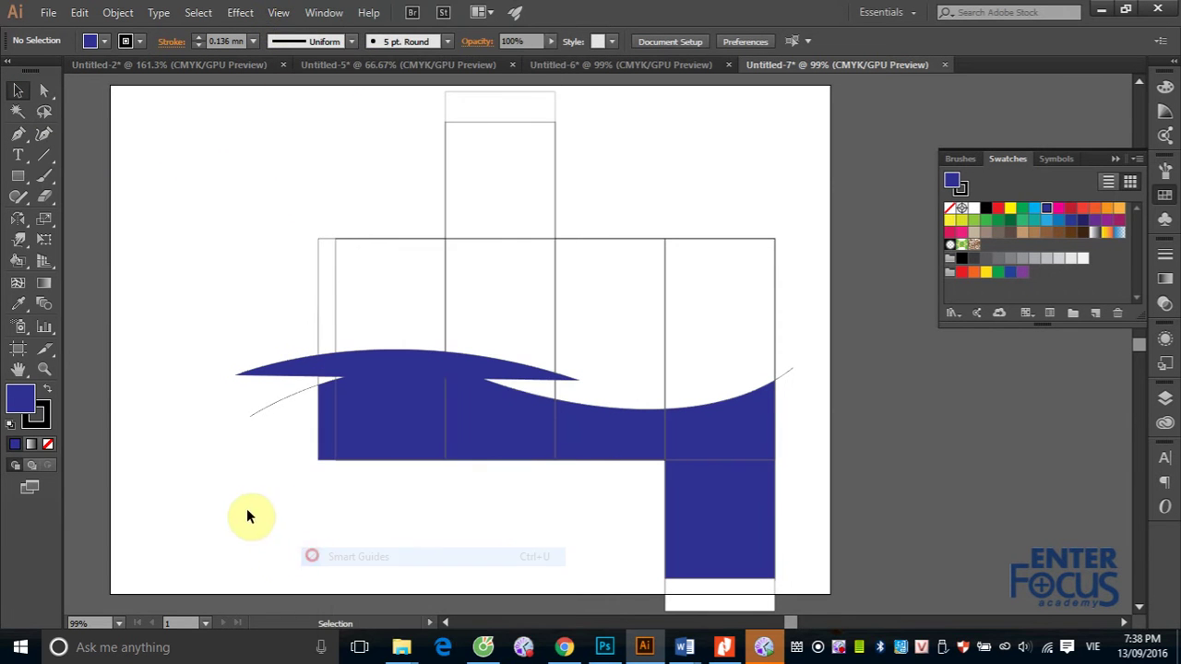
pyautogui.click(241, 13)
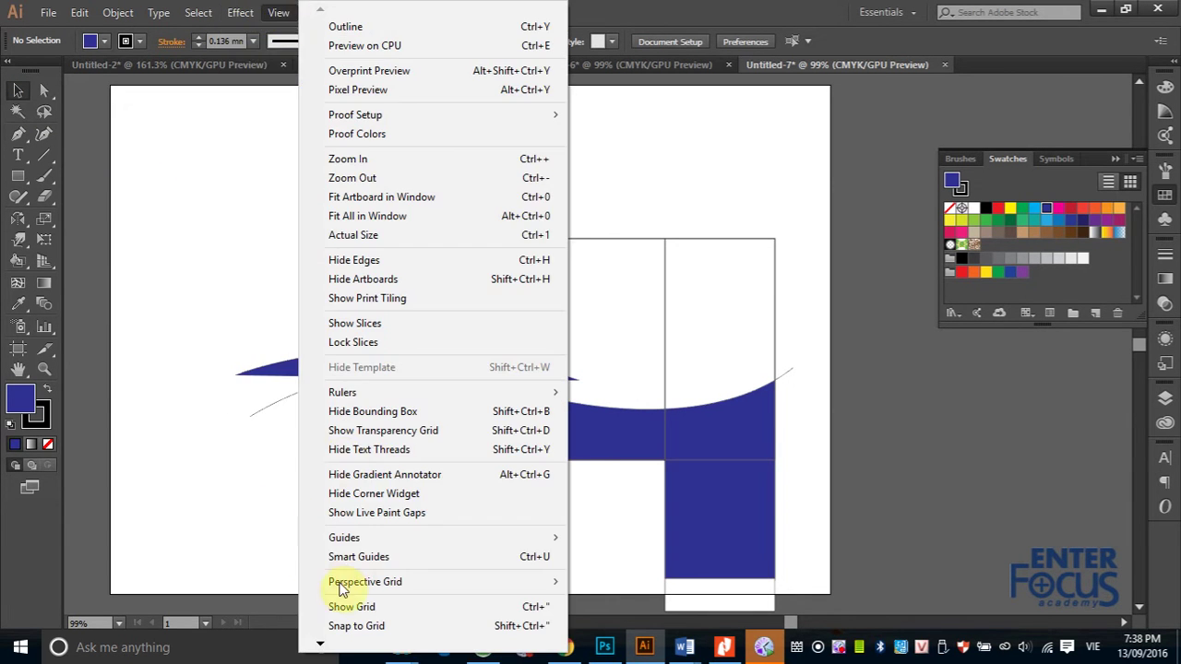
pyautogui.click(321, 641)
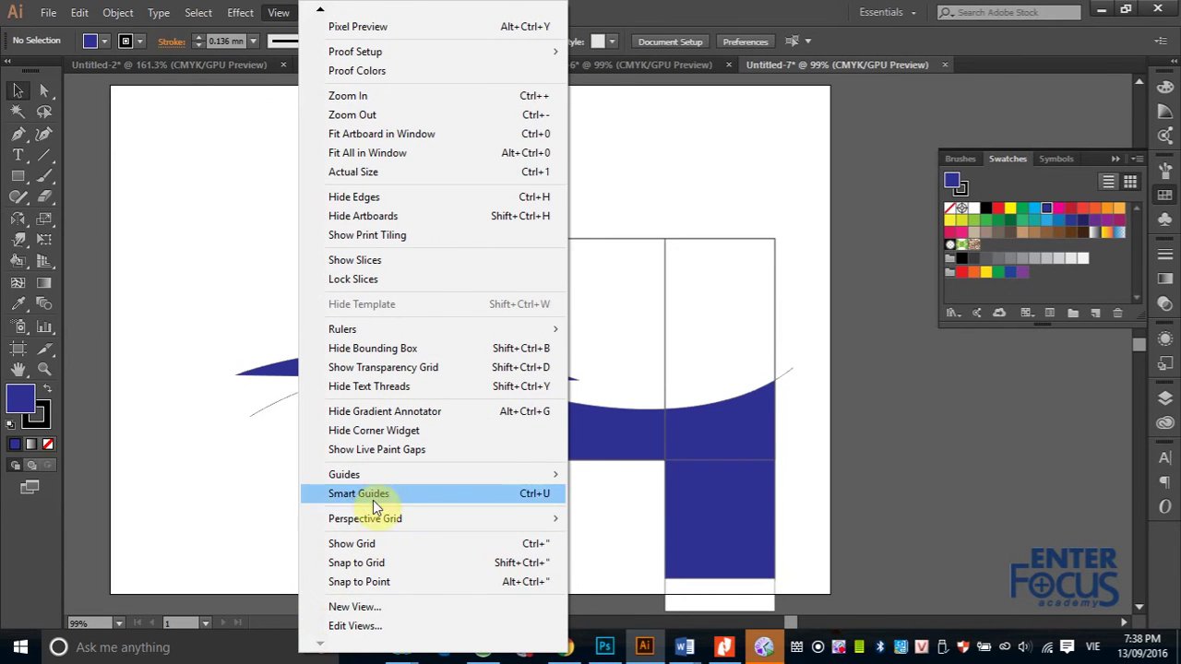
pyautogui.moveTo(344, 518)
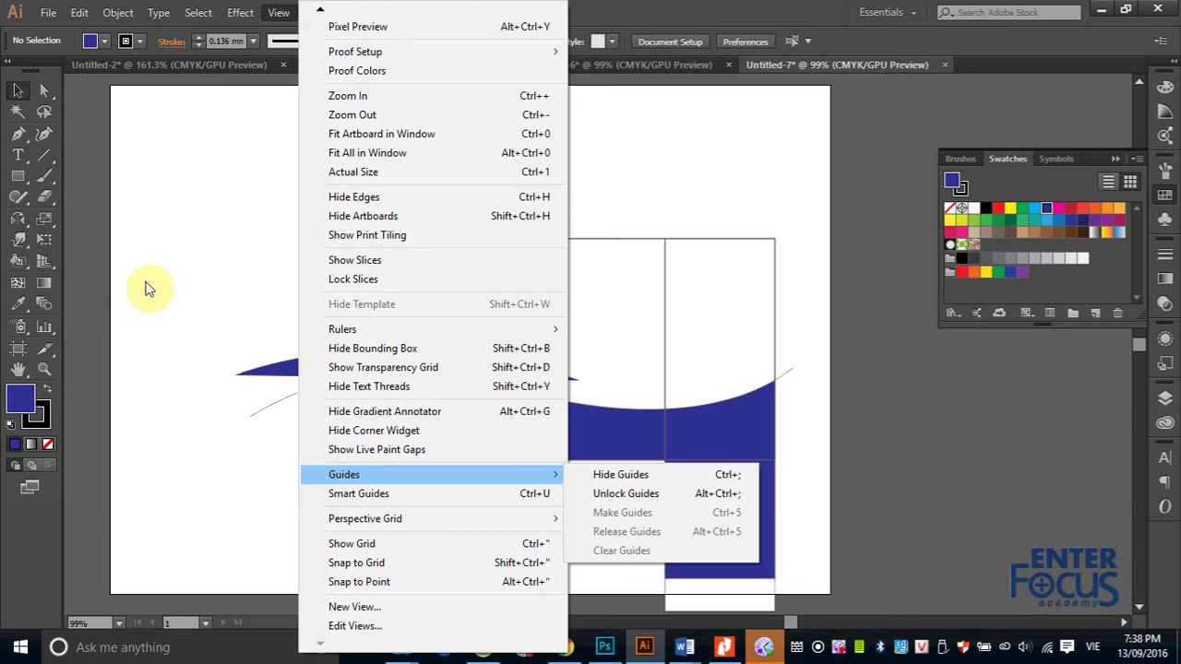
pyautogui.click(188, 260)
# Delete the stray lens-shaped blue piece above the wave.
pyautogui.click(308, 374)
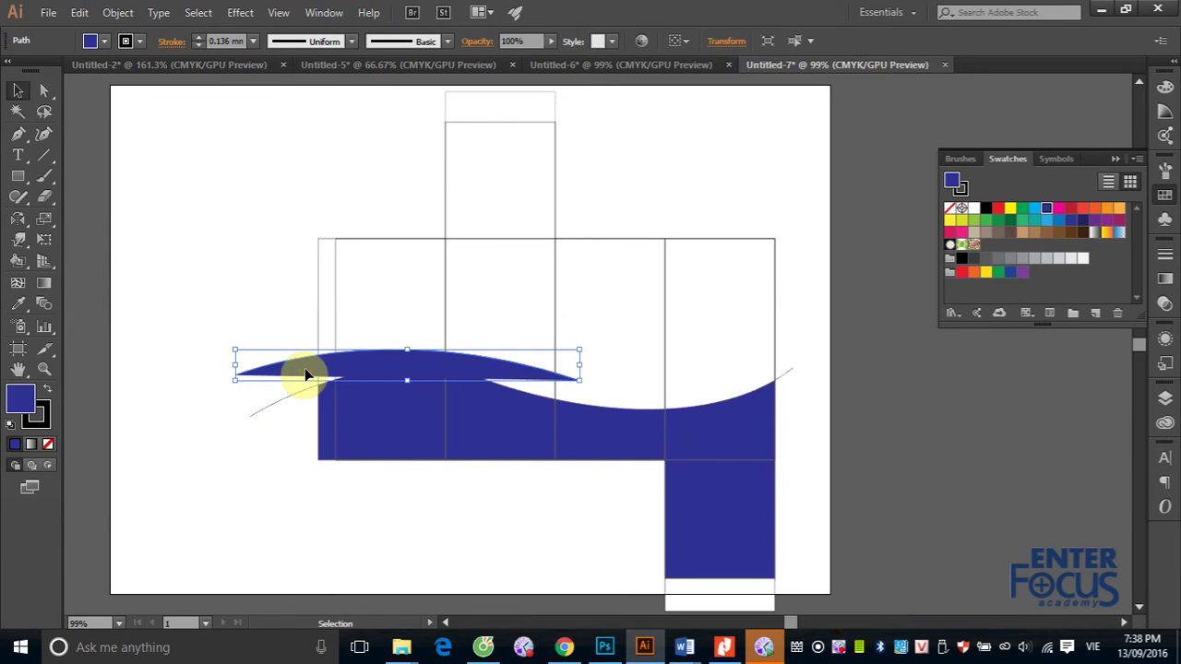
pyautogui.press('Delete')
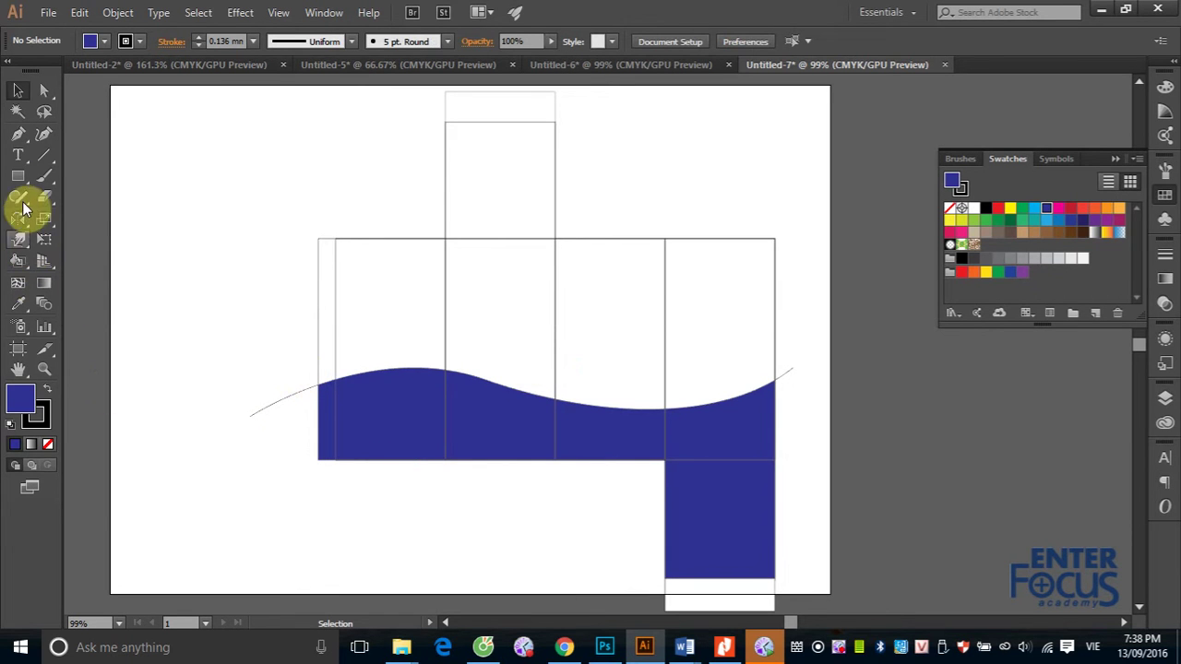
pyautogui.click(18, 136)
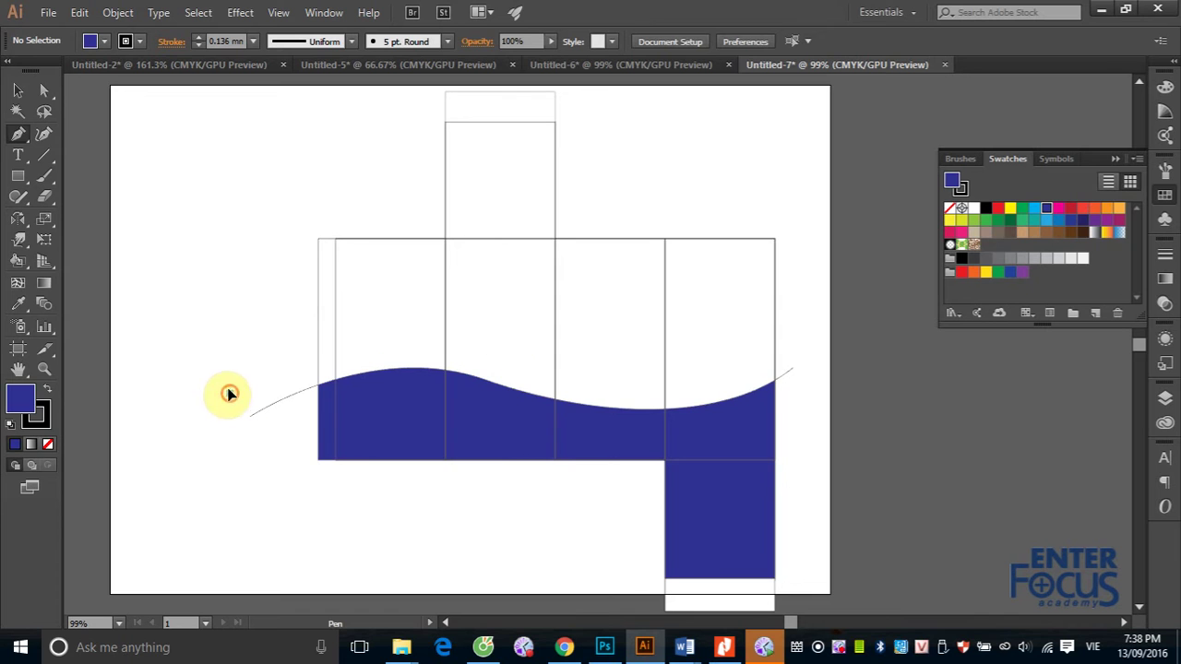
# Draw a second unfilled wavy curve above the first across the box net.
pyautogui.click(229, 394)
pyautogui.moveTo(621, 399)
pyautogui.mouseDown()
pyautogui.moveTo(877, 517)
pyautogui.moveTo(1093, 547)
pyautogui.moveTo(899, 479)
pyautogui.moveTo(646, 430)
pyautogui.moveTo(719, 459)
pyautogui.mouseUp()
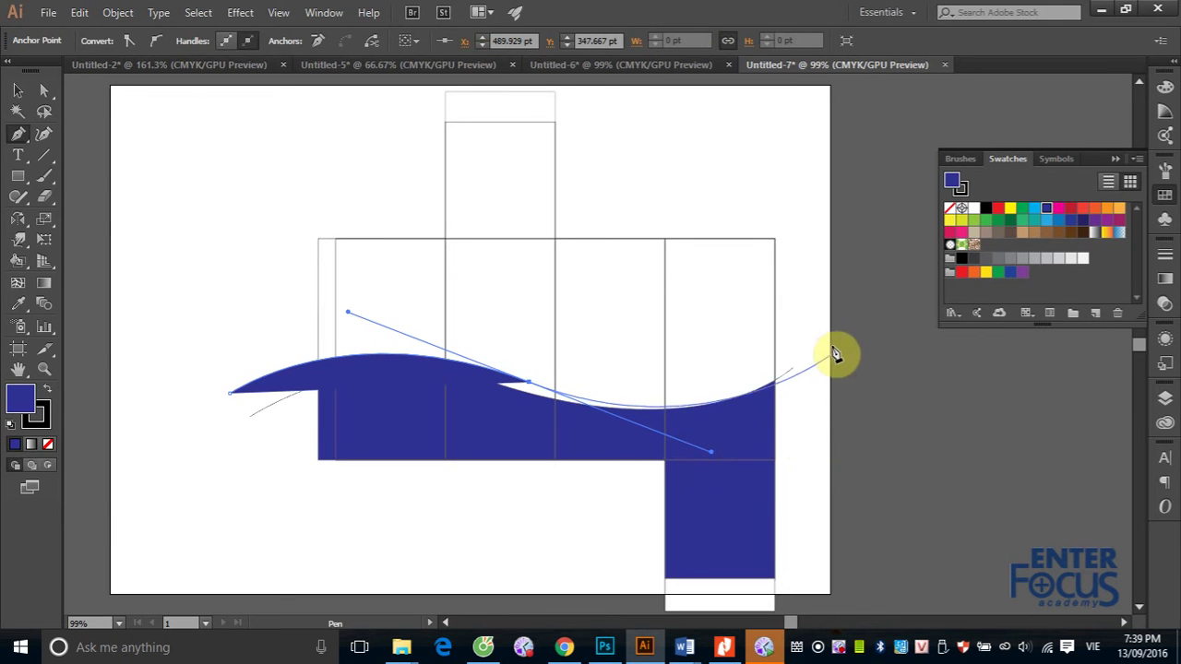
pyautogui.click(811, 281)
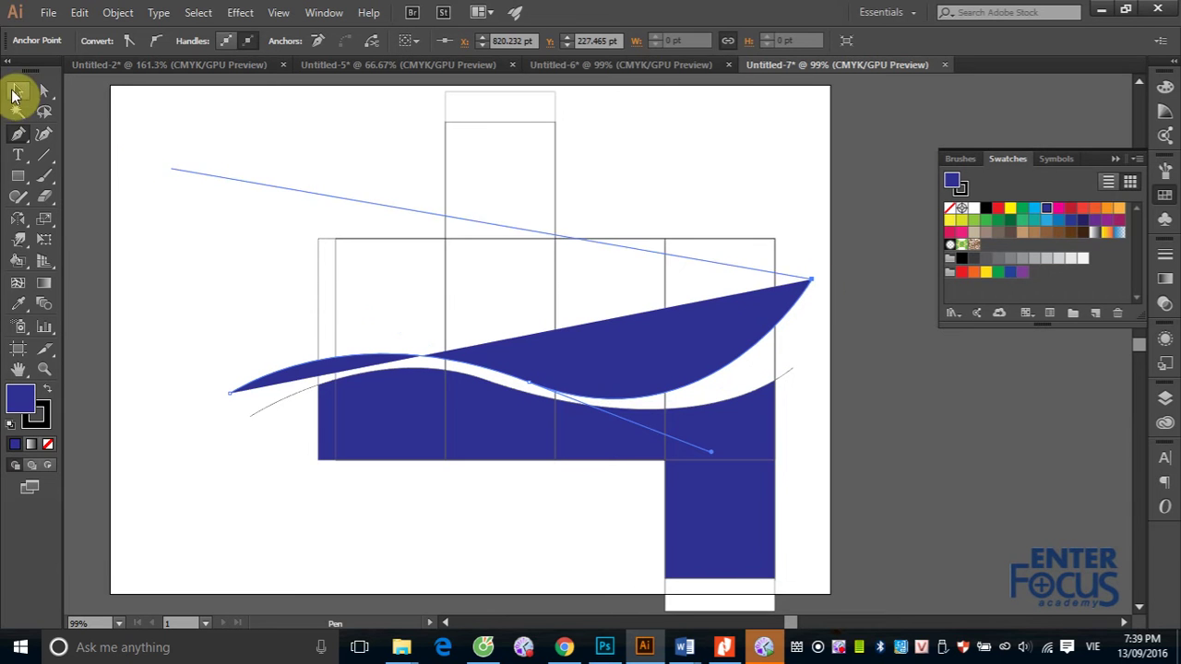
pyautogui.click(18, 92)
pyautogui.click(48, 445)
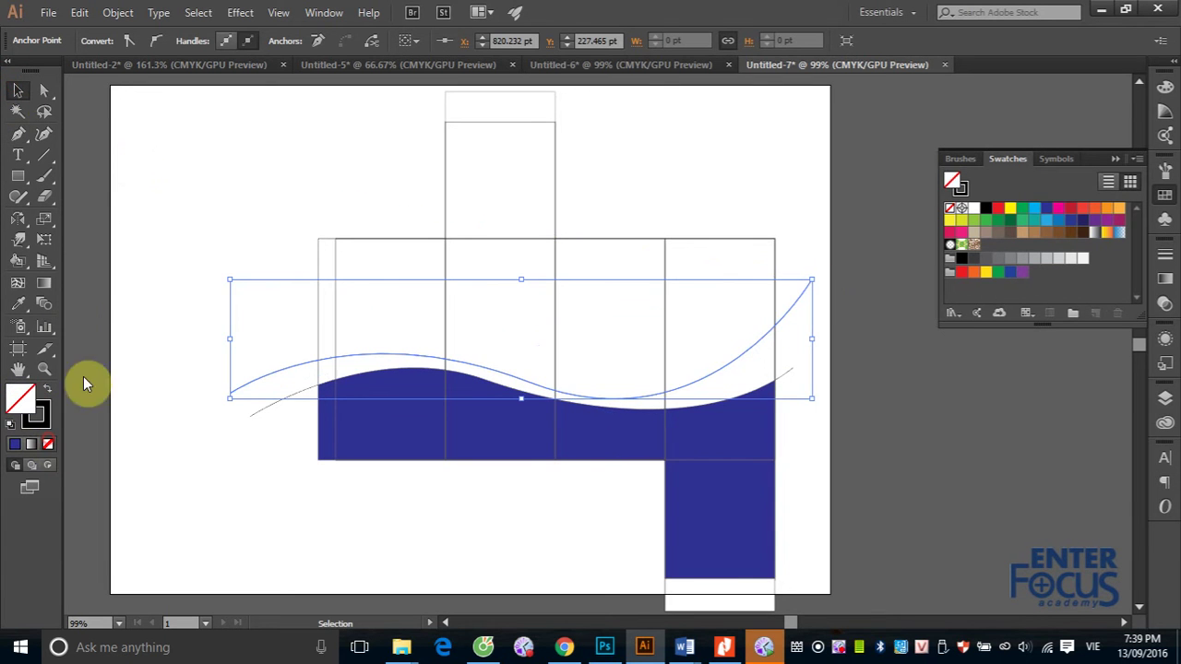
# Try Live Painting the region above the wave, dismissing the merge-paths warning, then deselect.
pyautogui.moveTo(179, 179); pyautogui.dragTo(671, 471)
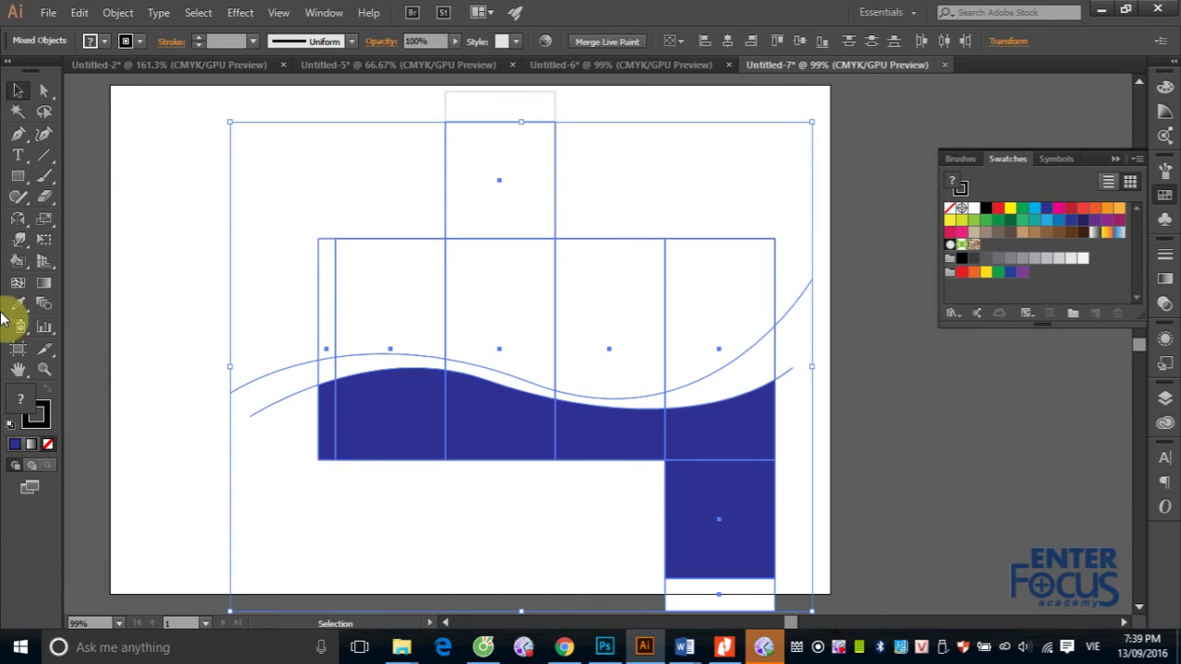
pyautogui.click(17, 264)
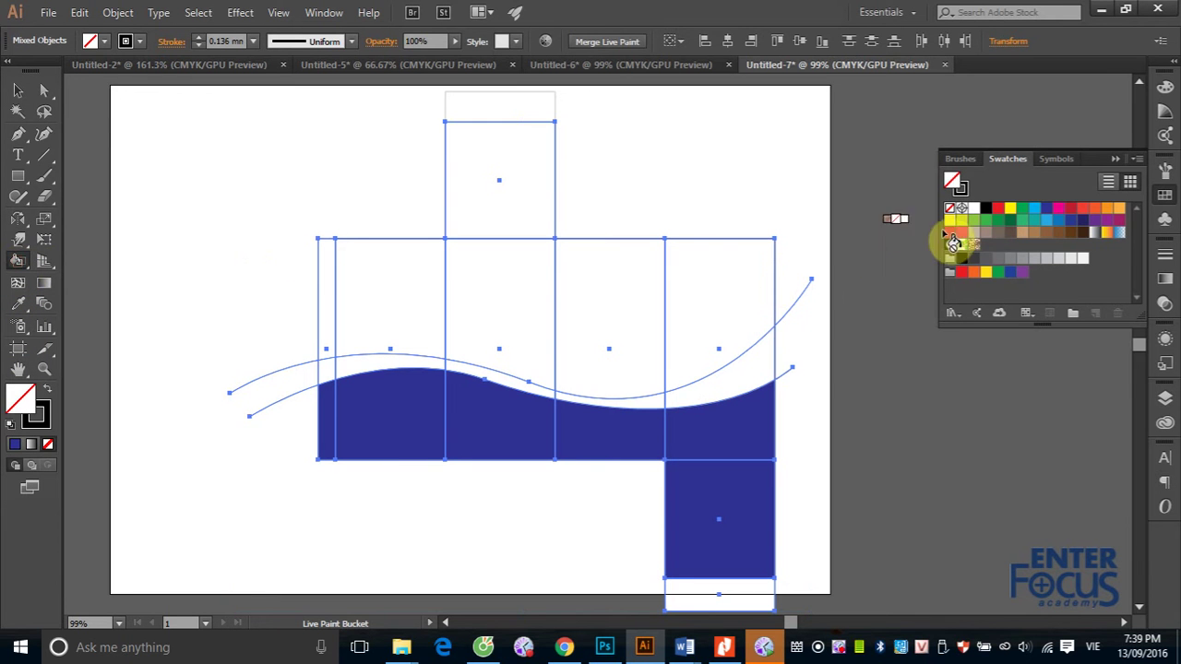
pyautogui.click(355, 362)
pyautogui.click(743, 359)
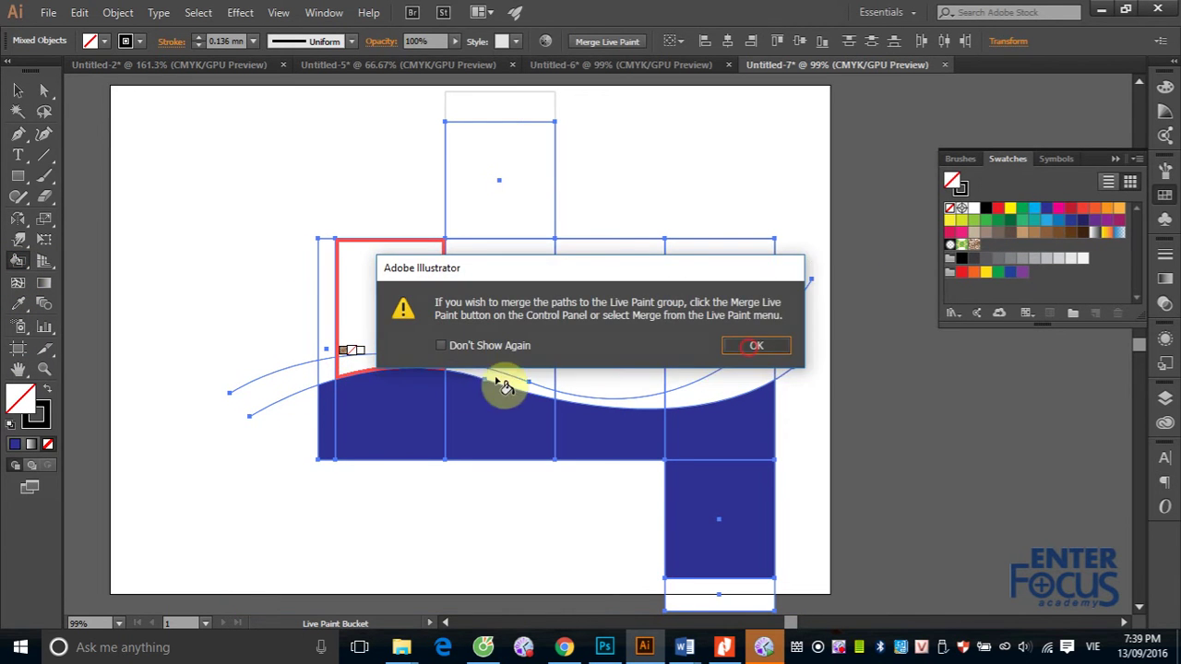
pyautogui.click(17, 91)
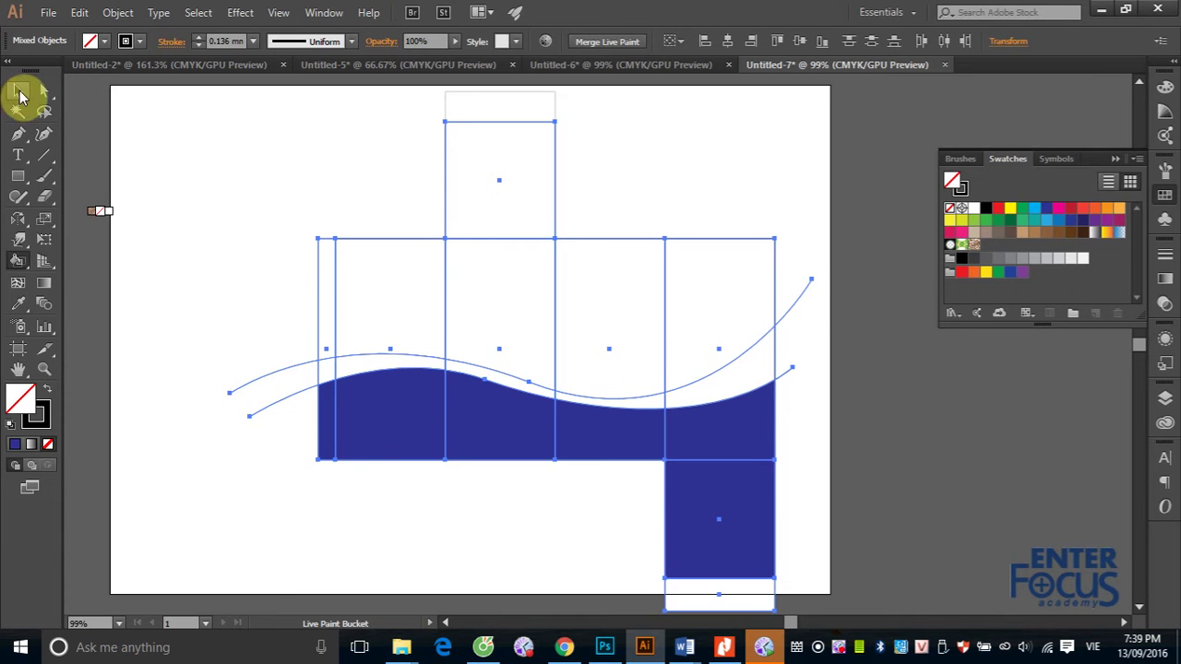
pyautogui.click(197, 151)
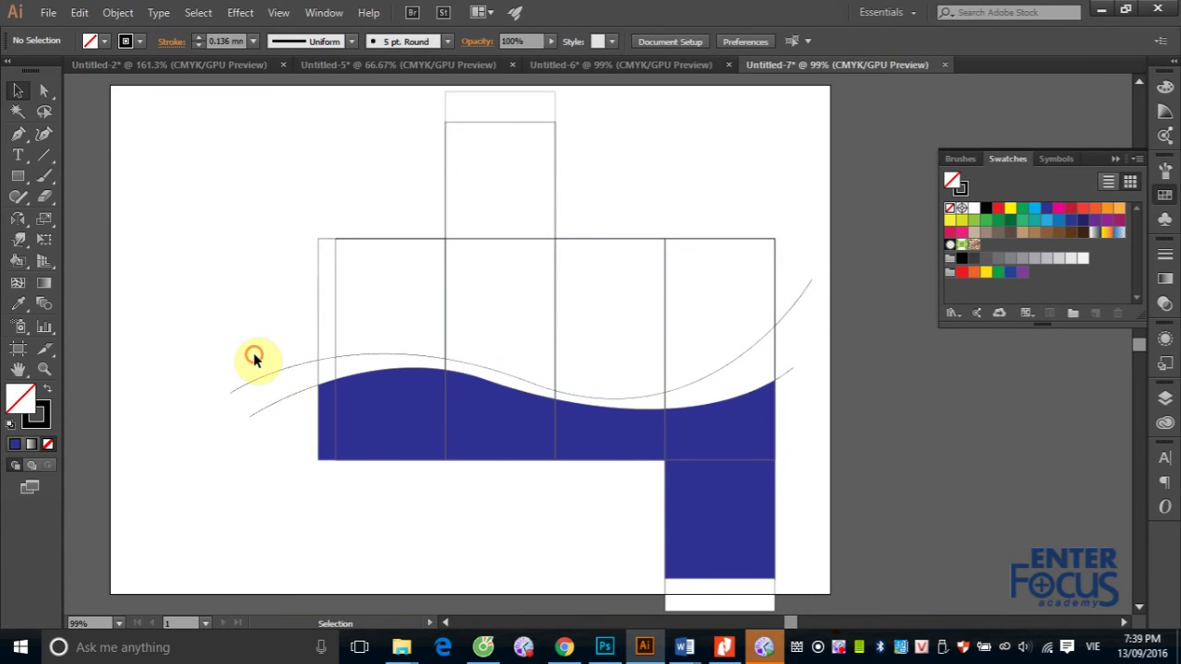
# Undo the dark blue Live Paint fills back to the bare wave curve.
pyautogui.click(343, 441)
pyautogui.press('a')
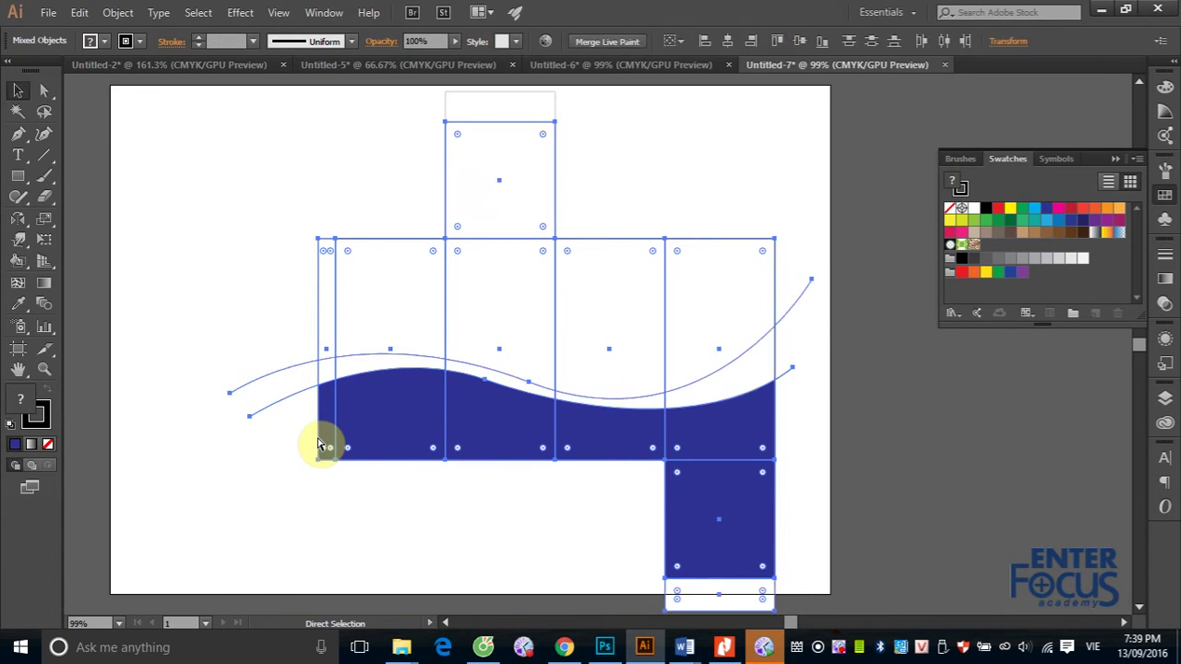
pyautogui.click(321, 447)
pyautogui.hotkey('ctrl', 'z')
pyautogui.hotkey('ctrl', 'shift', 'z')
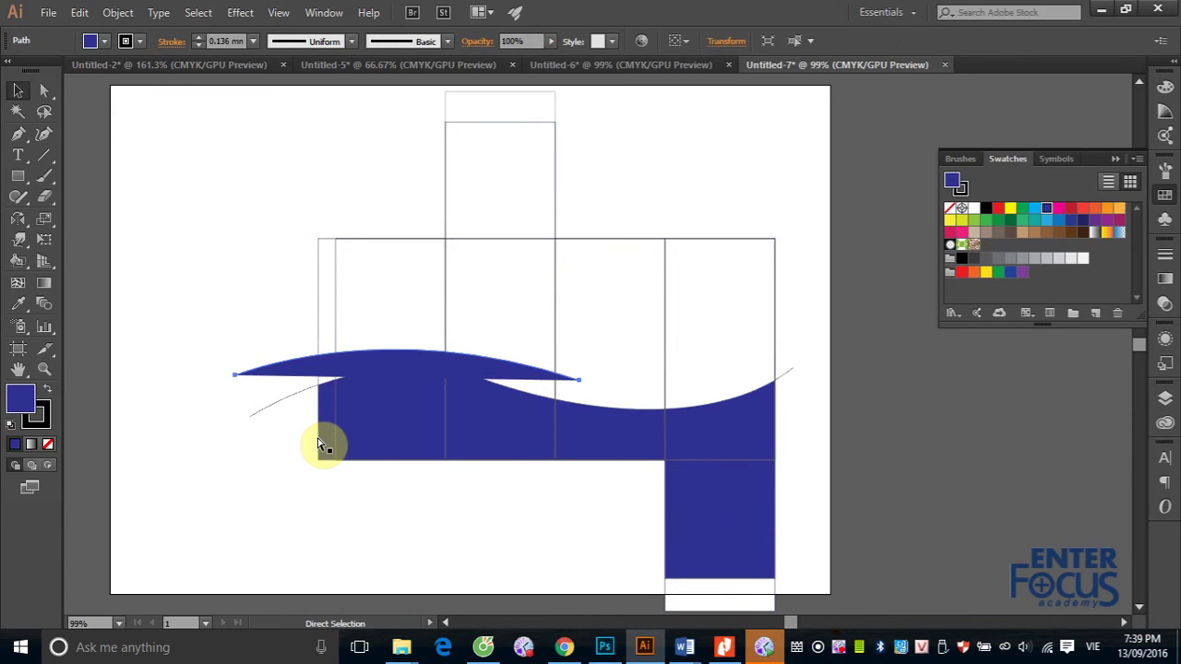
pyautogui.hotkey('ctrl', 'z')
pyautogui.hotkey('ctrl', 'z')
pyautogui.hotkey('ctrl', 'z')
pyautogui.hotkey('ctrl', 'z')
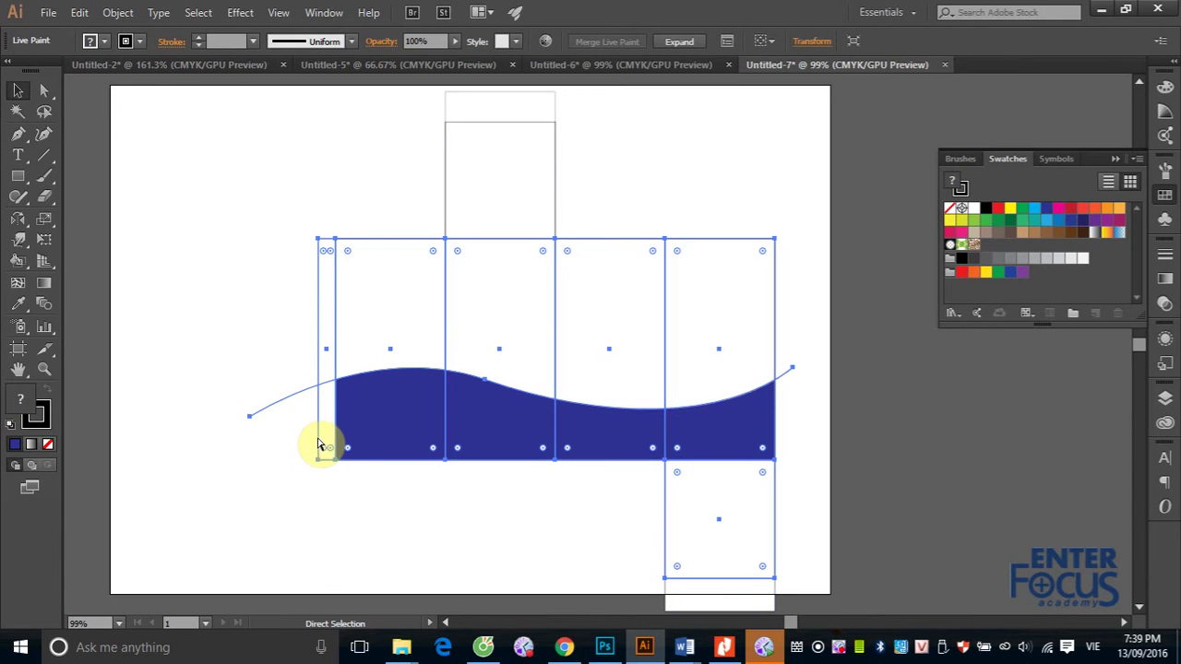
pyautogui.hotkey('ctrl', 'z')
pyautogui.hotkey('ctrl', 'z')
pyautogui.hotkey('ctrl', 'z')
pyautogui.hotkey('ctrl', 'z')
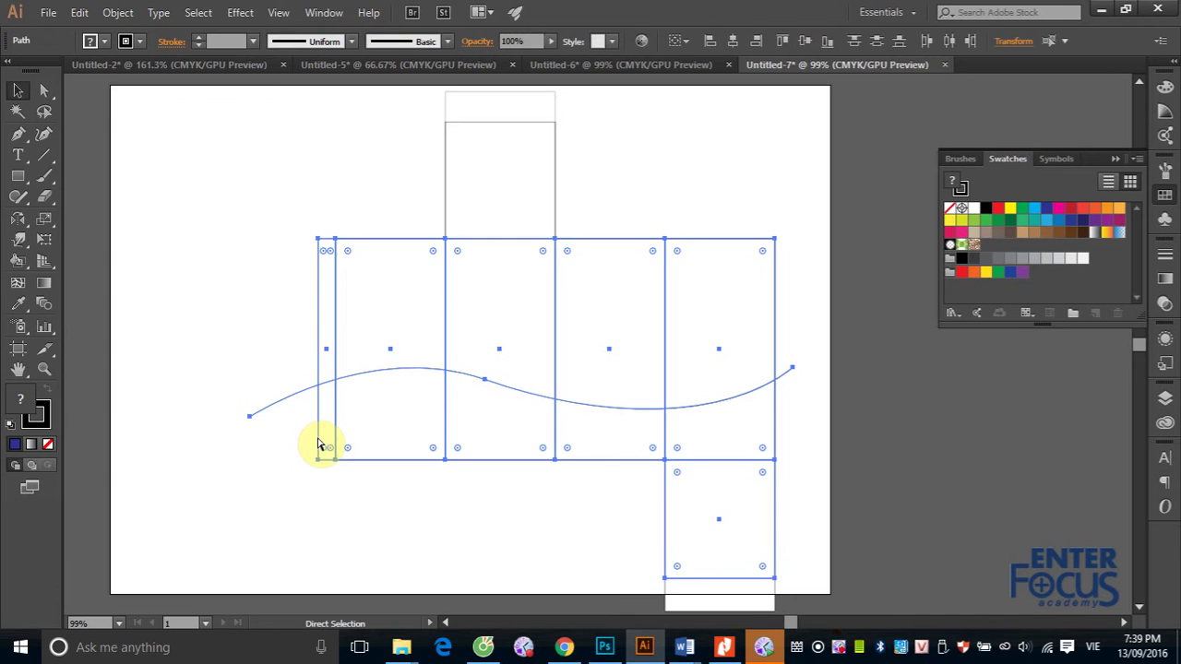
pyautogui.press('v')
pyautogui.click(228, 447)
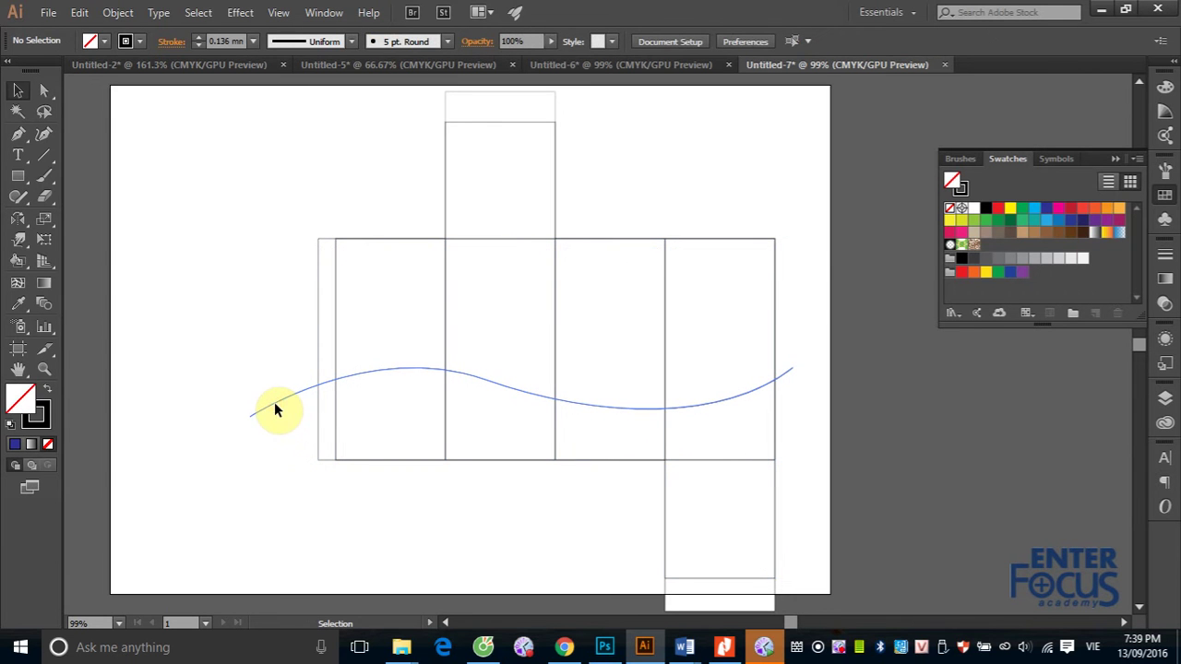
pyautogui.click(275, 403)
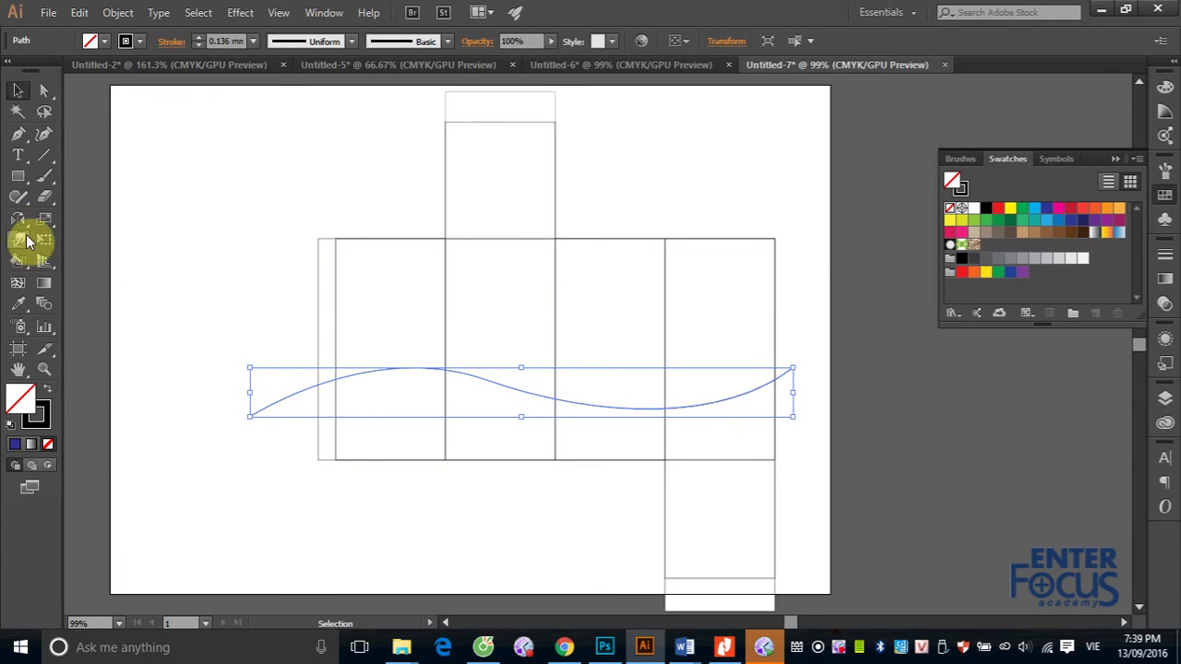
# Draw a new wave curve sweeping past the net's upper right, then select everything.
pyautogui.click(17, 135)
pyautogui.click(224, 355)
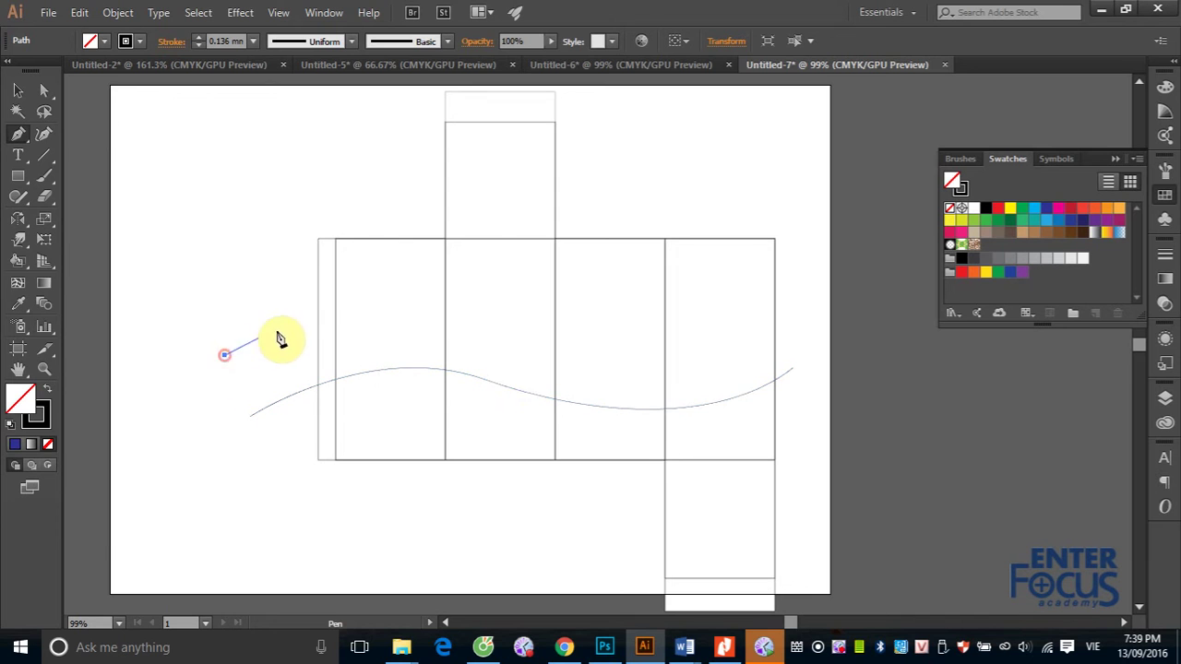
pyautogui.moveTo(495, 367)
pyautogui.mouseDown()
pyautogui.moveTo(680, 458)
pyautogui.moveTo(596, 410)
pyautogui.mouseUp()
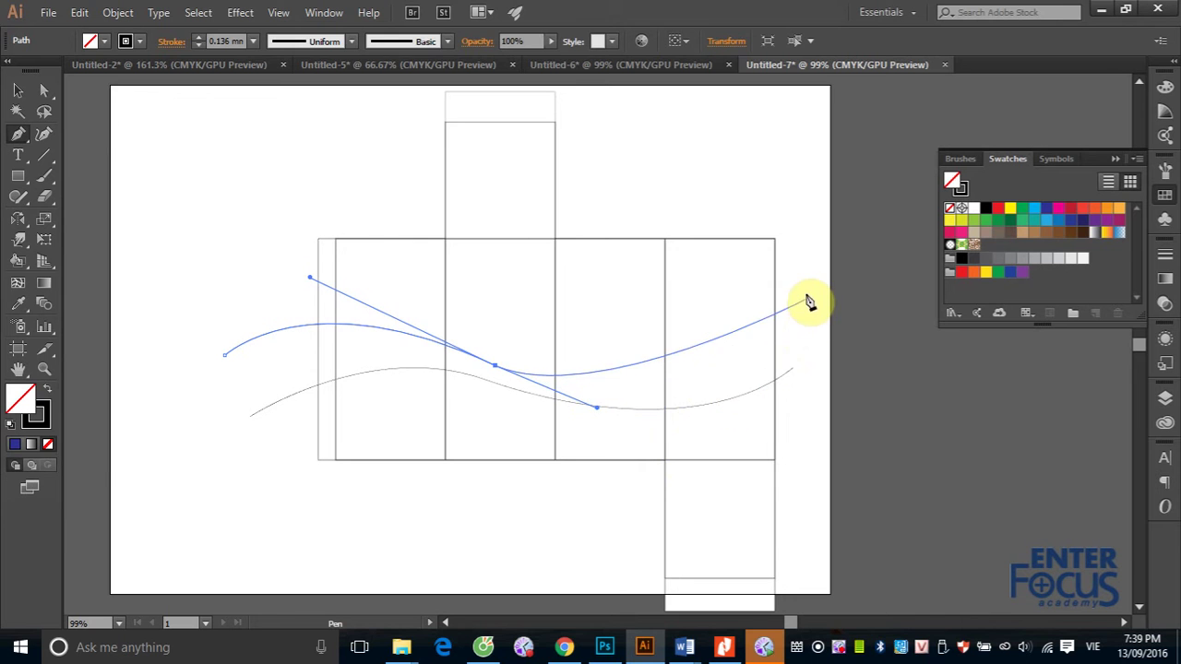
pyautogui.moveTo(832, 302); pyautogui.dragTo(974, 124)
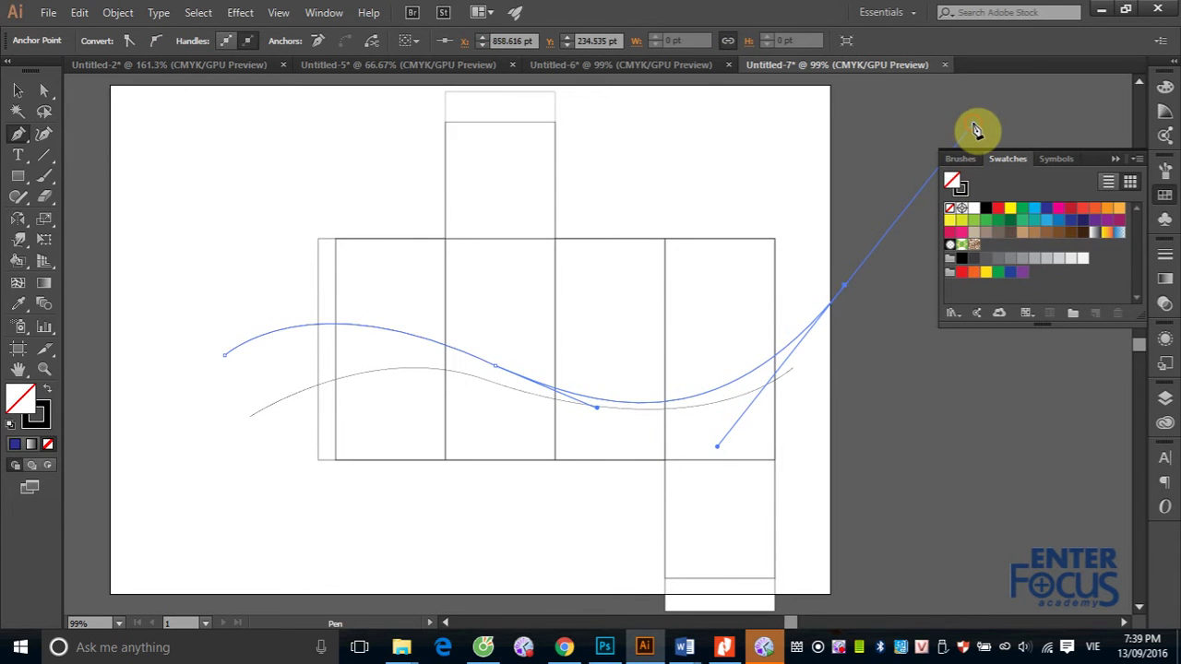
pyautogui.click(974, 126)
pyautogui.click(19, 89)
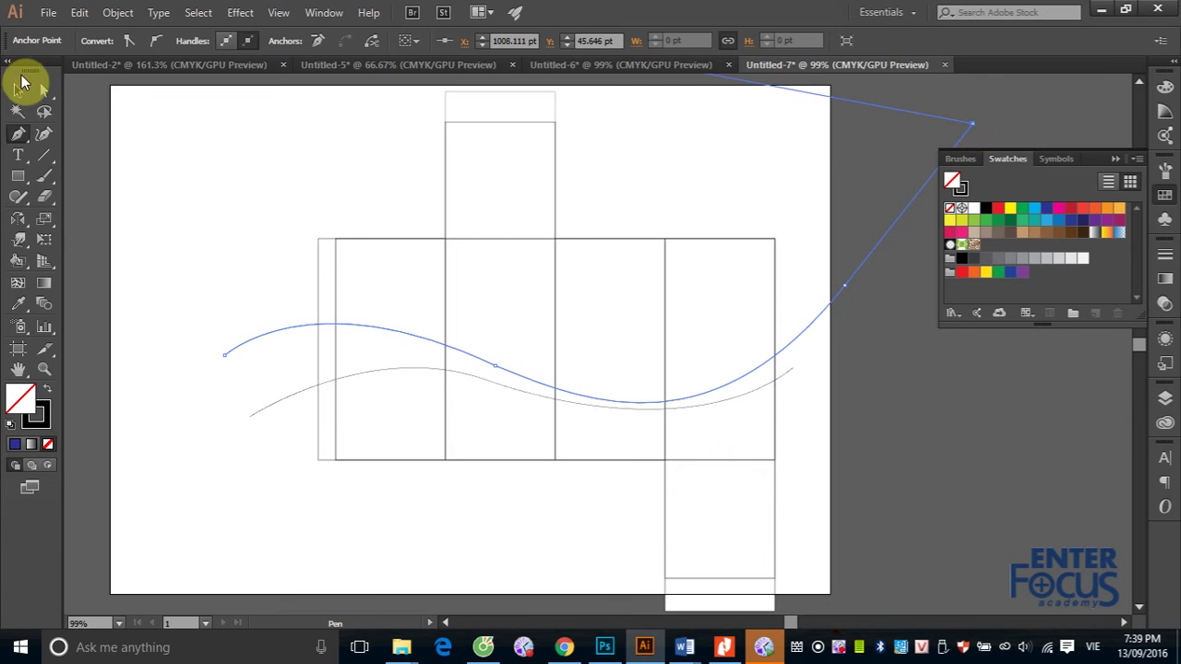
pyautogui.click(97, 198)
pyautogui.moveTo(178, 132); pyautogui.dragTo(854, 606)
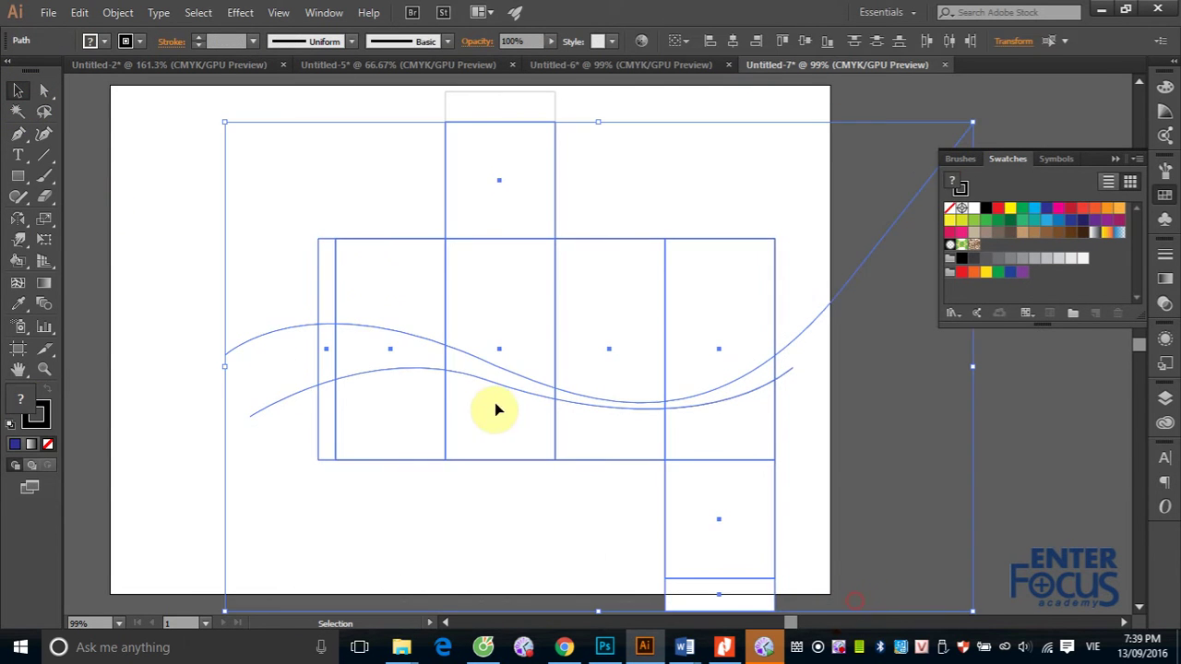
pyautogui.click(17, 260)
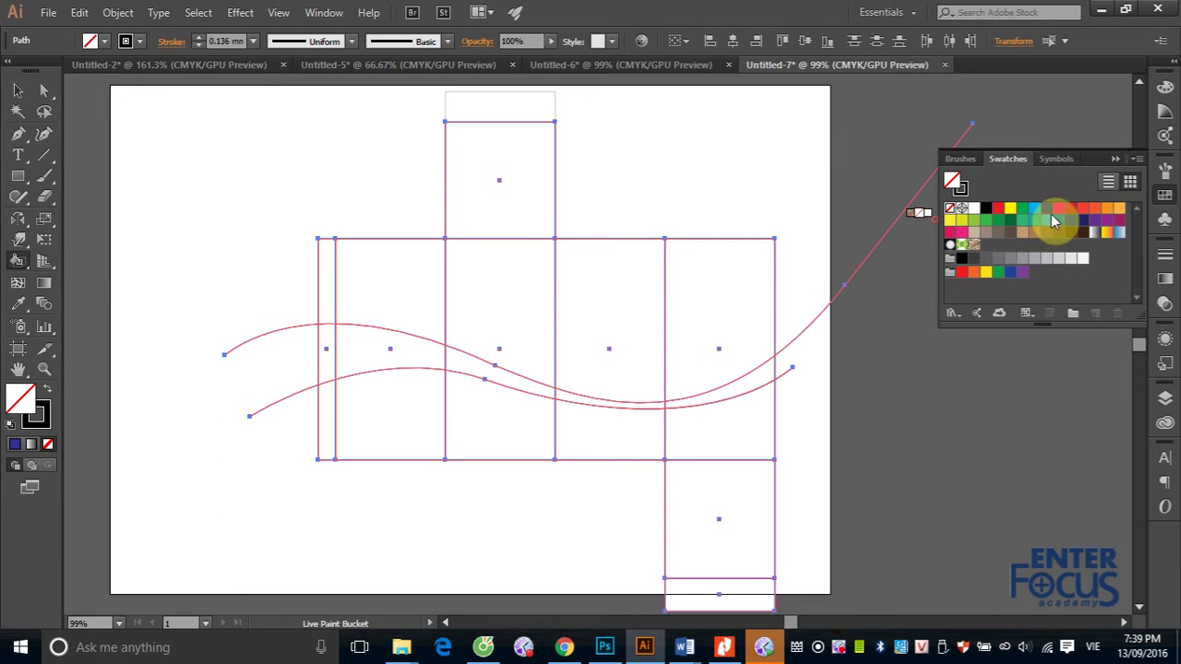
# Paint the five faces under the lower wave and the lower box dark blue.
pyautogui.click(1046, 207)
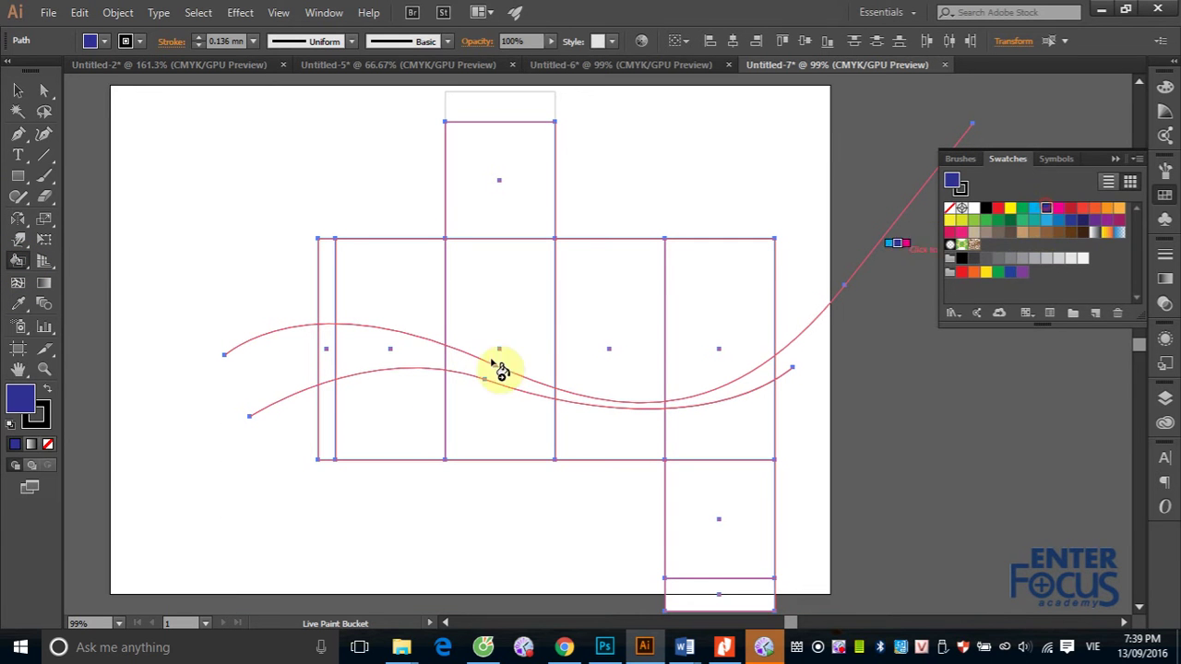
pyautogui.click(325, 422)
pyautogui.click(384, 428)
pyautogui.click(486, 443)
pyautogui.click(609, 446)
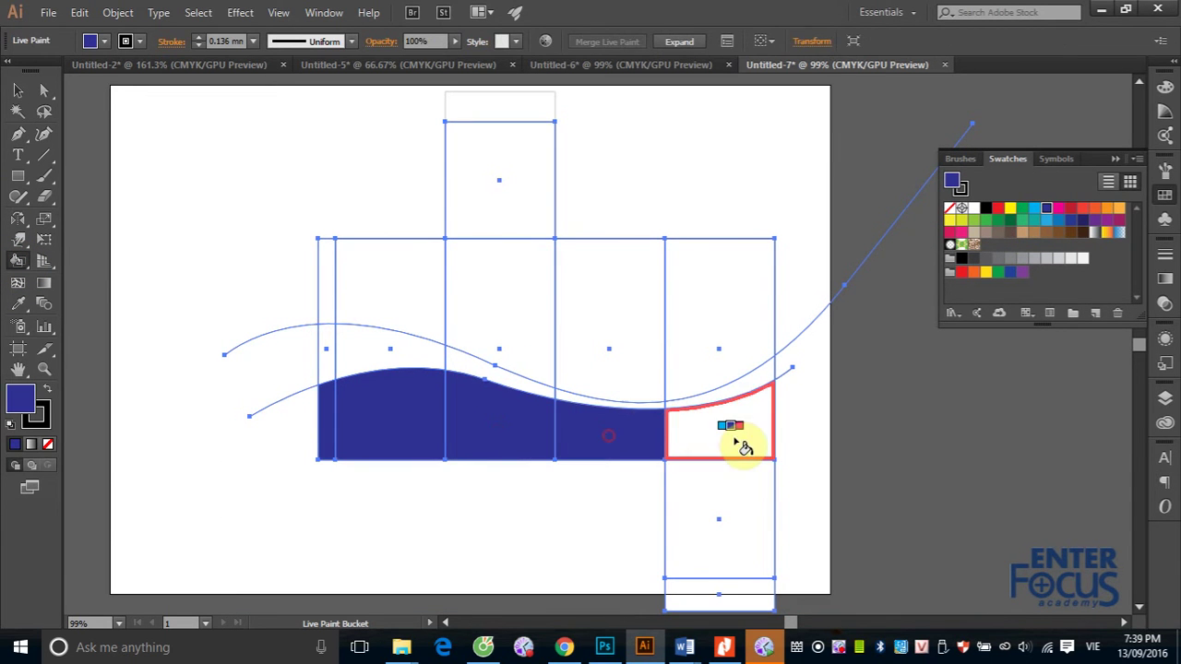
pyautogui.click(744, 446)
pyautogui.click(708, 513)
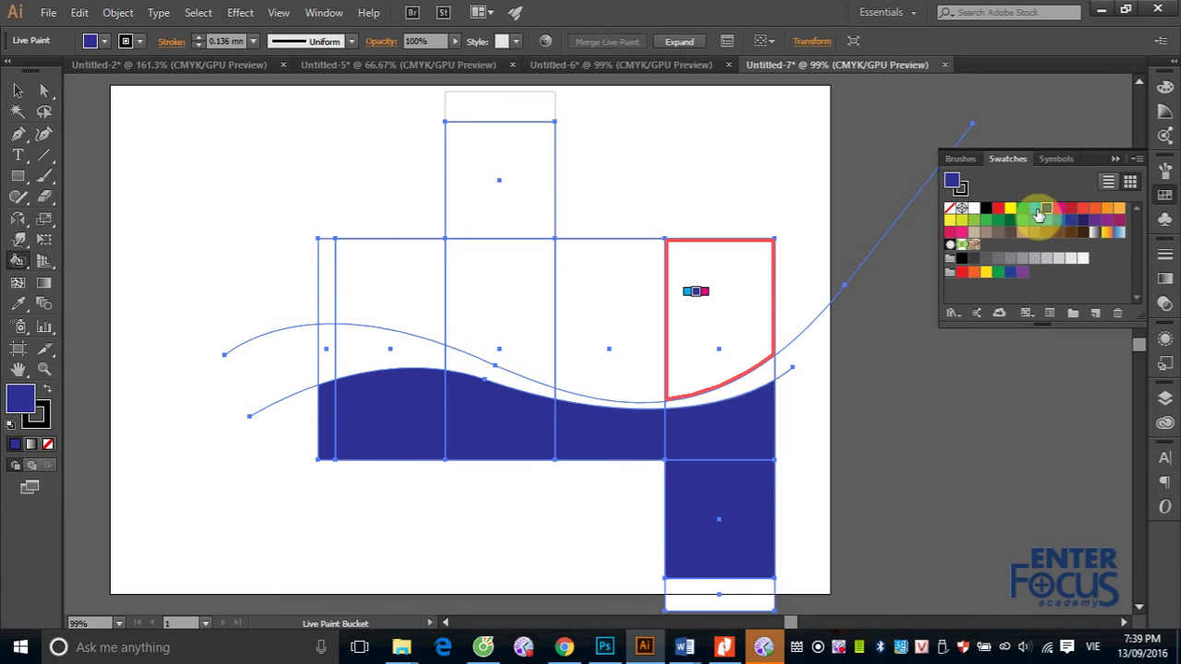
# Paint the five band pieces between the two waves cyan, then deselect.
pyautogui.click(1034, 209)
pyautogui.click(329, 370)
pyautogui.click(377, 362)
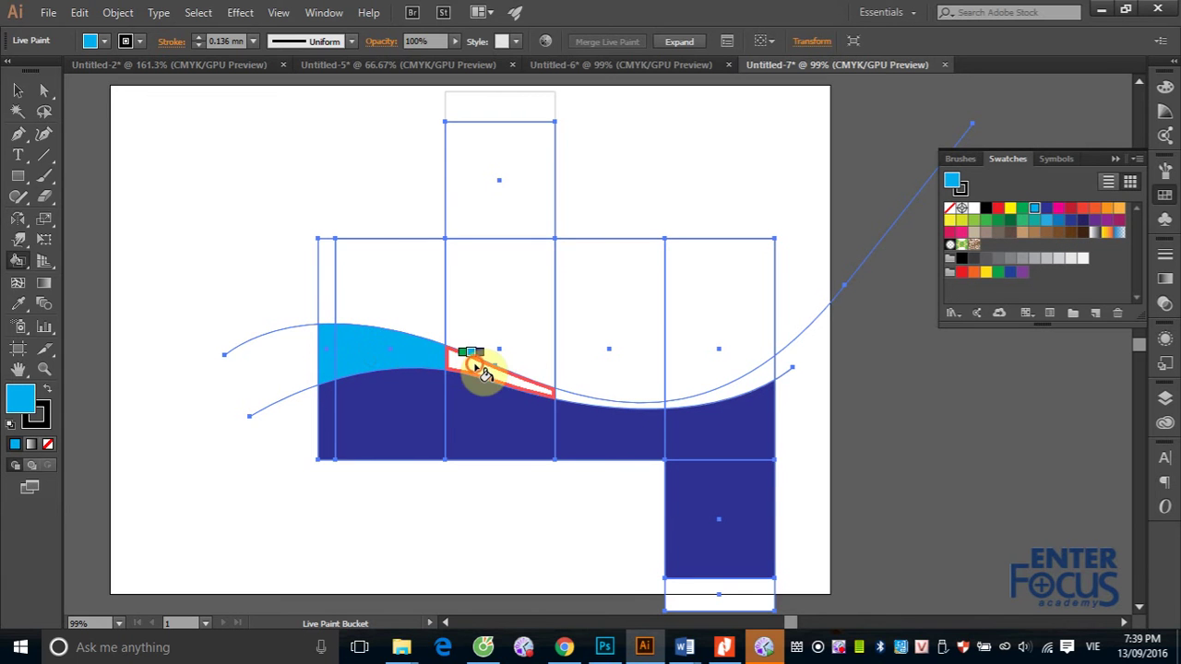
pyautogui.click(471, 364)
pyautogui.click(624, 404)
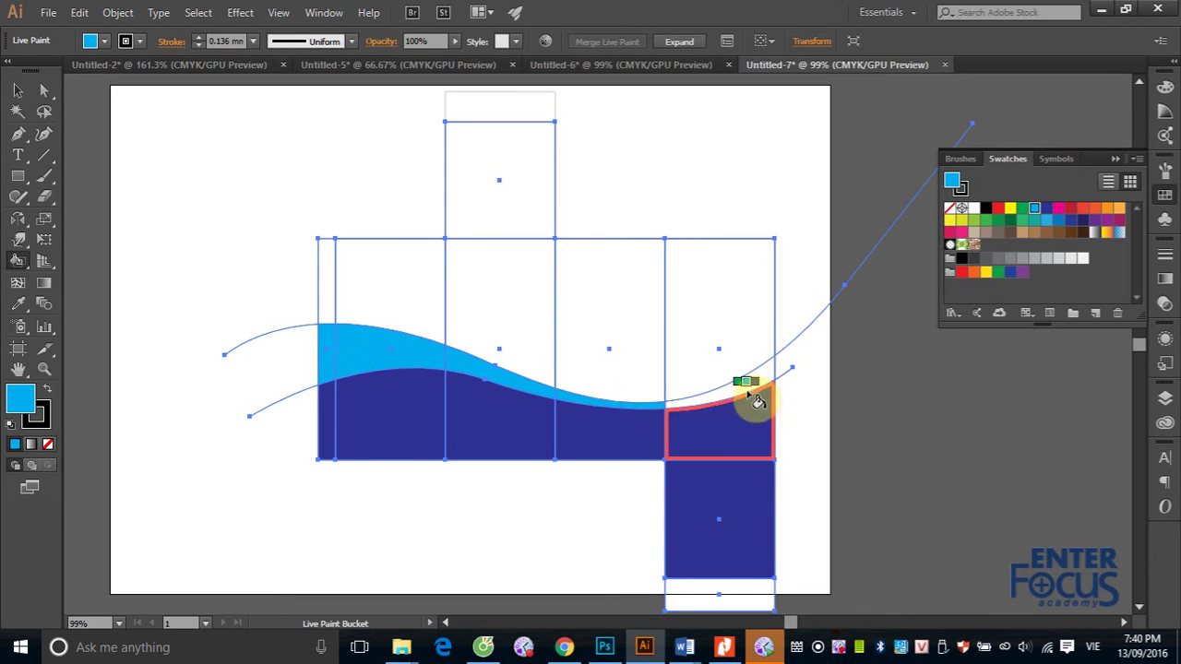
pyautogui.click(748, 386)
pyautogui.click(18, 89)
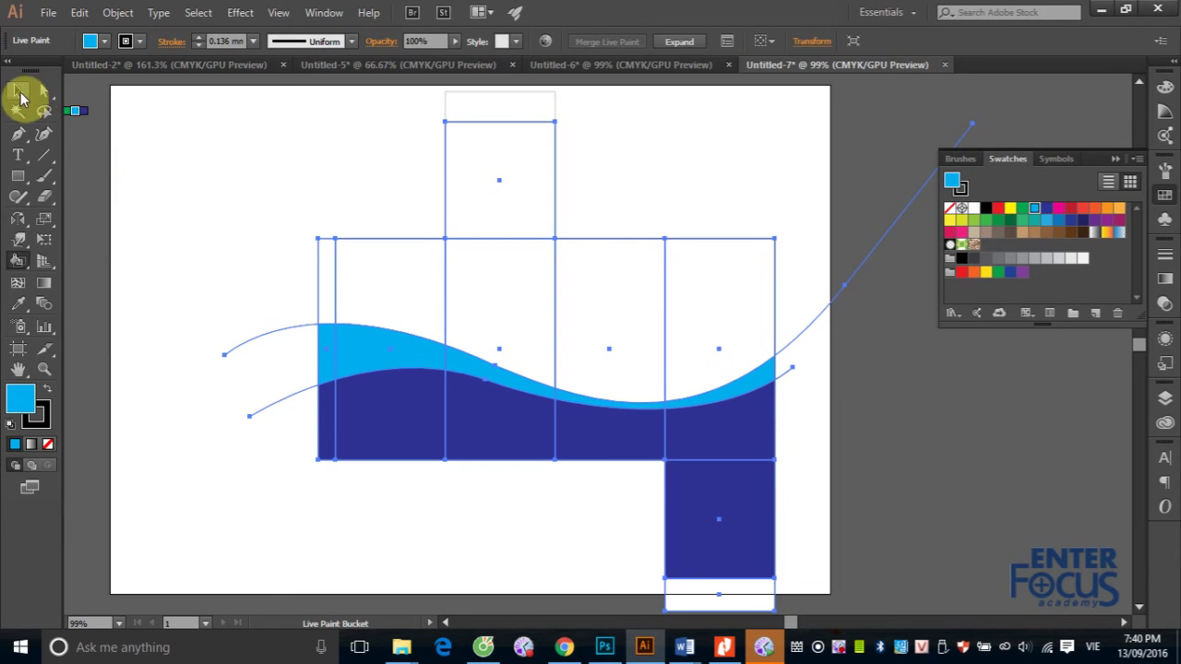
pyautogui.click(168, 155)
pyautogui.moveTo(849, 566); pyautogui.dragTo(720, 517)
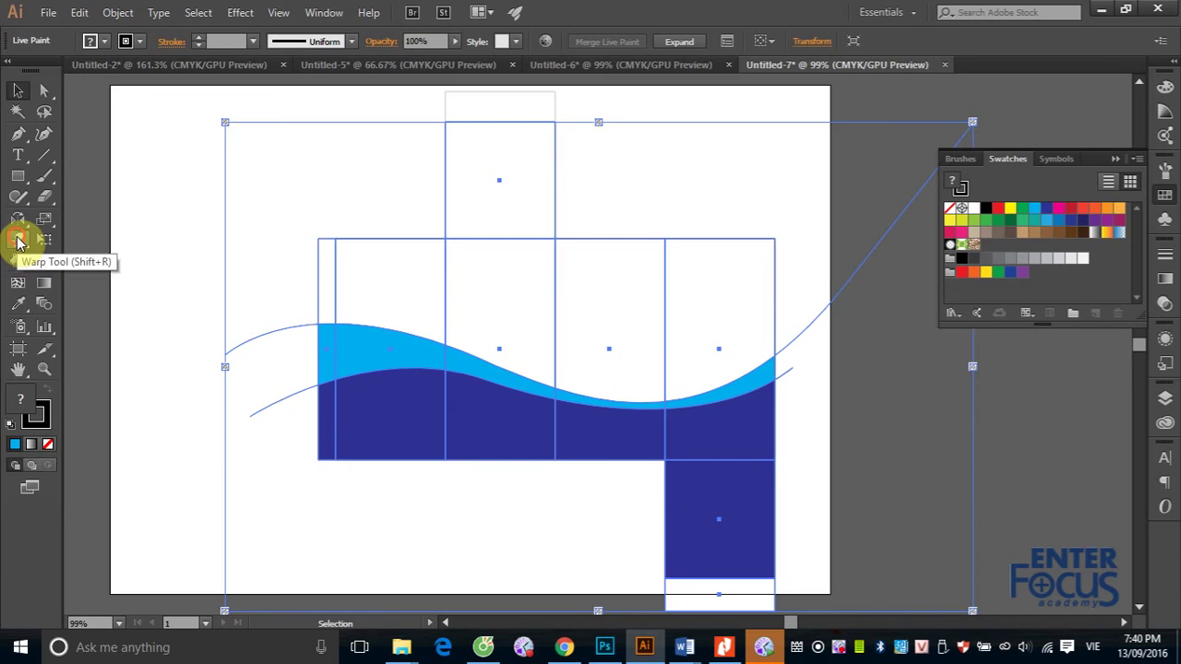
pyautogui.click(19, 241)
pyautogui.click(18, 262)
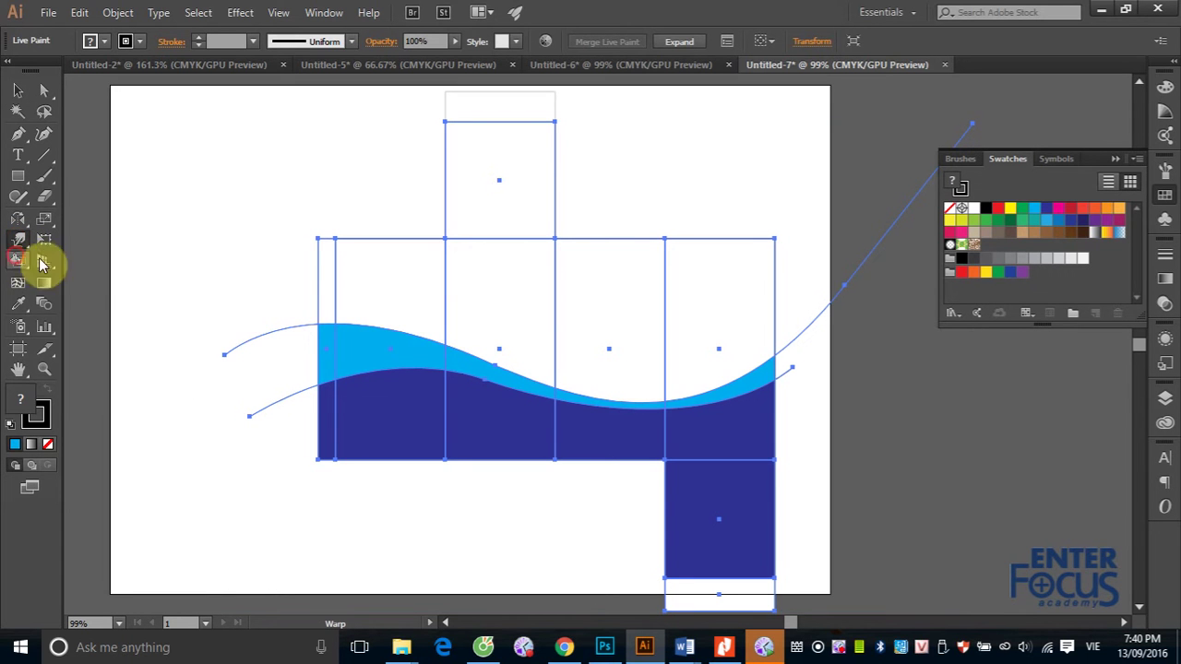
pyautogui.click(18, 90)
pyautogui.click(124, 123)
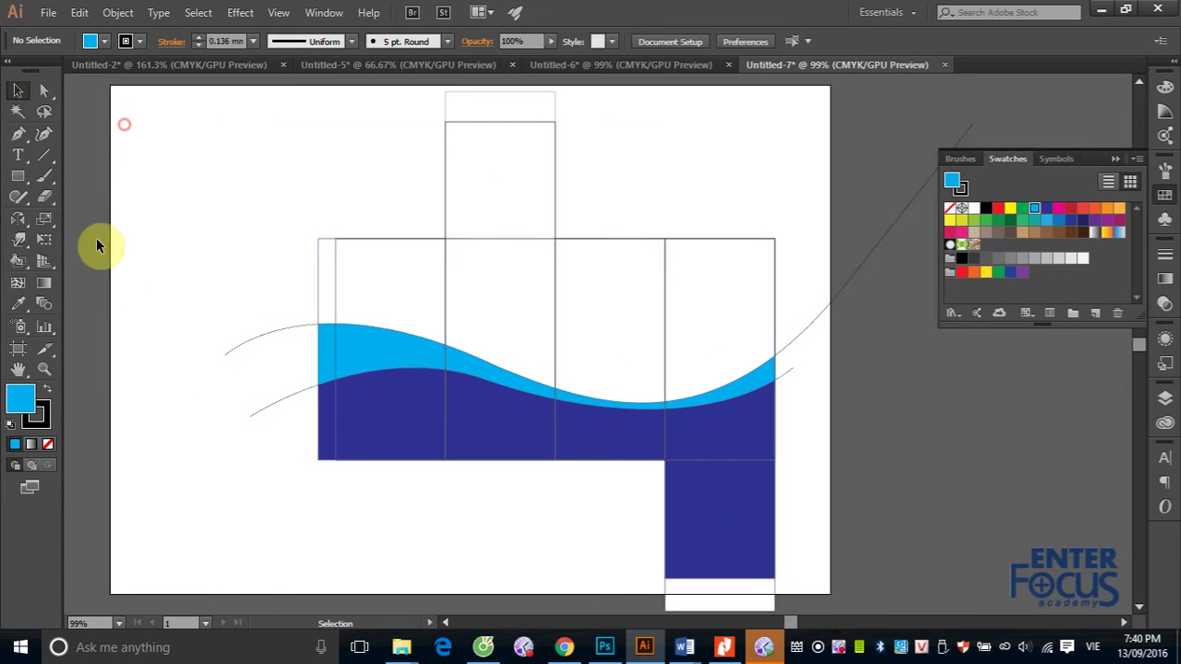
pyautogui.click(17, 155)
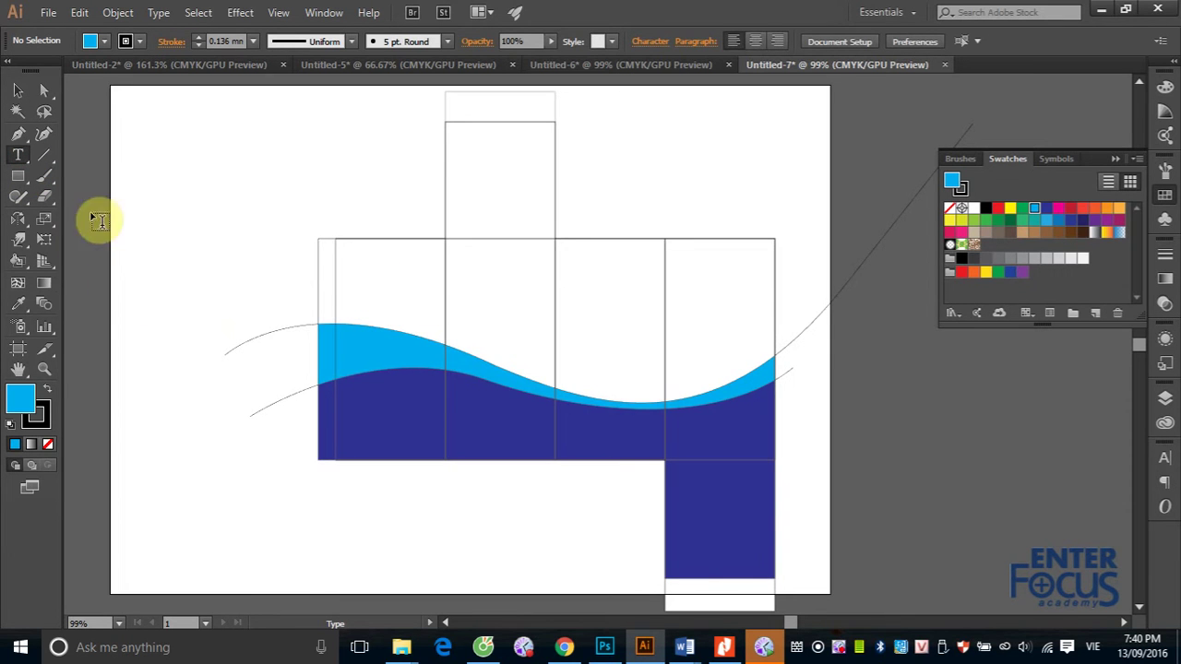
# Enlarge the THUOC HO text and place a copy atop the third panel.
pyautogui.click(350, 279)
pyautogui.write('THUOC HO')
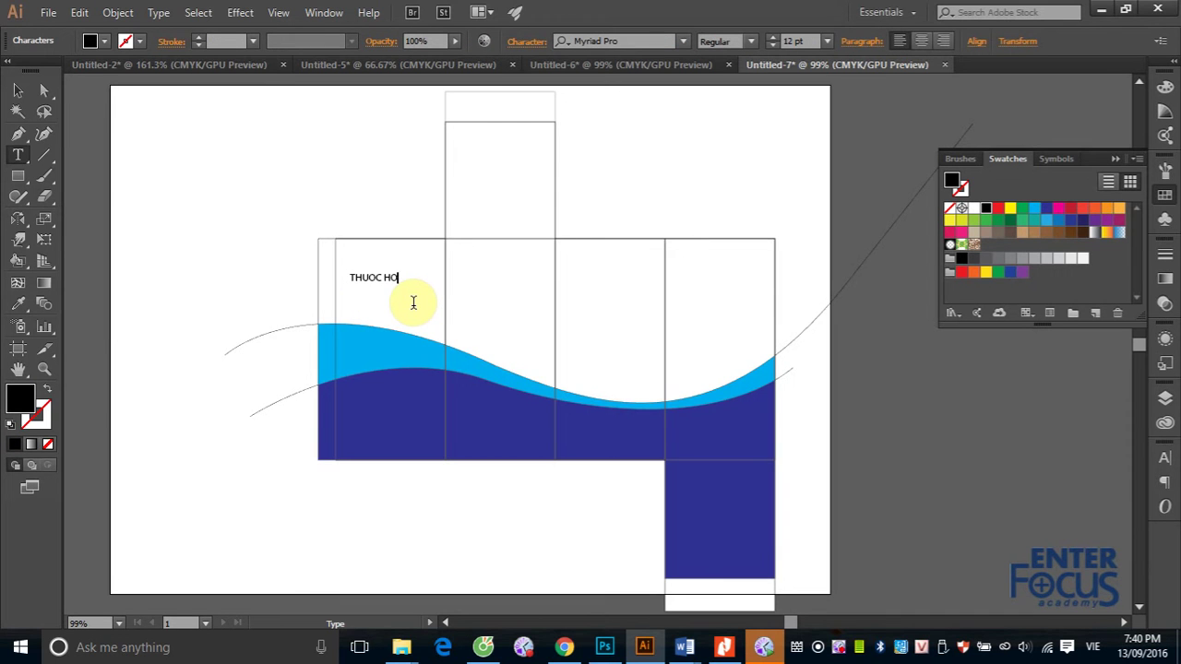
pyautogui.click(18, 91)
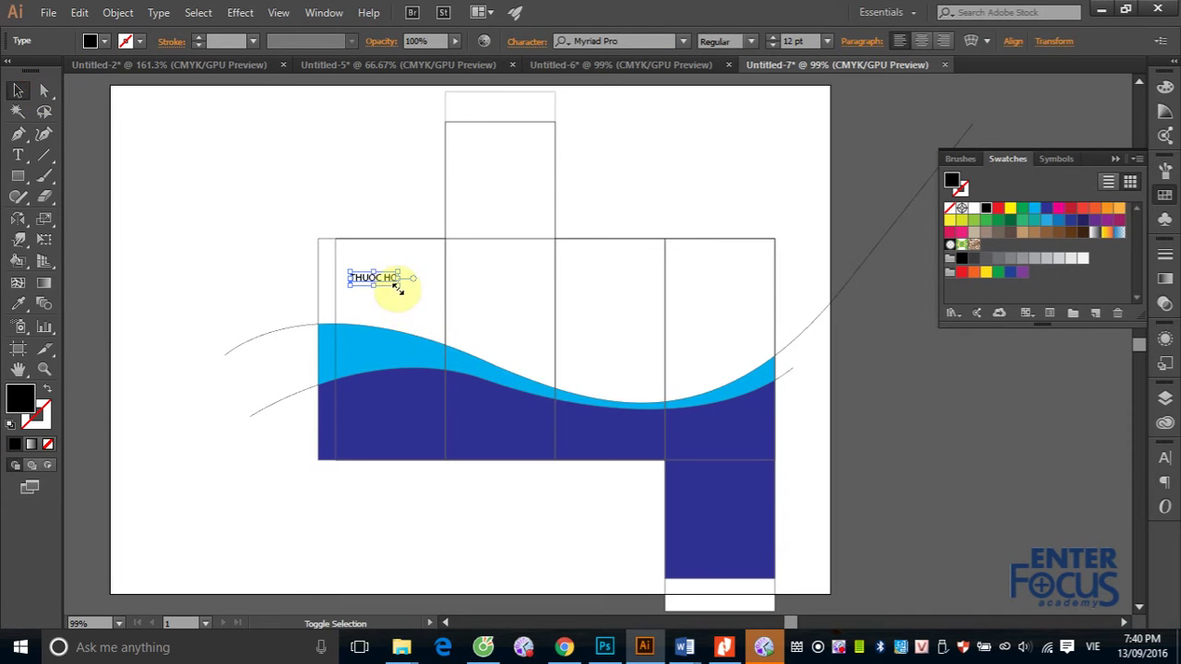
pyautogui.moveTo(397, 286)
pyautogui.mouseDown()
pyautogui.moveTo(414, 288)
pyautogui.moveTo(404, 274)
pyautogui.moveTo(646, 286)
pyautogui.moveTo(629, 277)
pyautogui.mouseUp()
pyautogui.click(690, 166)
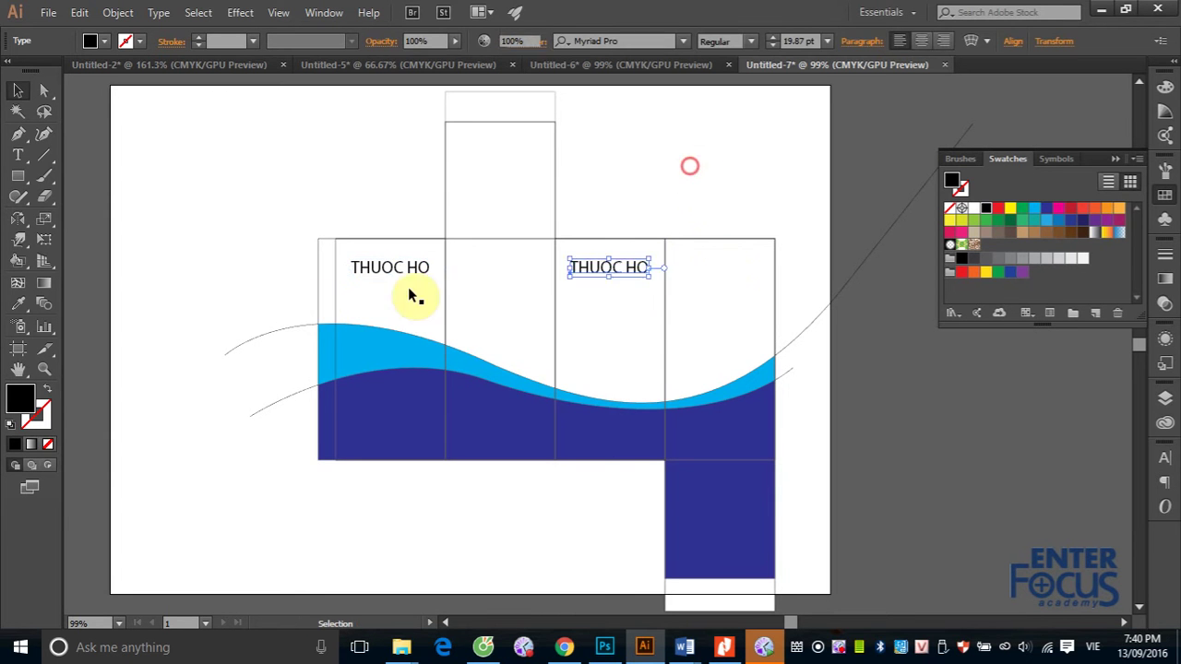
pyautogui.moveTo(27, 177); pyautogui.dragTo(61, 217)
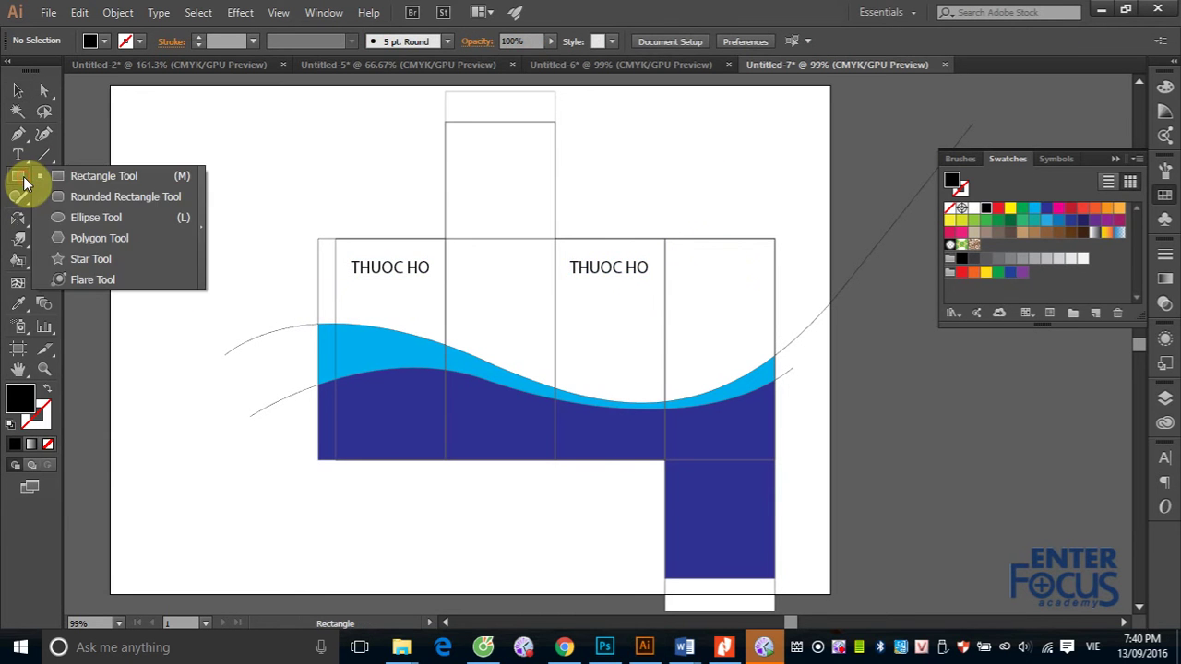
# Draw a red circle under the first THUOC HO label and copy it under the second.
pyautogui.moveTo(390, 293); pyautogui.dragTo(441, 342)
pyautogui.click(17, 90)
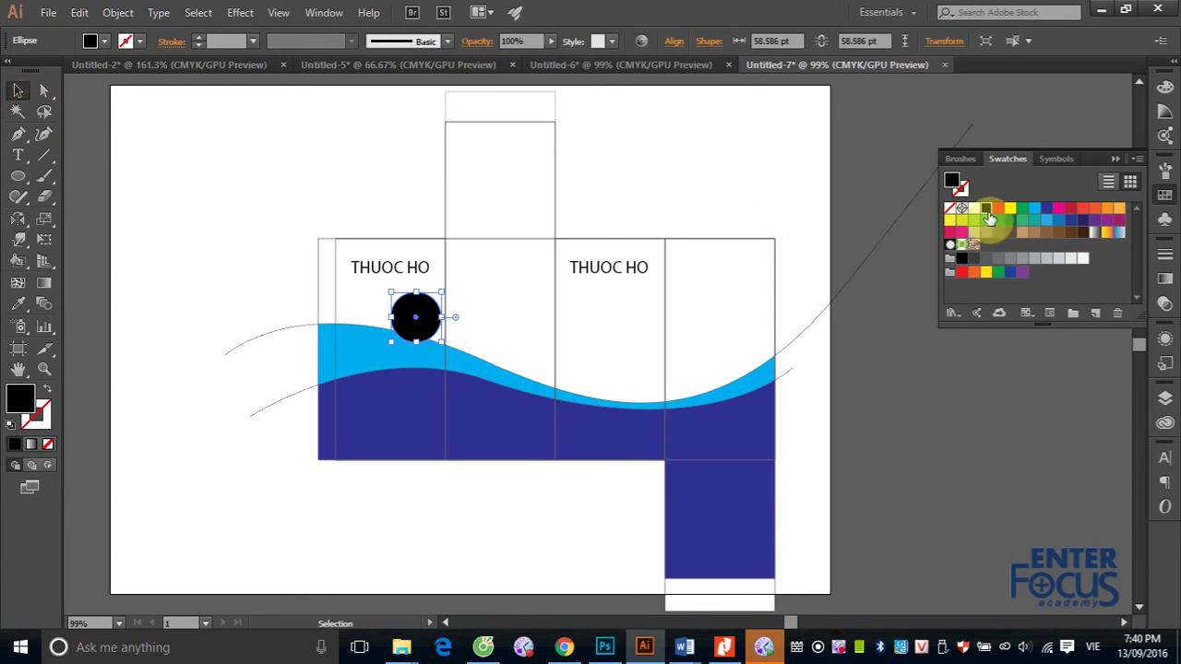
pyautogui.click(997, 207)
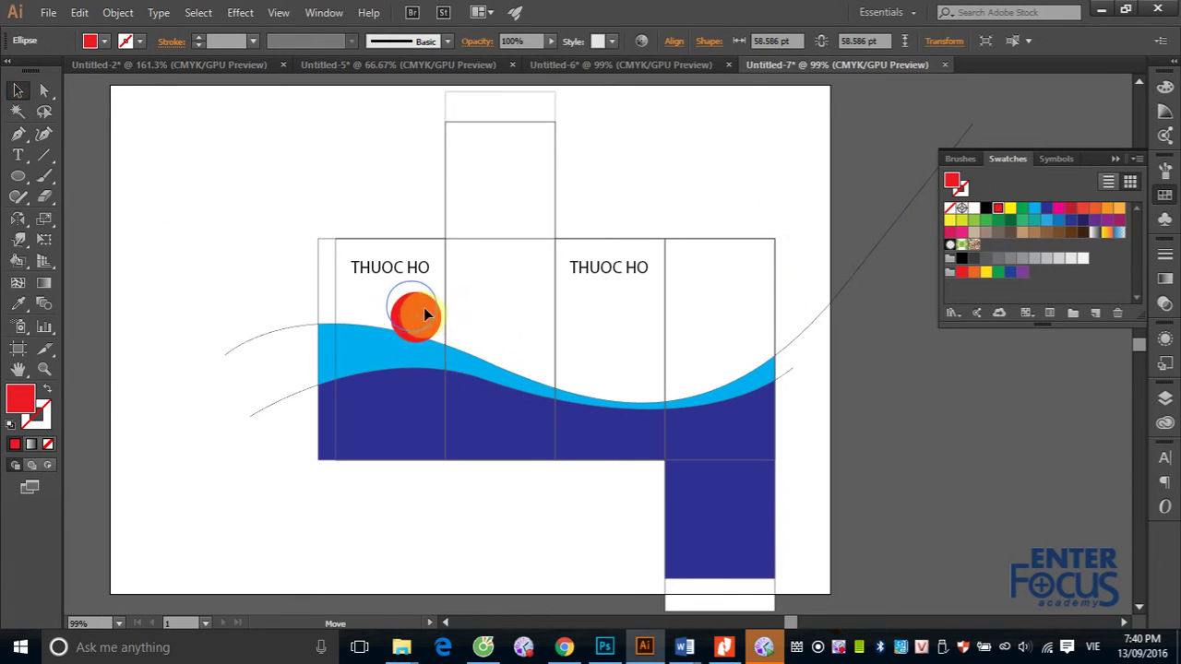
pyautogui.moveTo(424, 309)
pyautogui.mouseDown()
pyautogui.moveTo(637, 308)
pyautogui.moveTo(623, 314)
pyautogui.mouseUp()
pyautogui.click(250, 153)
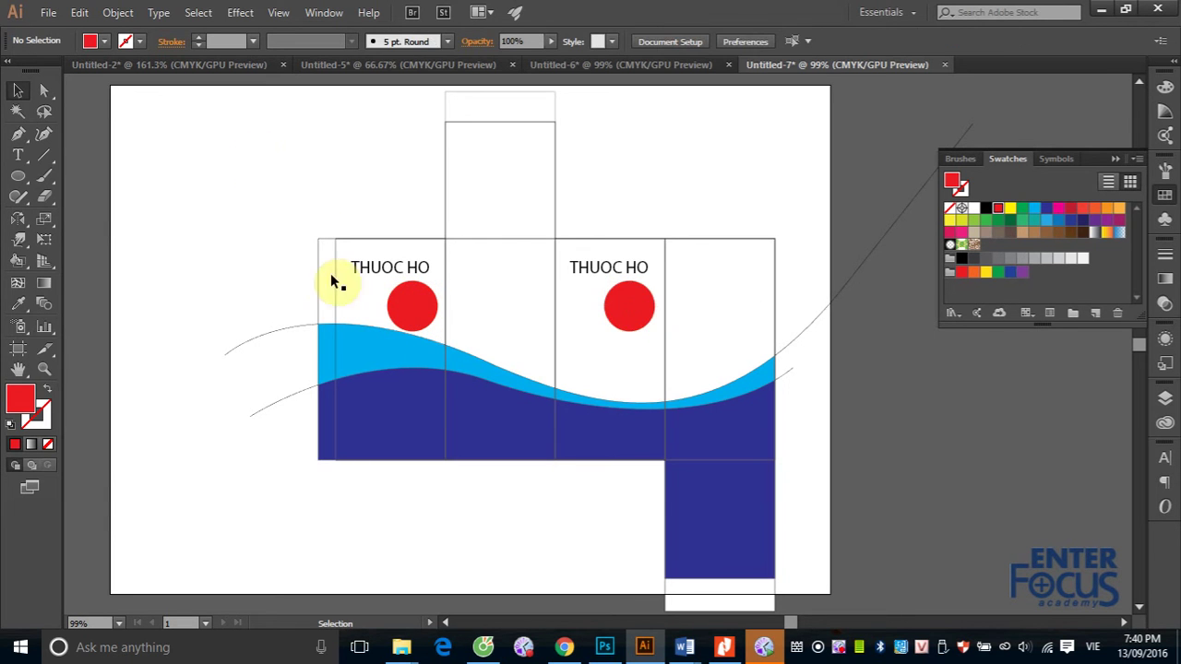
pyautogui.click(18, 177)
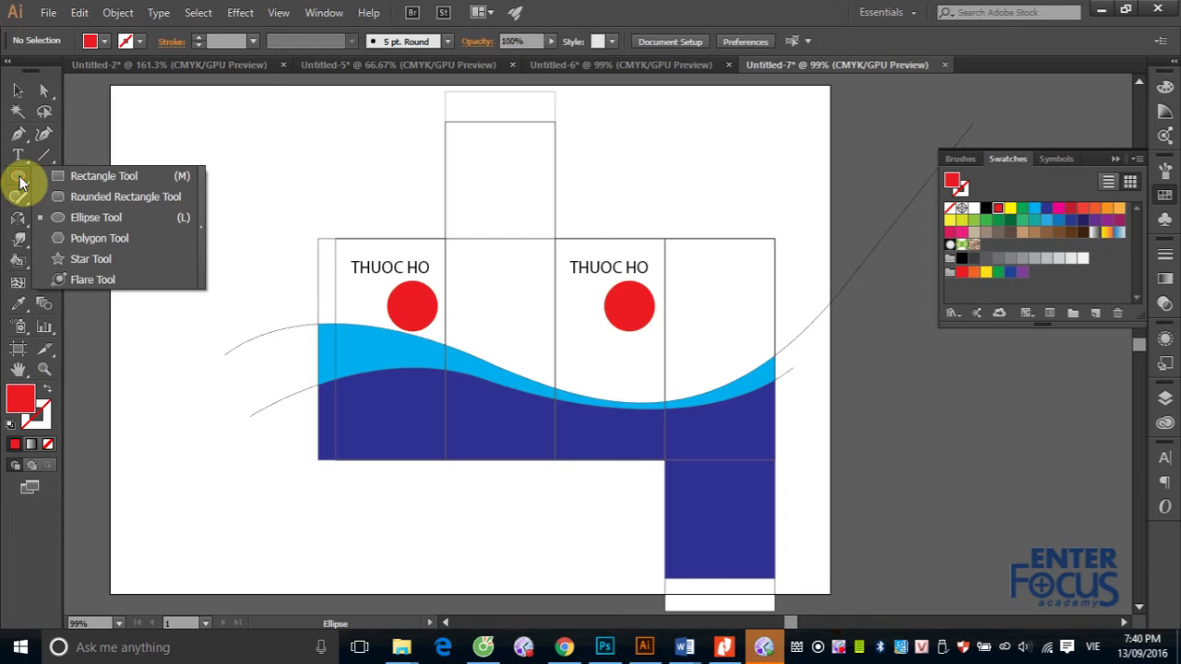
# Draw a red star on the second panel, copy it to the fourth, and select all.
pyautogui.moveTo(21, 182); pyautogui.dragTo(73, 258)
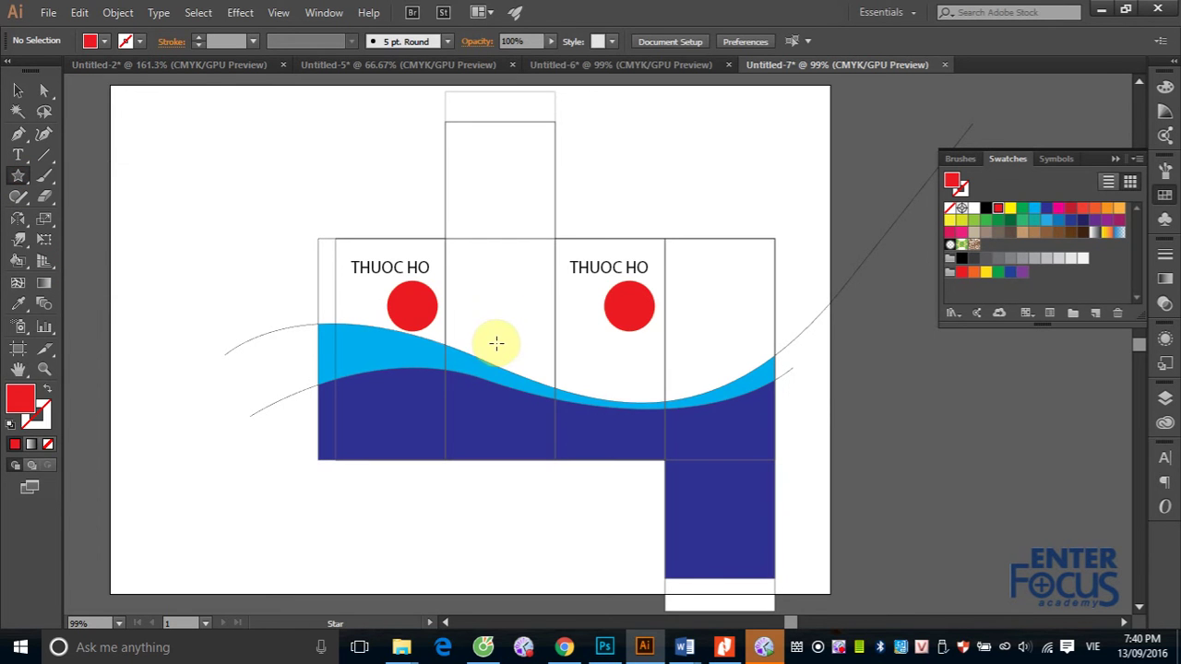
pyautogui.moveTo(496, 343)
pyautogui.mouseDown()
pyautogui.moveTo(514, 354)
pyautogui.moveTo(701, 360)
pyautogui.mouseUp()
pyautogui.click(17, 89)
pyautogui.click(699, 172)
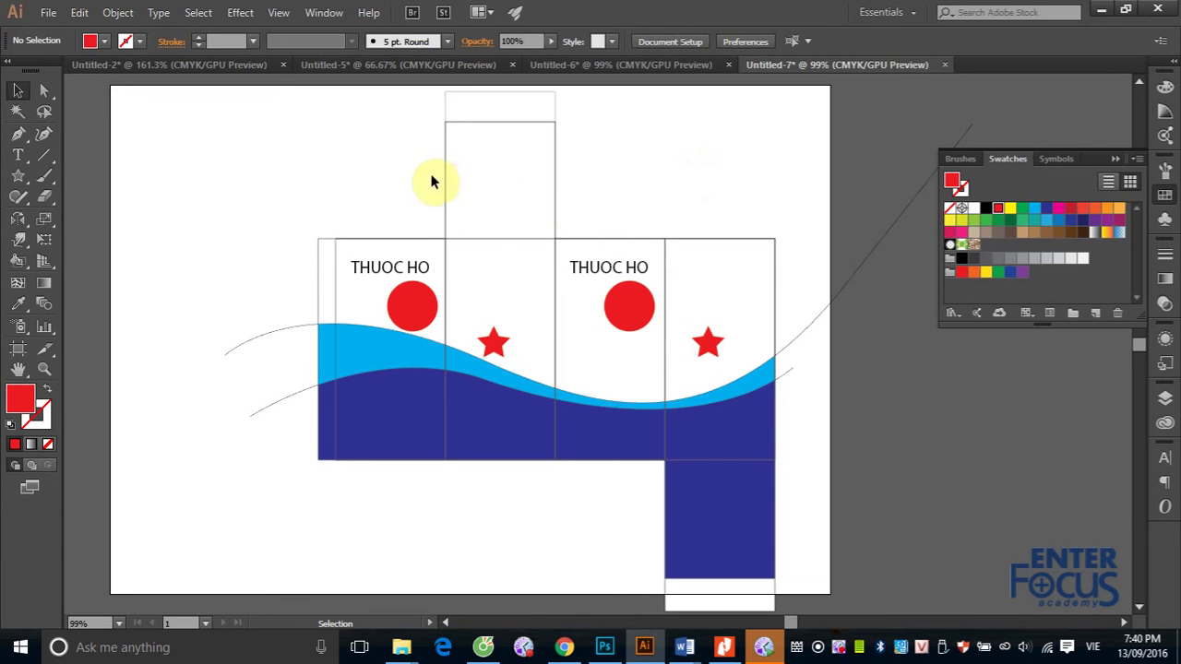
pyautogui.hotkey('ctrl', 'a')
# Make all artwork one Live Paint group and paint the top flap dark blue.
pyautogui.hotkey('ctrl', 'alt', 'x')
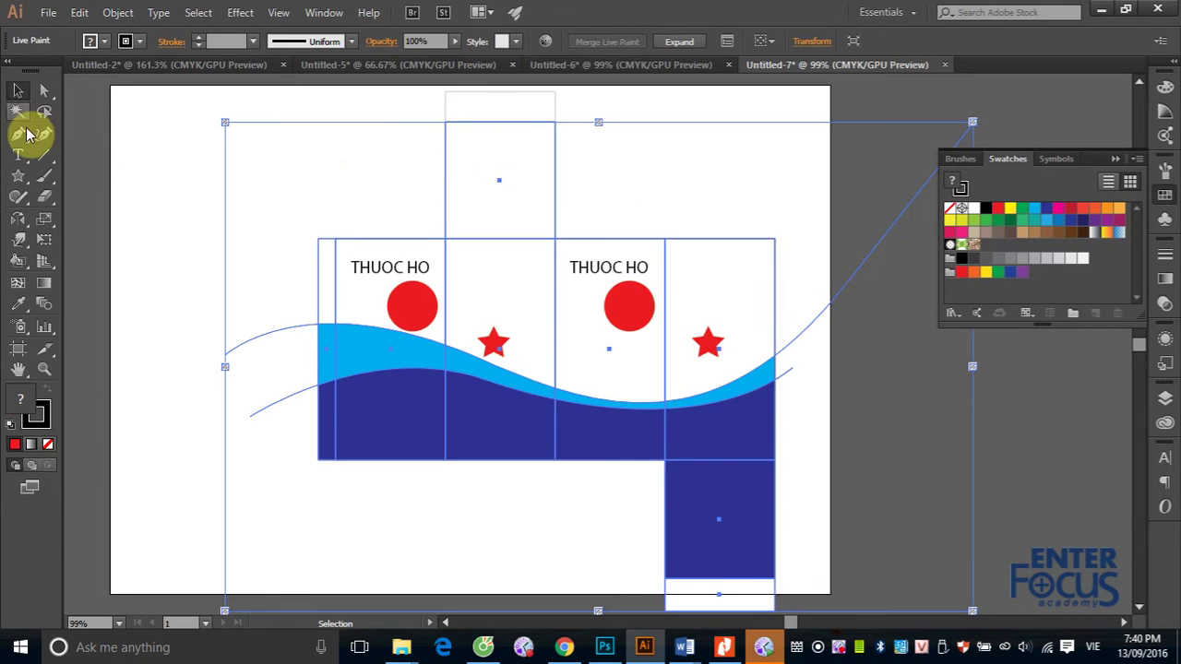
pyautogui.moveTo(18, 261); pyautogui.dragTo(111, 279)
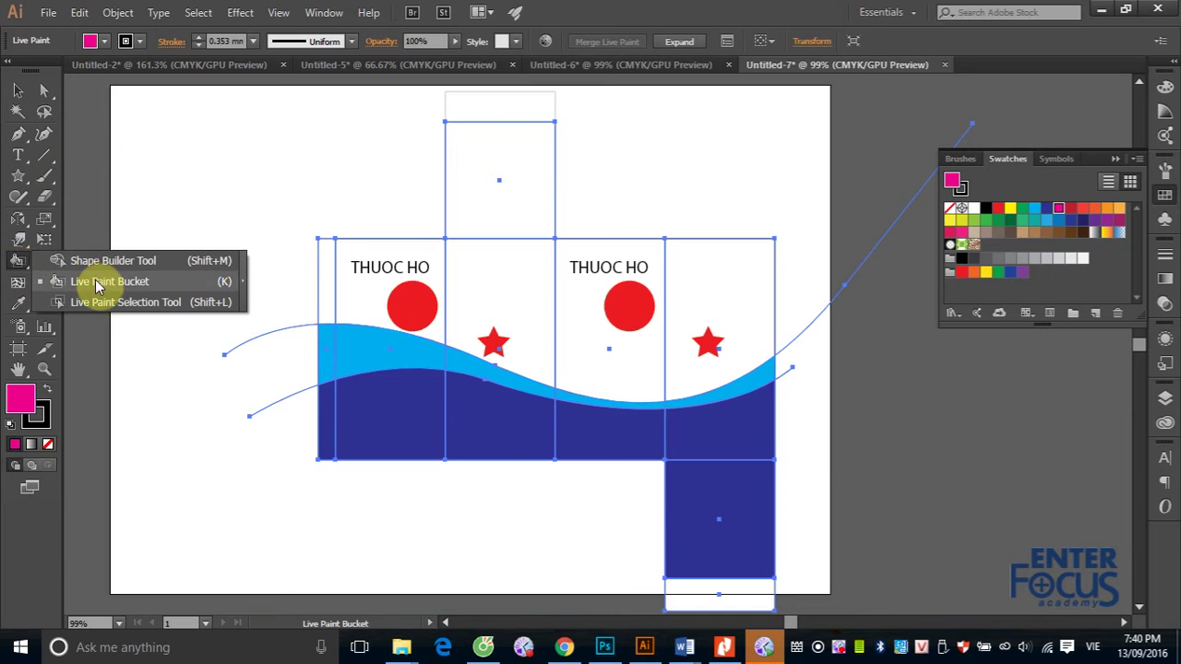
pyautogui.click(1046, 211)
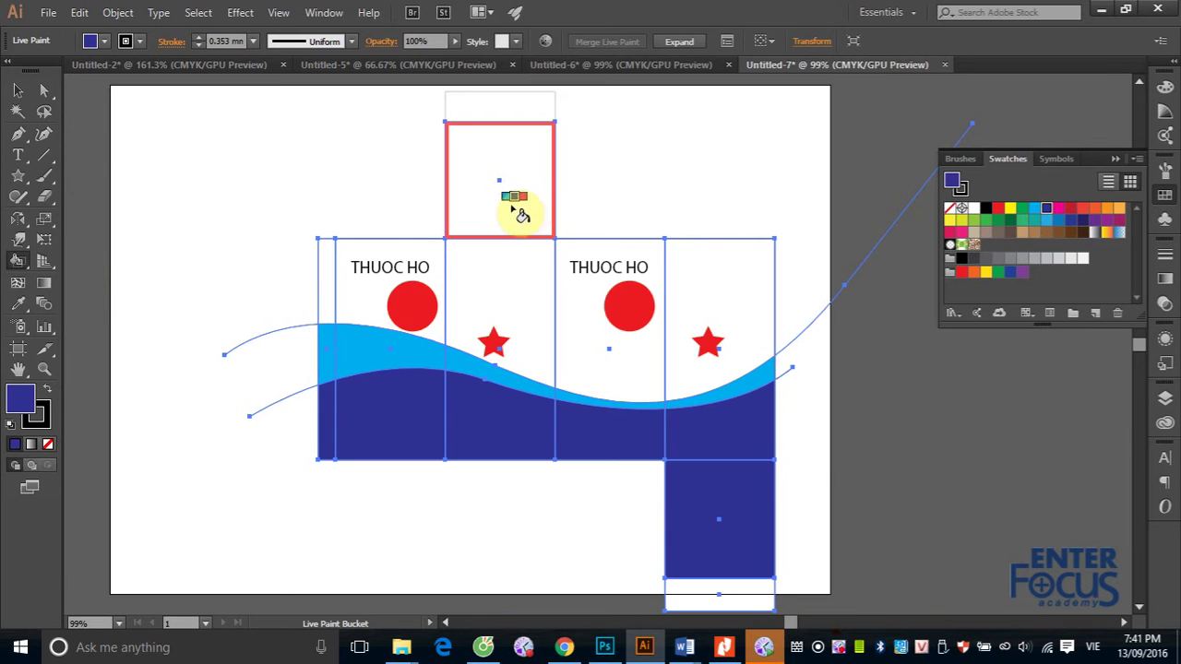
pyautogui.click(503, 217)
pyautogui.click(20, 89)
pyautogui.click(169, 157)
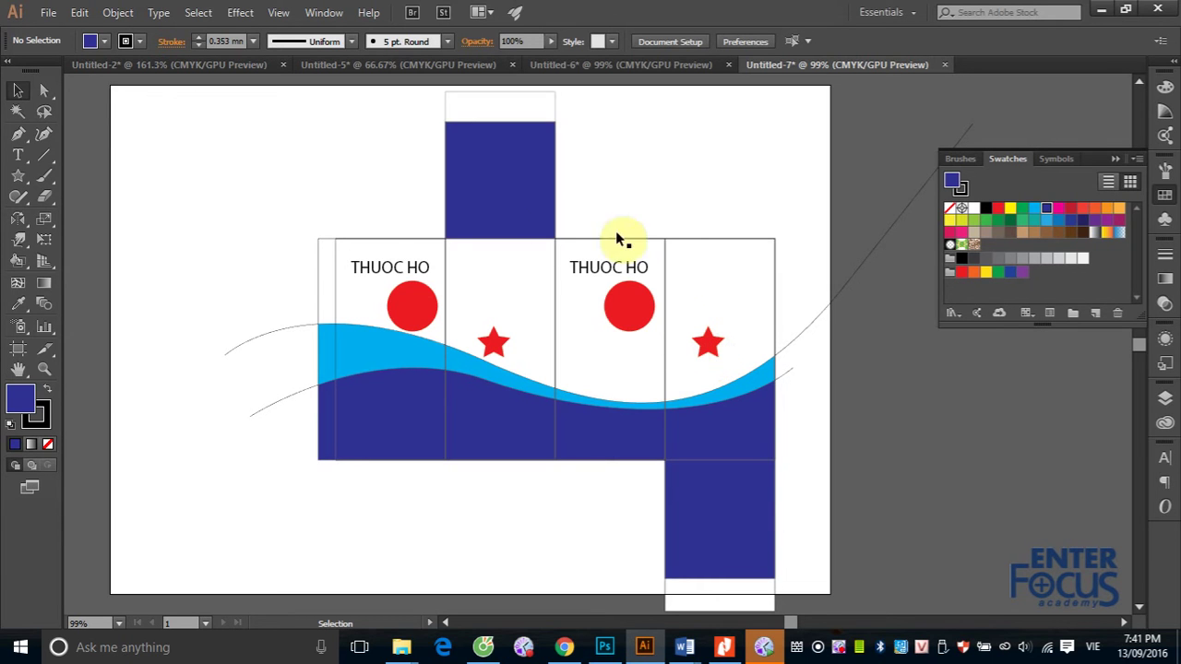
# Expand the Live Paint artwork into ordinary shapes with Object > Expand.
pyautogui.click(259, 342)
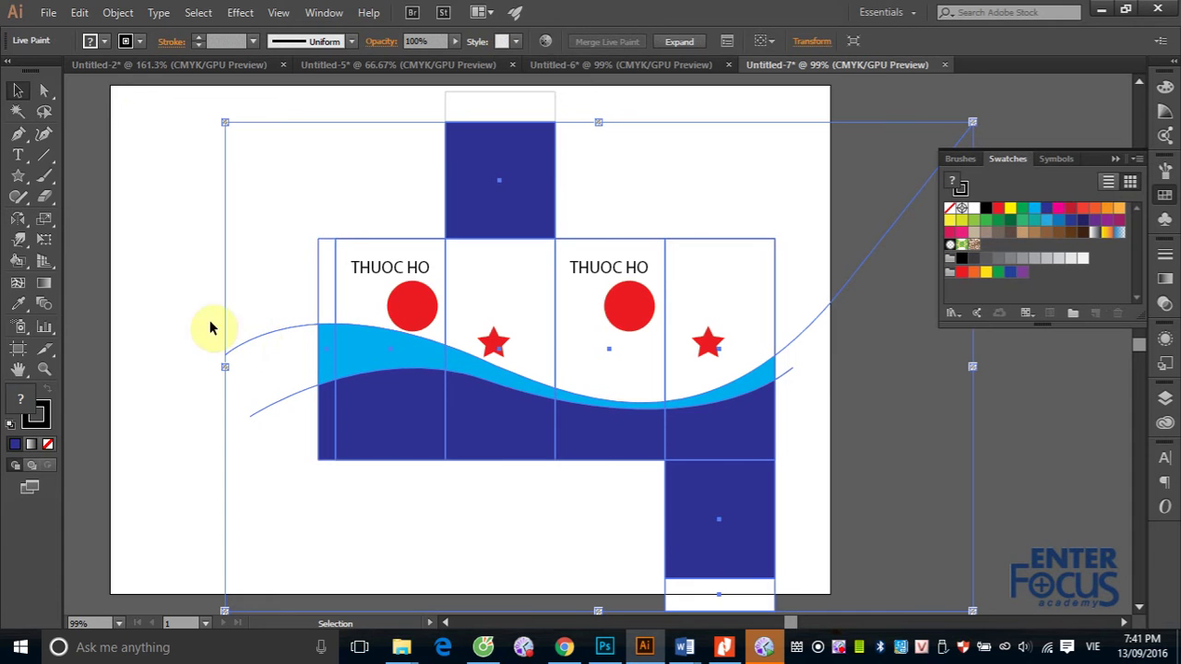
pyautogui.click(118, 13)
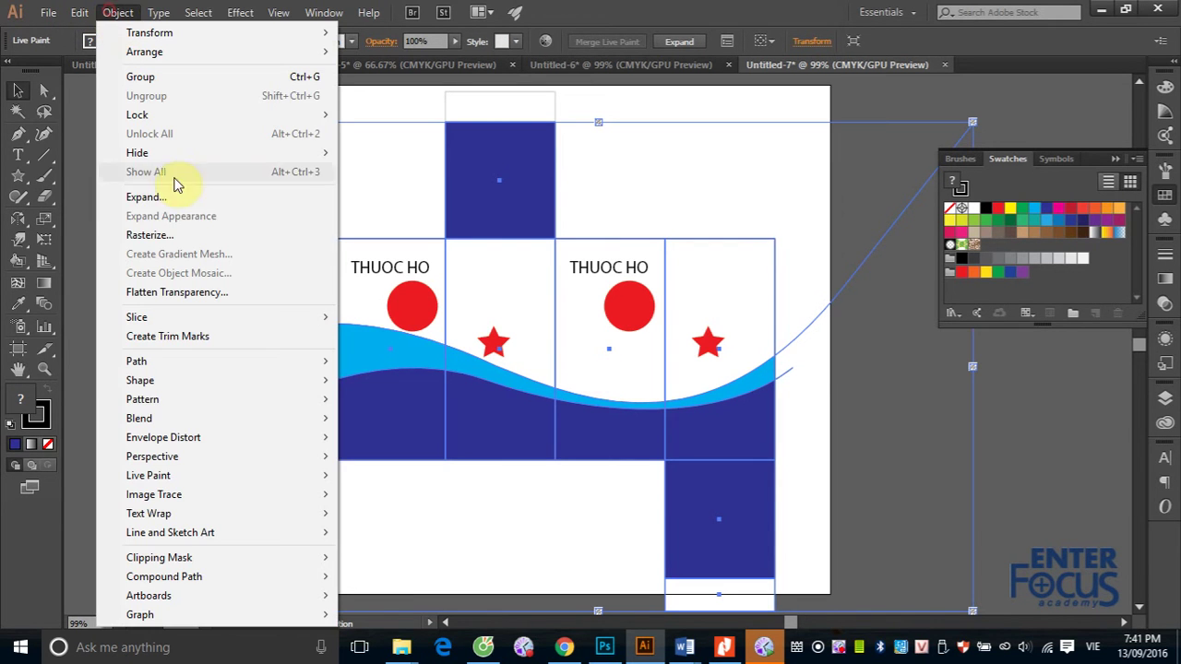
pyautogui.click(150, 197)
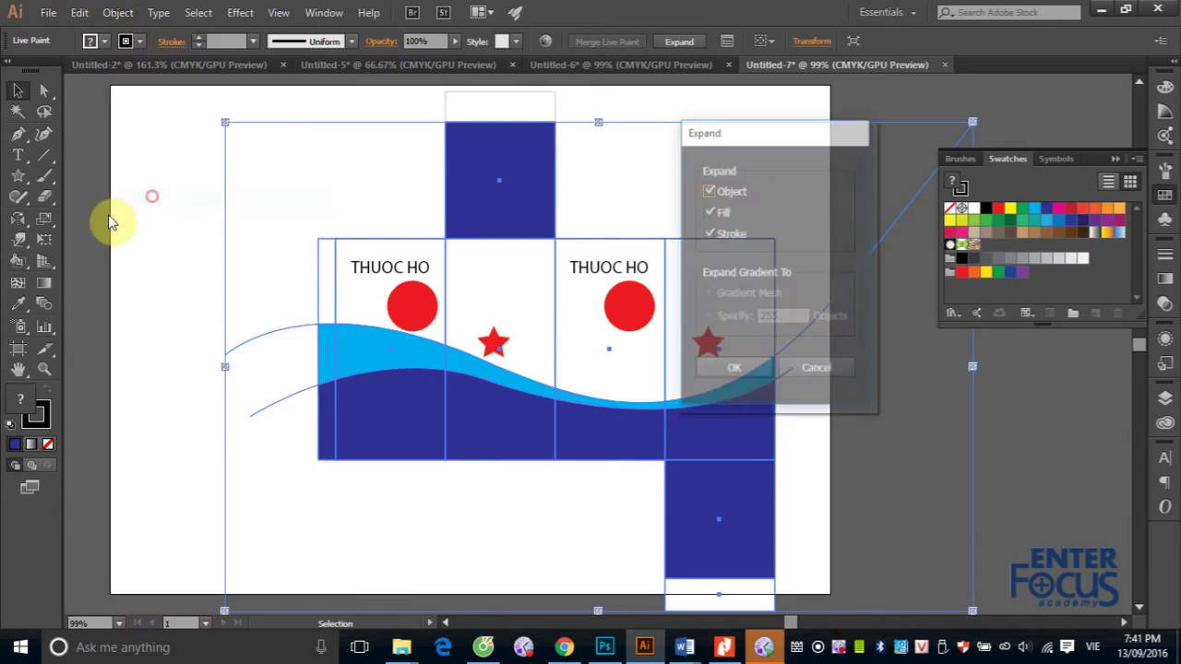
pyautogui.click(700, 371)
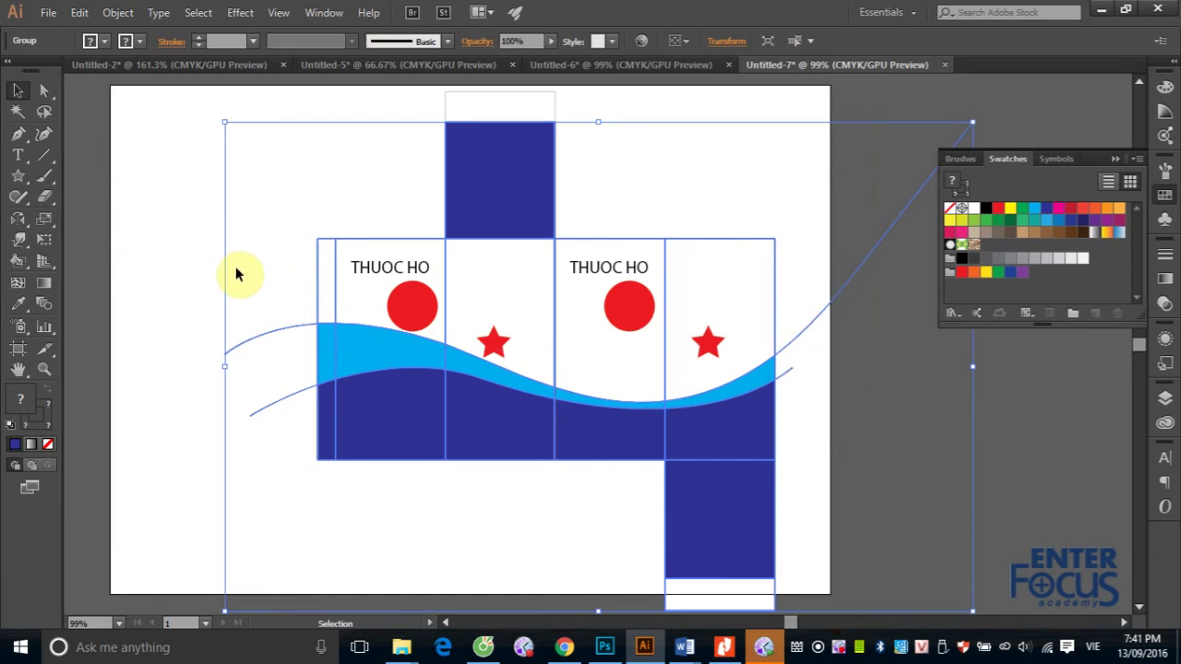
pyautogui.click(150, 245)
# Ungroup the expanded artwork twice.
pyautogui.moveTo(201, 282); pyautogui.dragTo(288, 452)
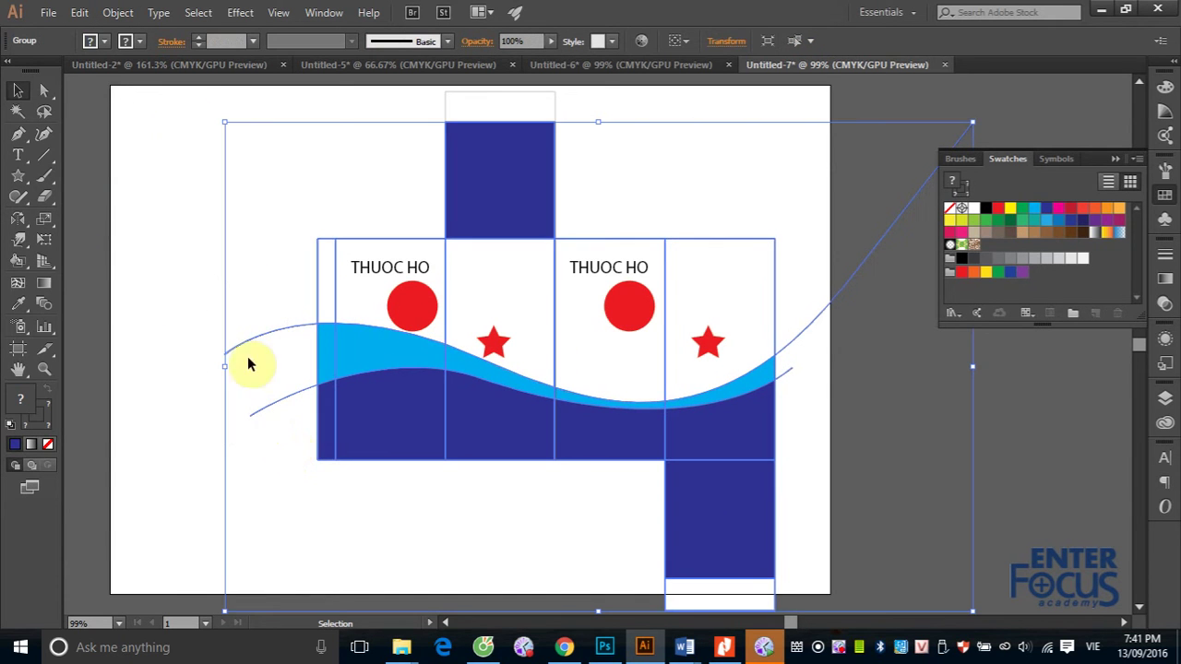
pyautogui.click(118, 13)
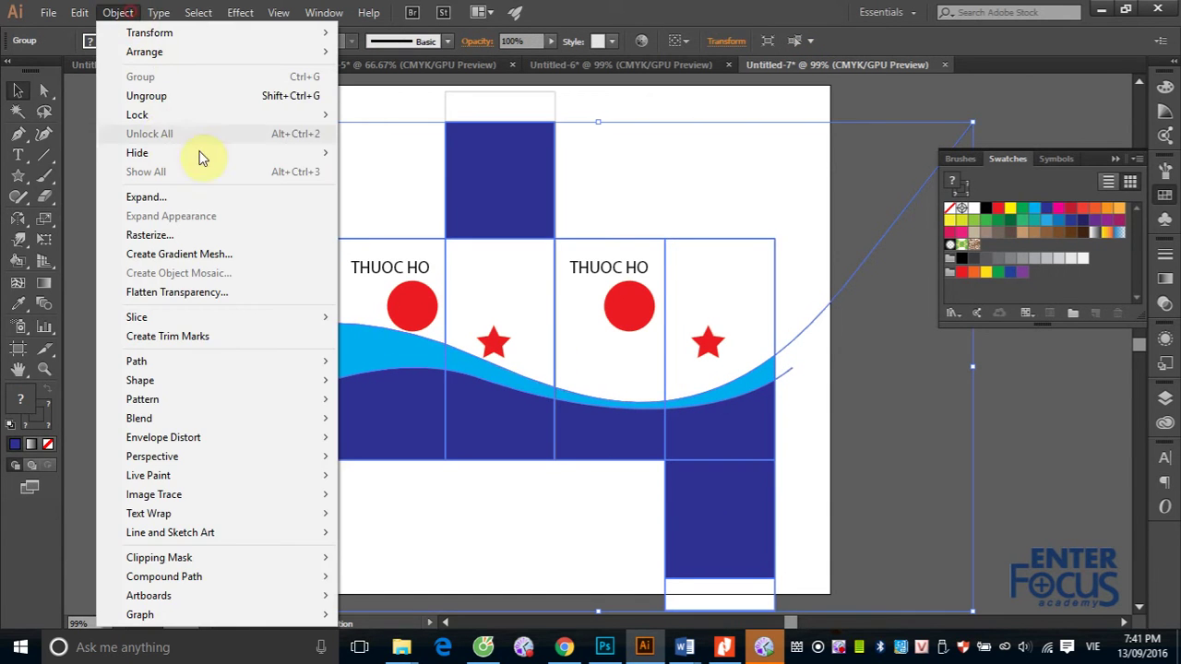
pyautogui.click(147, 96)
pyautogui.moveTo(201, 257); pyautogui.dragTo(246, 350)
pyautogui.moveTo(276, 447); pyautogui.dragTo(277, 447)
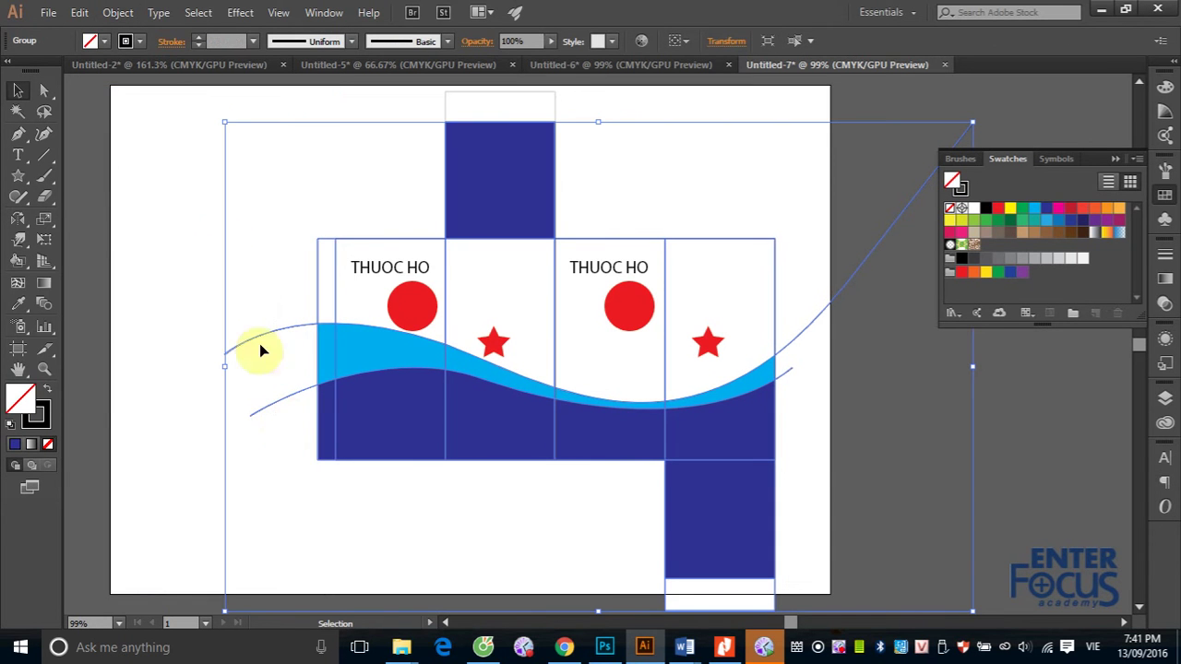
pyautogui.click(118, 13)
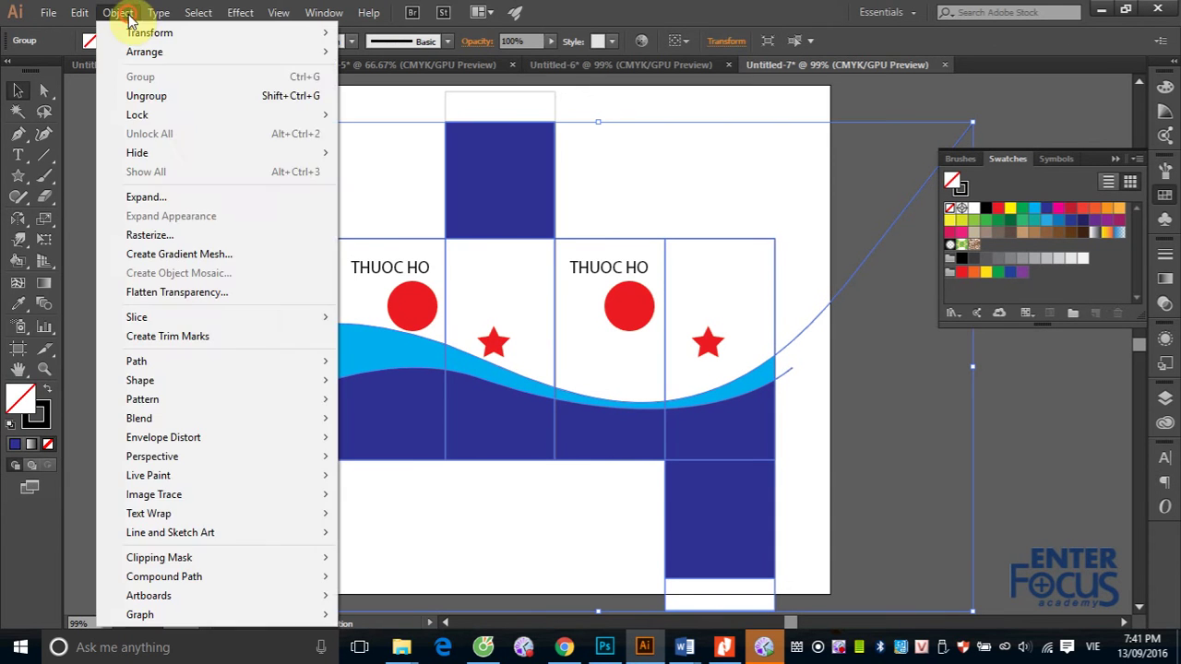
pyautogui.click(148, 96)
pyautogui.click(148, 221)
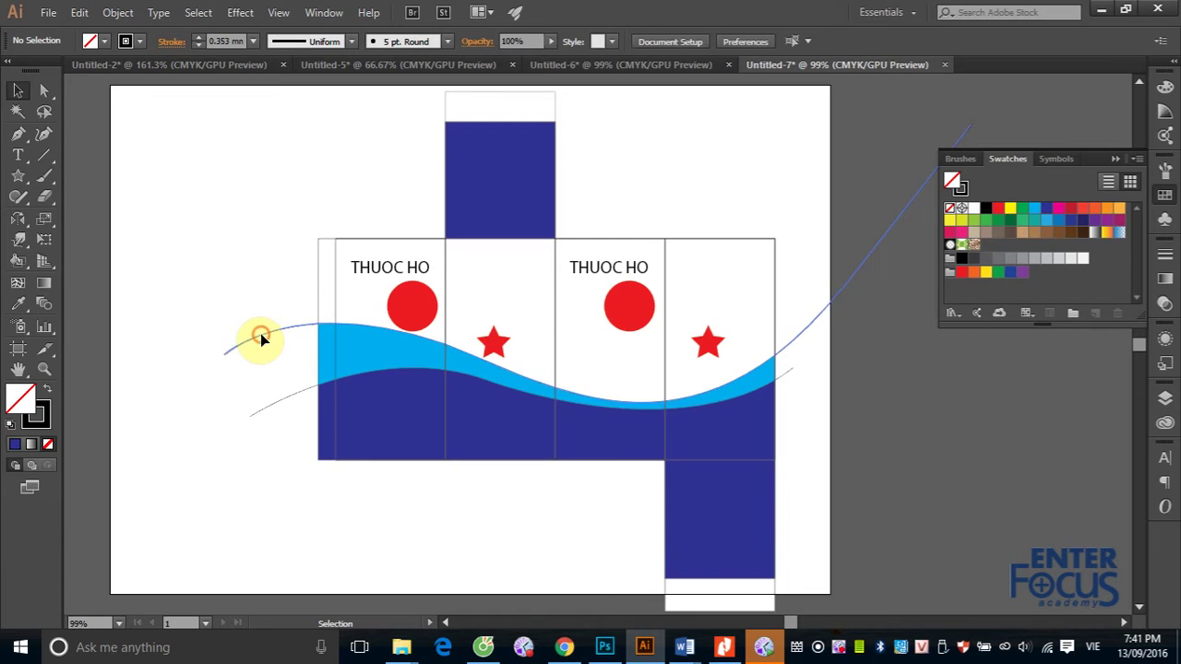
# Delete the two stray wave curves extending beyond the panels.
pyautogui.click(260, 333)
pyautogui.press('Delete')
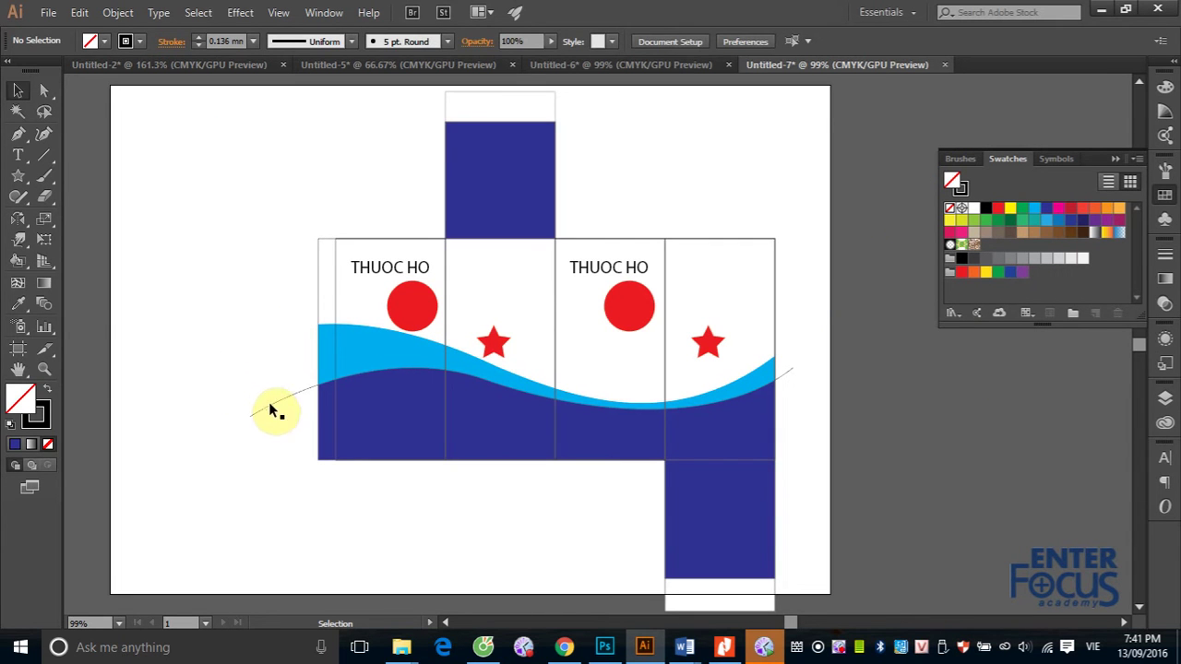
pyautogui.click(268, 406)
pyautogui.press('Delete')
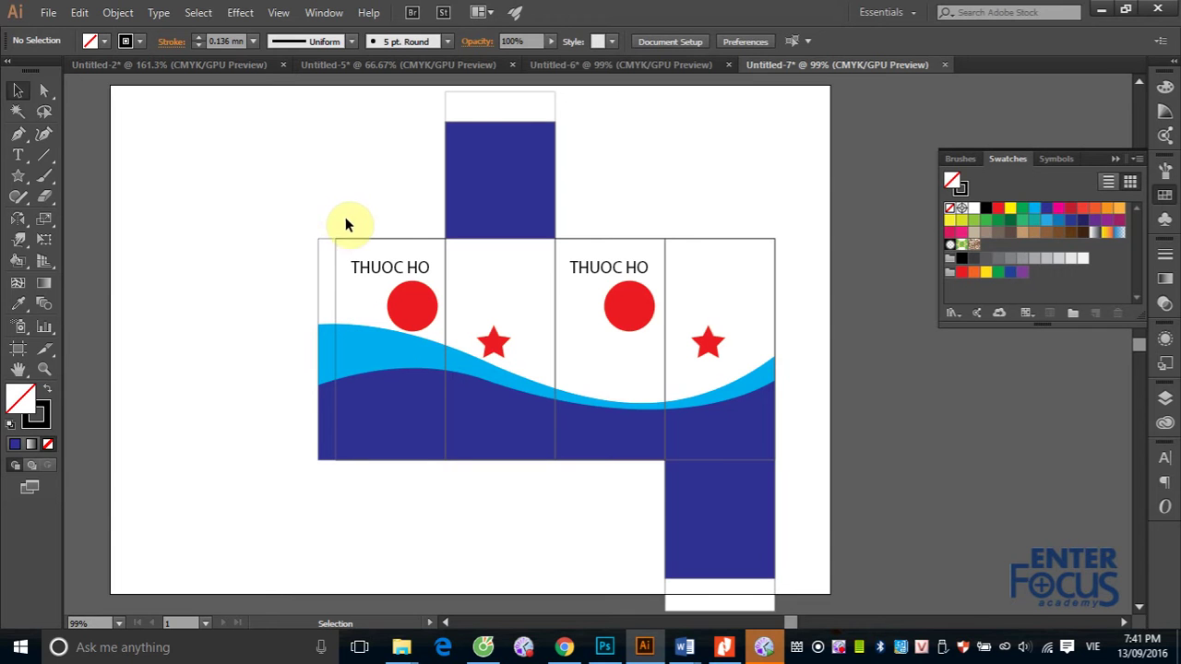
pyautogui.moveTo(341, 223); pyautogui.dragTo(430, 495)
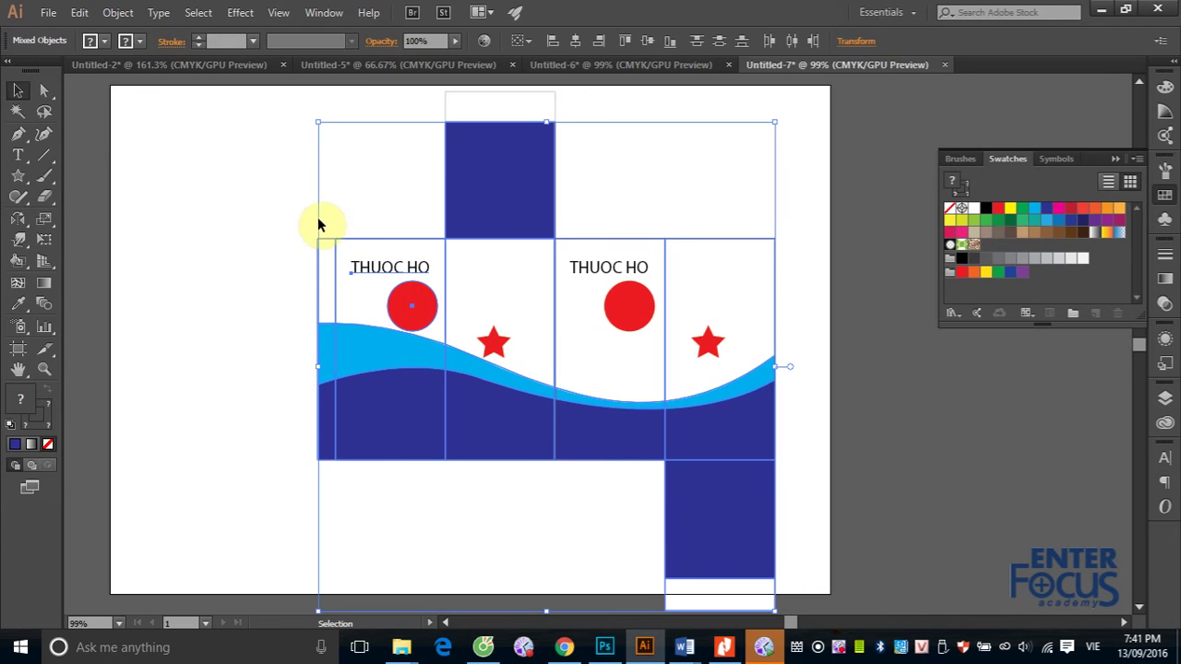
pyautogui.click(204, 169)
pyautogui.click(389, 239)
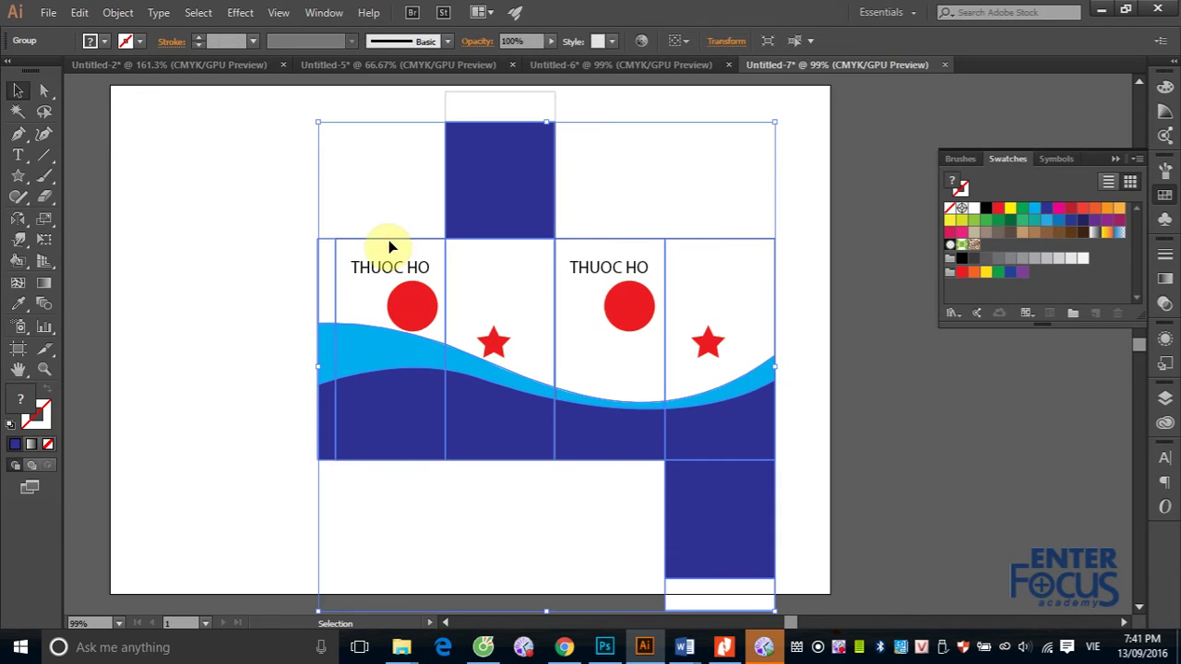
pyautogui.click(116, 13)
pyautogui.click(146, 95)
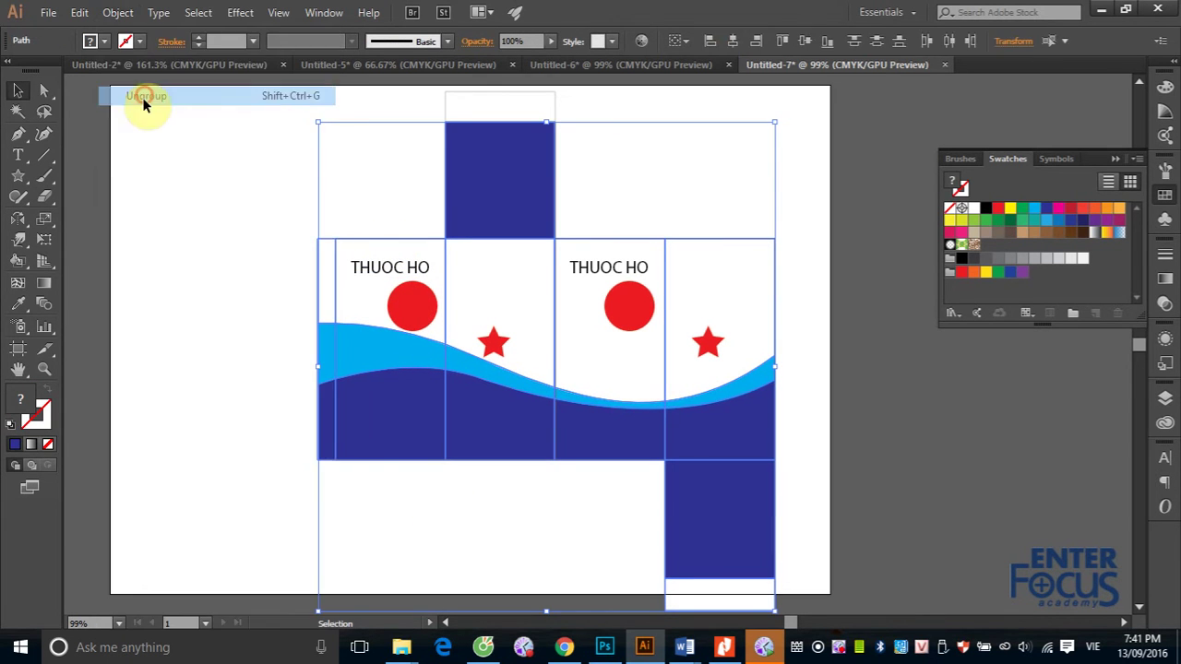
pyautogui.click(206, 176)
pyautogui.click(360, 212)
pyautogui.moveTo(360, 212); pyautogui.dragTo(435, 482)
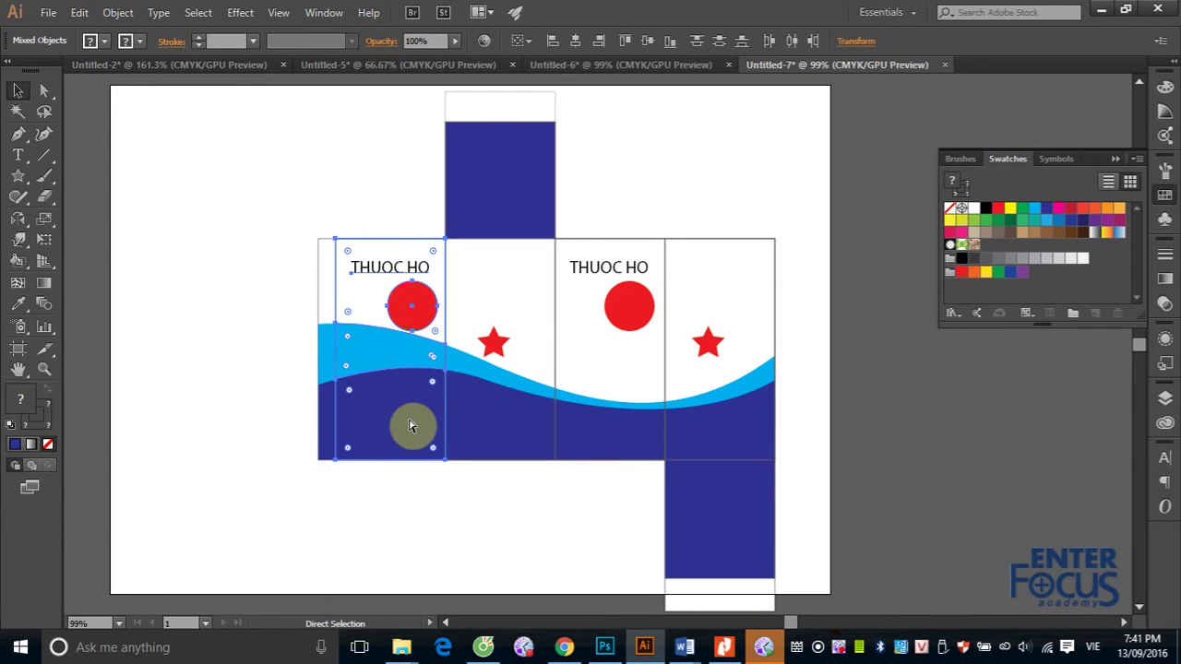
pyautogui.hotkey('ctrl', 'g')
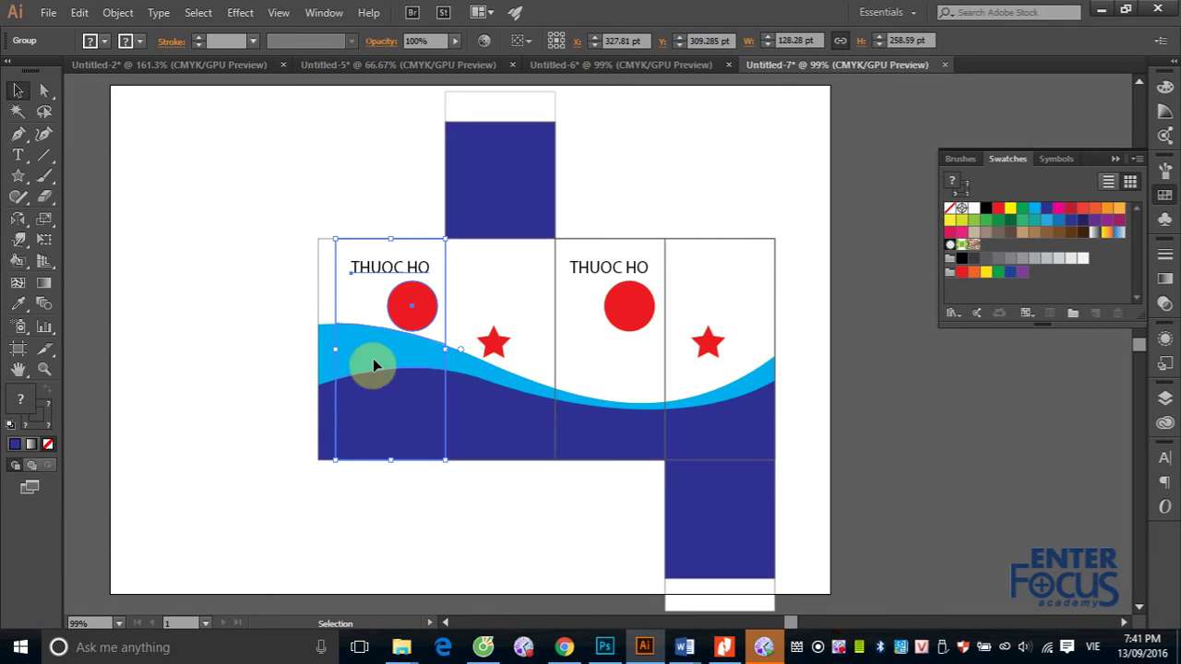
pyautogui.click(332, 179)
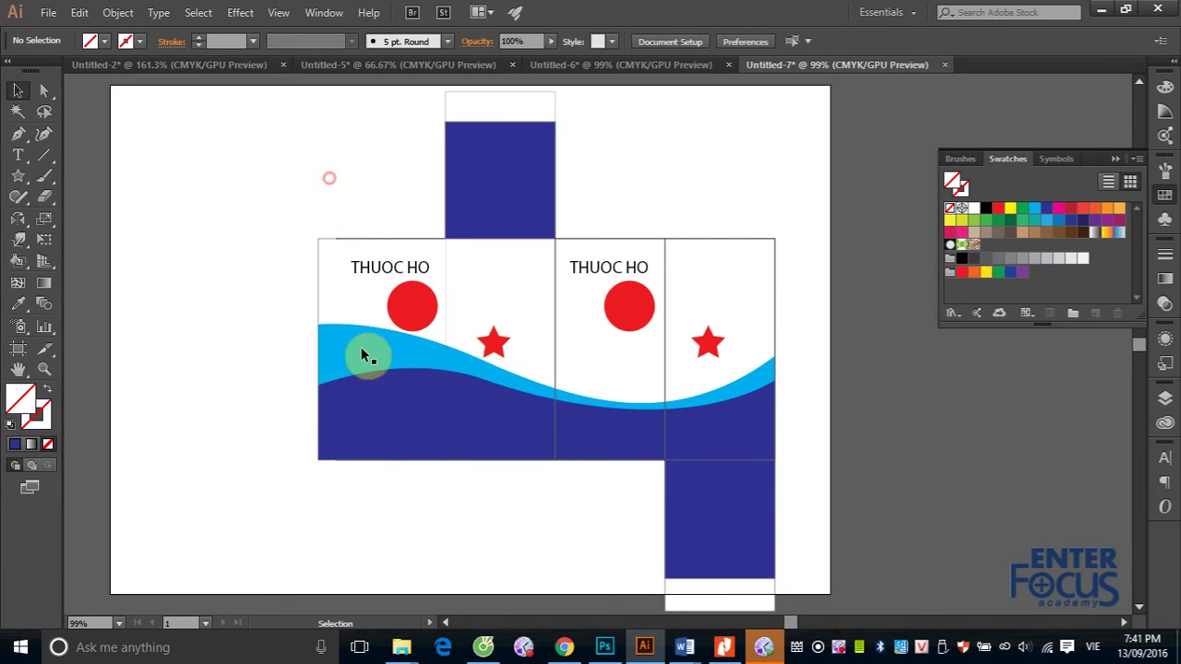
pyautogui.moveTo(346, 236); pyautogui.dragTo(363, 356)
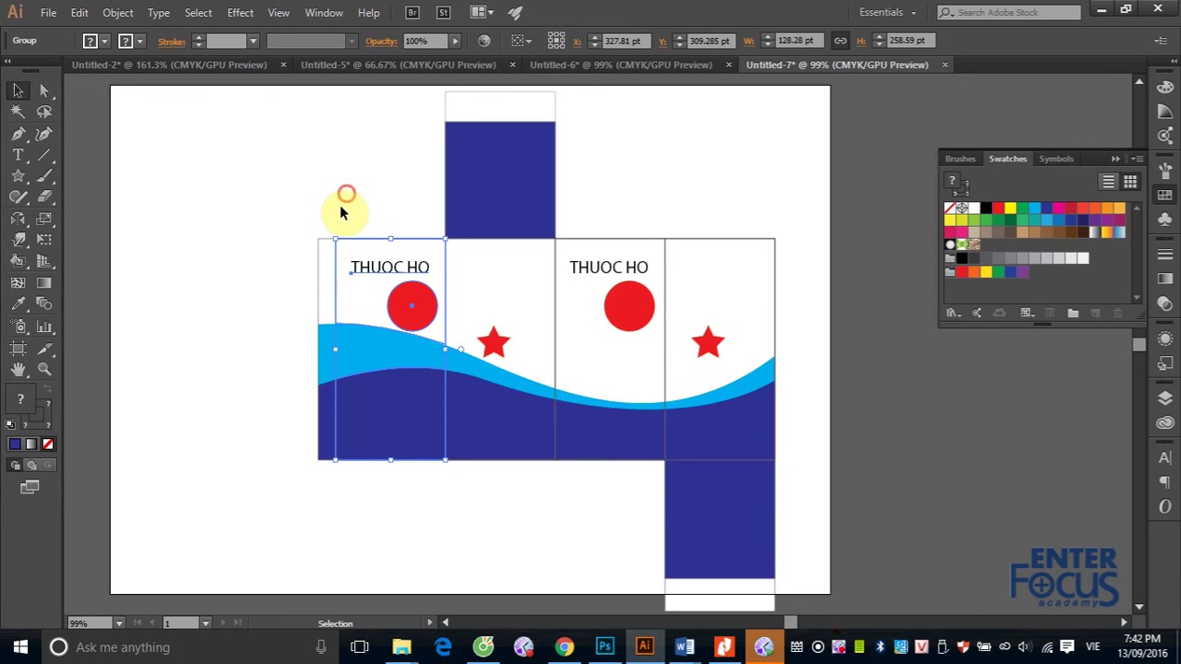
pyautogui.moveTo(338, 197); pyautogui.dragTo(428, 495)
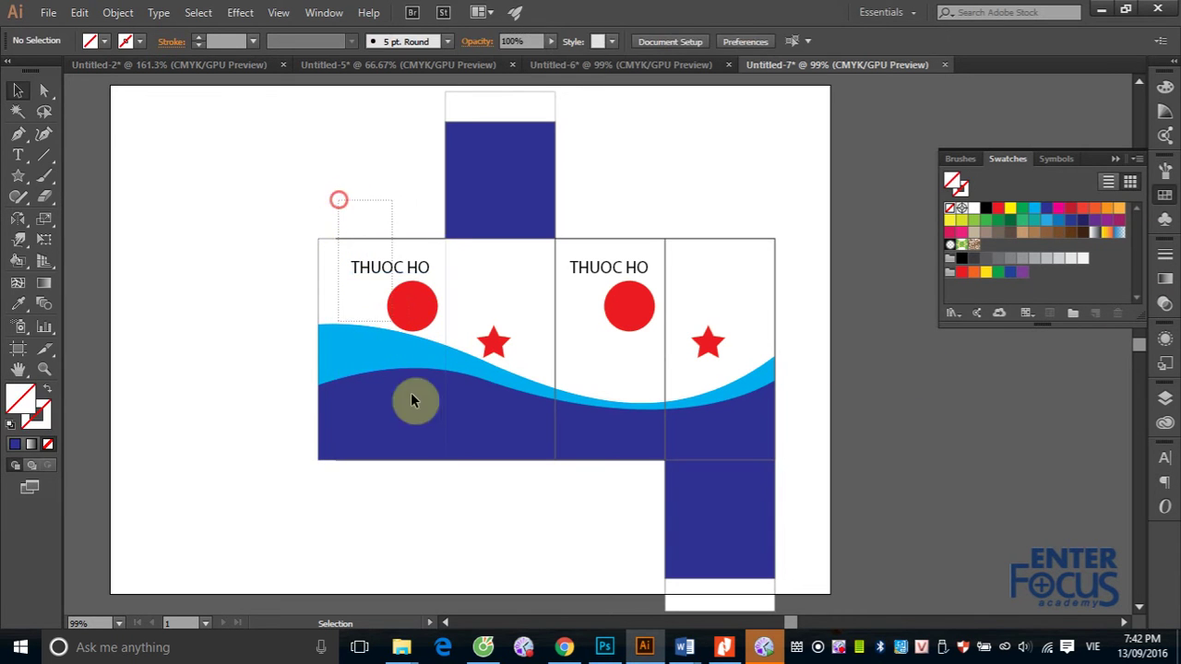
# Save the left face as a static Graphic symbol named m1.
pyautogui.click(1165, 223)
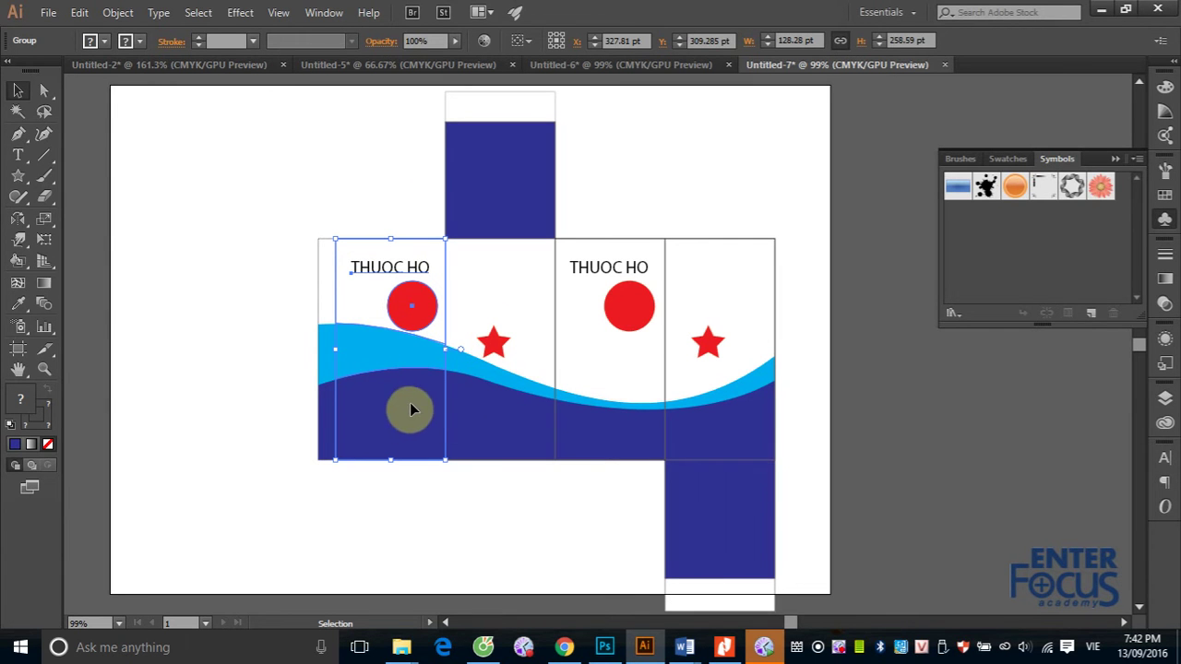
pyautogui.click(1089, 314)
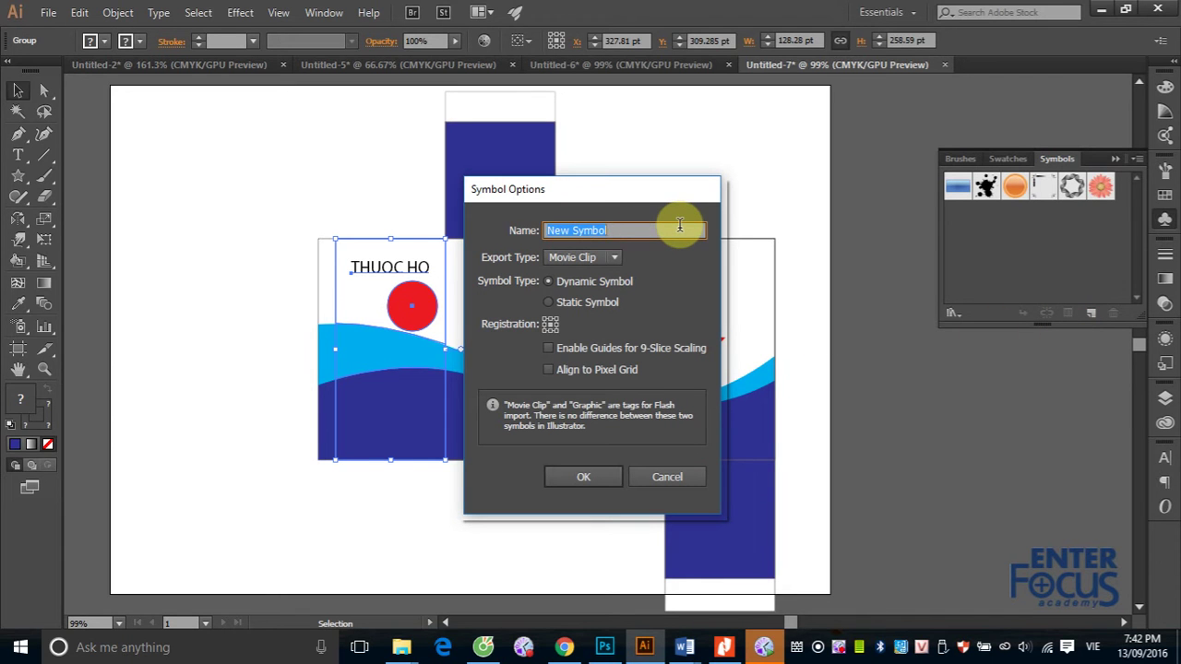
pyautogui.write('m1')
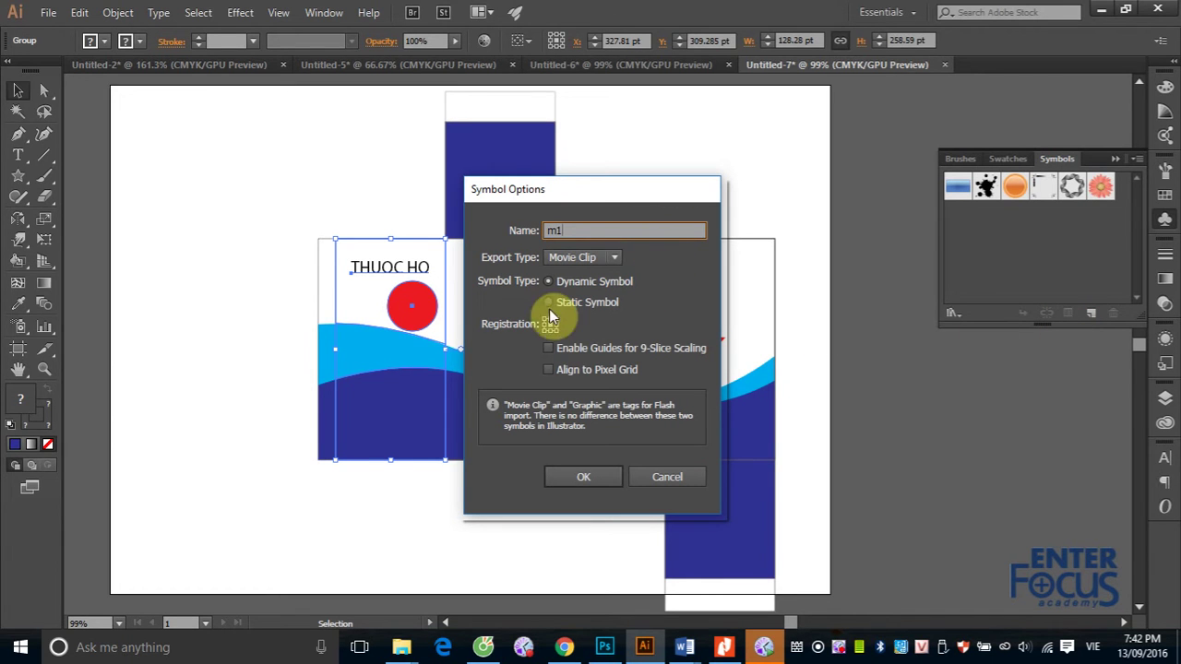
pyautogui.click(550, 303)
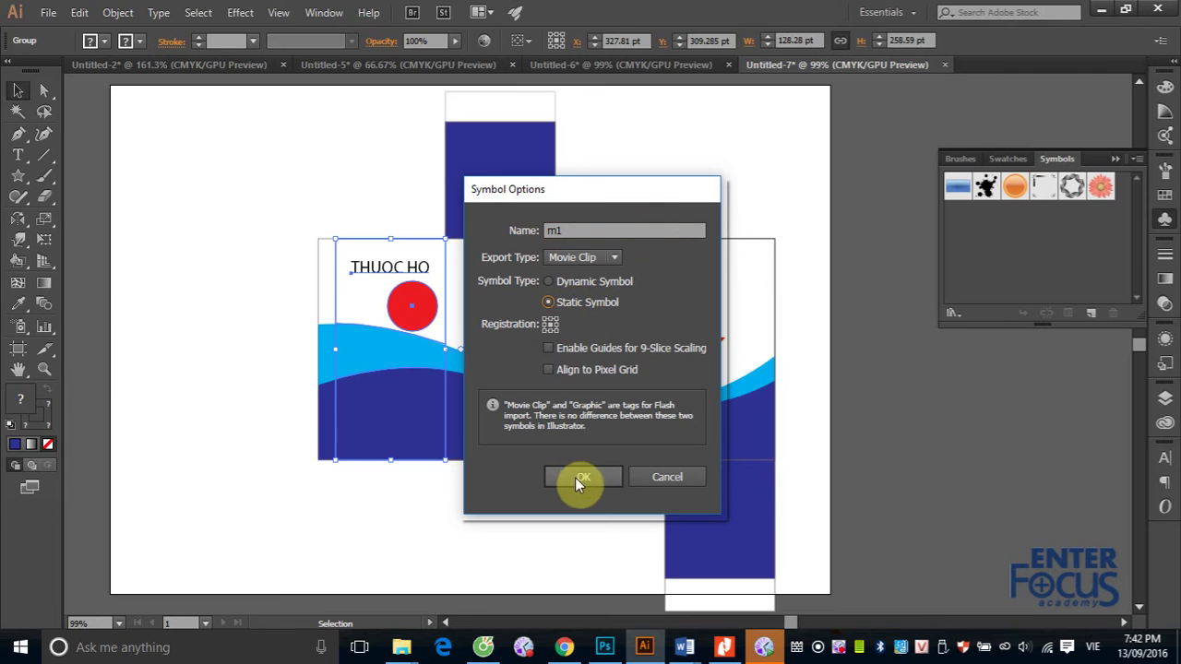
pyautogui.click(613, 258)
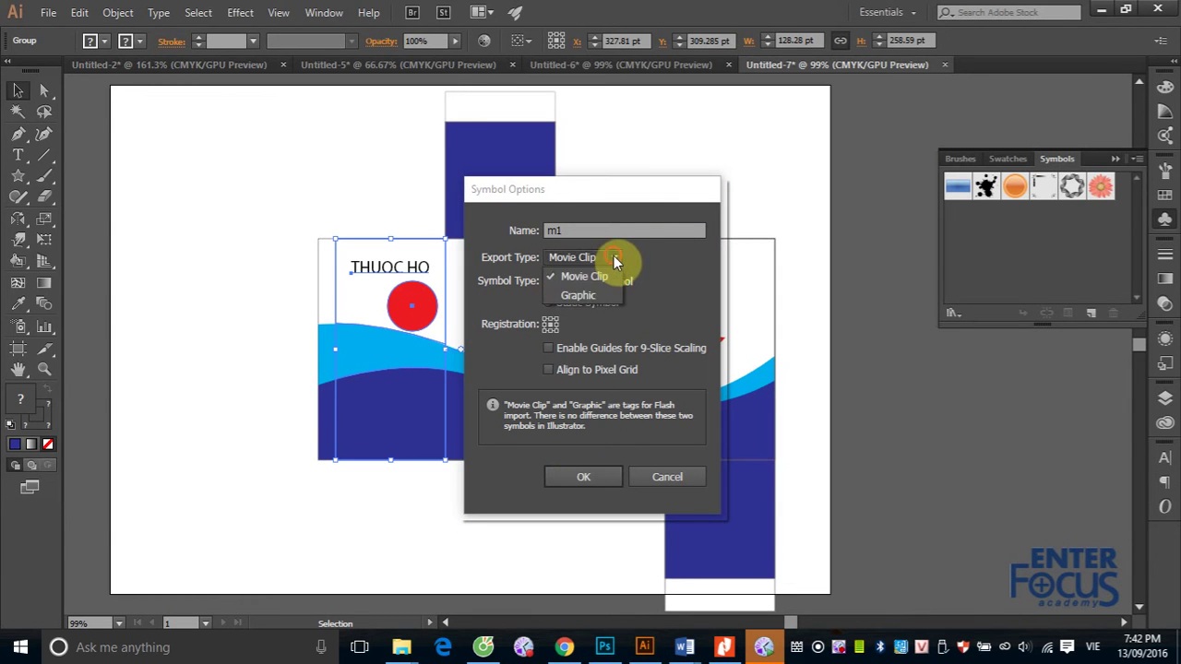
pyautogui.click(577, 295)
pyautogui.click(583, 477)
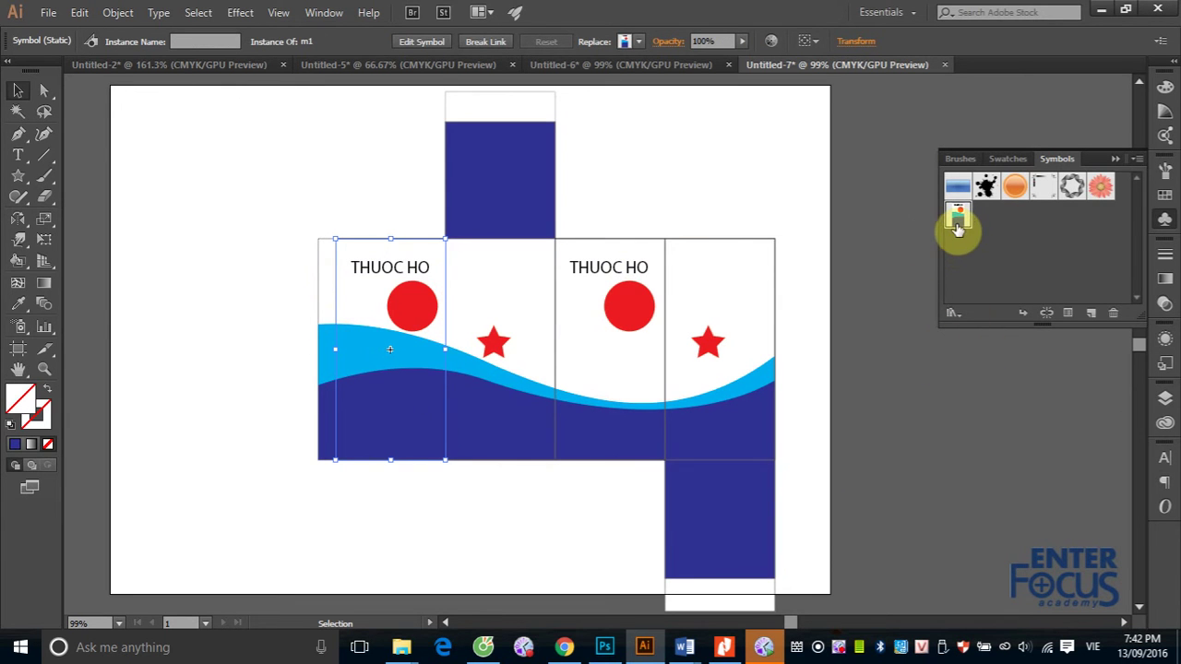
pyautogui.click(627, 190)
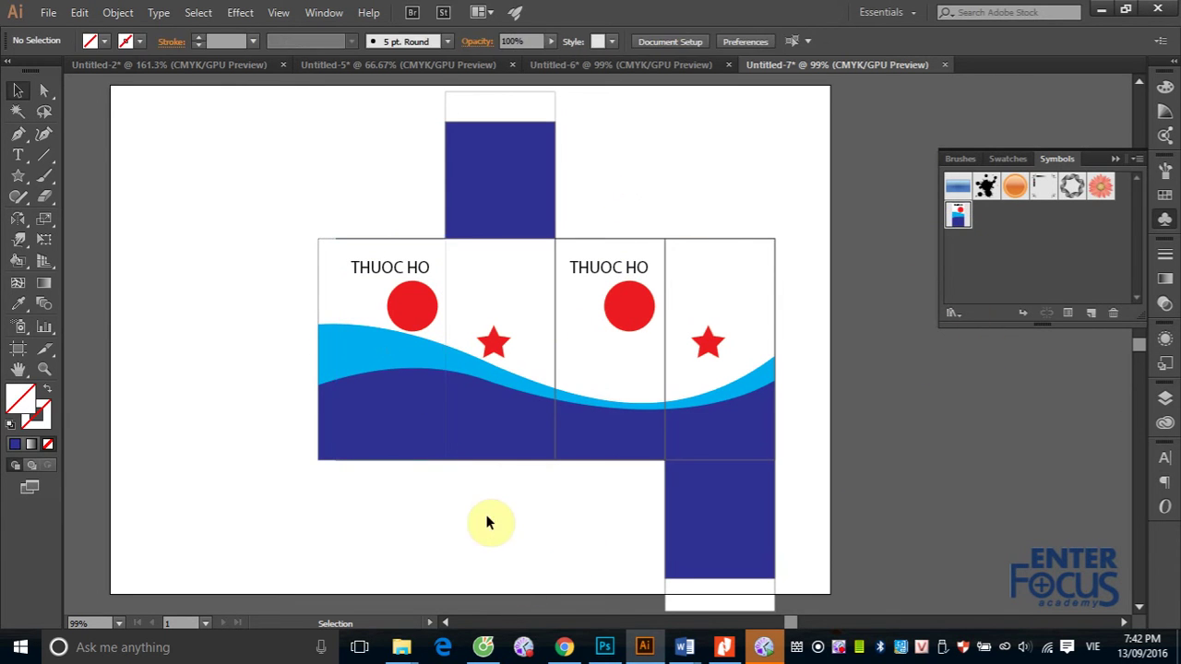
# Save the second face with the star as a static Graphic symbol M2.
pyautogui.moveTo(475, 502)
pyautogui.mouseDown()
pyautogui.moveTo(548, 282)
pyautogui.moveTo(538, 253)
pyautogui.mouseUp()
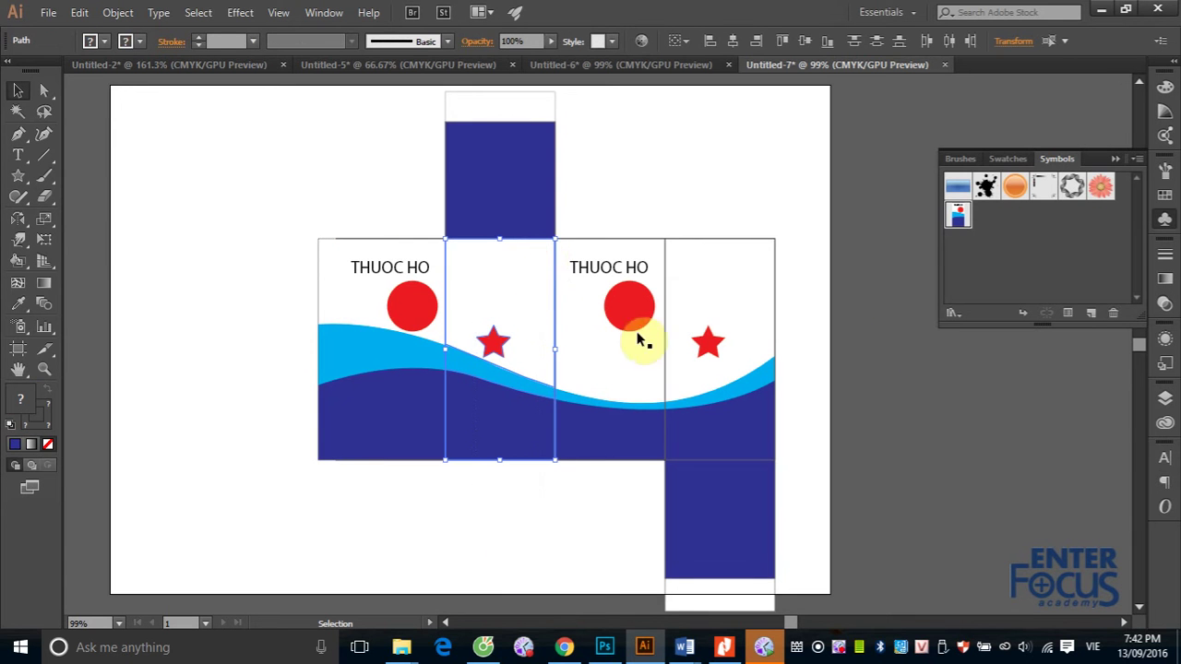
pyautogui.click(1089, 316)
pyautogui.write('M2')
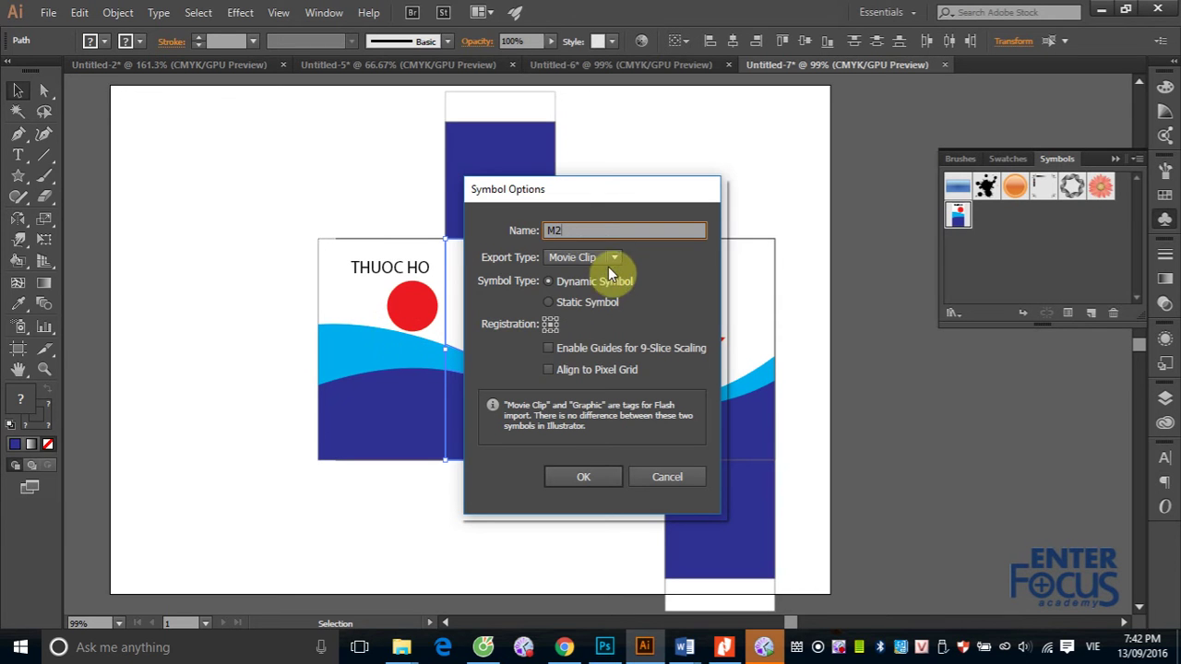
pyautogui.click(612, 258)
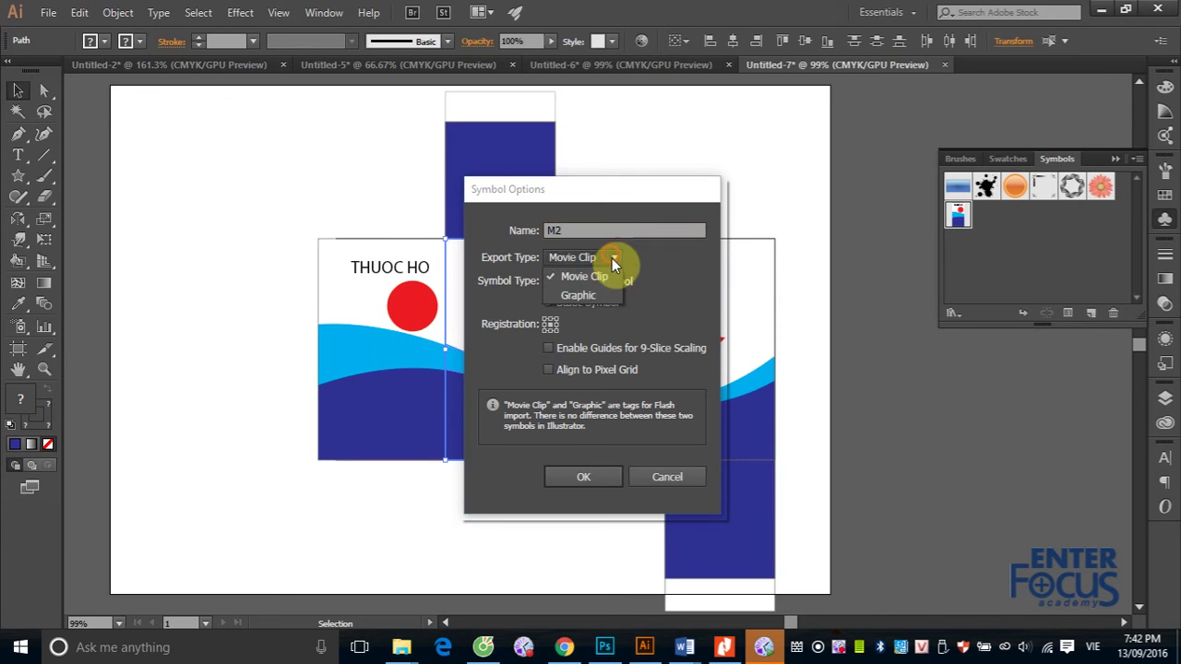
pyautogui.click(602, 297)
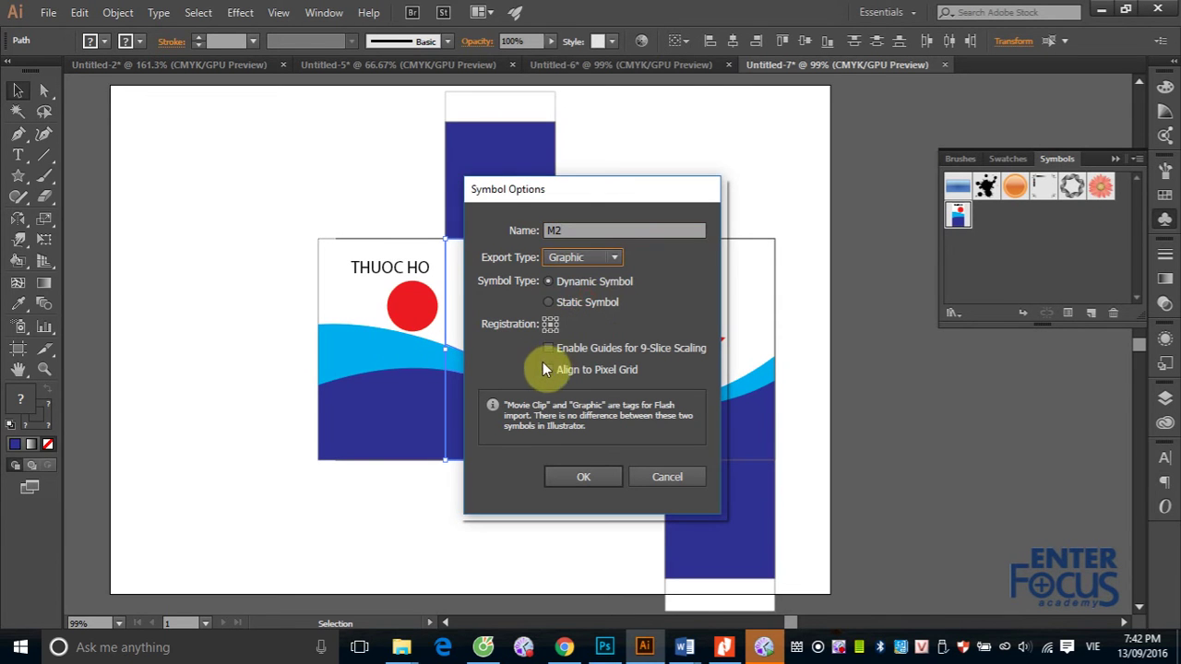
pyautogui.click(549, 304)
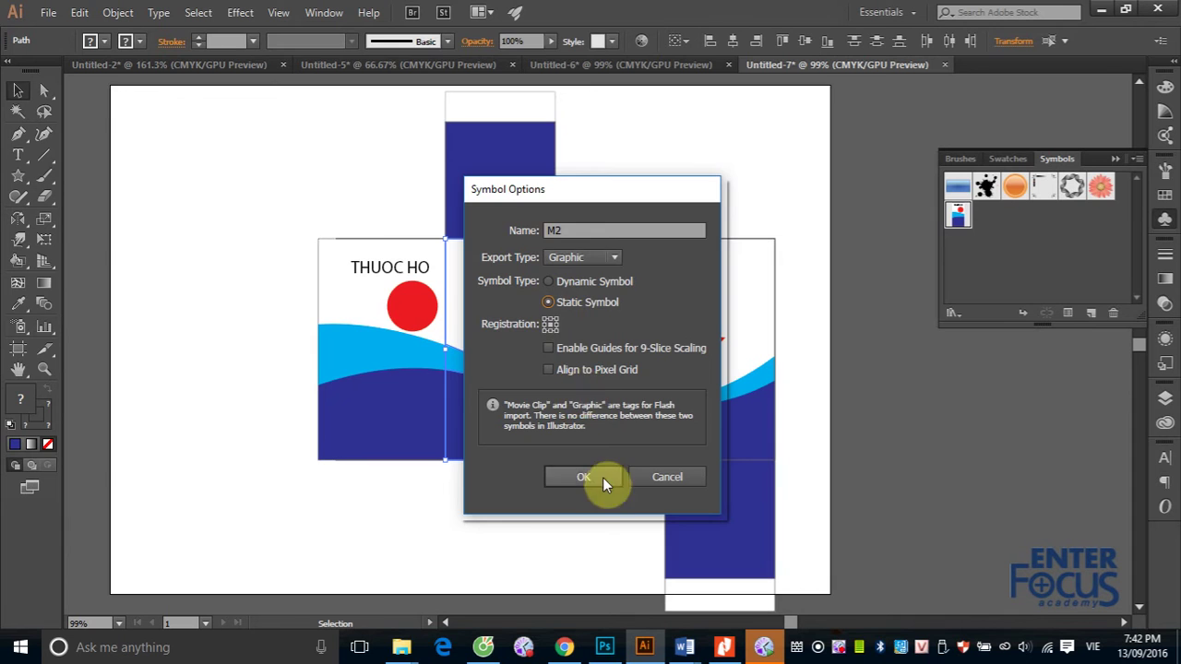
pyautogui.click(567, 475)
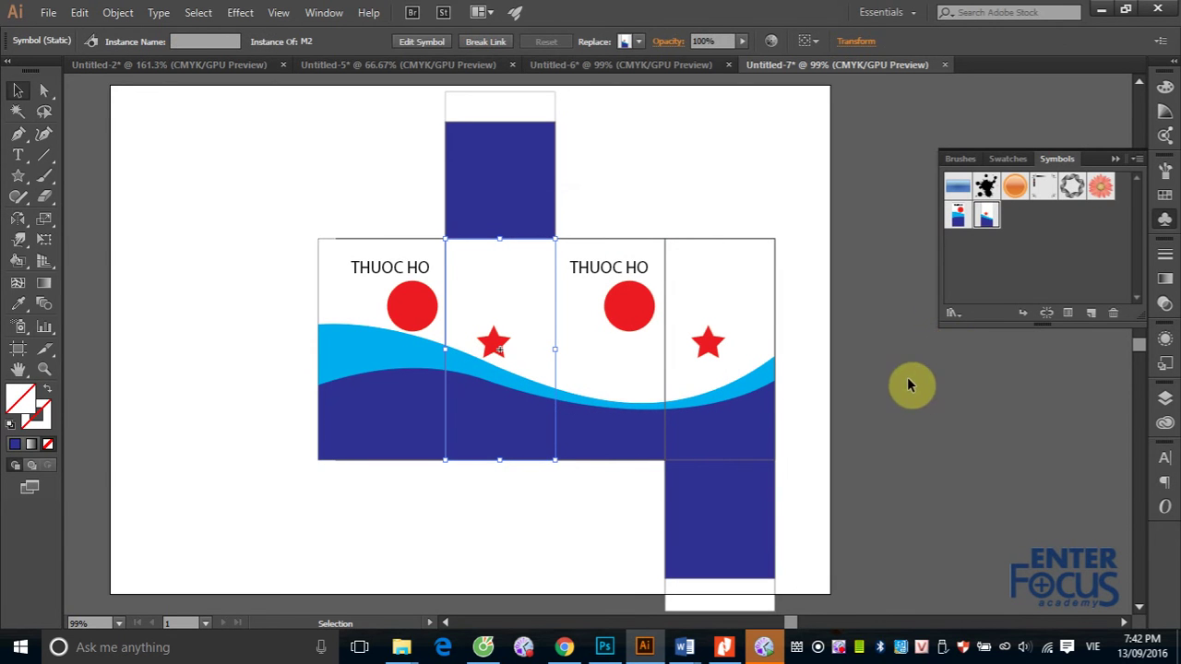
pyautogui.click(908, 385)
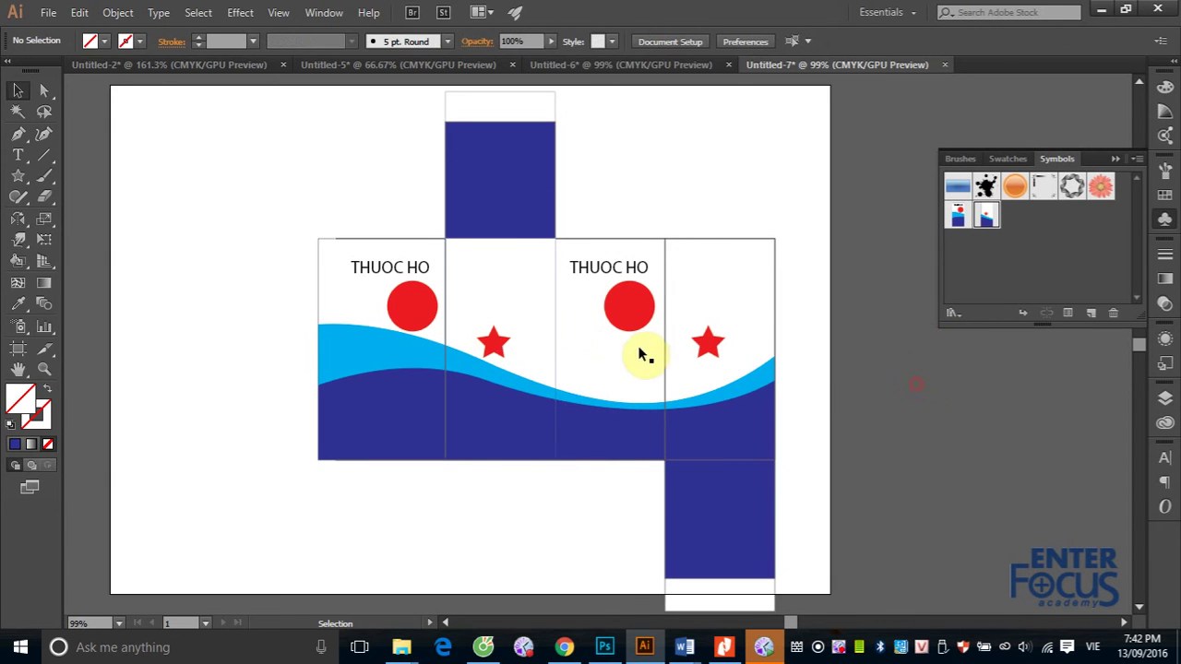
# Save the third face with THUOC HO as symbol M3.
pyautogui.click(645, 259)
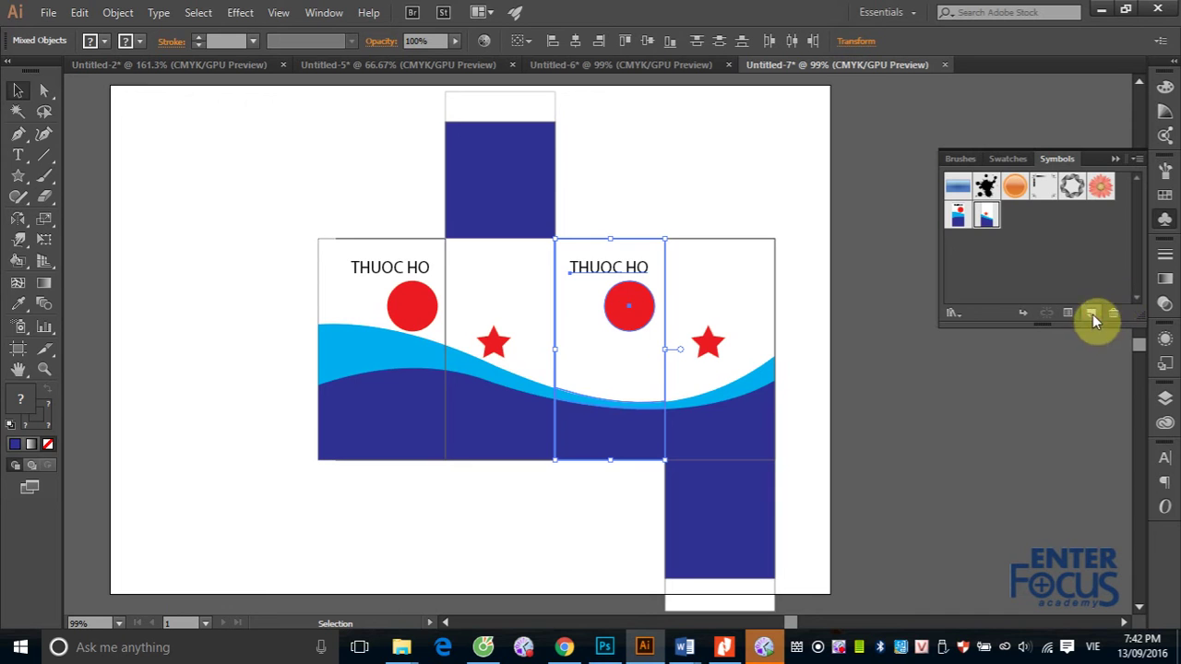
pyautogui.click(1091, 314)
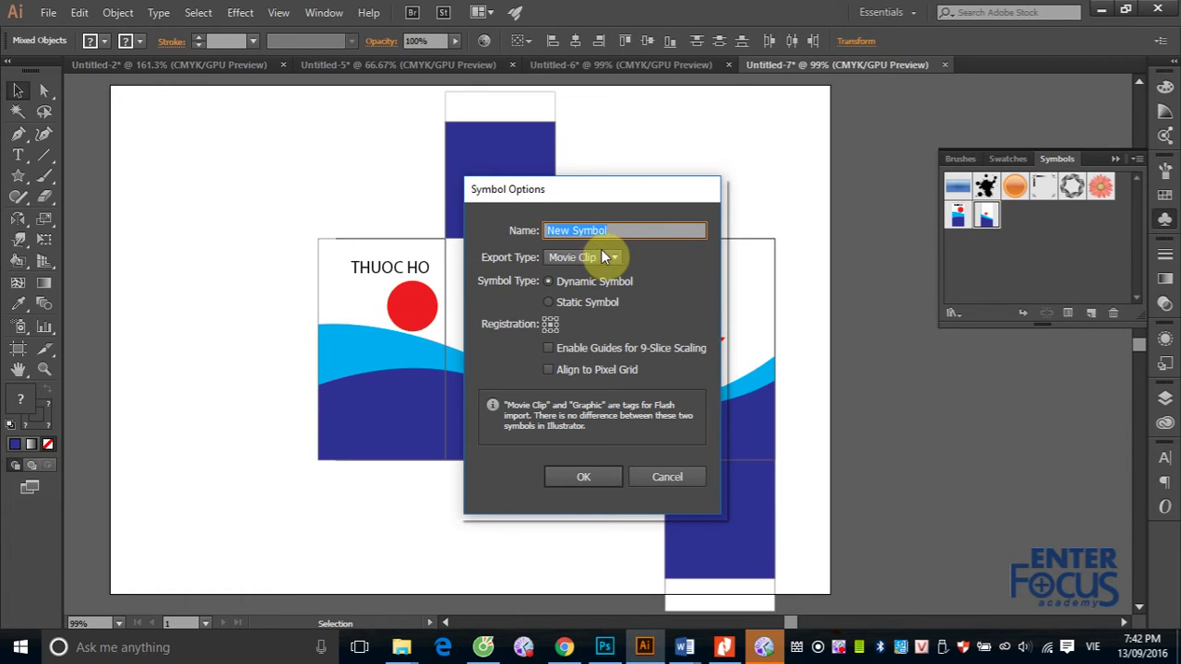
pyautogui.write('M3')
pyautogui.press('Return')
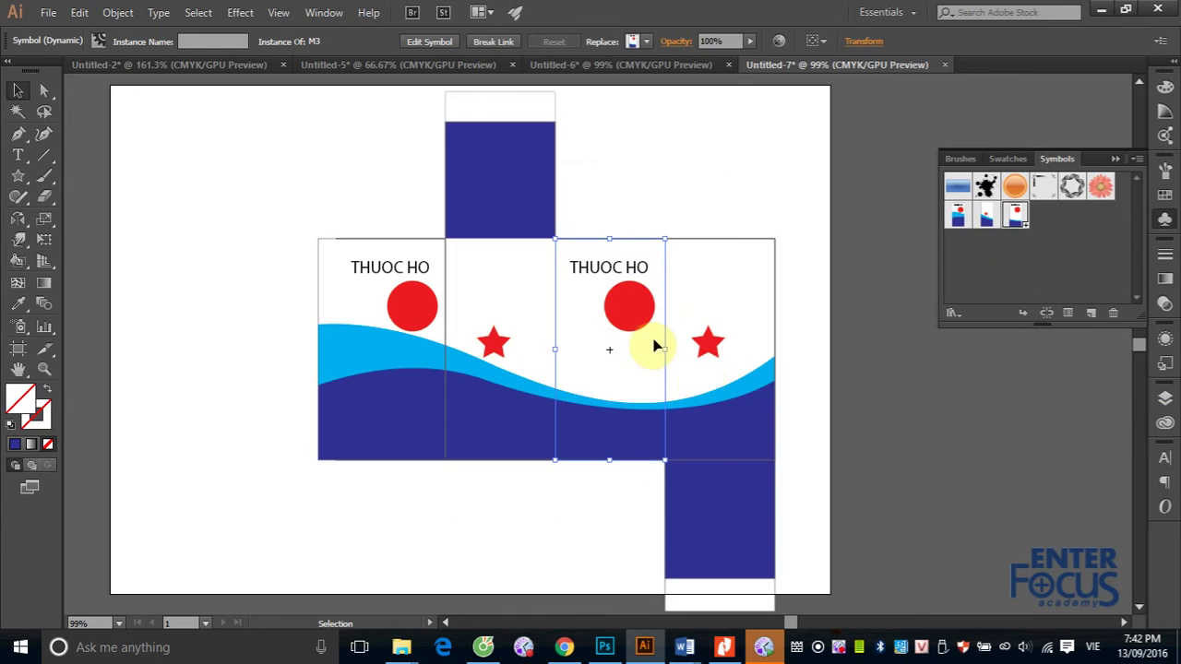
# Save the rightmost star face as symbol M4.
pyautogui.click(745, 420)
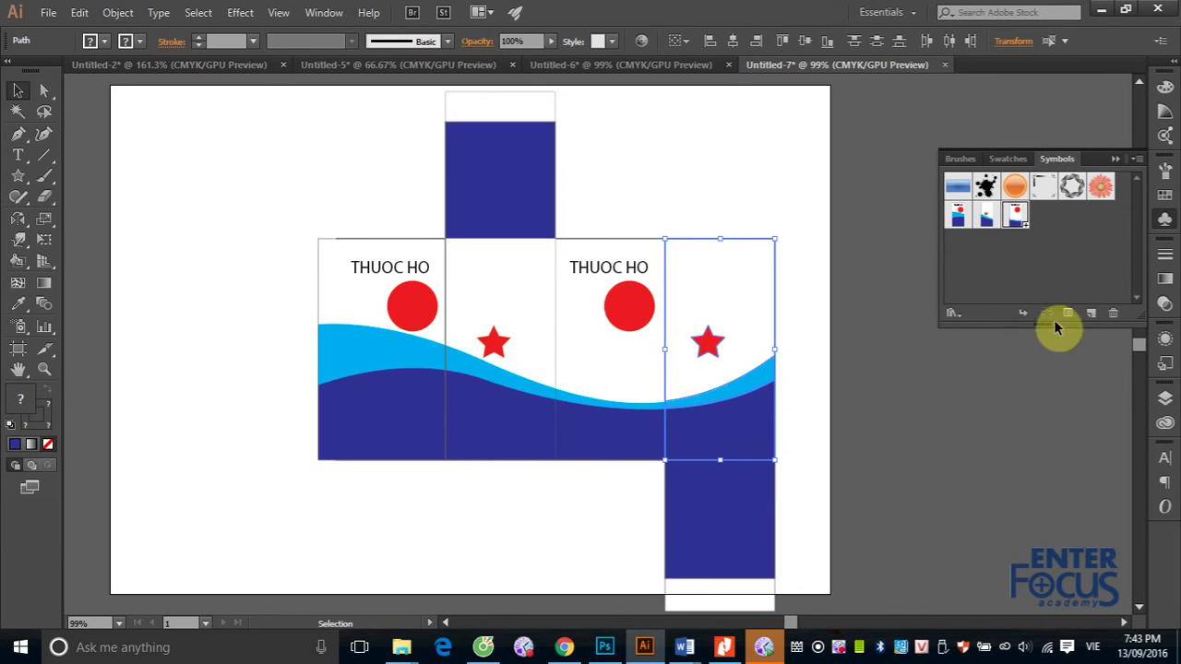
pyautogui.click(1091, 314)
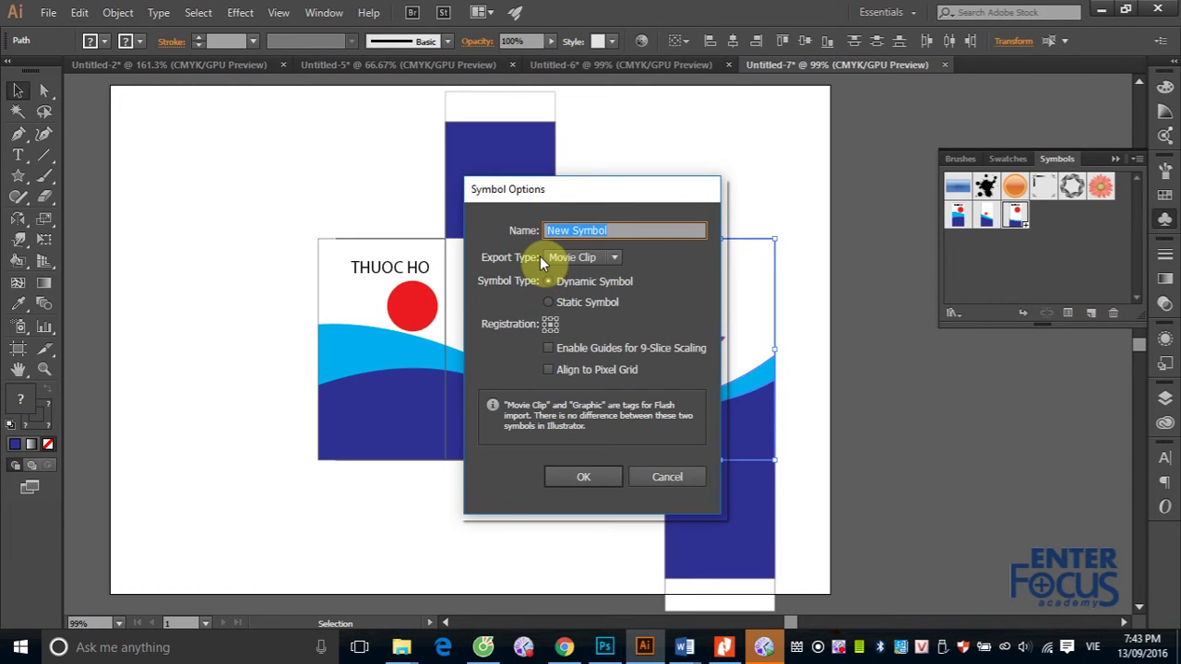
pyautogui.write('M4')
pyautogui.click(574, 474)
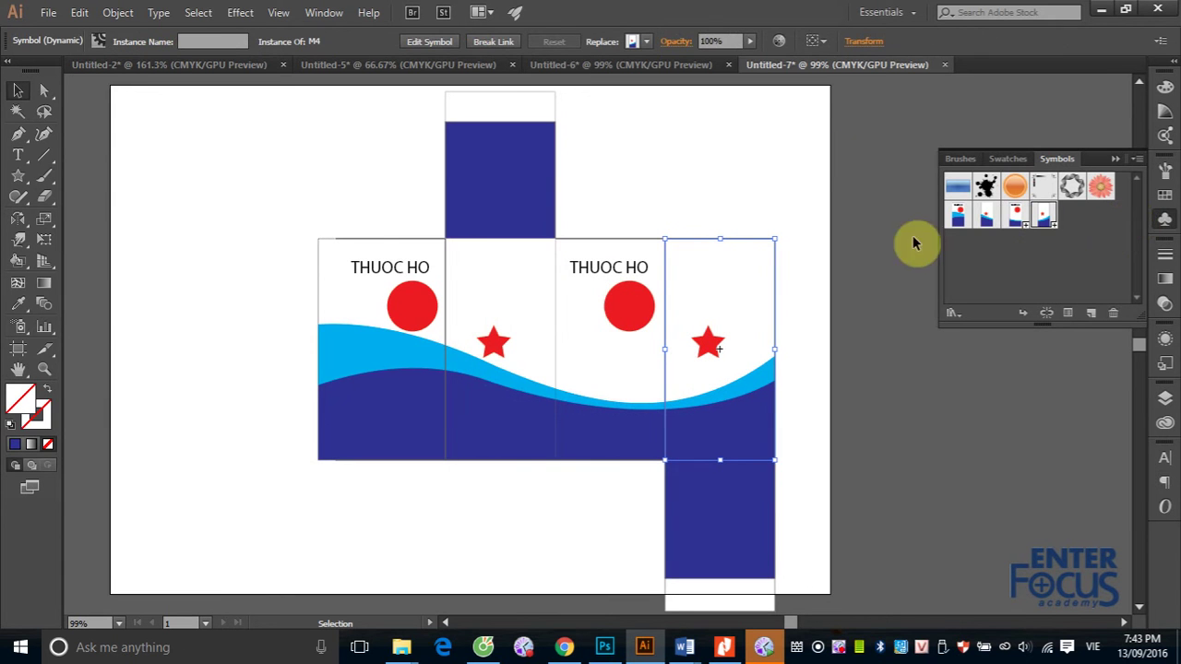
pyautogui.click(743, 131)
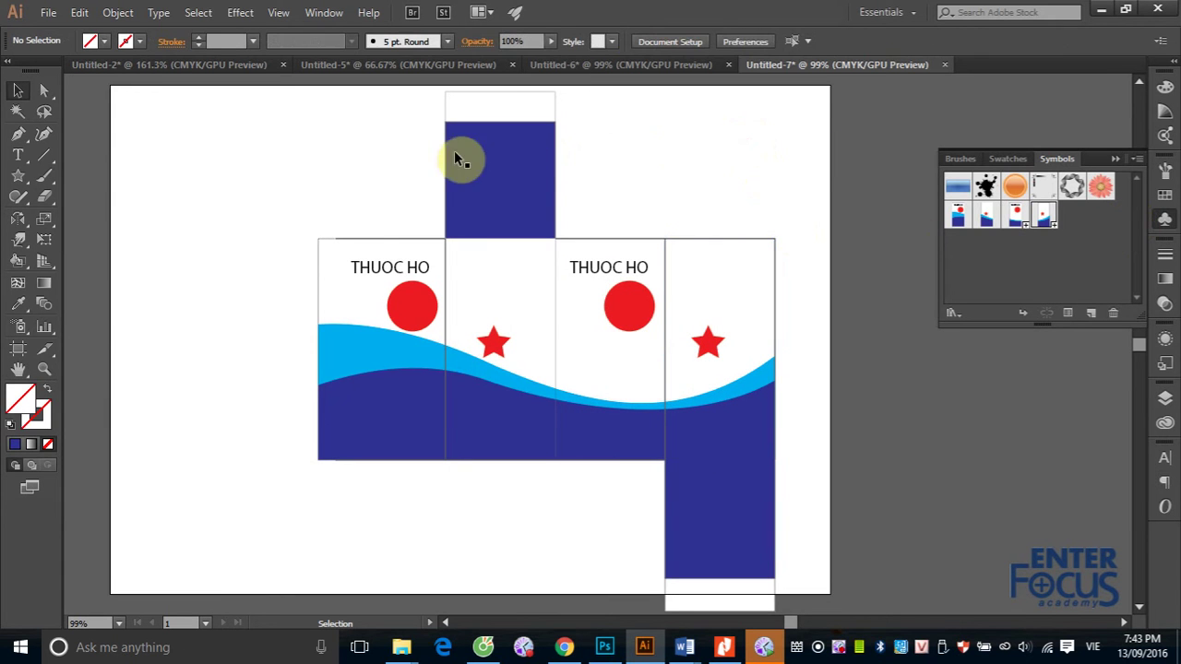
# Add a THUOC HO text line of about 20 pt, make it white, and move it onto the blue top flap.
pyautogui.click(17, 175)
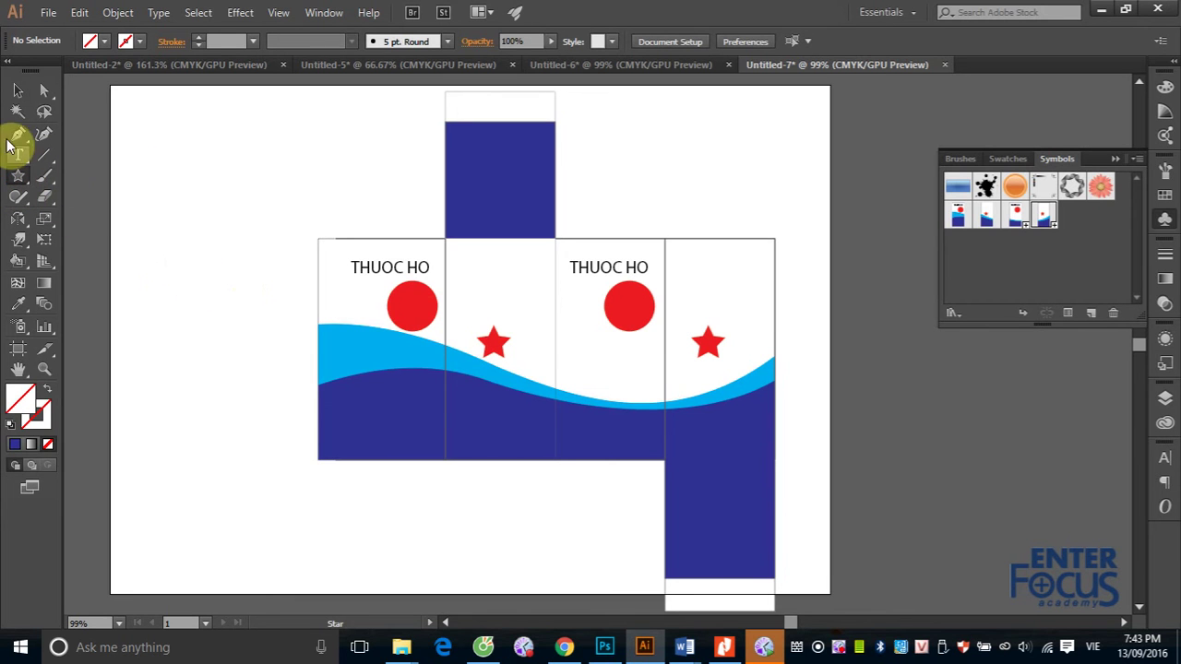
pyautogui.click(18, 89)
pyautogui.click(374, 270)
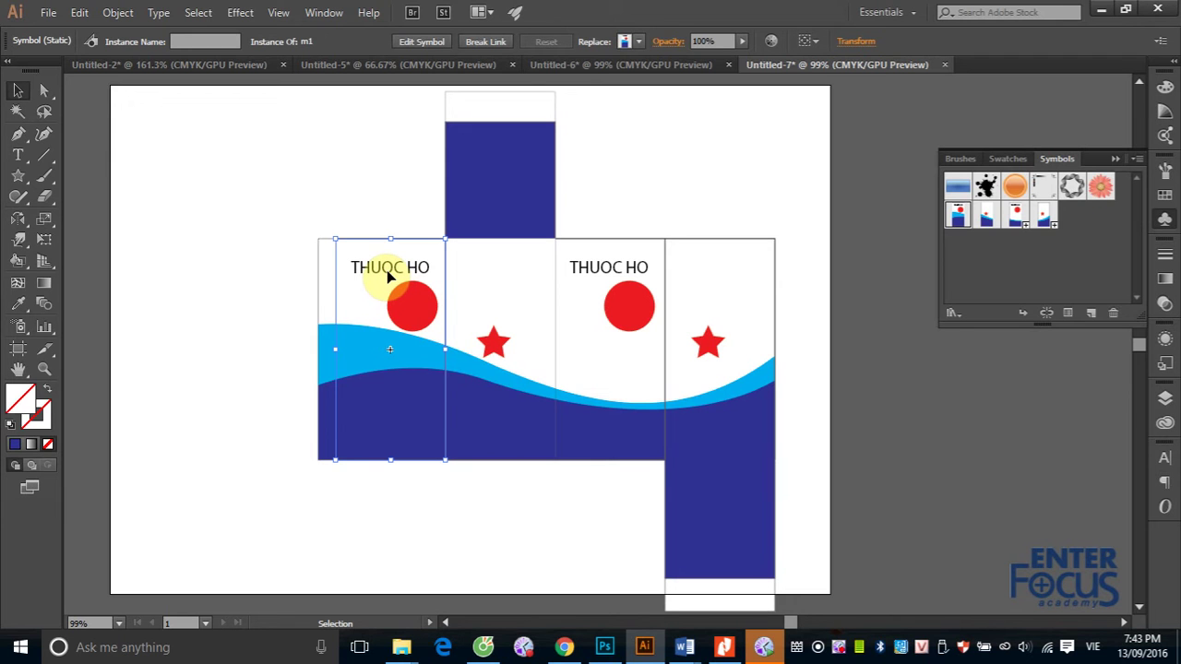
pyautogui.click(18, 155)
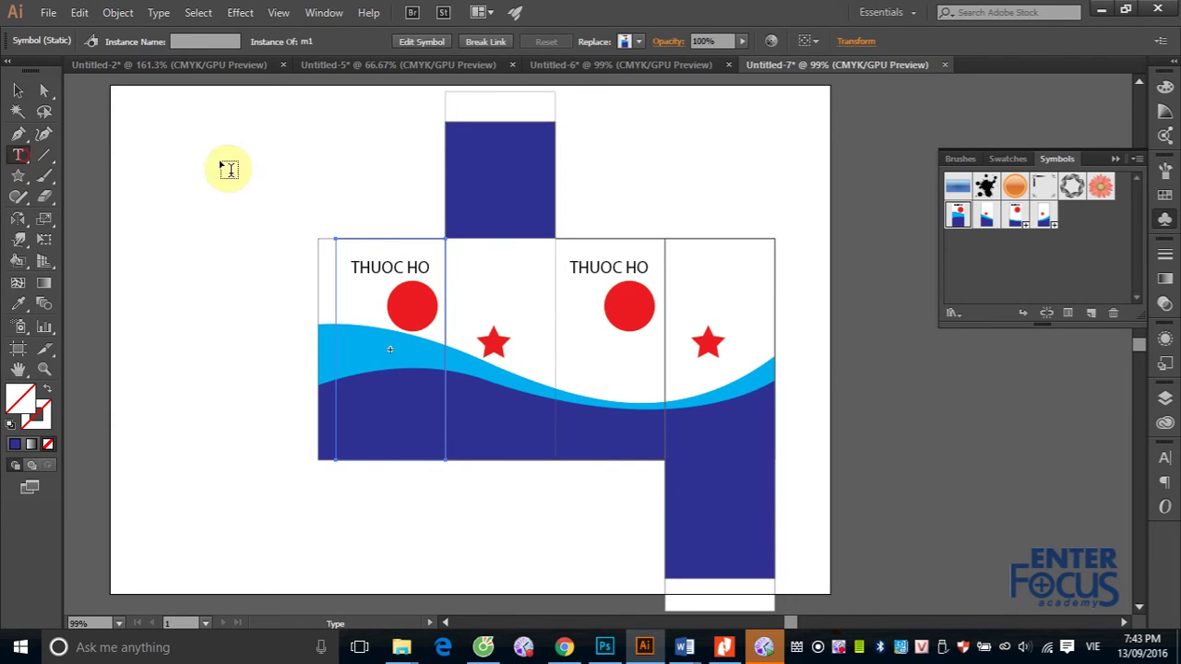
pyautogui.click(231, 159)
pyautogui.write('THUOC HO')
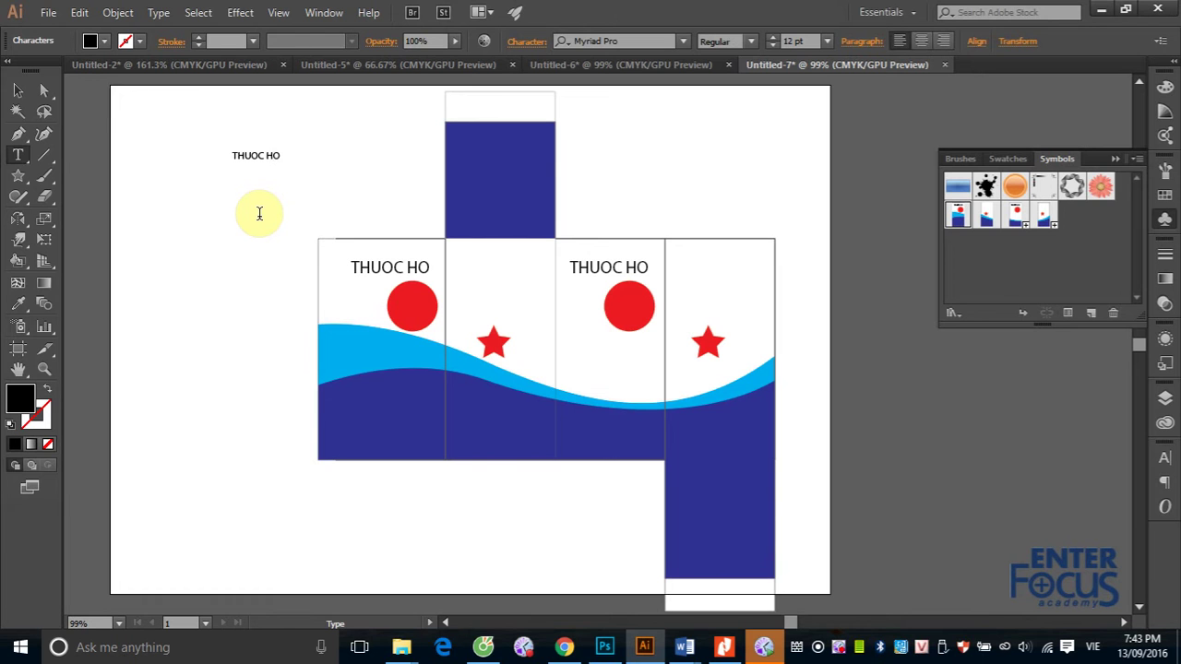
pyautogui.click(18, 90)
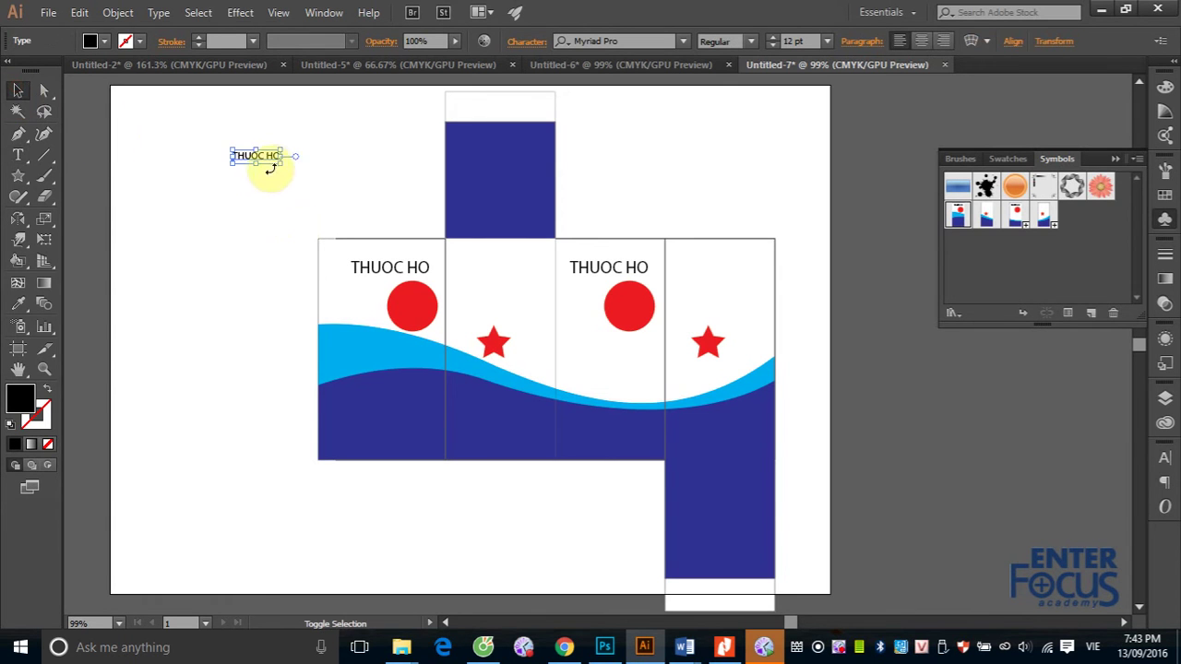
pyautogui.moveTo(283, 164); pyautogui.dragTo(312, 177)
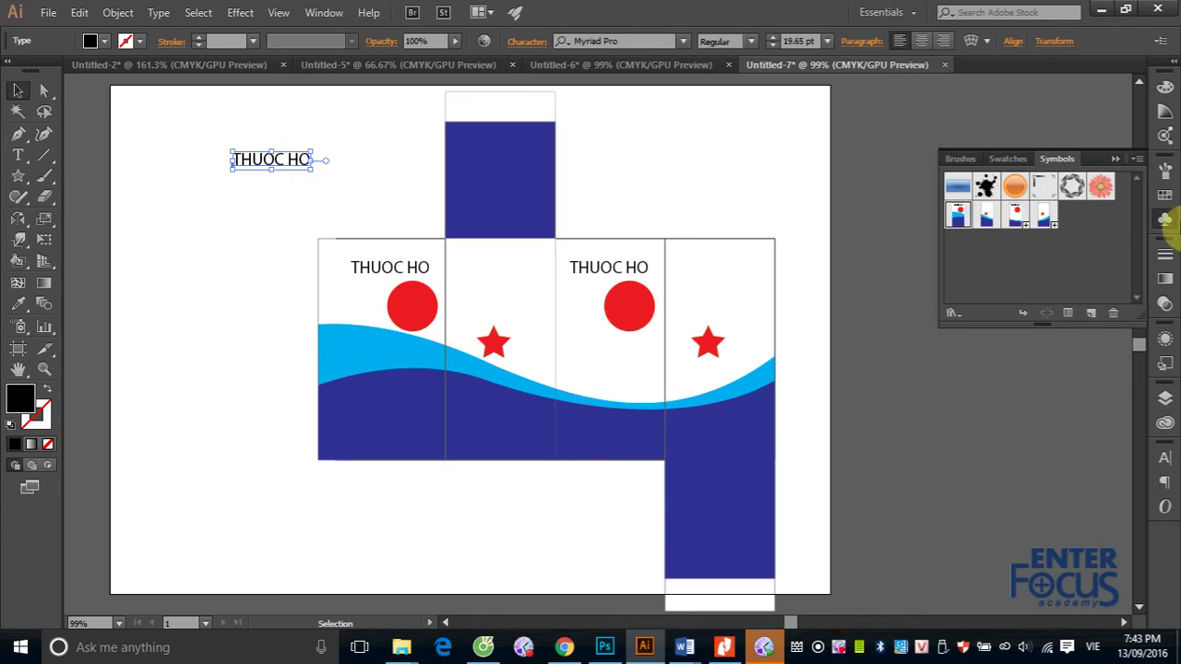
pyautogui.click(1164, 195)
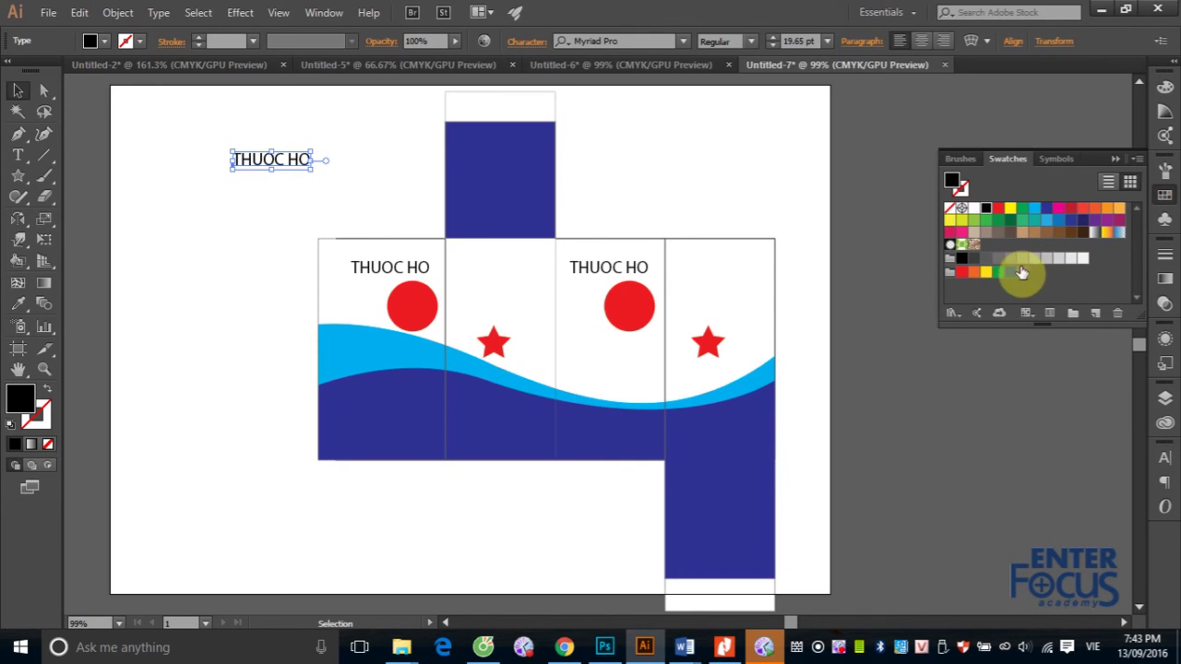
pyautogui.click(974, 207)
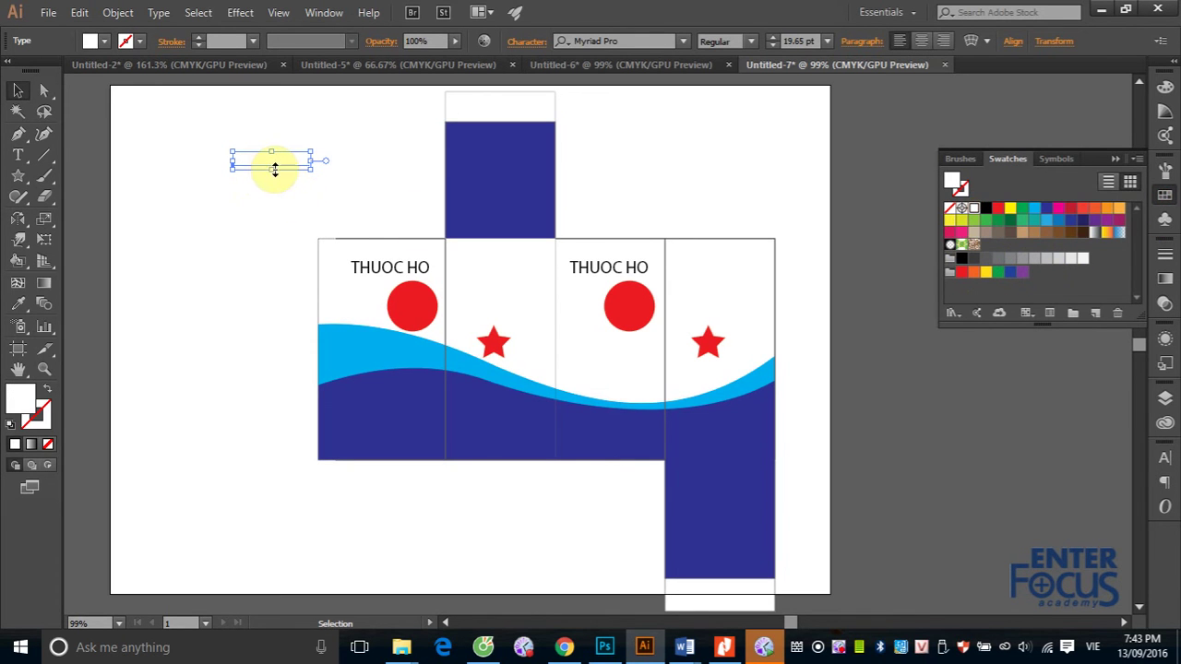
pyautogui.moveTo(270, 162); pyautogui.dragTo(500, 161)
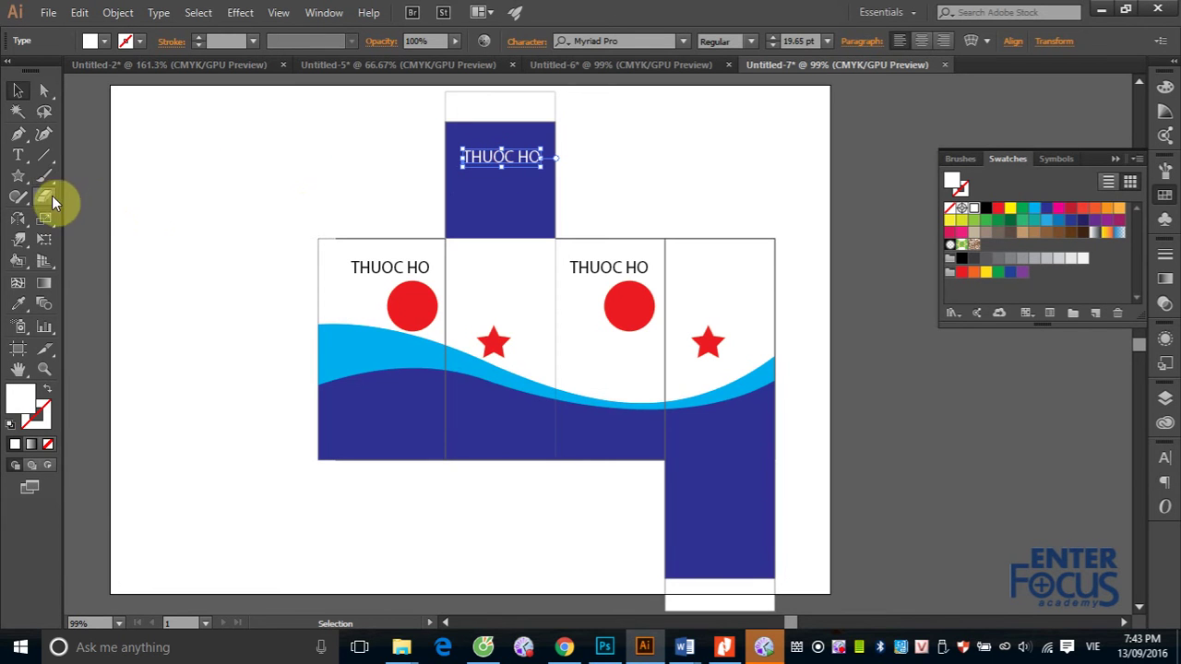
# Draw a red circle on the blue top flap beside the label.
pyautogui.moveTo(21, 174); pyautogui.dragTo(58, 212)
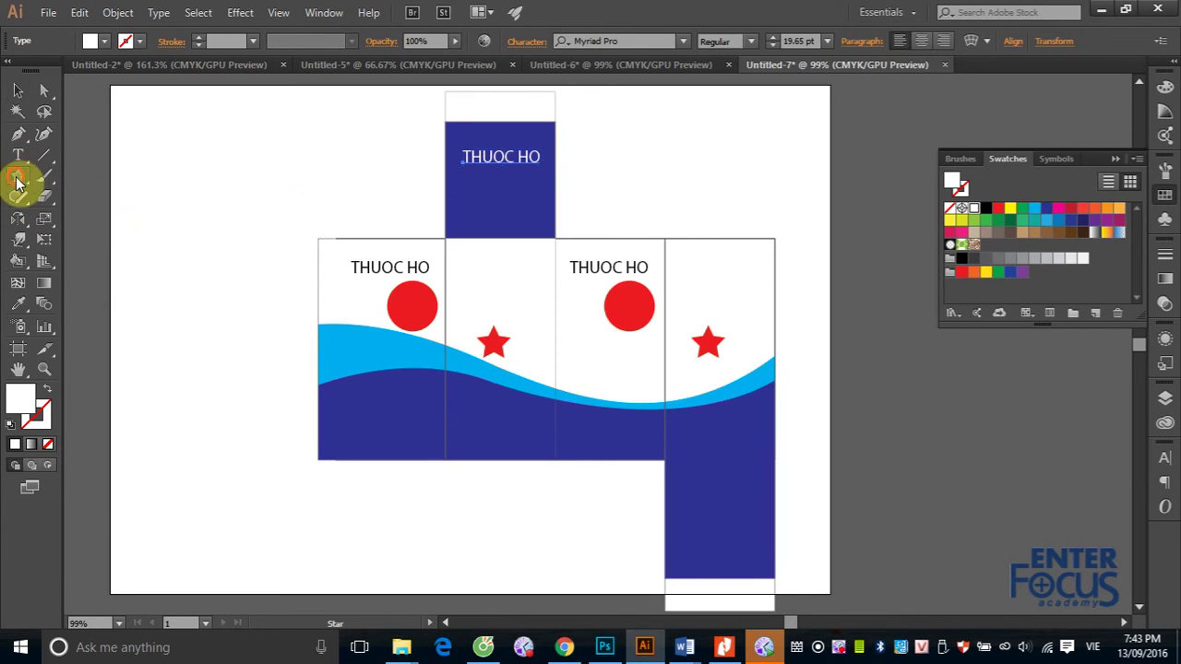
pyautogui.click(58, 215)
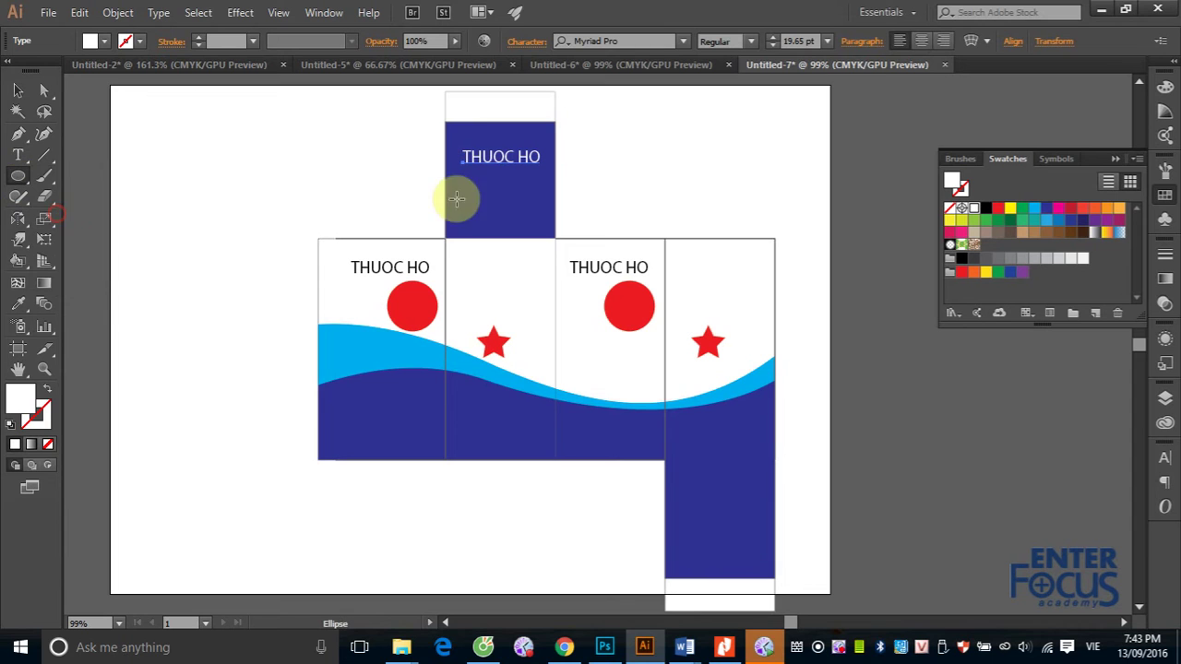
pyautogui.moveTo(500, 172); pyautogui.dragTo(547, 218)
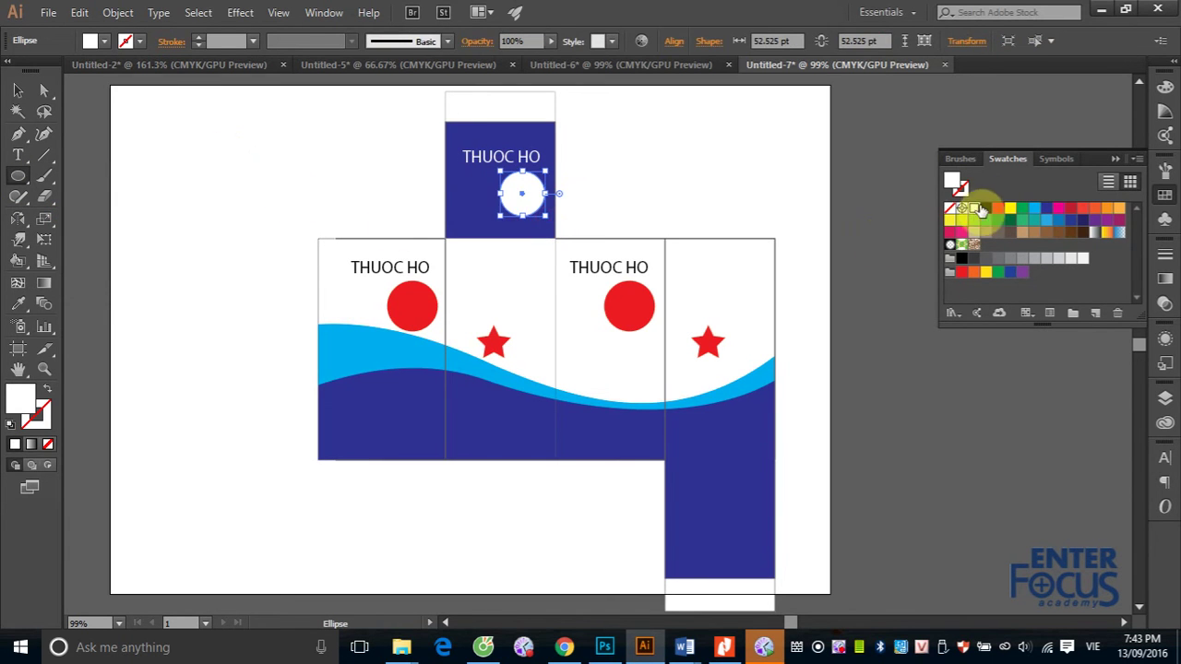
pyautogui.click(997, 209)
# Select the lid panel, white label and red circle and save them as Graphic symbol M5.
pyautogui.click(19, 90)
pyautogui.moveTo(402, 131); pyautogui.dragTo(443, 162)
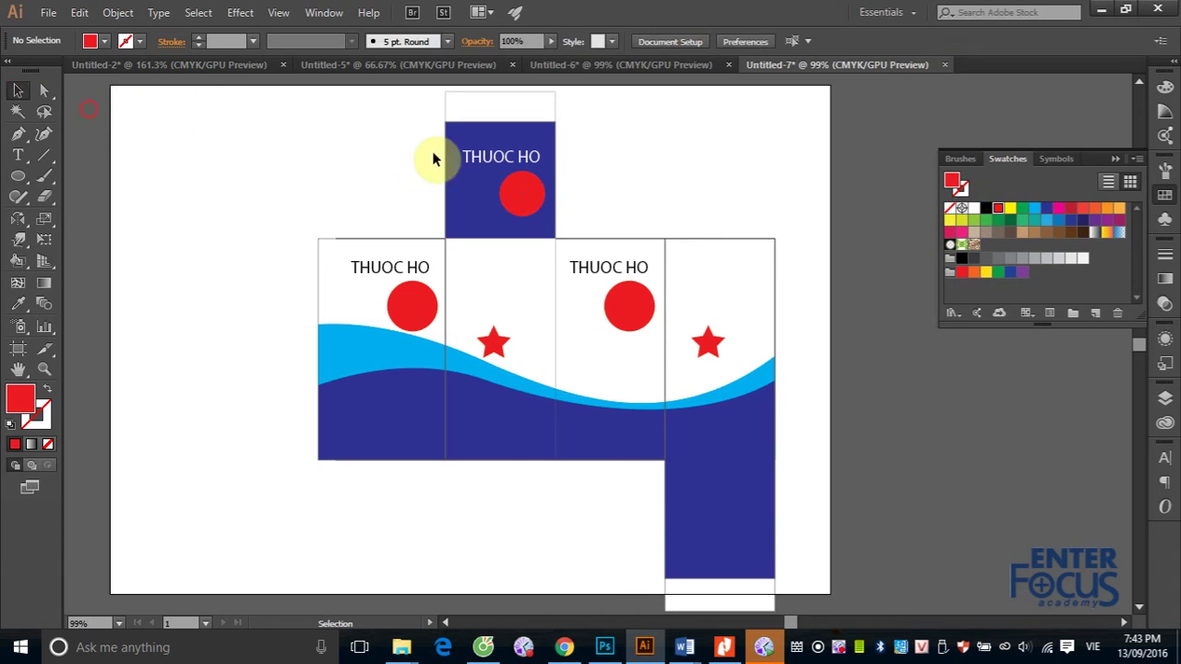
pyautogui.moveTo(587, 214); pyautogui.dragTo(597, 216)
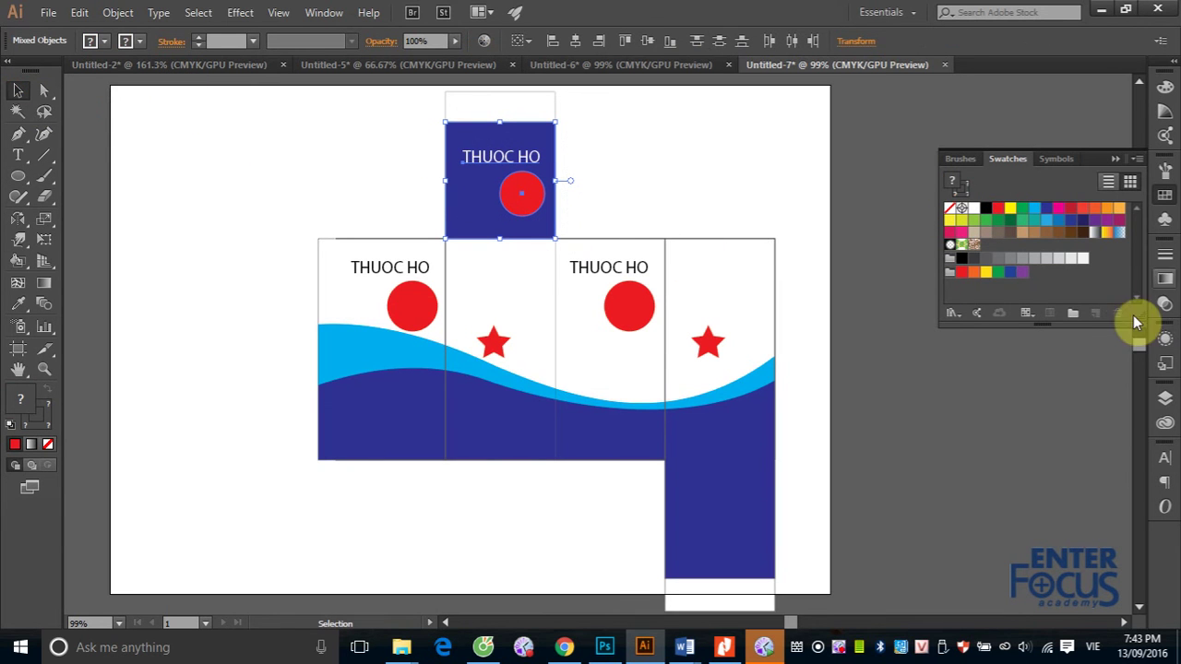
pyautogui.click(1164, 219)
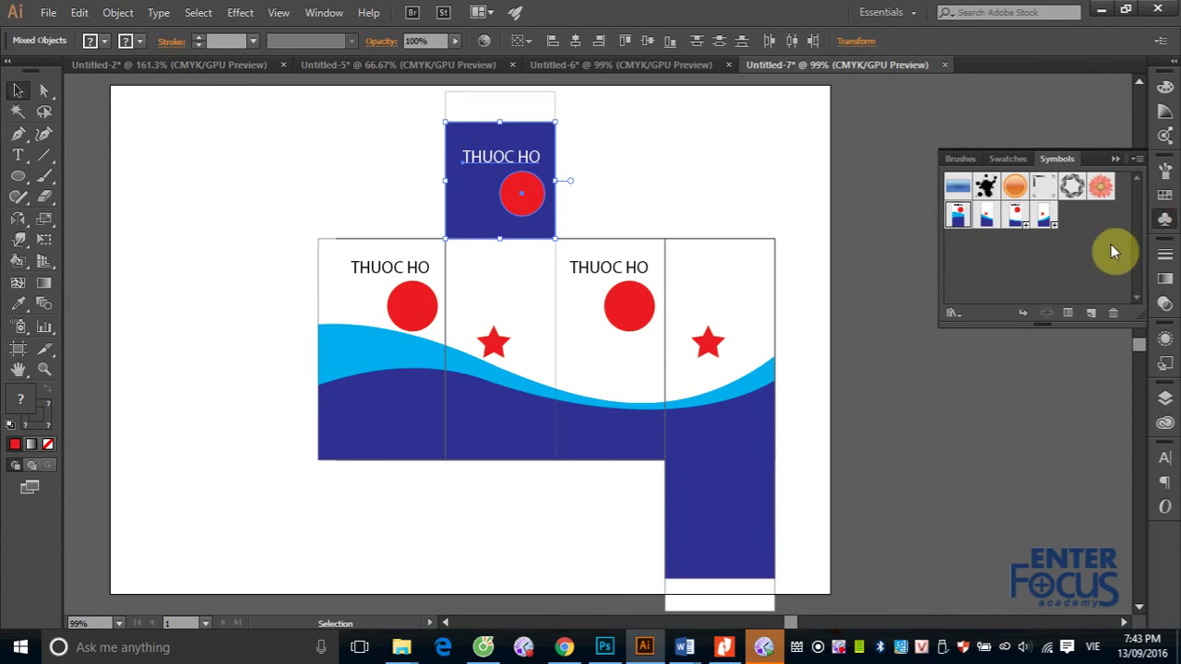
pyautogui.click(1092, 314)
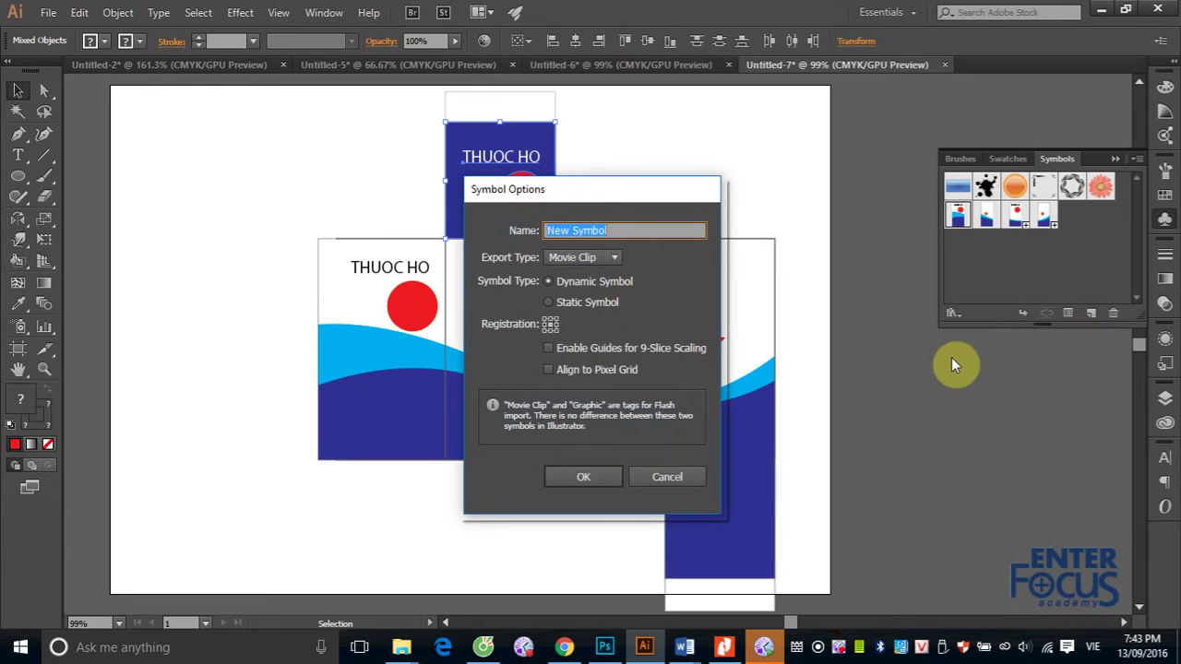
pyautogui.write('M5')
pyautogui.click(605, 258)
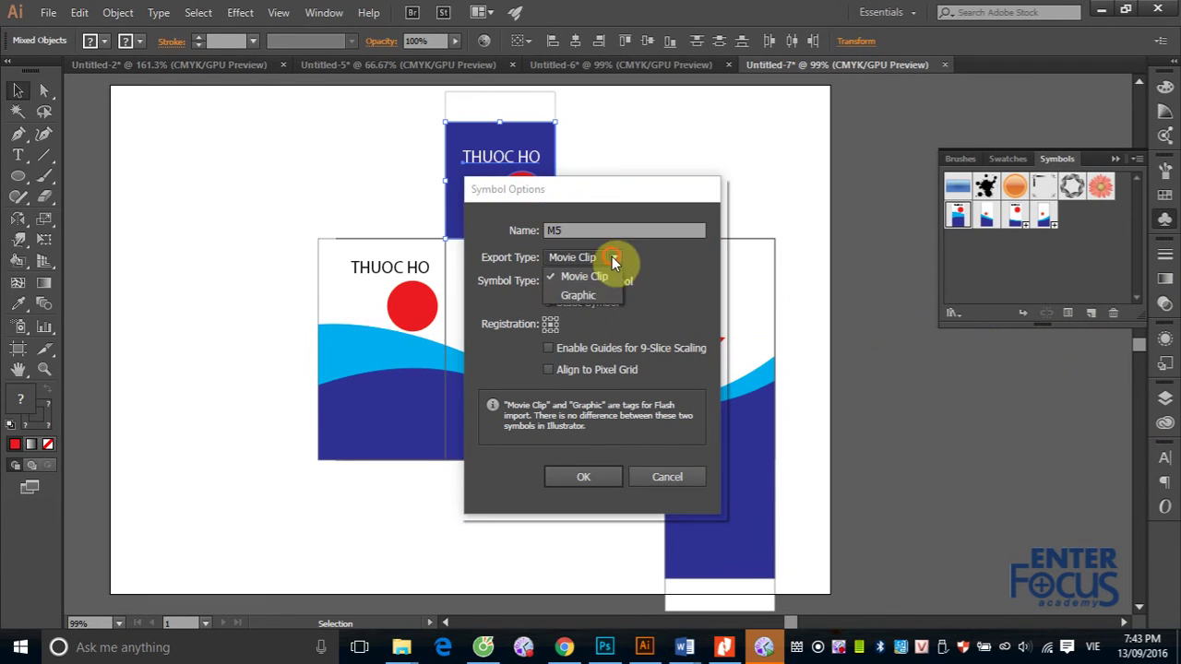
pyautogui.click(582, 296)
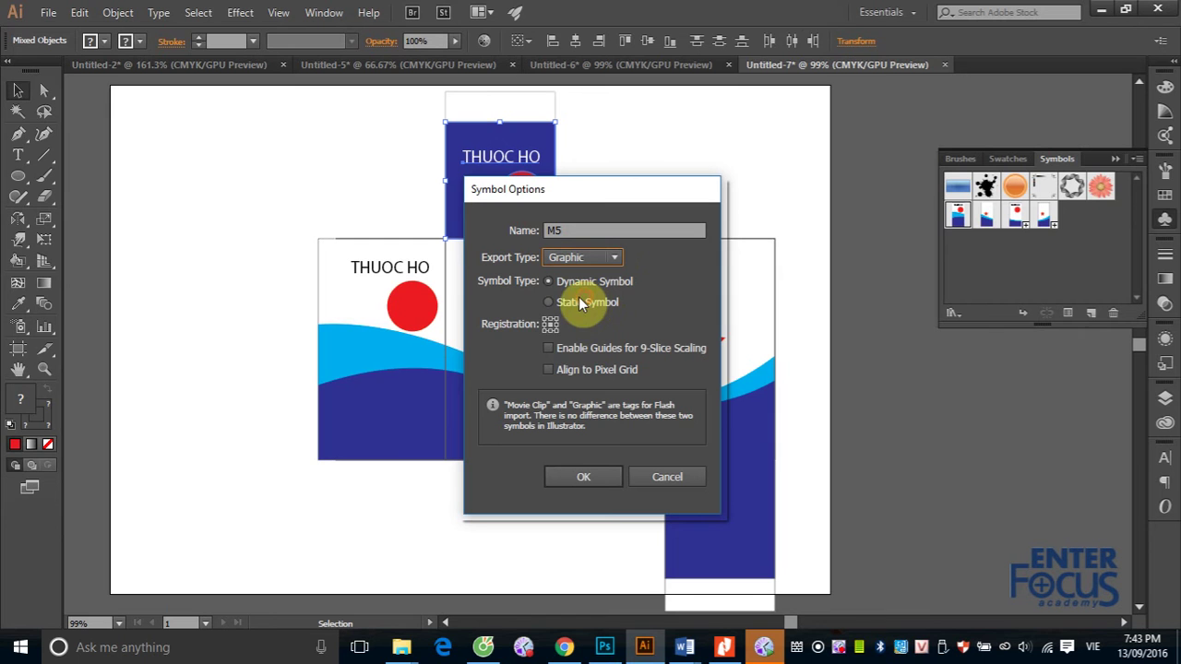
pyautogui.click(581, 476)
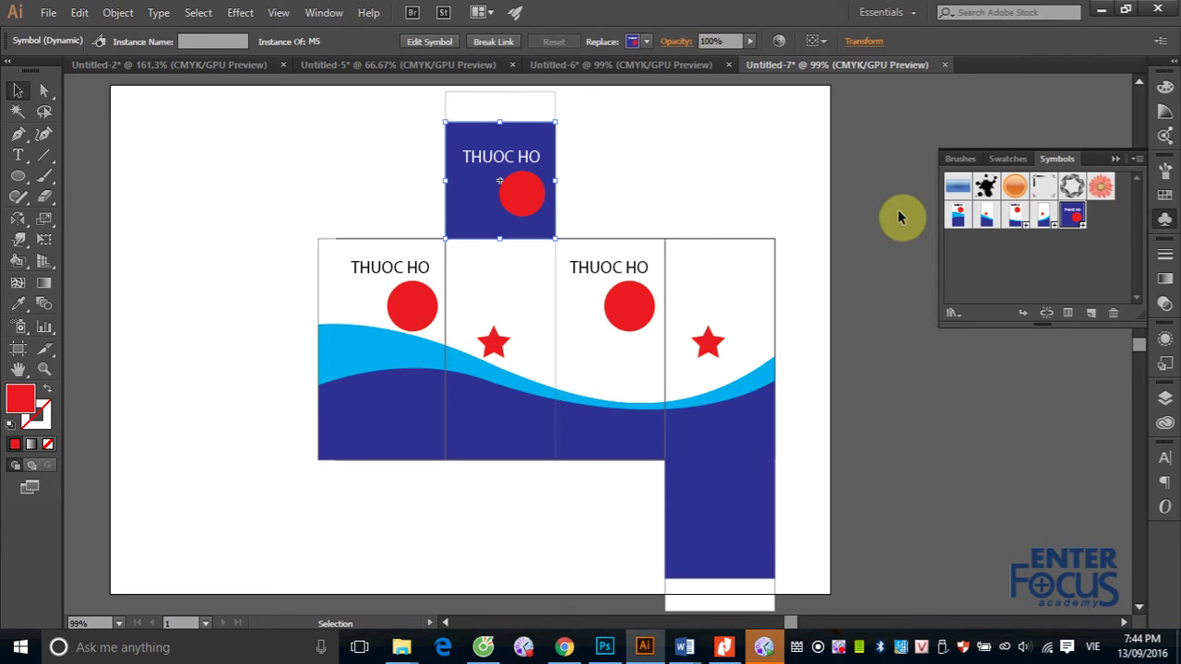
# Read the m1 panel's width and height in the Transform panel with proportions linked.
pyautogui.click(337, 265)
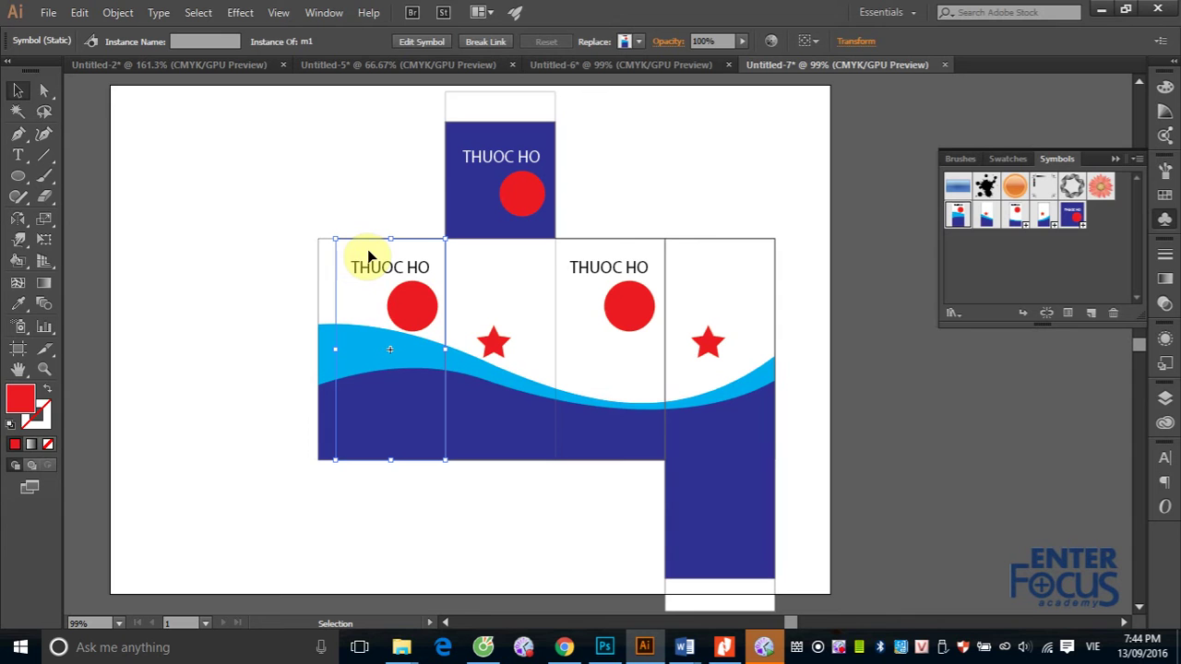
pyautogui.click(856, 41)
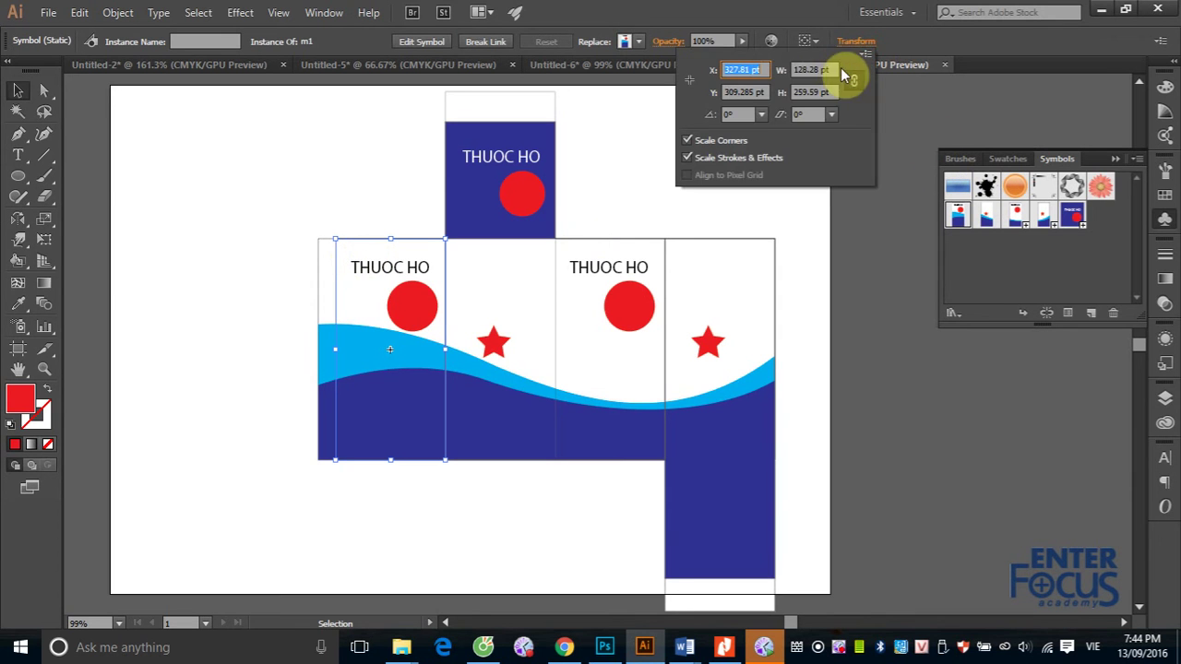
pyautogui.click(848, 79)
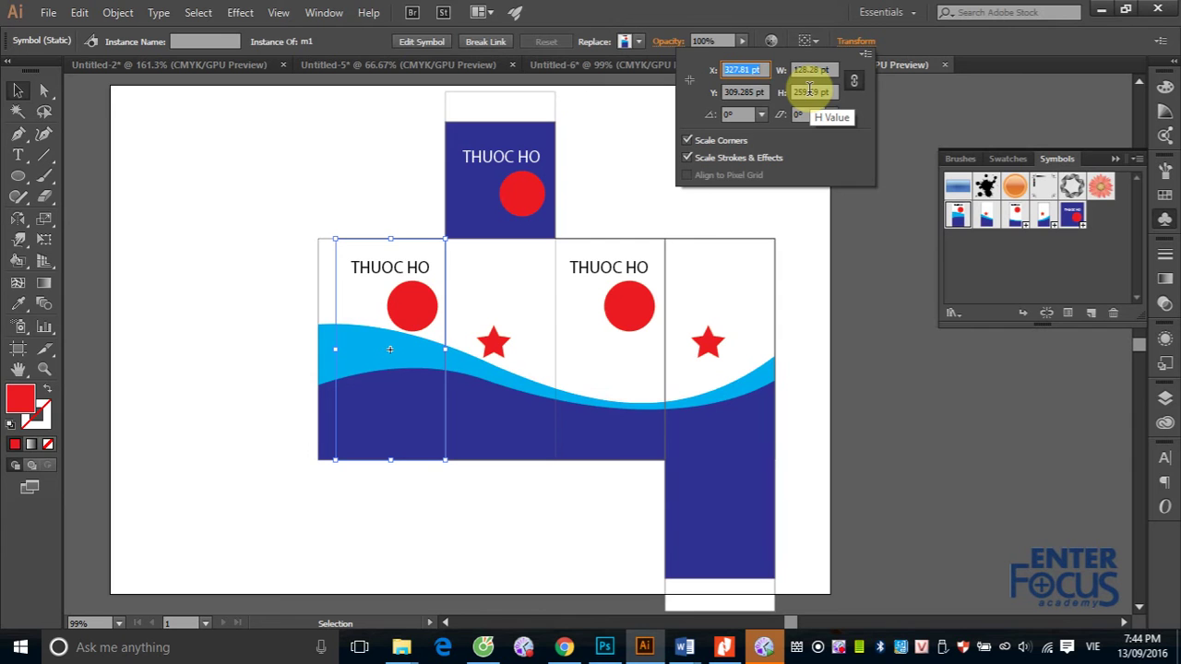
pyautogui.click(805, 70)
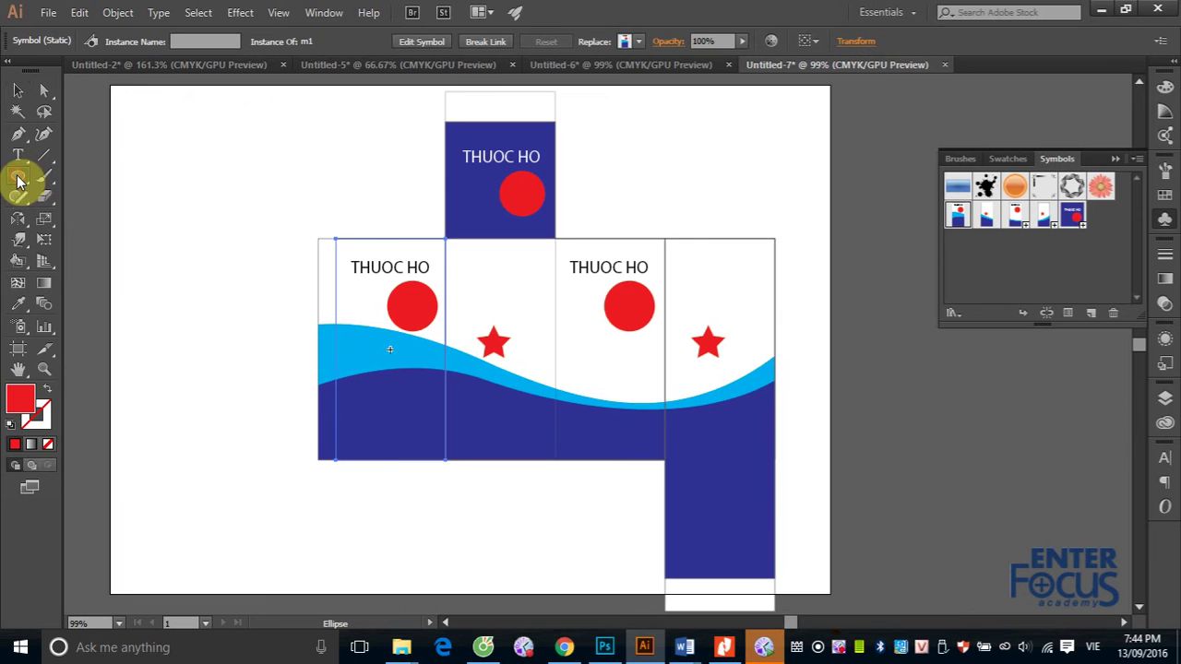
# Create a red 128 × 258 pt rectangle and move it beside the box net.
pyautogui.moveTo(17, 181); pyautogui.dragTo(62, 182)
pyautogui.click(169, 210)
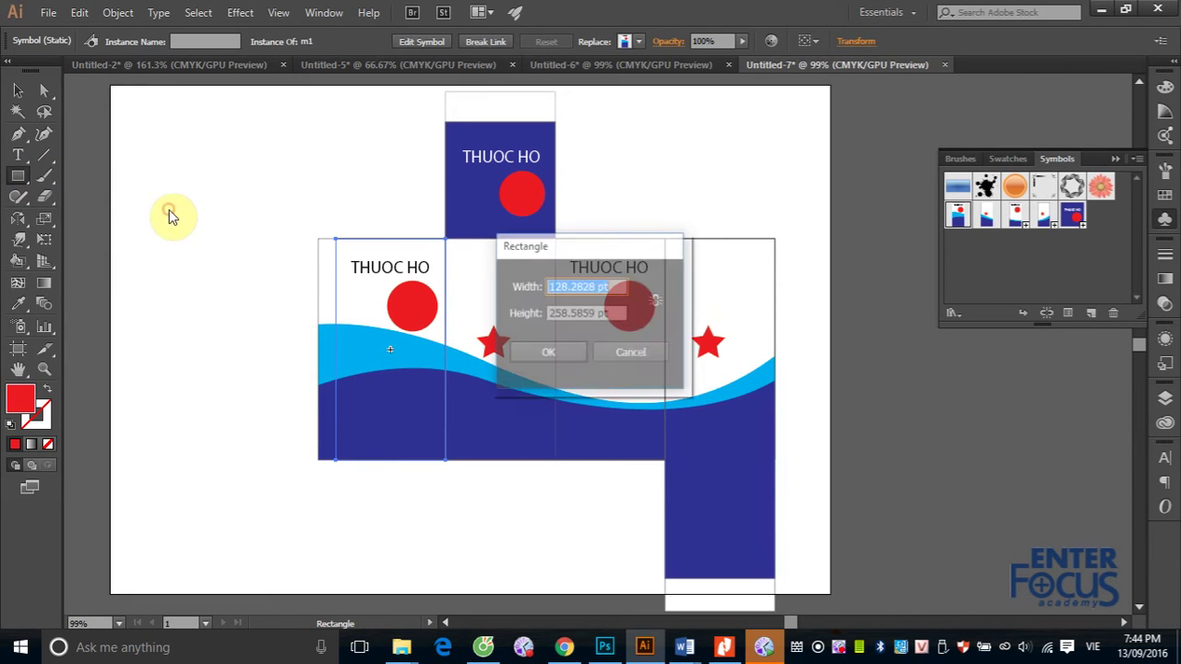
pyautogui.click(552, 353)
pyautogui.click(17, 91)
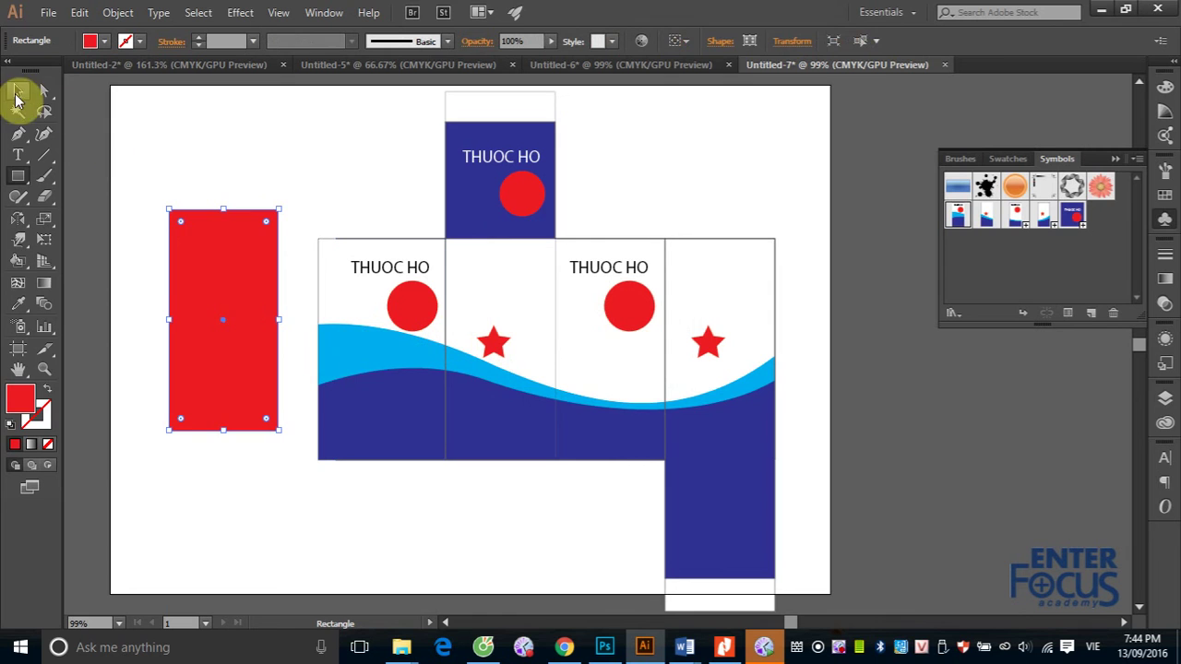
pyautogui.click(198, 120)
pyautogui.moveTo(255, 289)
pyautogui.mouseDown()
pyautogui.moveTo(271, 360)
pyautogui.moveTo(287, 312)
pyautogui.mouseUp()
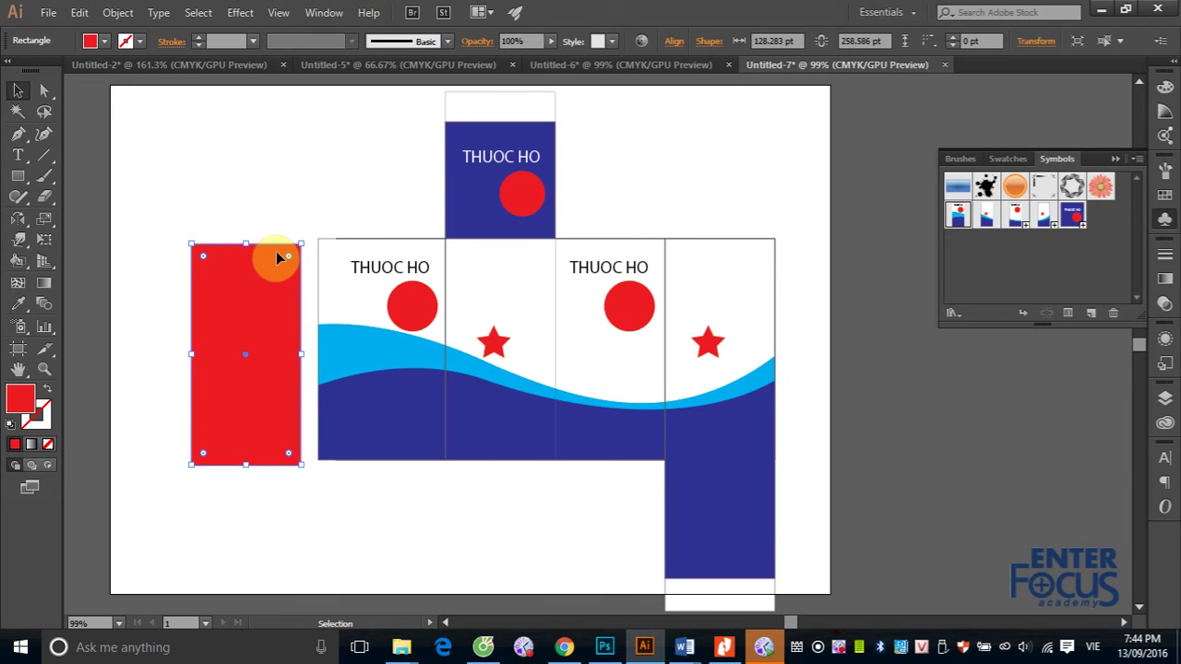
# Zoom out and move the red rectangle left, off the artboard.
pyautogui.hotkey('ctrl', '-')
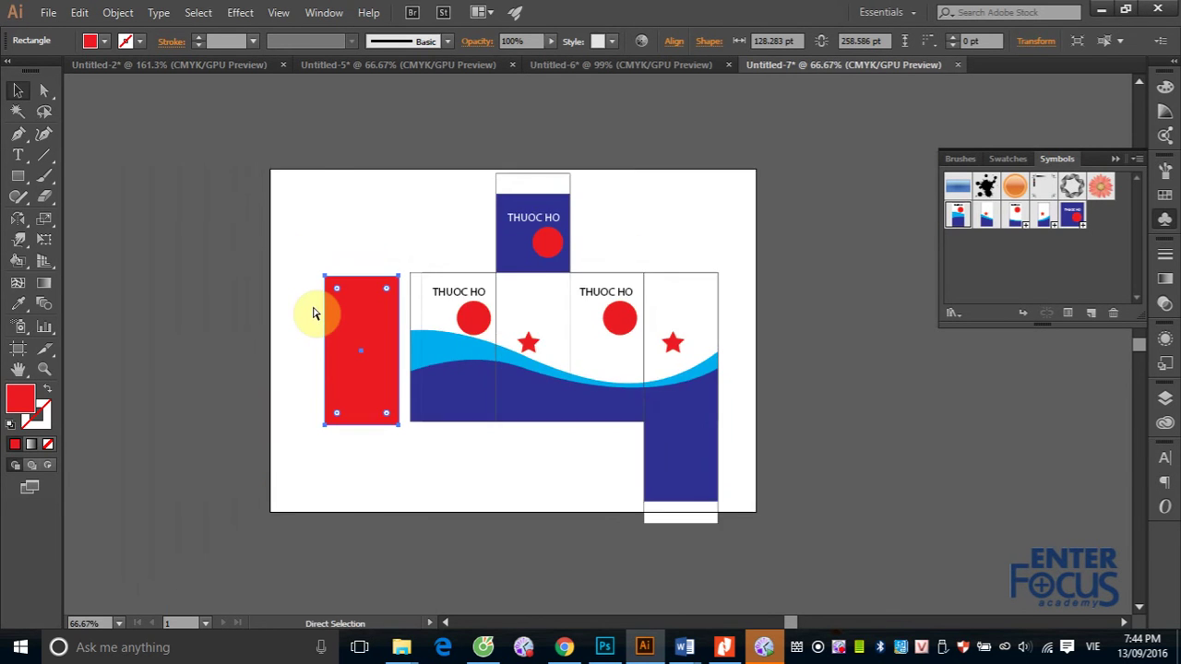
pyautogui.hotkey('ctrl', '-')
pyautogui.moveTo(409, 316); pyautogui.dragTo(242, 332)
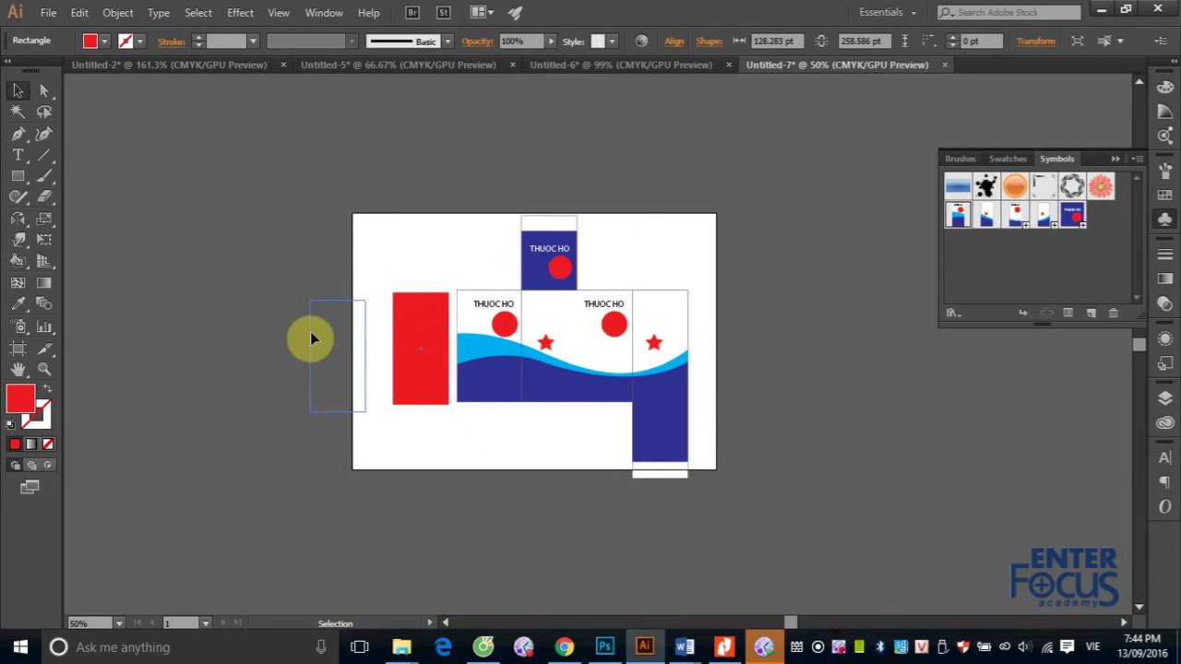
# Preview a 3D Extrude & Bevel on the rectangle with 128.28 pt extrude depth.
pyautogui.click(240, 14)
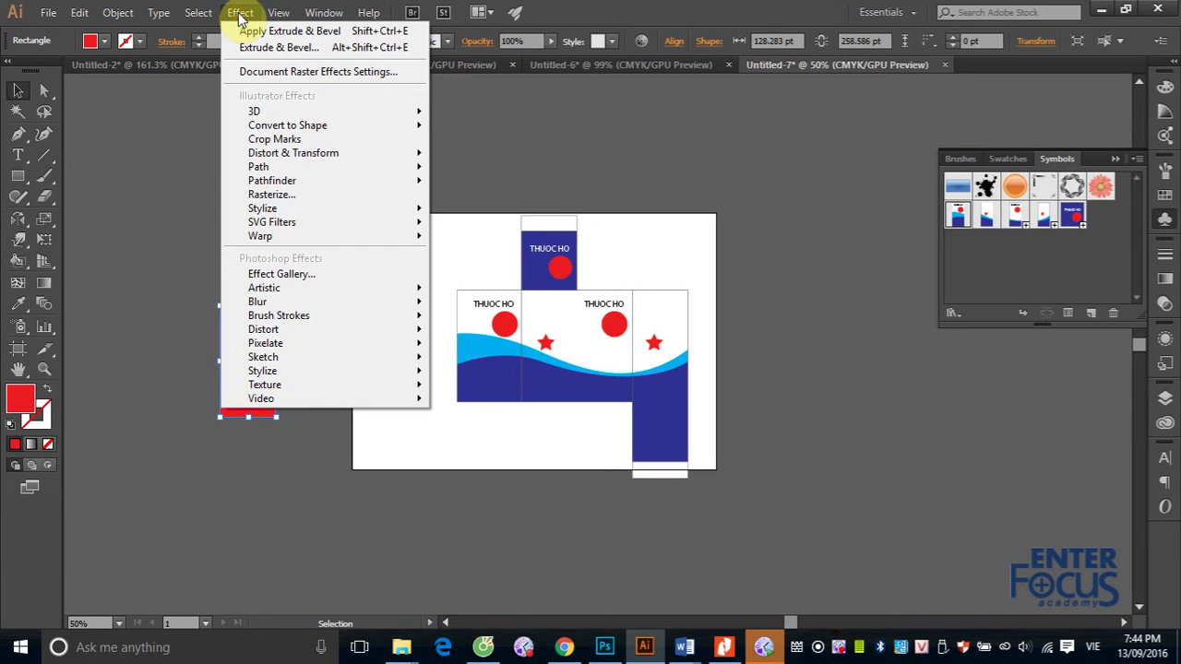
pyautogui.moveTo(254, 110)
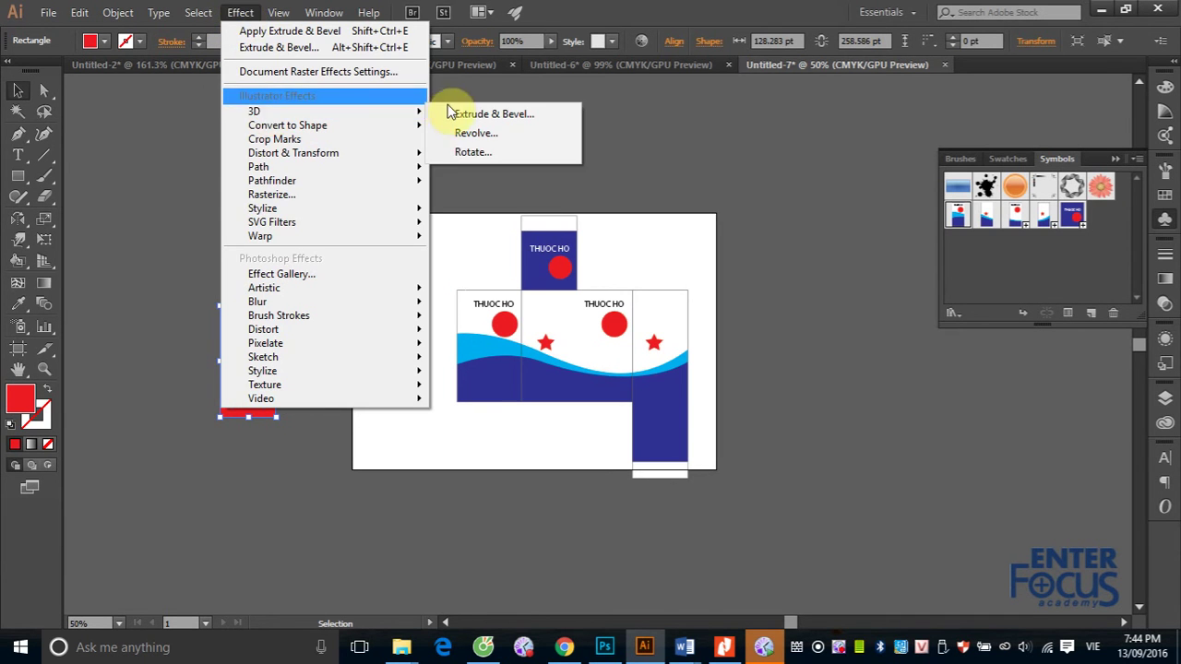
pyautogui.click(477, 123)
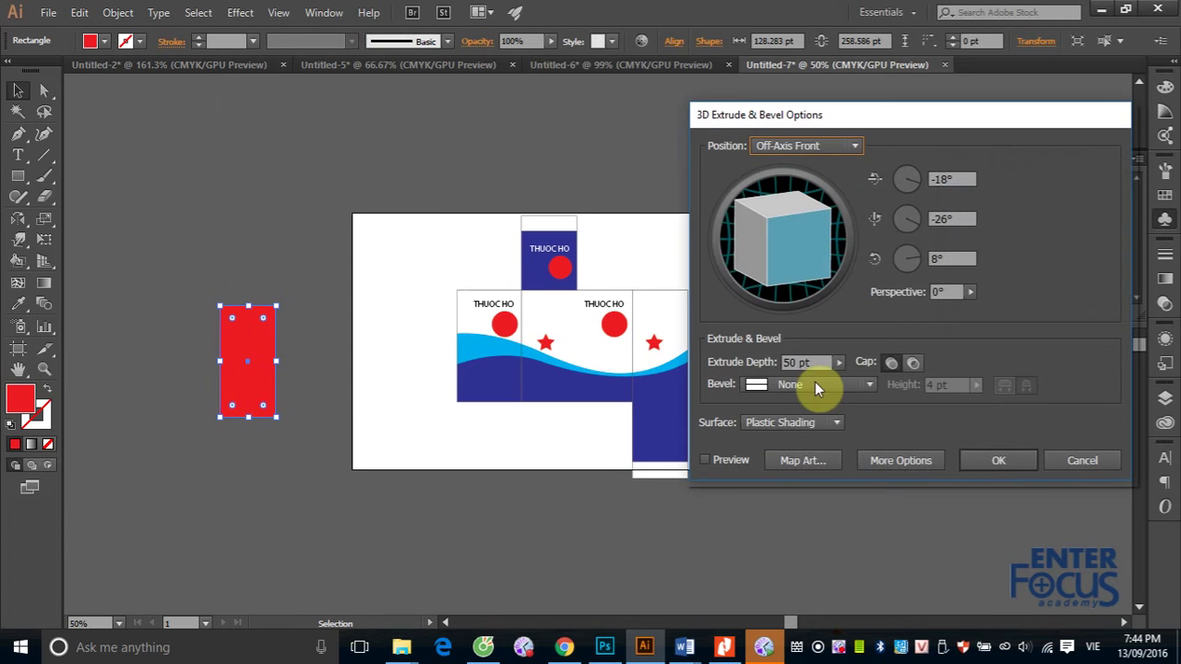
pyautogui.doubleClick(789, 362)
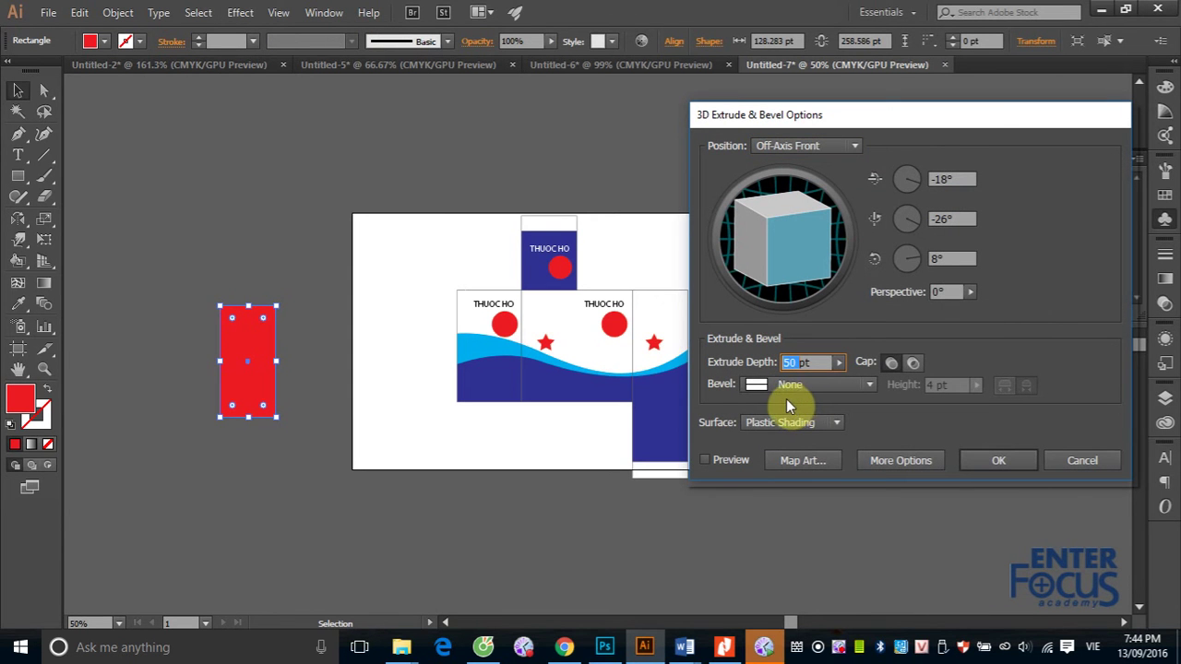
pyautogui.write('128.28')
pyautogui.click(703, 460)
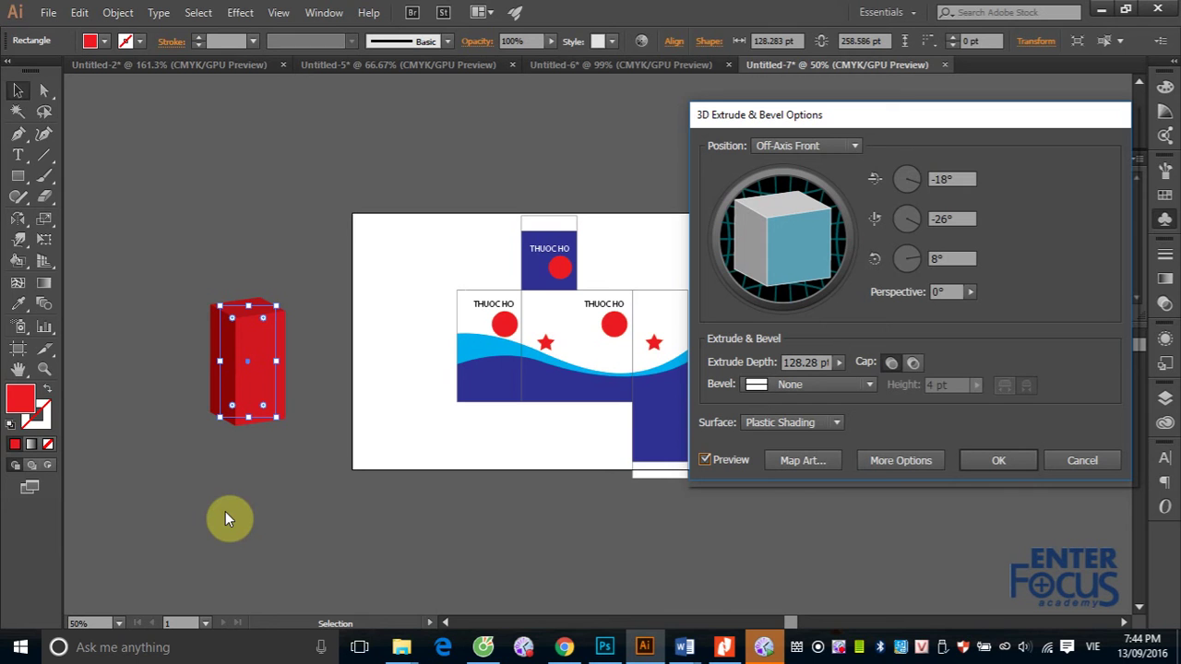
# In Map Art, map the M1 symbol onto the box's first surface.
pyautogui.click(809, 460)
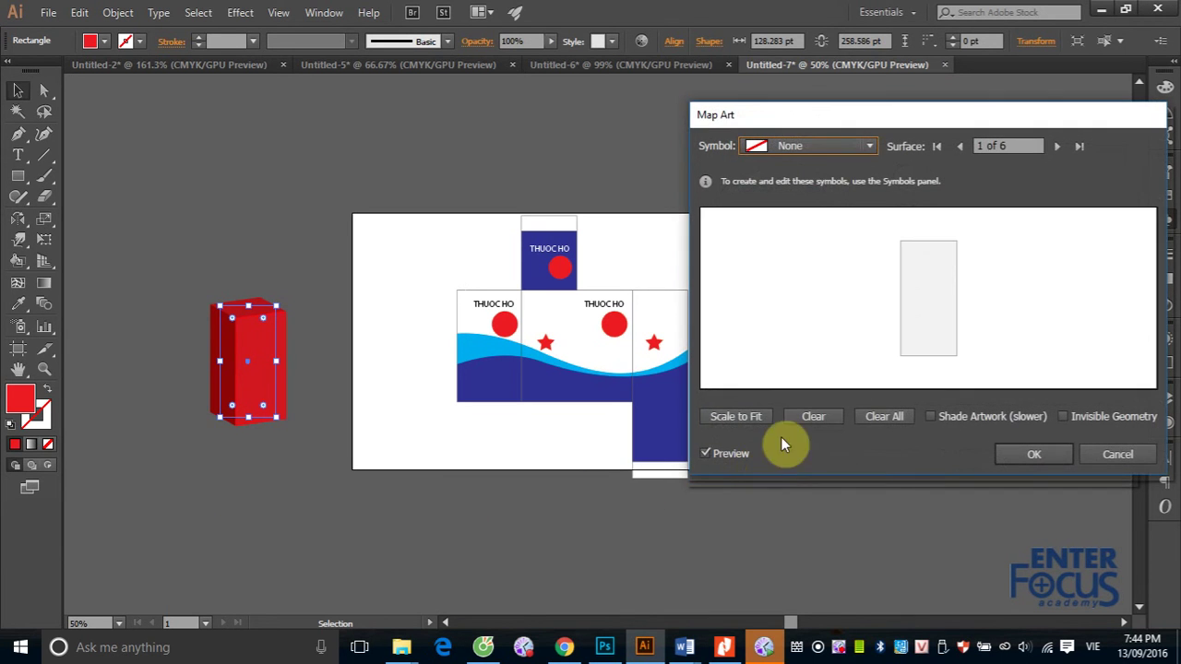
pyautogui.click(872, 143)
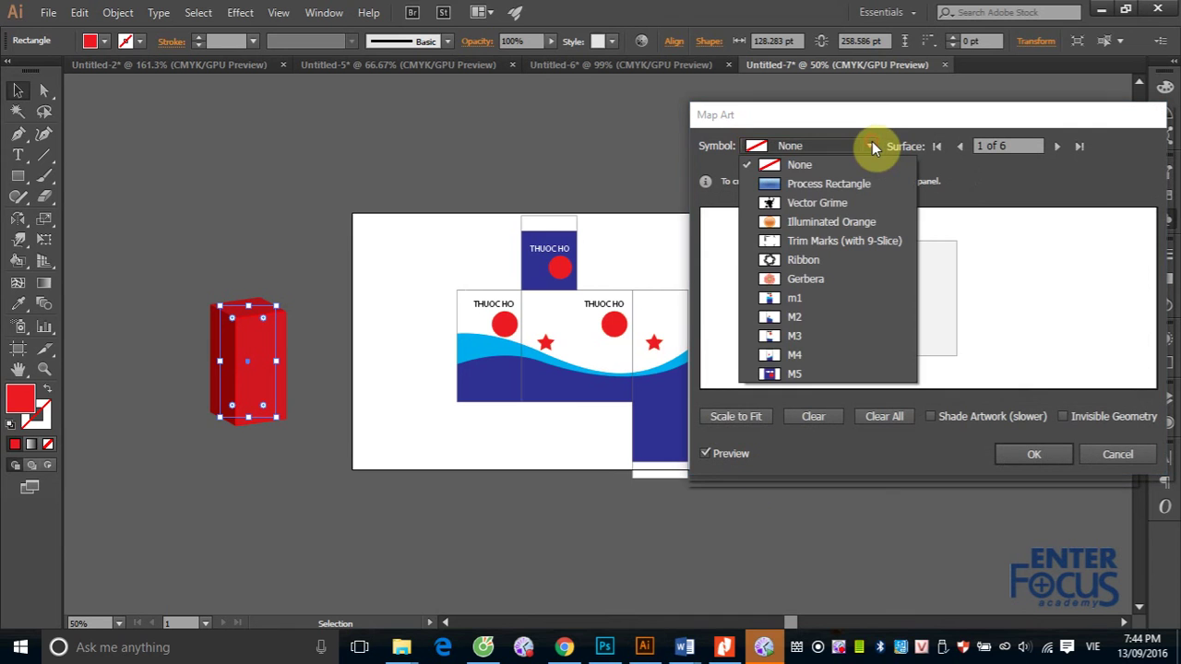
pyautogui.click(793, 300)
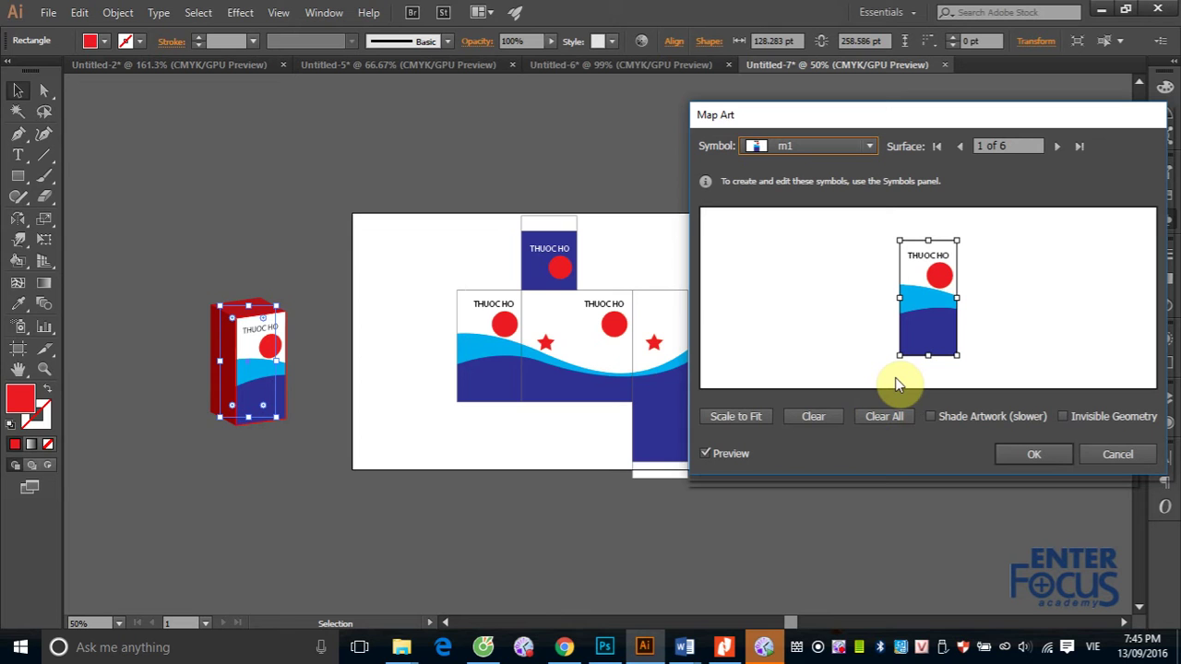
pyautogui.click(1057, 146)
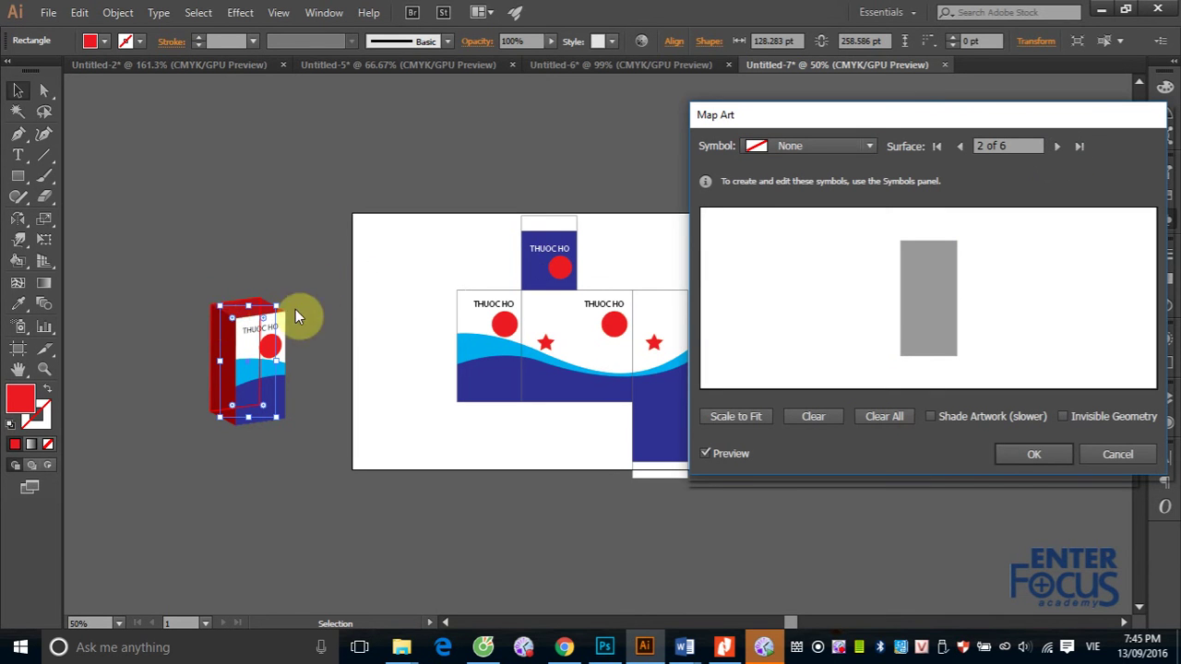
# Map the M4 symbol artwork onto surface 2 of the box.
pyautogui.moveTo(832, 122); pyautogui.dragTo(723, 463)
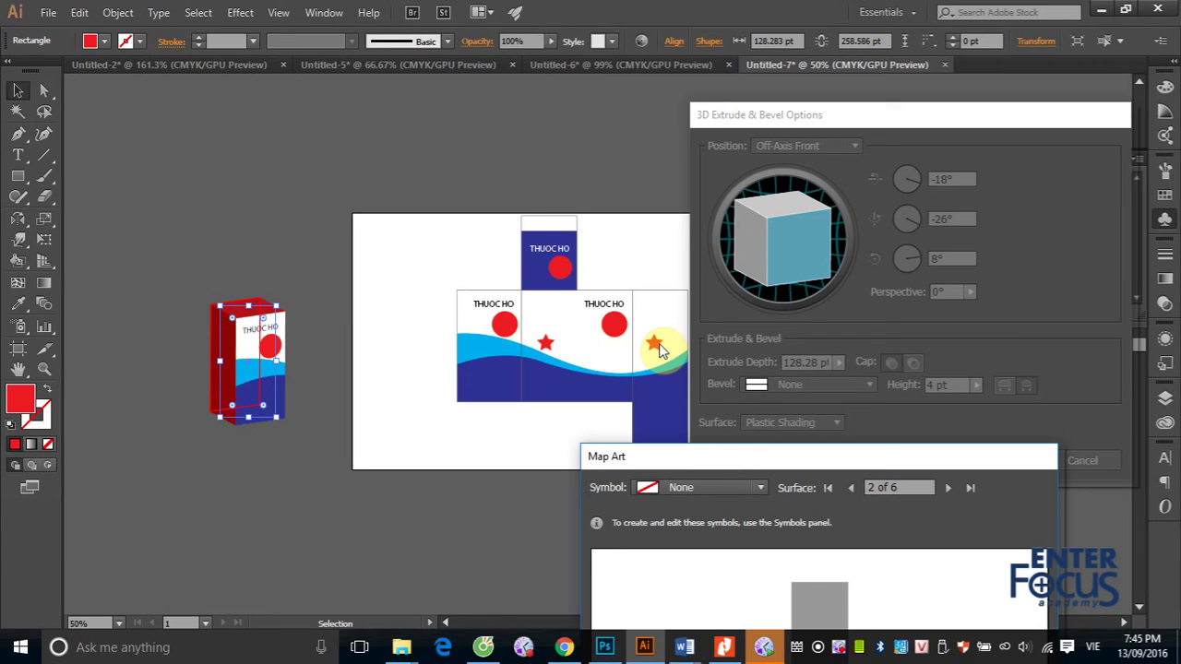
pyautogui.moveTo(749, 458); pyautogui.dragTo(830, 183)
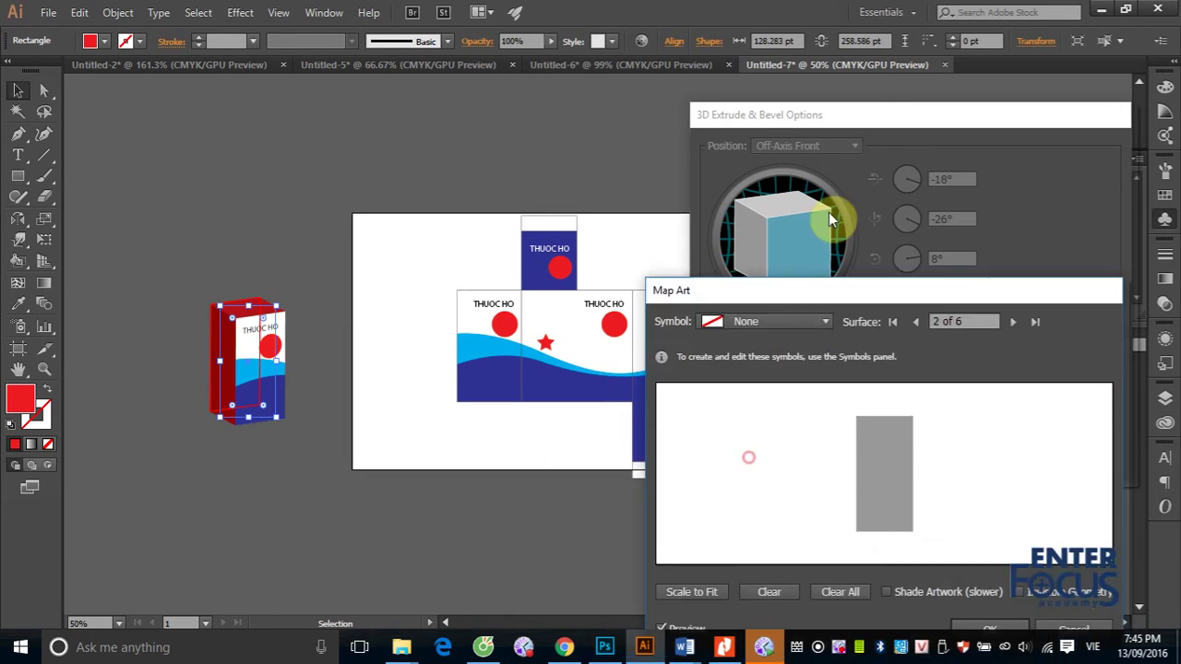
pyautogui.click(843, 215)
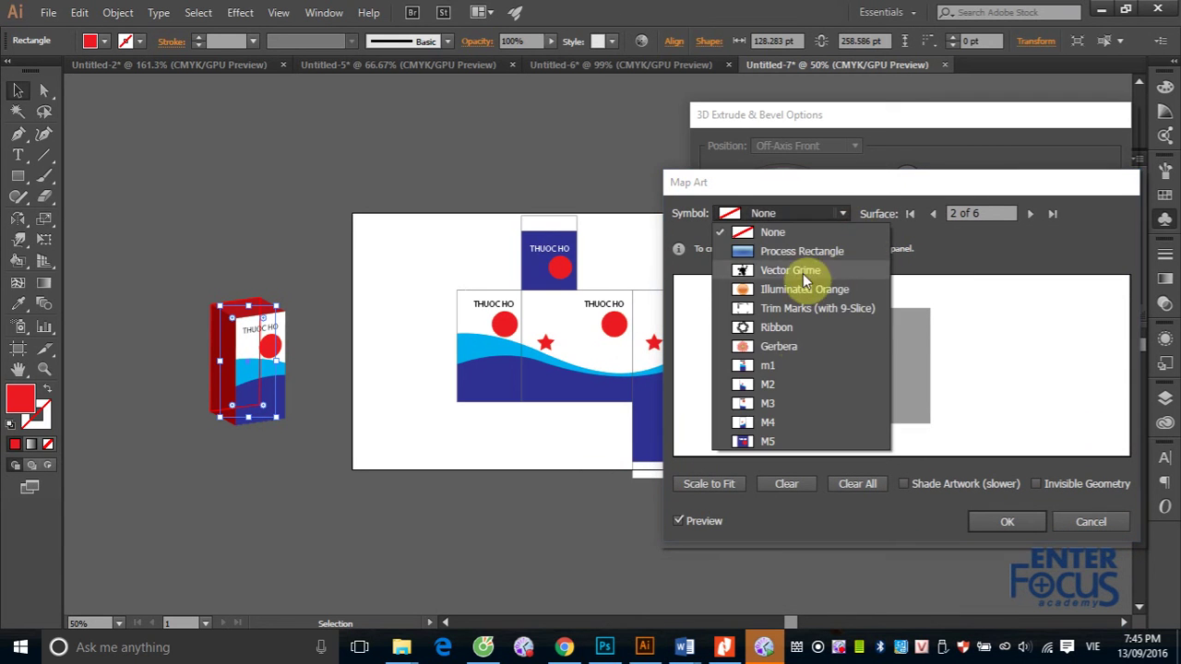
pyautogui.click(769, 422)
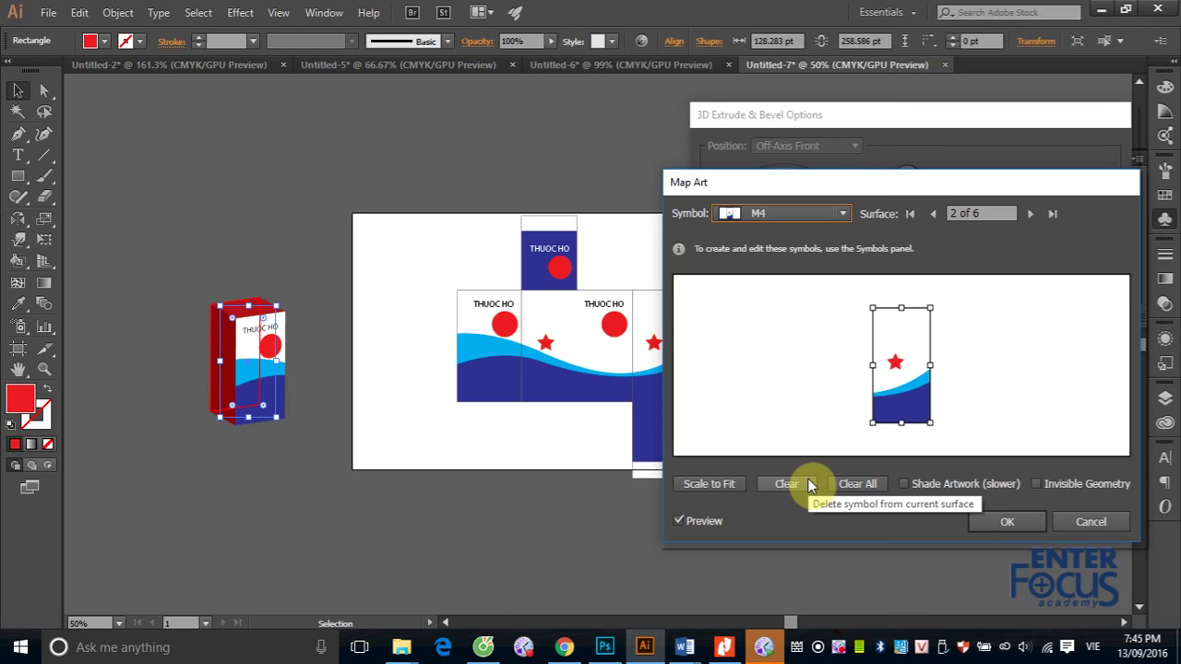
pyautogui.click(1030, 215)
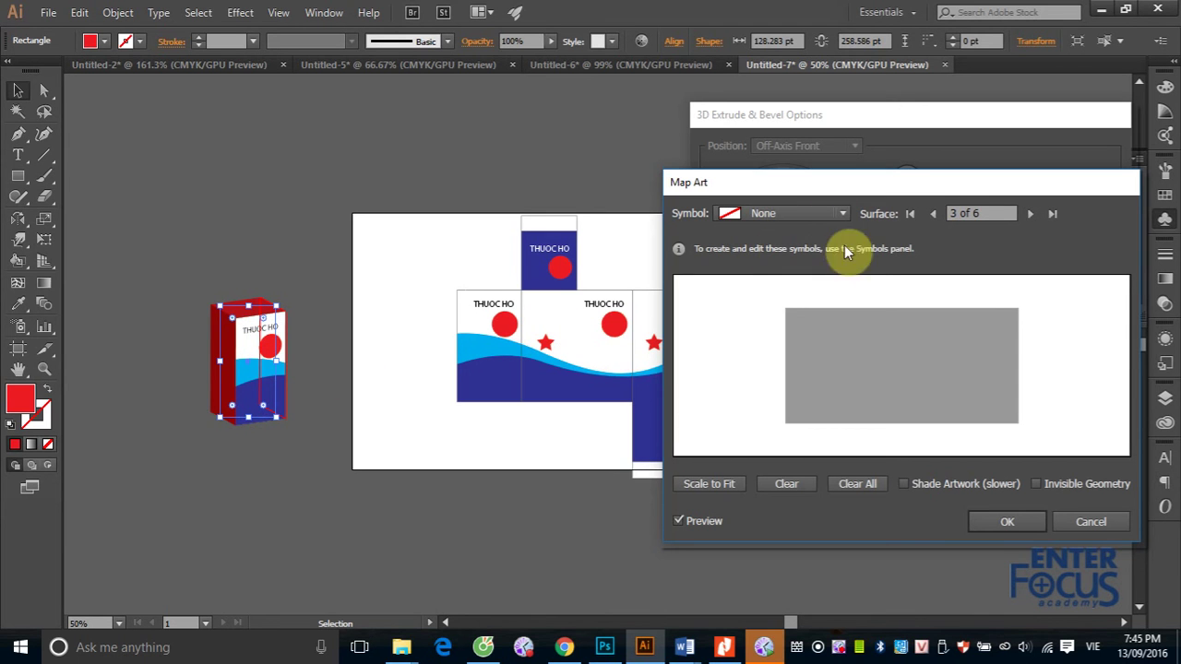
# Map the M2 star-panel symbol onto surface 3, rotated horizontal and centred on the face.
pyautogui.click(839, 212)
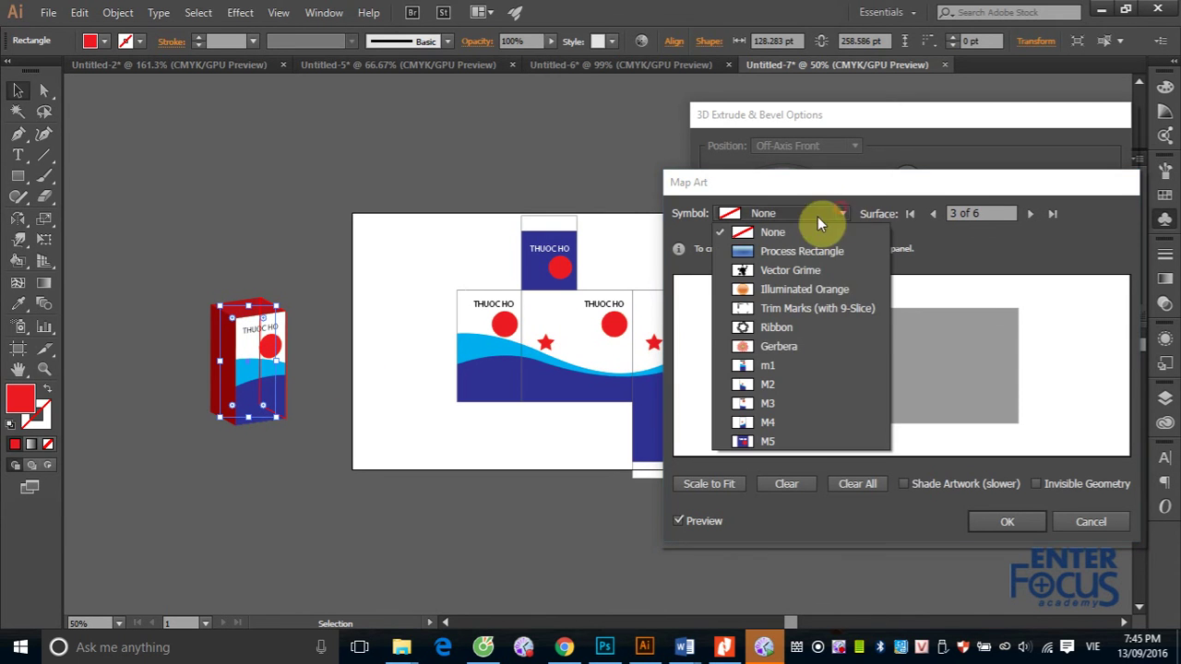
pyautogui.click(766, 385)
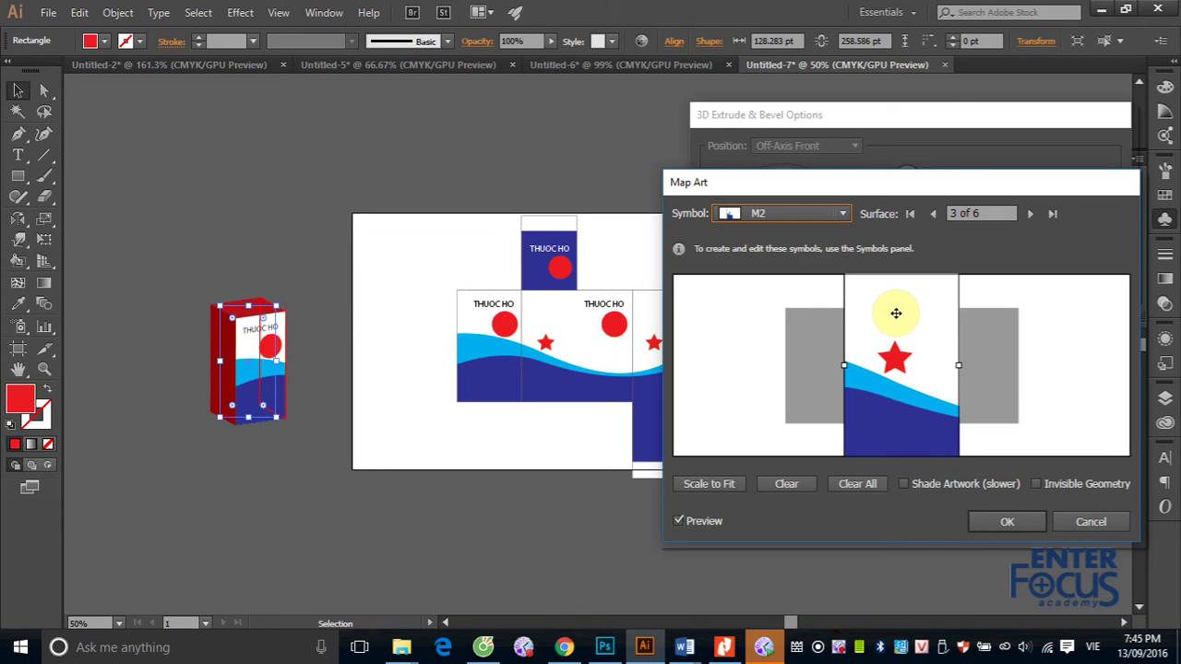
pyautogui.moveTo(896, 314); pyautogui.dragTo(884, 354)
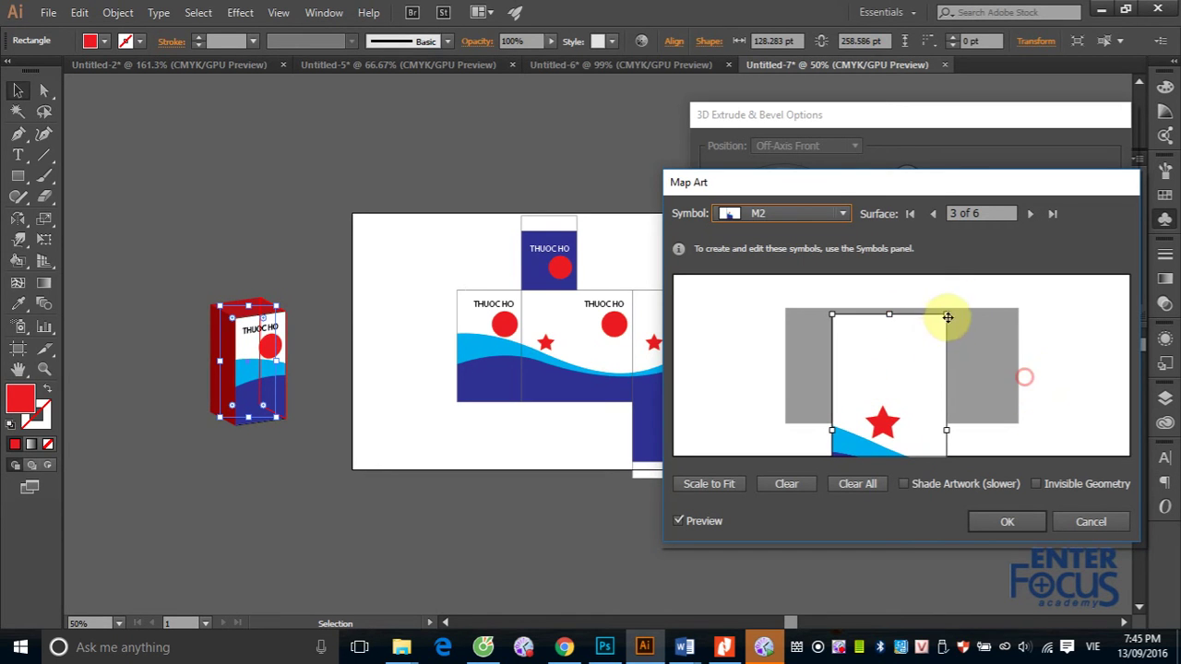
pyautogui.moveTo(946, 312)
pyautogui.mouseDown()
pyautogui.moveTo(975, 402)
pyautogui.moveTo(972, 318)
pyautogui.mouseUp()
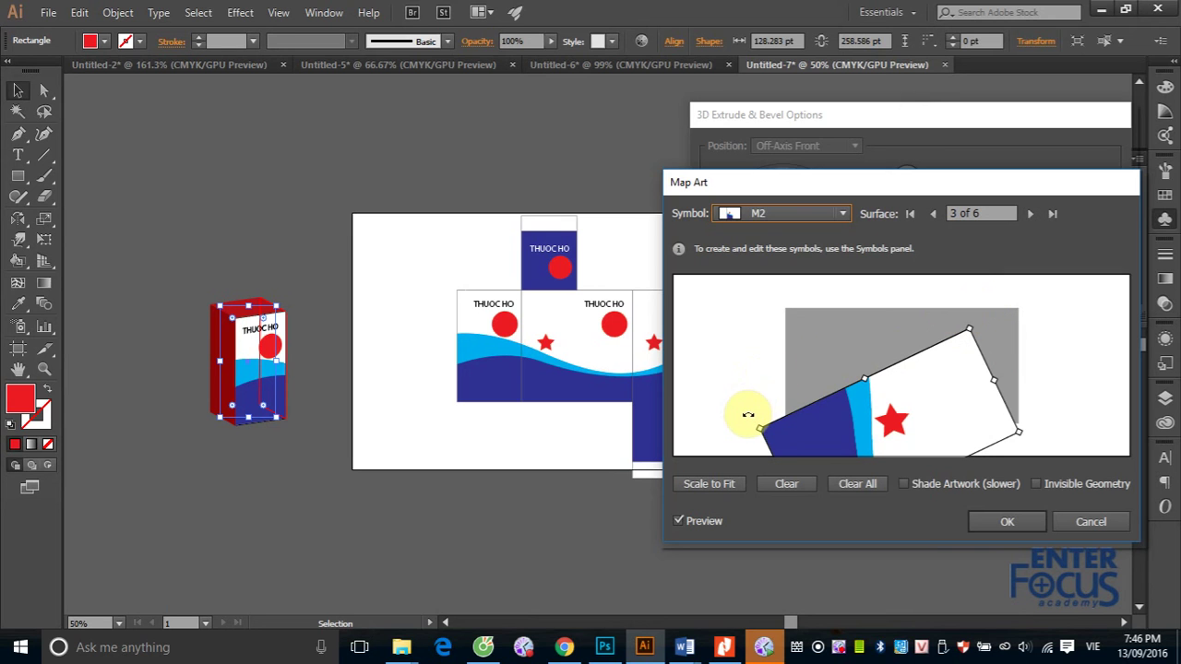
pyautogui.moveTo(748, 417); pyautogui.dragTo(771, 372)
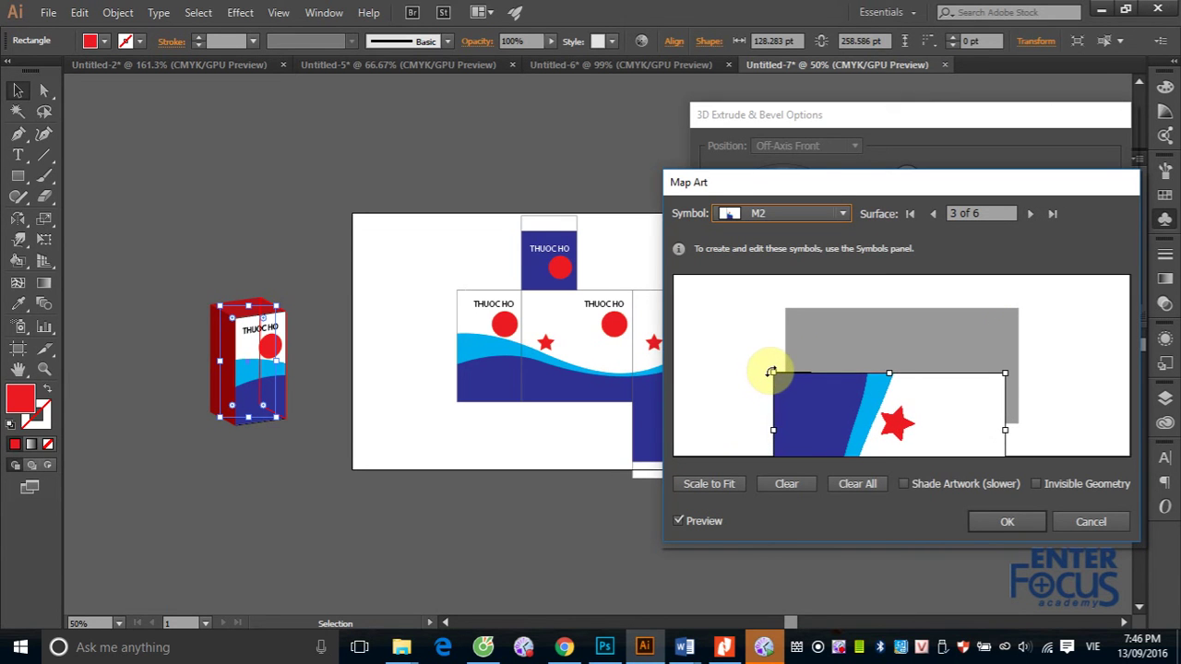
pyautogui.moveTo(946, 383); pyautogui.dragTo(953, 340)
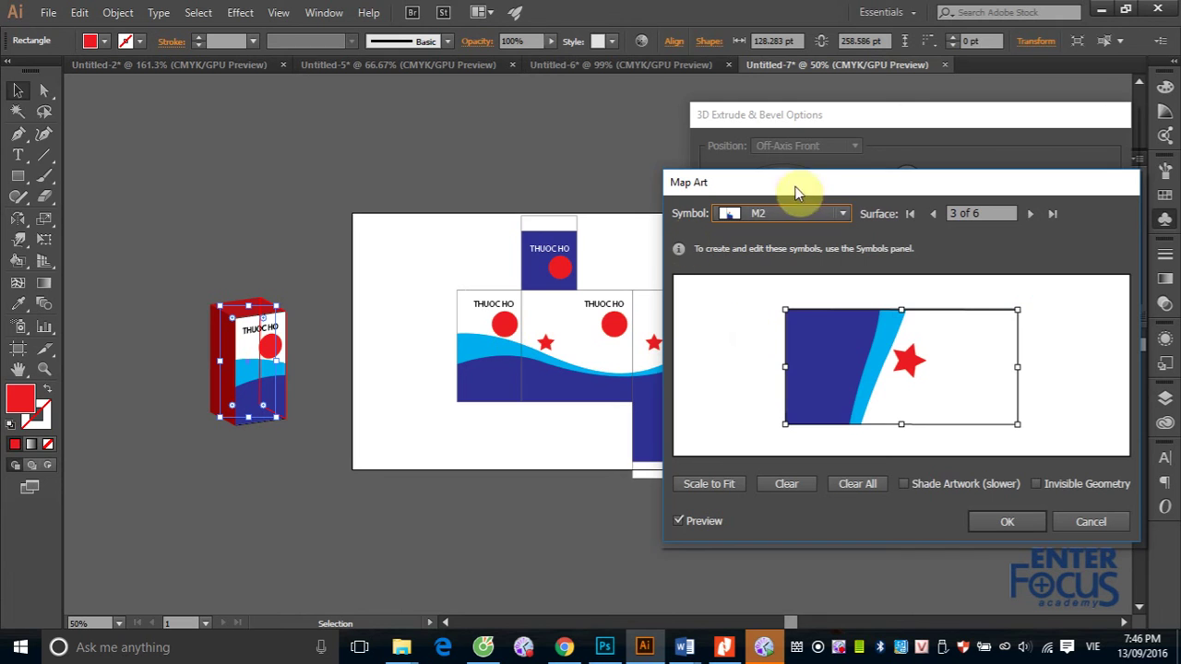
pyautogui.click(1030, 214)
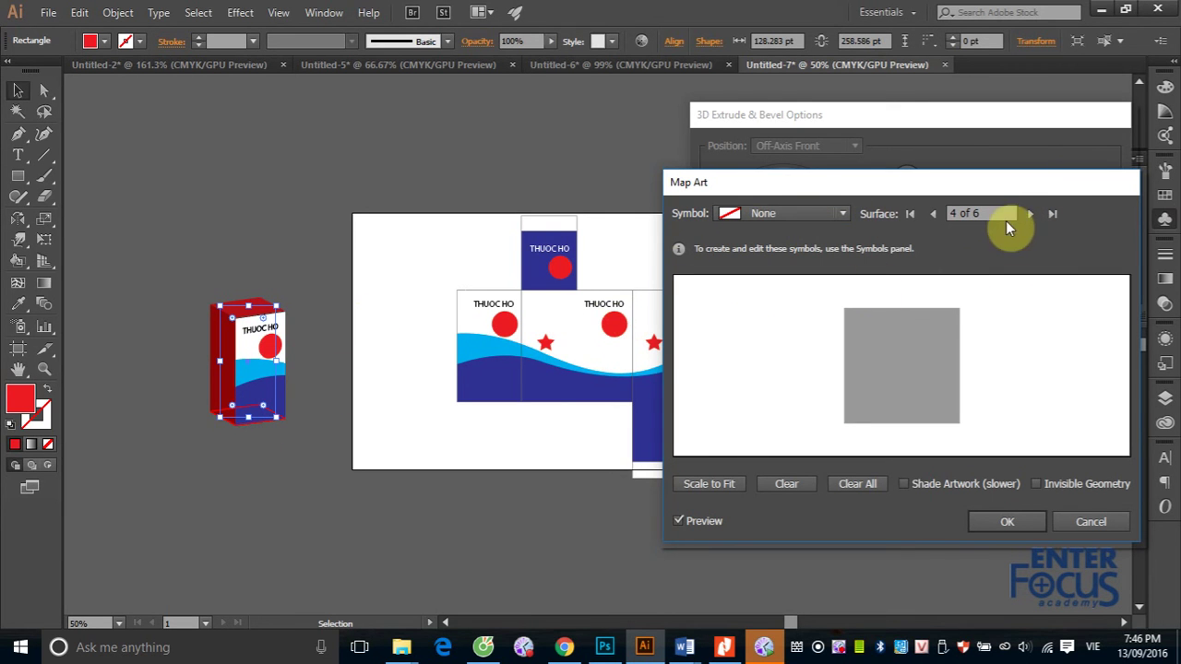
# Map the M3 symbol onto surface 5, rotating and positioning it to fit the face.
pyautogui.click(1029, 214)
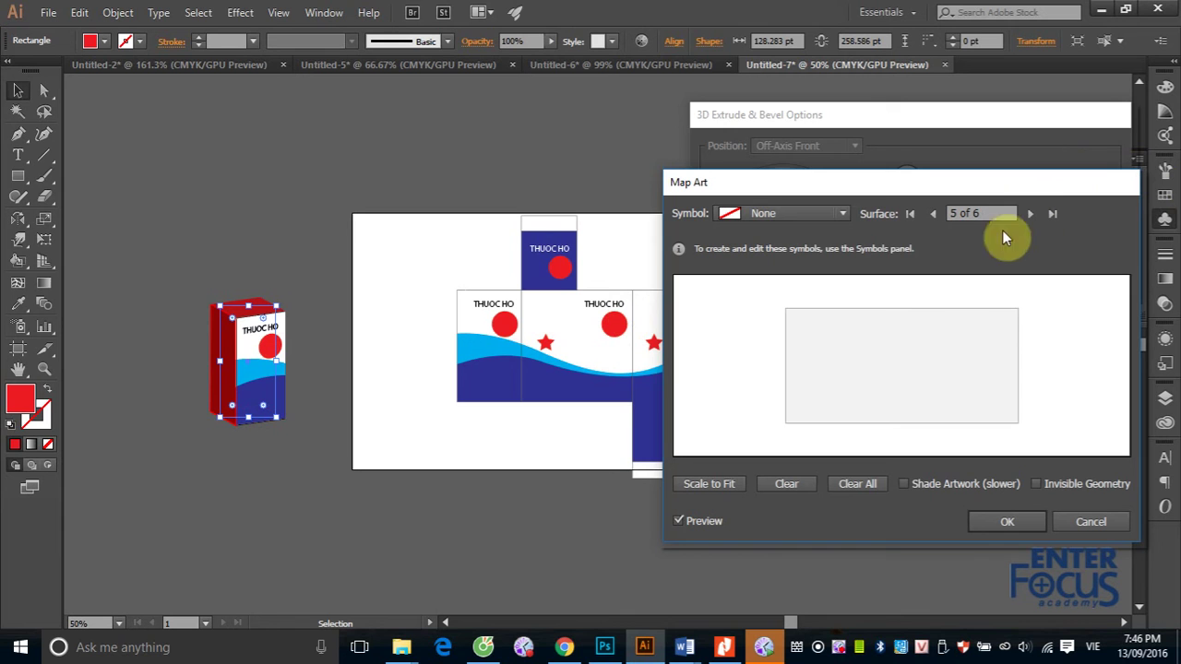
pyautogui.click(843, 214)
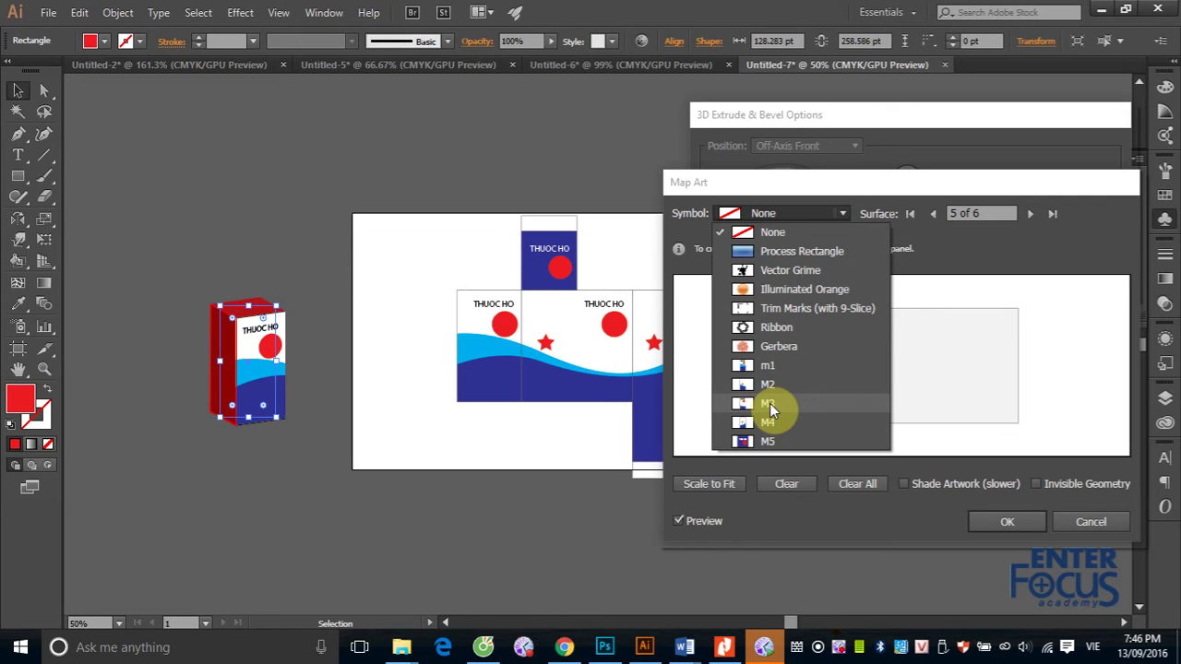
pyautogui.click(770, 409)
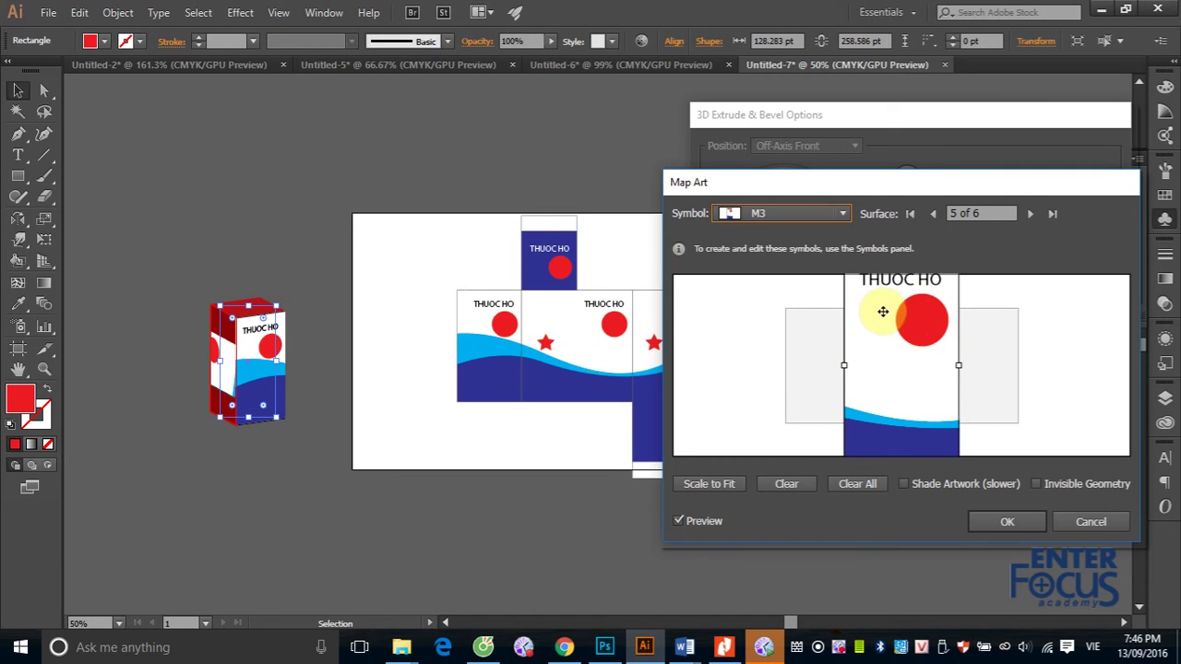
pyautogui.moveTo(880, 308); pyautogui.dragTo(871, 381)
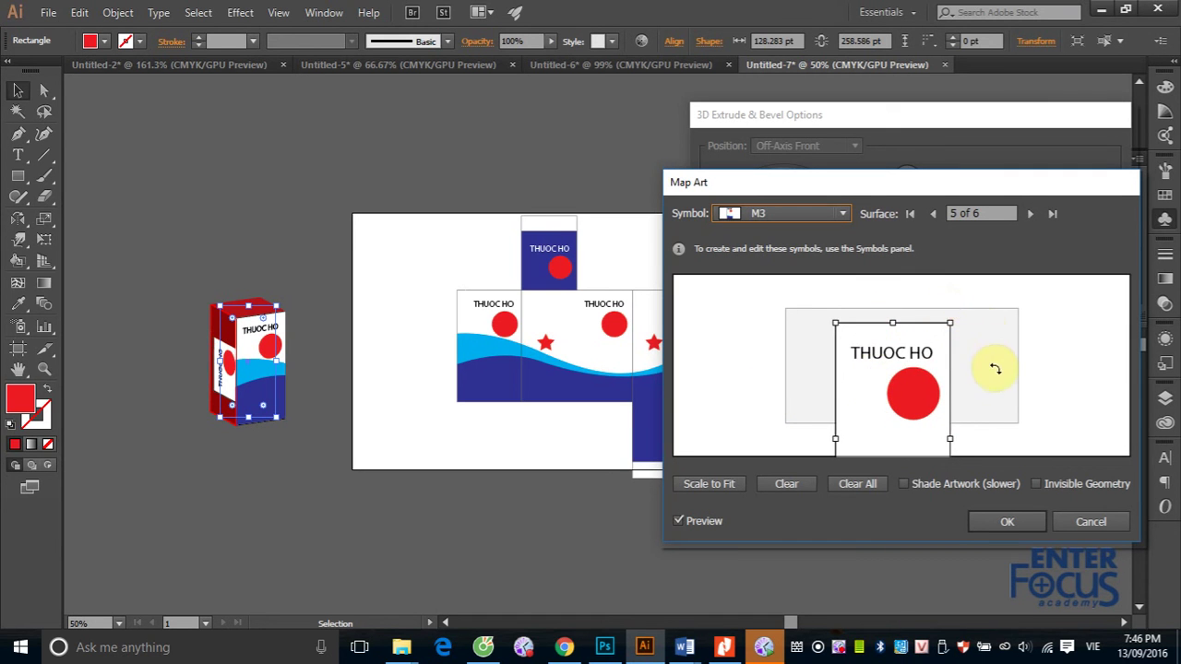
pyautogui.moveTo(987, 351)
pyautogui.mouseDown()
pyautogui.moveTo(1002, 454)
pyautogui.moveTo(1026, 392)
pyautogui.moveTo(941, 443)
pyautogui.moveTo(987, 410)
pyautogui.mouseUp()
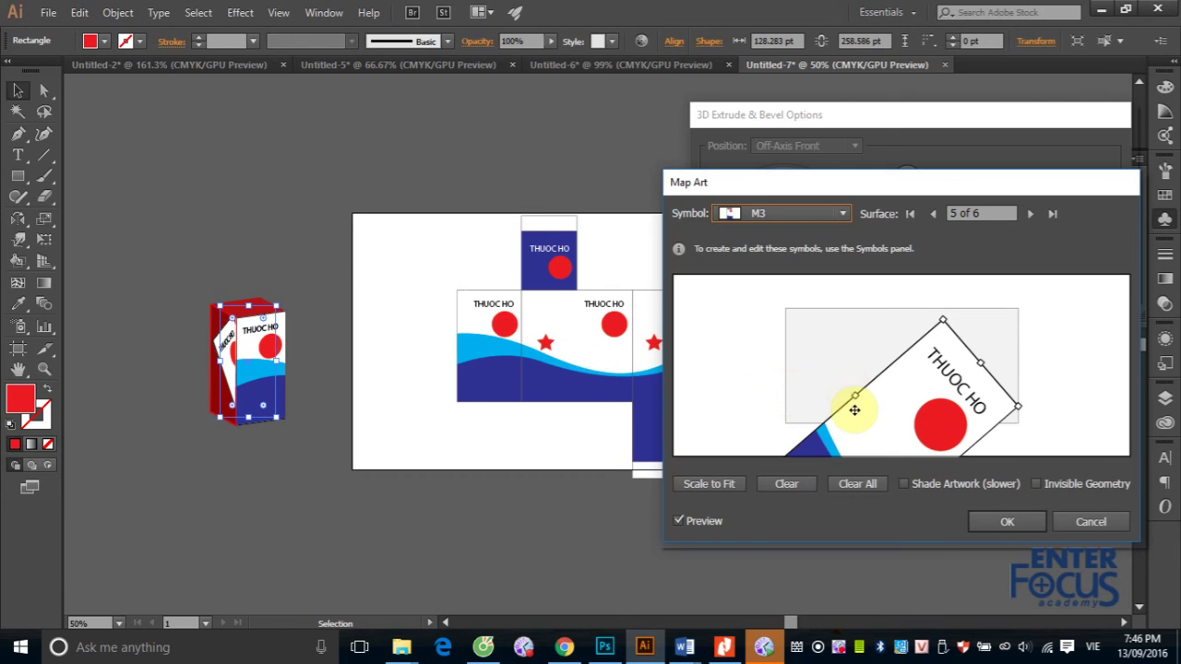
pyautogui.moveTo(844, 415); pyautogui.dragTo(856, 337)
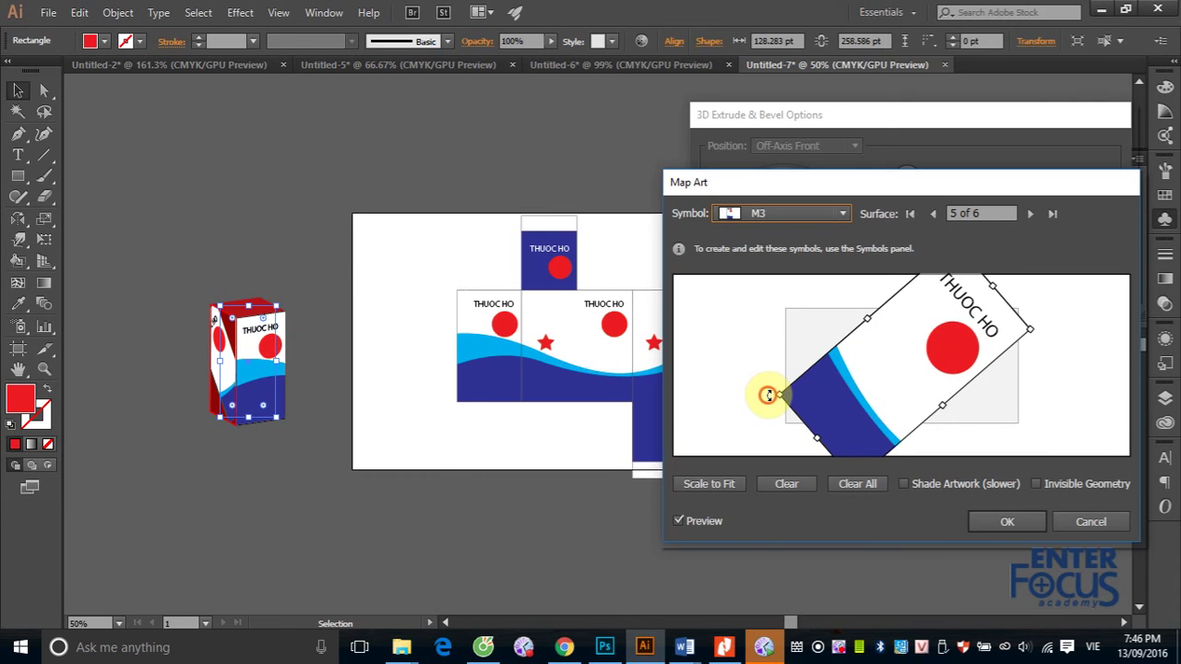
pyautogui.moveTo(768, 394); pyautogui.dragTo(783, 303)
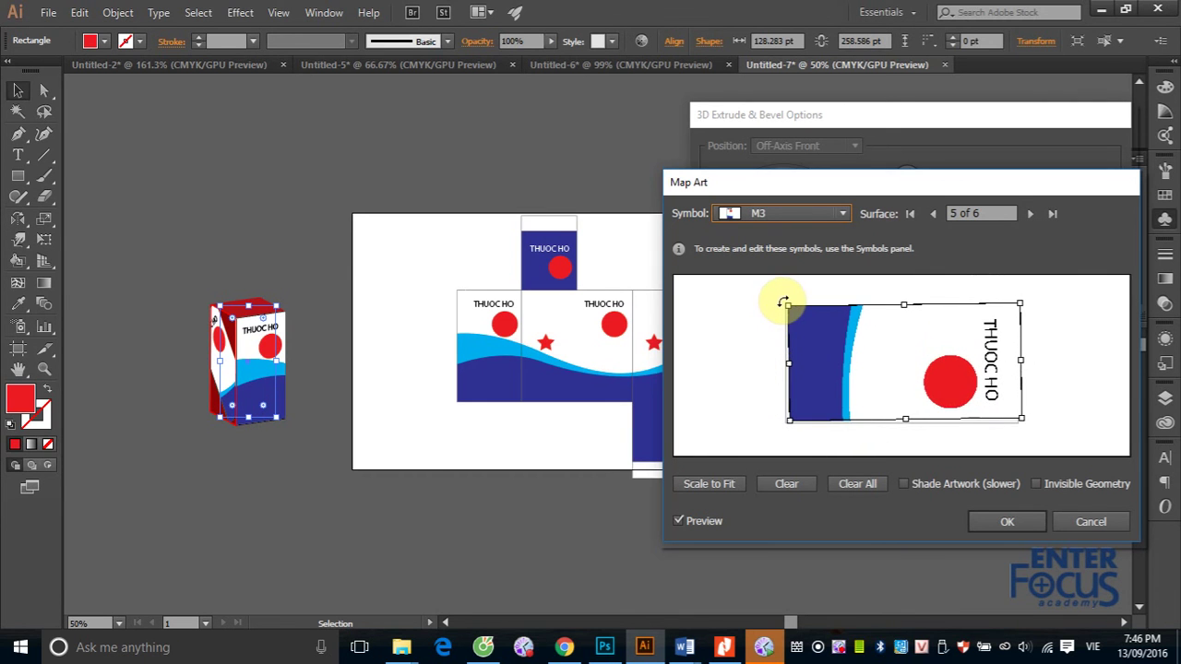
pyautogui.moveTo(784, 303); pyautogui.dragTo(785, 301)
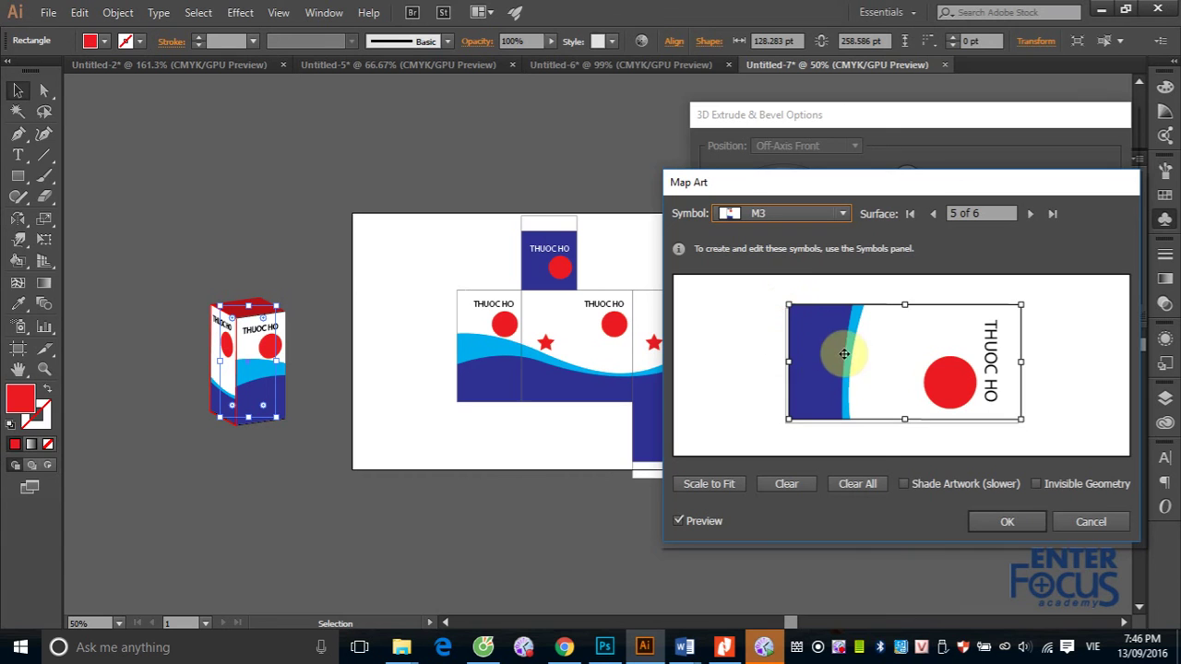
pyautogui.moveTo(836, 349); pyautogui.dragTo(833, 354)
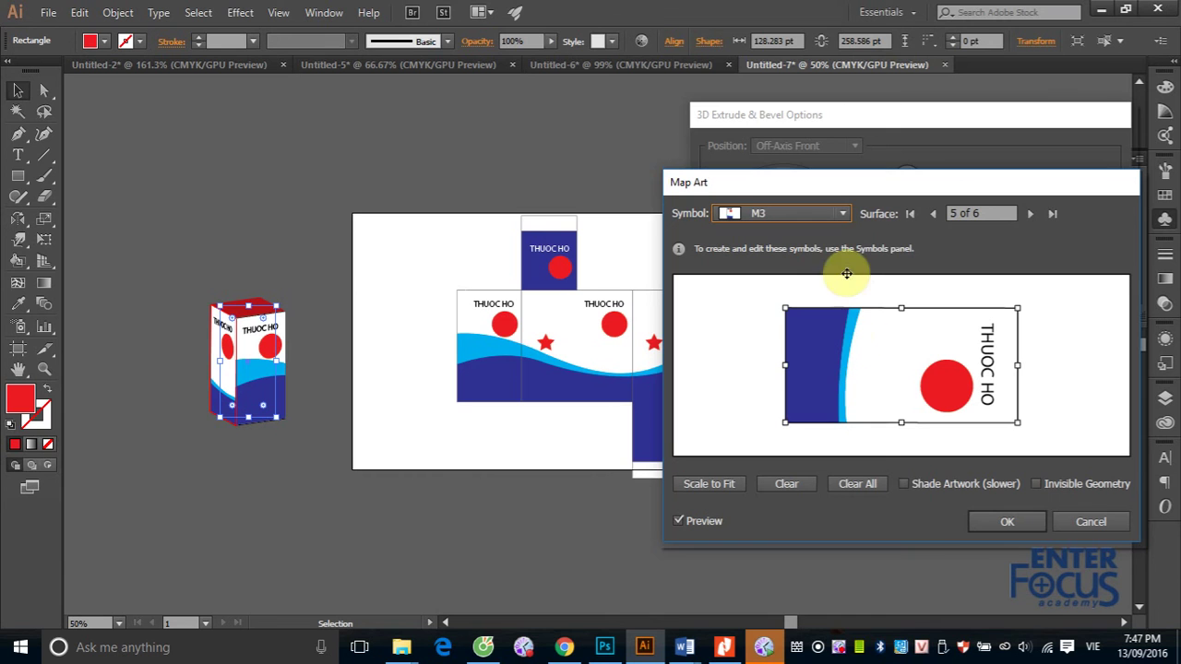
# Map the M5 lid artwork onto surface 6 and confirm the mapping.
pyautogui.click(1034, 214)
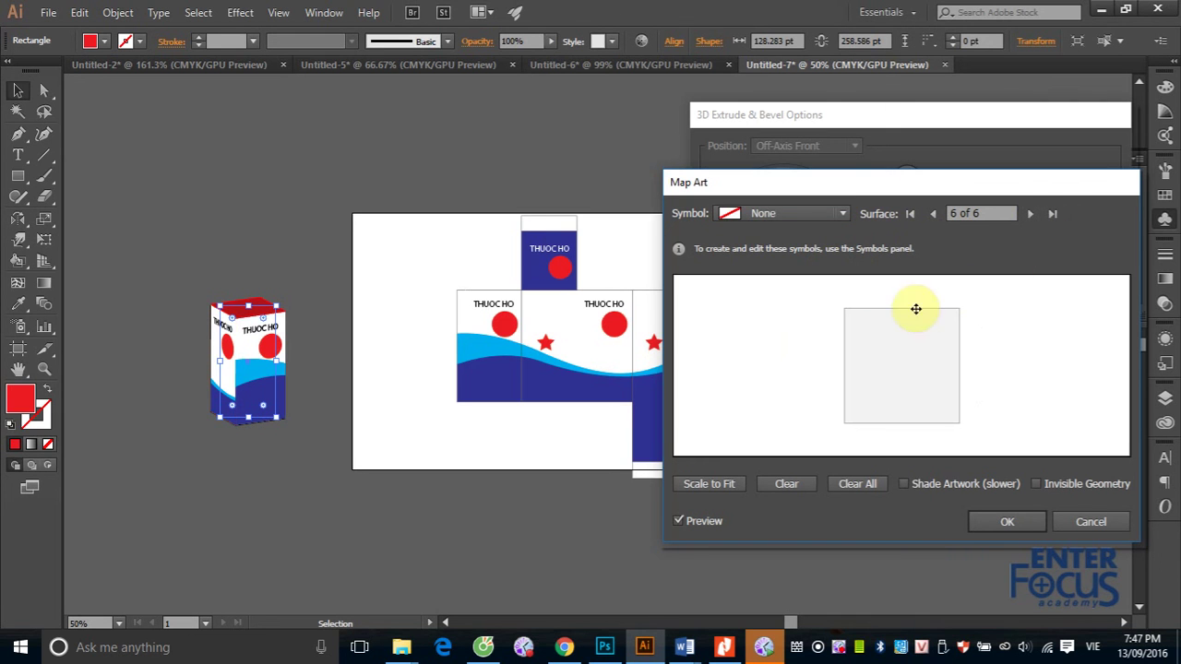
pyautogui.click(842, 213)
pyautogui.click(771, 441)
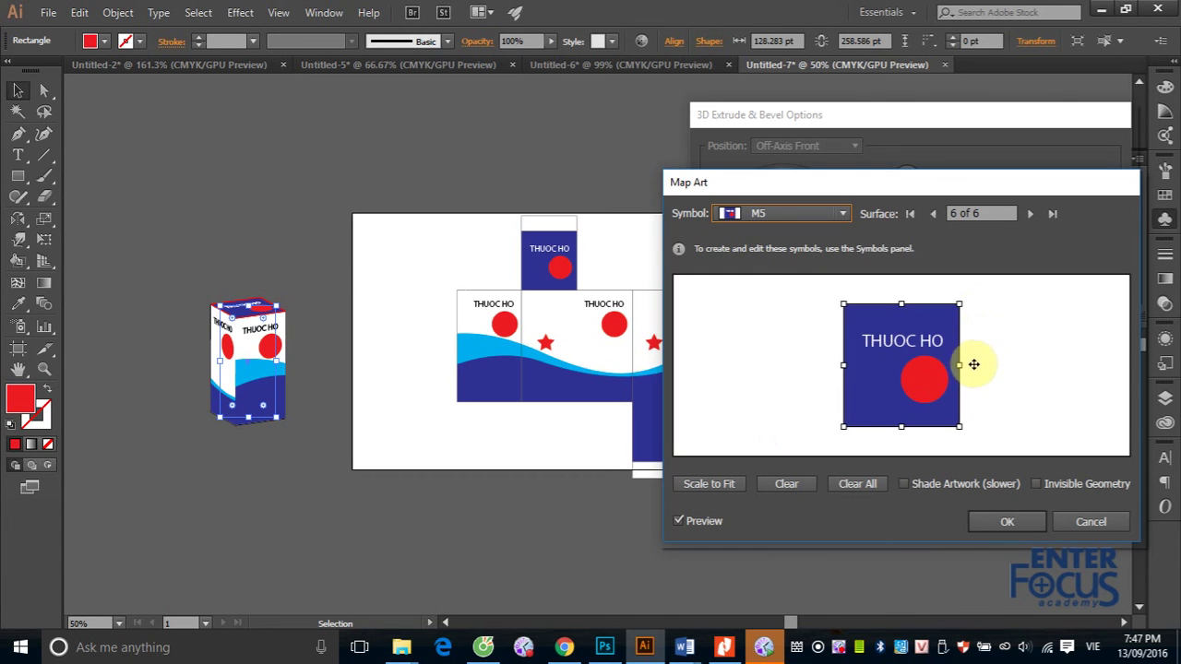
pyautogui.click(1021, 532)
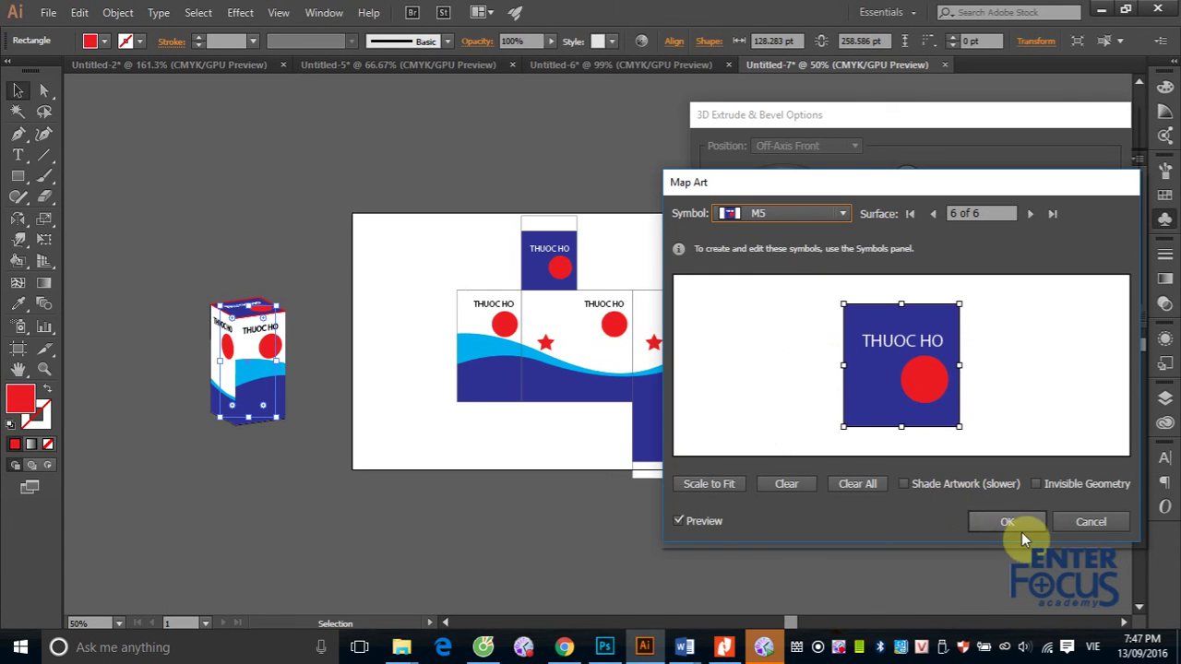
# Apply the Map Art settings and rotate the box preview to -20°, 40°, -12°.
pyautogui.click(1021, 523)
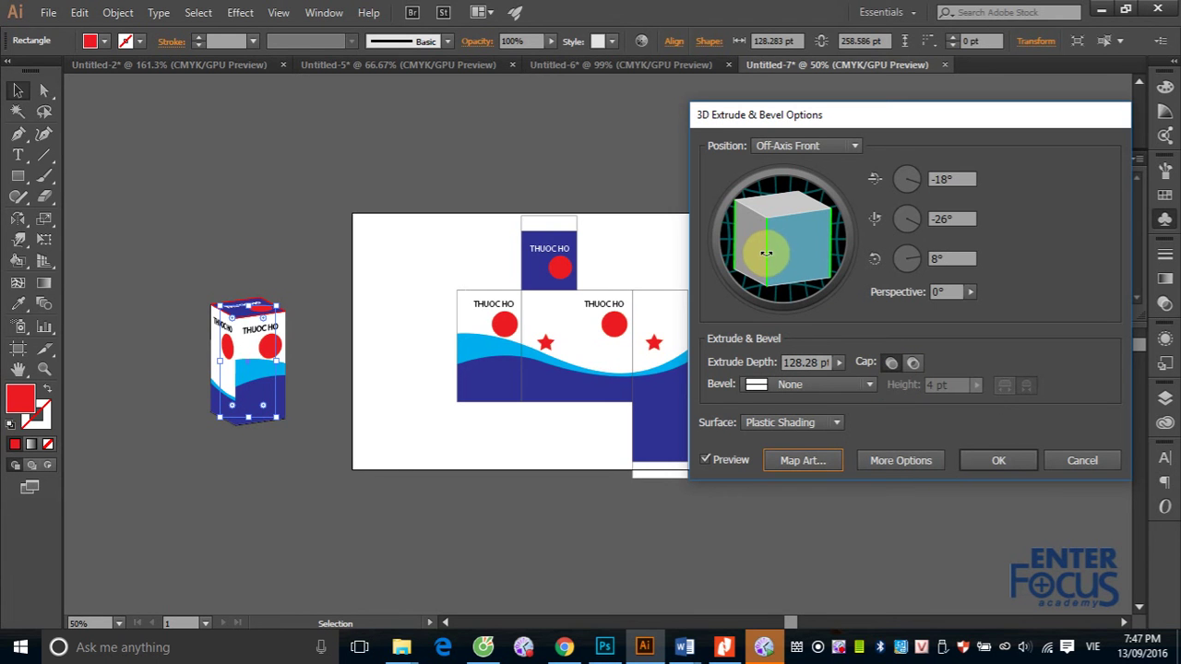
pyautogui.moveTo(765, 254)
pyautogui.mouseDown()
pyautogui.moveTo(795, 254)
pyautogui.moveTo(745, 264)
pyautogui.moveTo(835, 258)
pyautogui.moveTo(789, 270)
pyautogui.mouseUp()
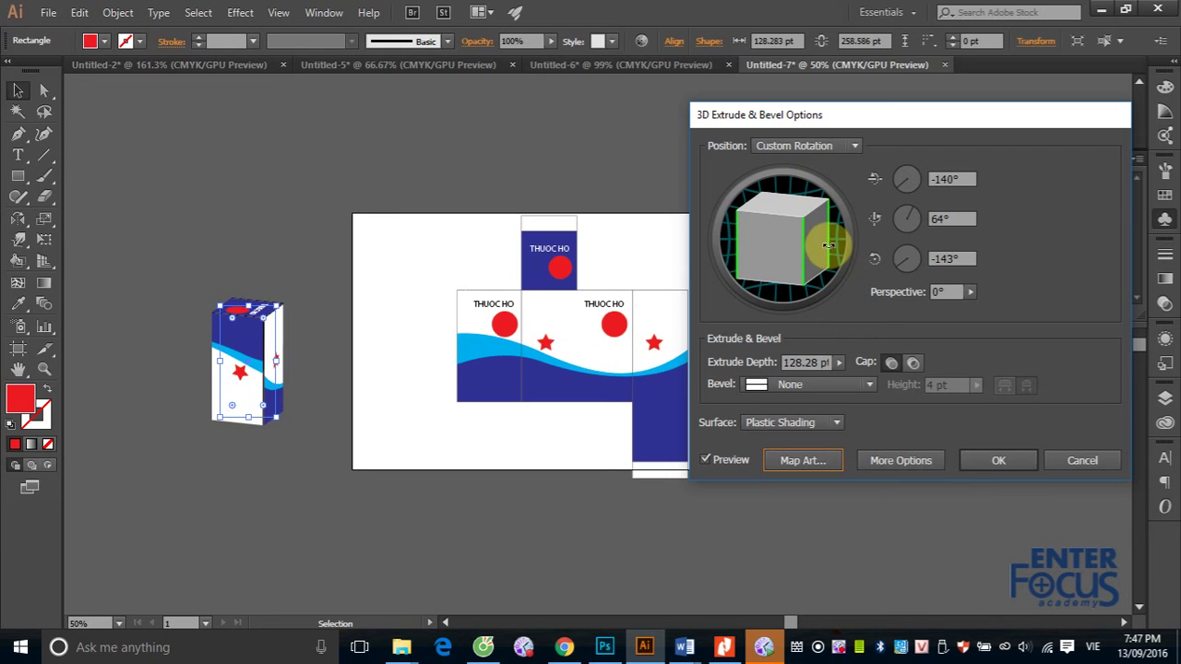
pyautogui.moveTo(829, 244)
pyautogui.mouseDown()
pyautogui.moveTo(785, 181)
pyautogui.moveTo(751, 279)
pyautogui.moveTo(746, 255)
pyautogui.moveTo(806, 268)
pyautogui.mouseUp()
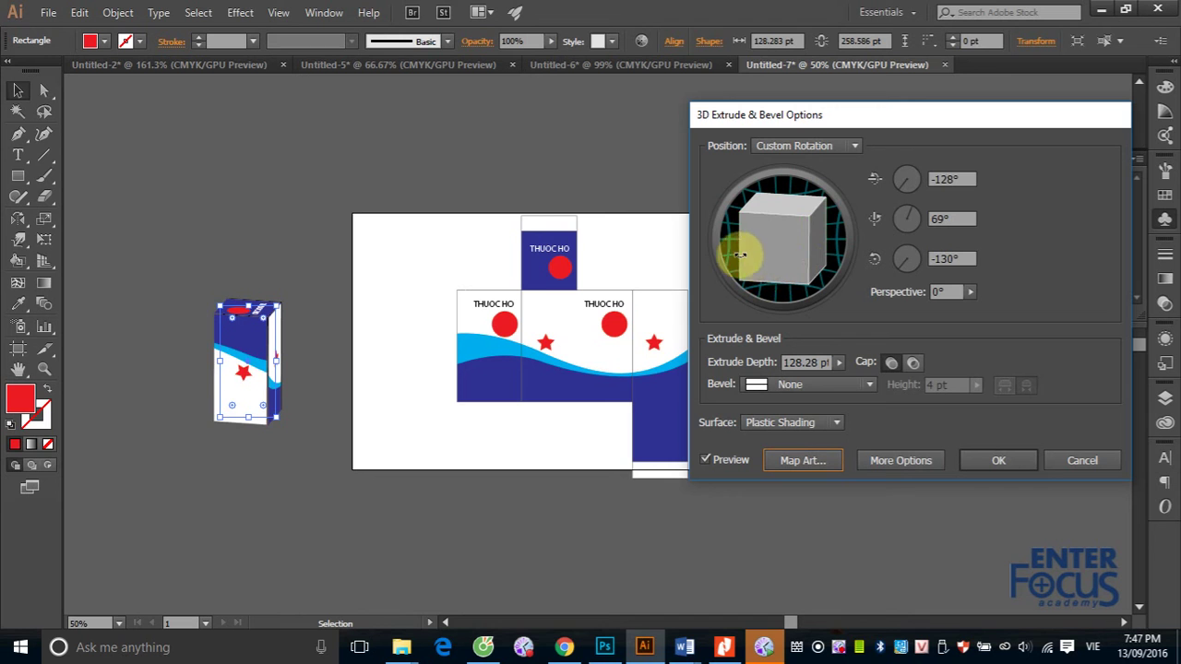
pyautogui.moveTo(742, 253); pyautogui.dragTo(792, 258)
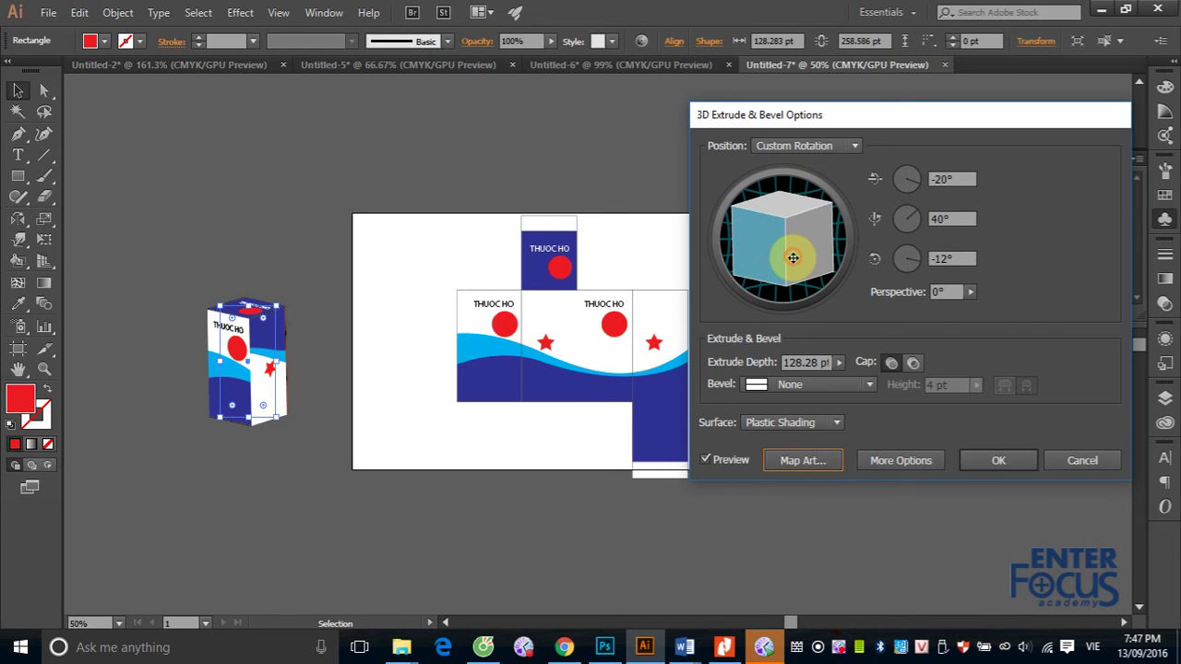
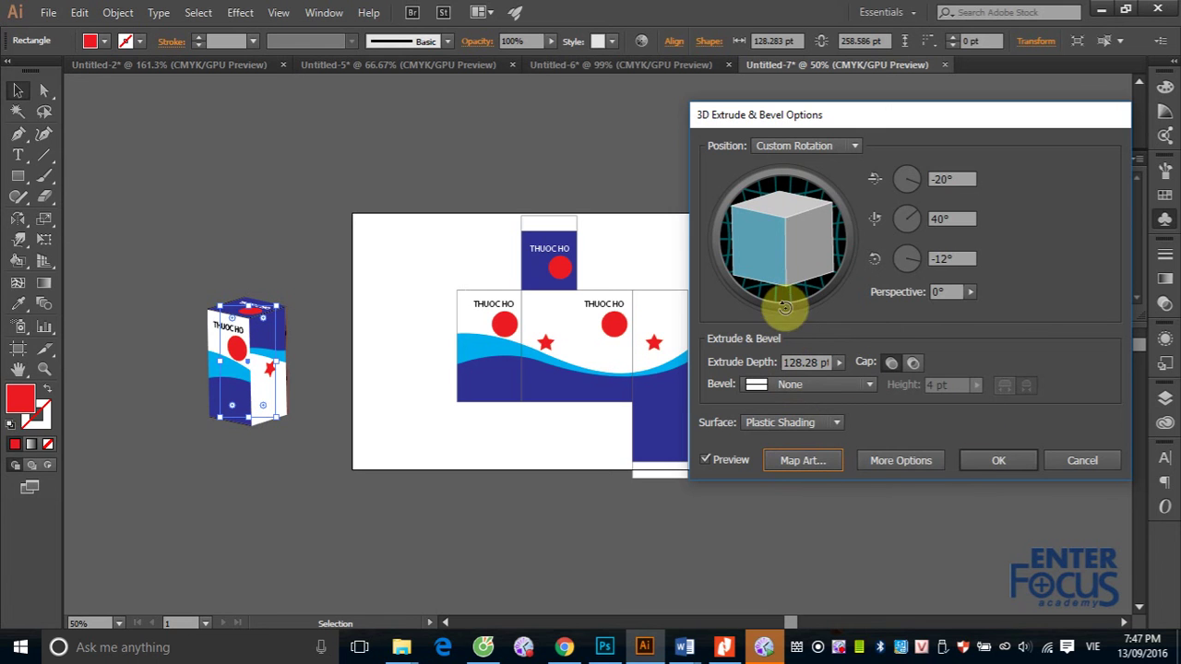
# In Map Art, rotate the M2 artwork on surface 3 of 6 by 180°.
pyautogui.click(779, 461)
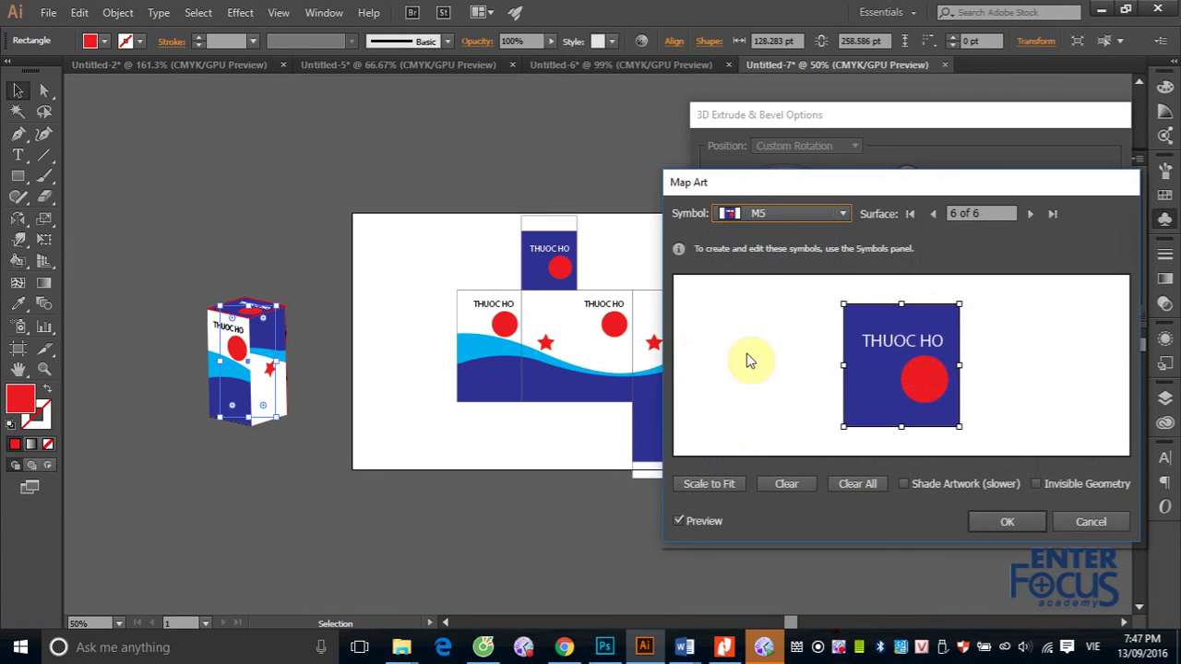
pyautogui.click(934, 217)
pyautogui.click(935, 217)
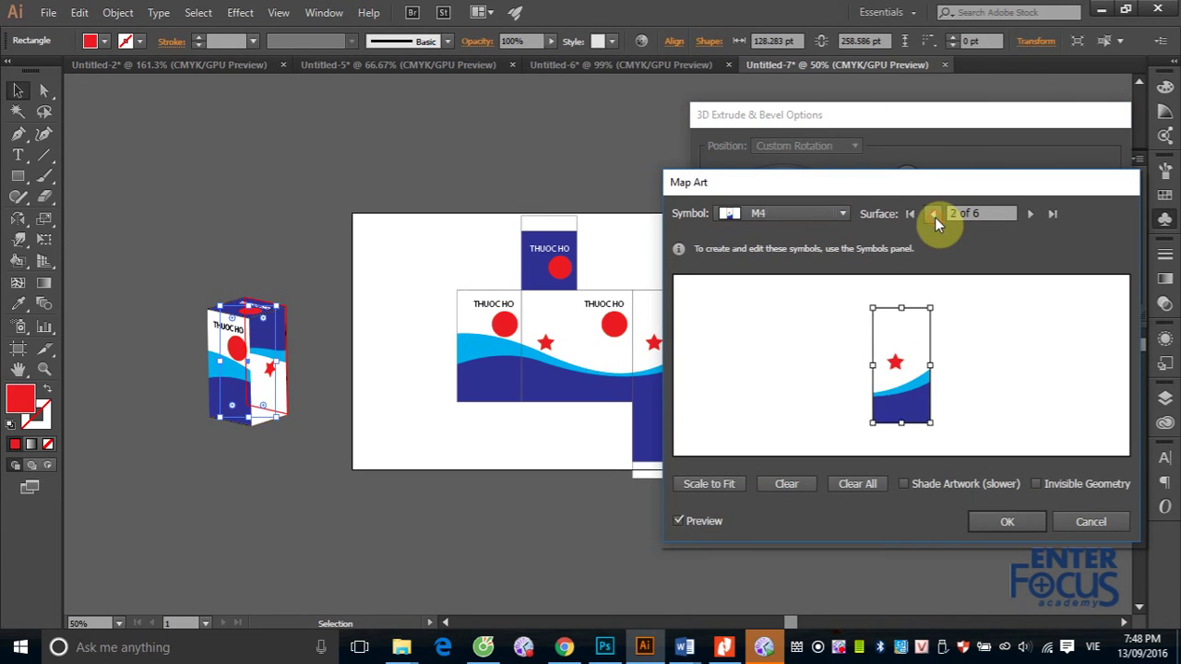
pyautogui.click(934, 217)
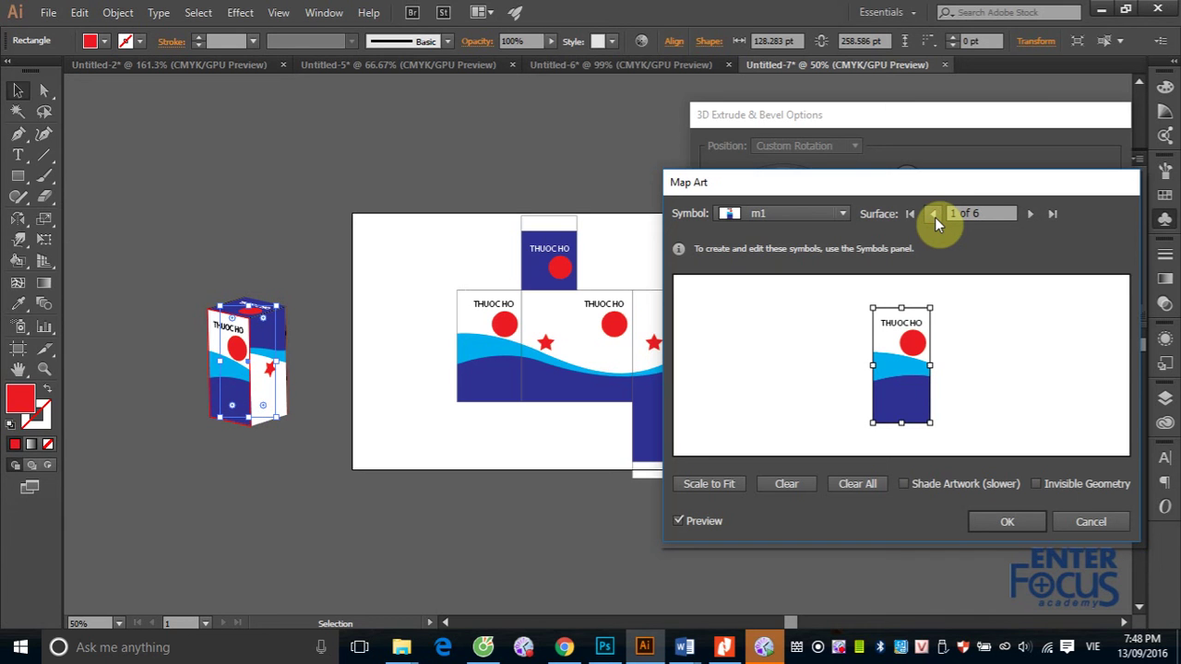
pyautogui.click(1028, 215)
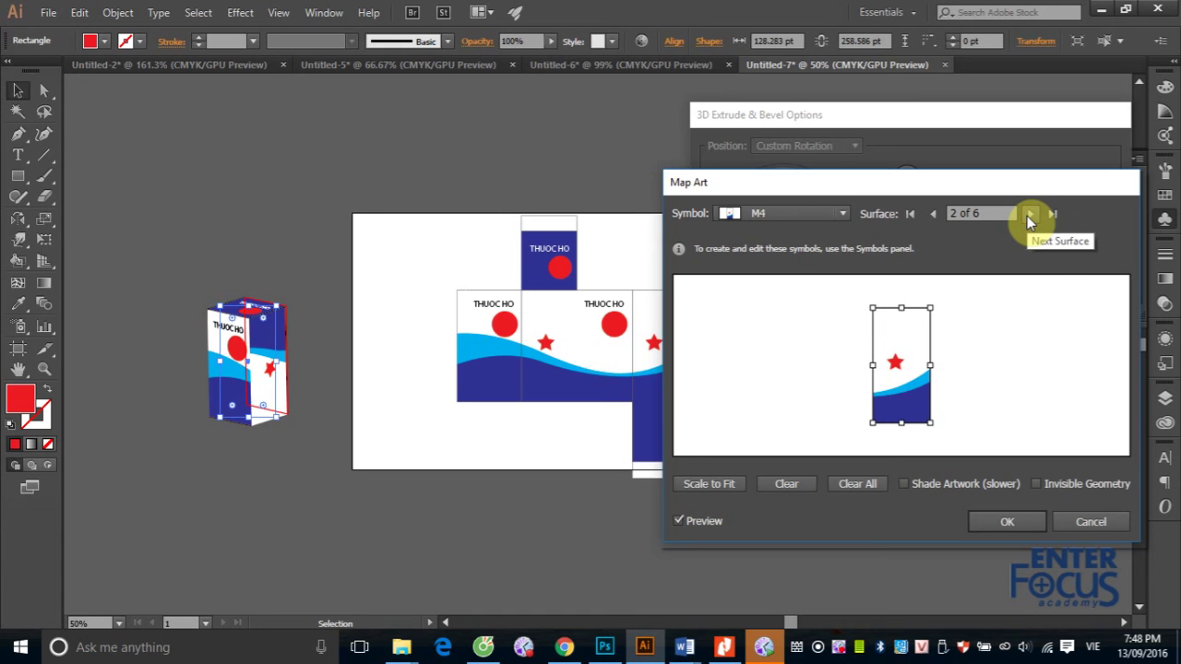
pyautogui.click(1028, 217)
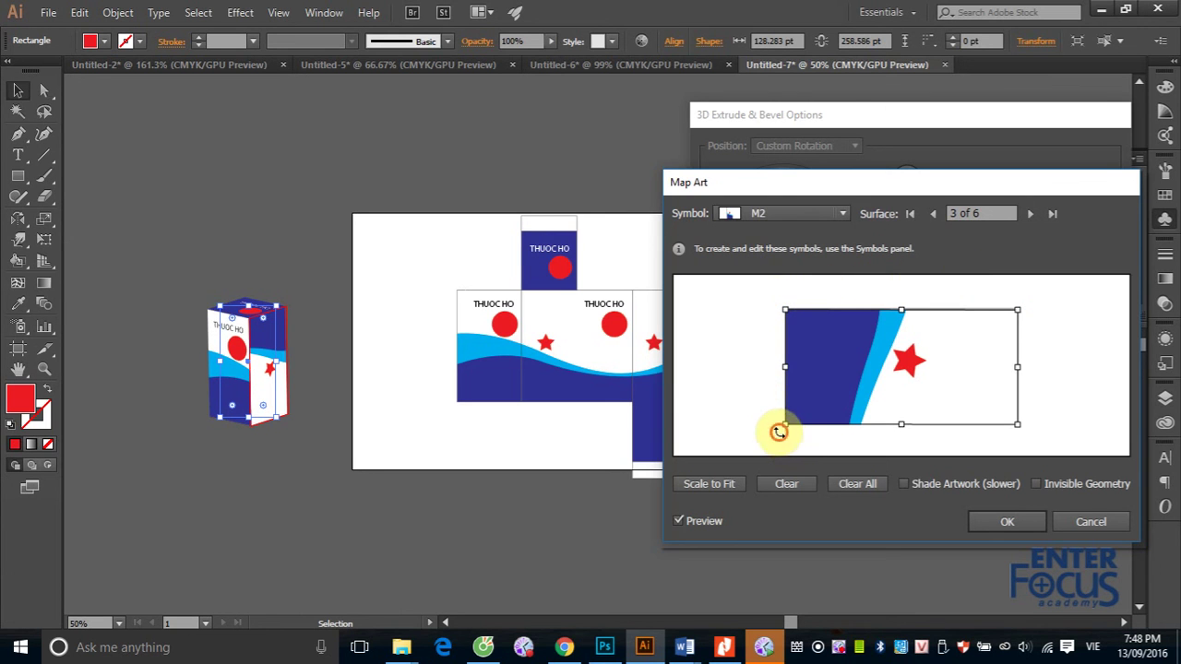
pyautogui.moveTo(779, 432)
pyautogui.mouseDown()
pyautogui.moveTo(825, 403)
pyautogui.moveTo(1004, 453)
pyautogui.moveTo(1043, 390)
pyautogui.moveTo(1024, 302)
pyautogui.mouseUp()
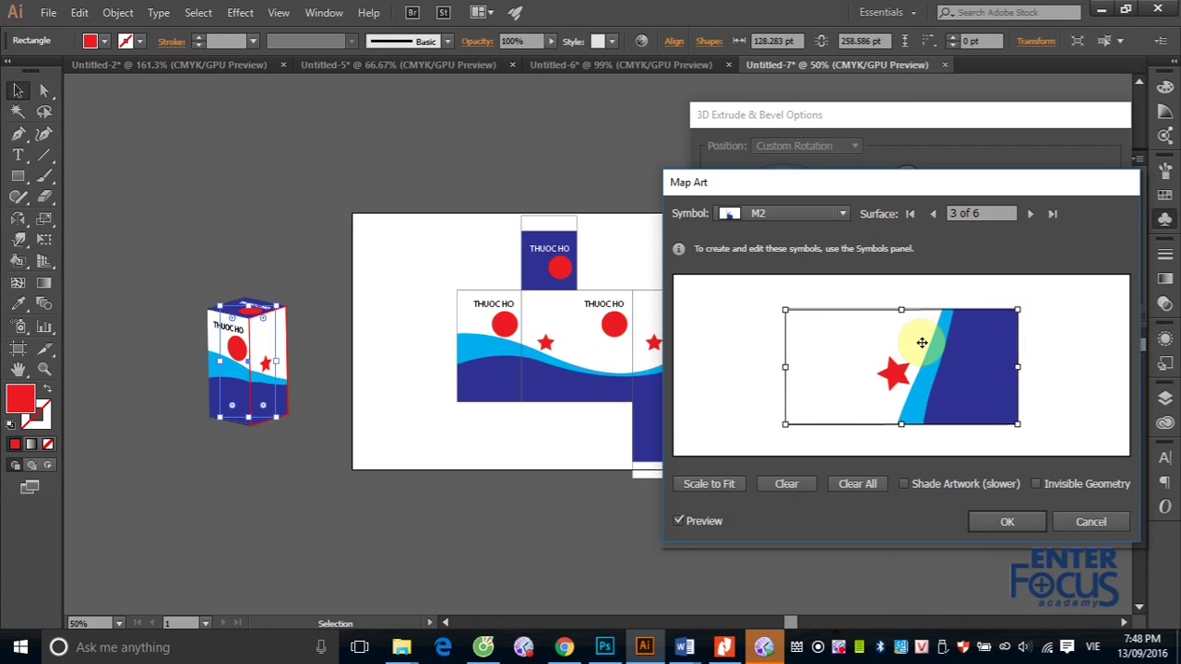
# Accept the mapping, then turn the box to show its top and THUOC HO front.
pyautogui.click(1007, 522)
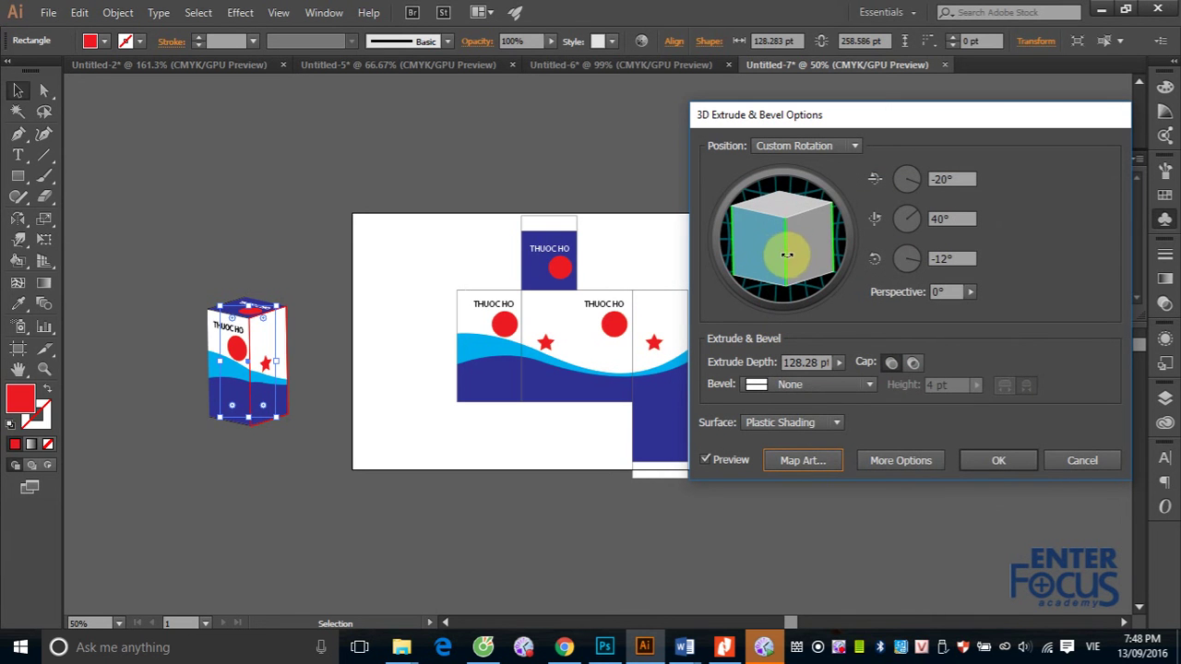
pyautogui.moveTo(784, 256)
pyautogui.mouseDown()
pyautogui.moveTo(813, 251)
pyautogui.moveTo(764, 258)
pyautogui.mouseUp()
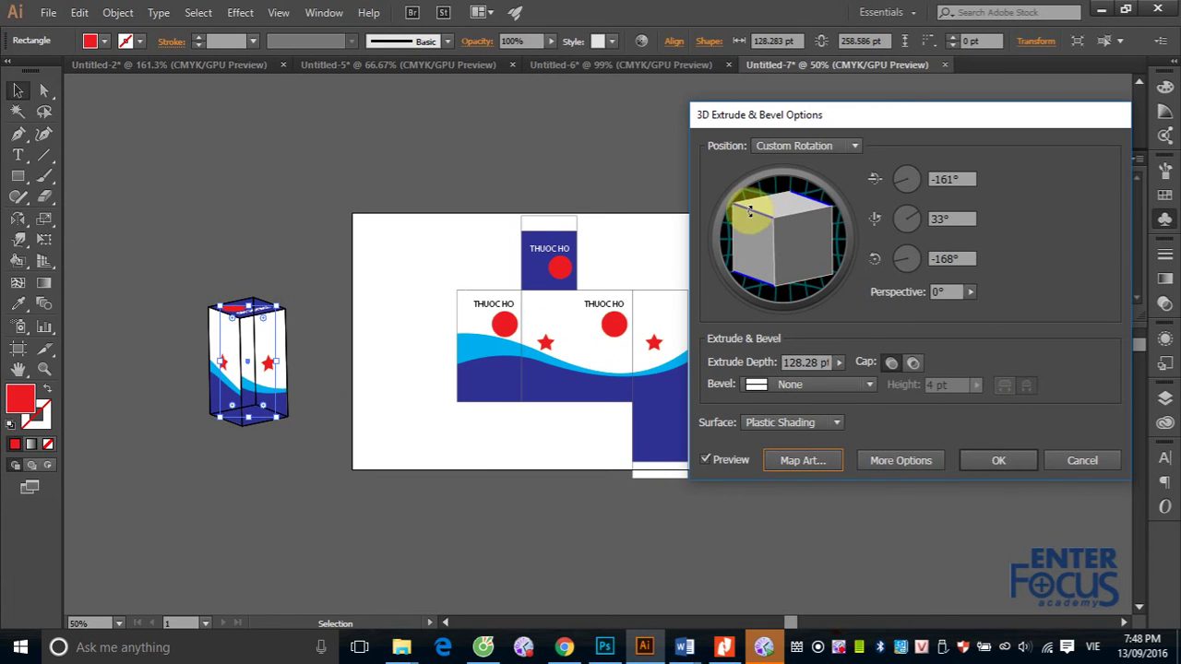
pyautogui.moveTo(750, 211); pyautogui.dragTo(743, 234)
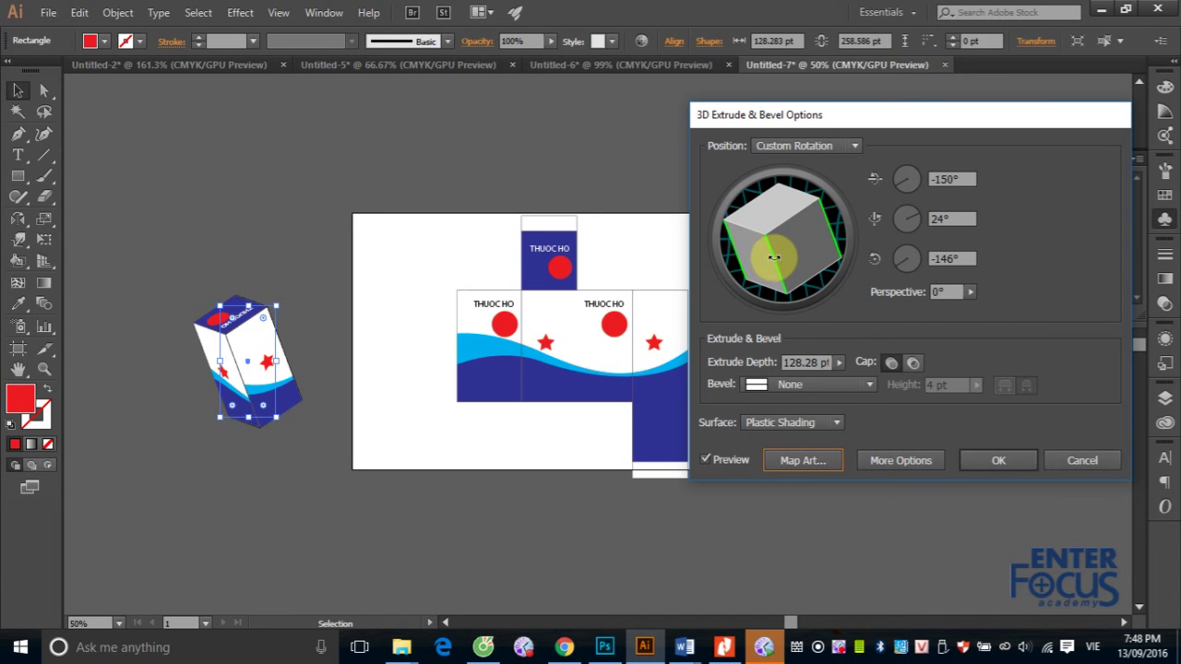
pyautogui.moveTo(770, 259)
pyautogui.mouseDown()
pyautogui.moveTo(803, 253)
pyautogui.moveTo(785, 262)
pyautogui.mouseUp()
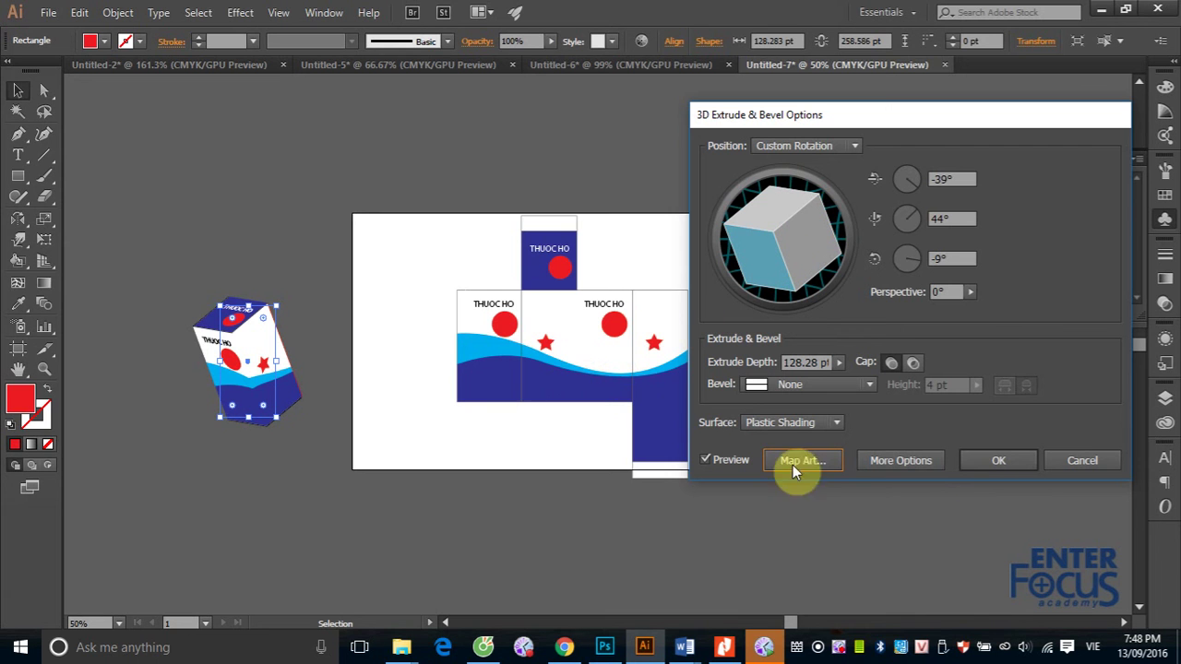
pyautogui.click(999, 461)
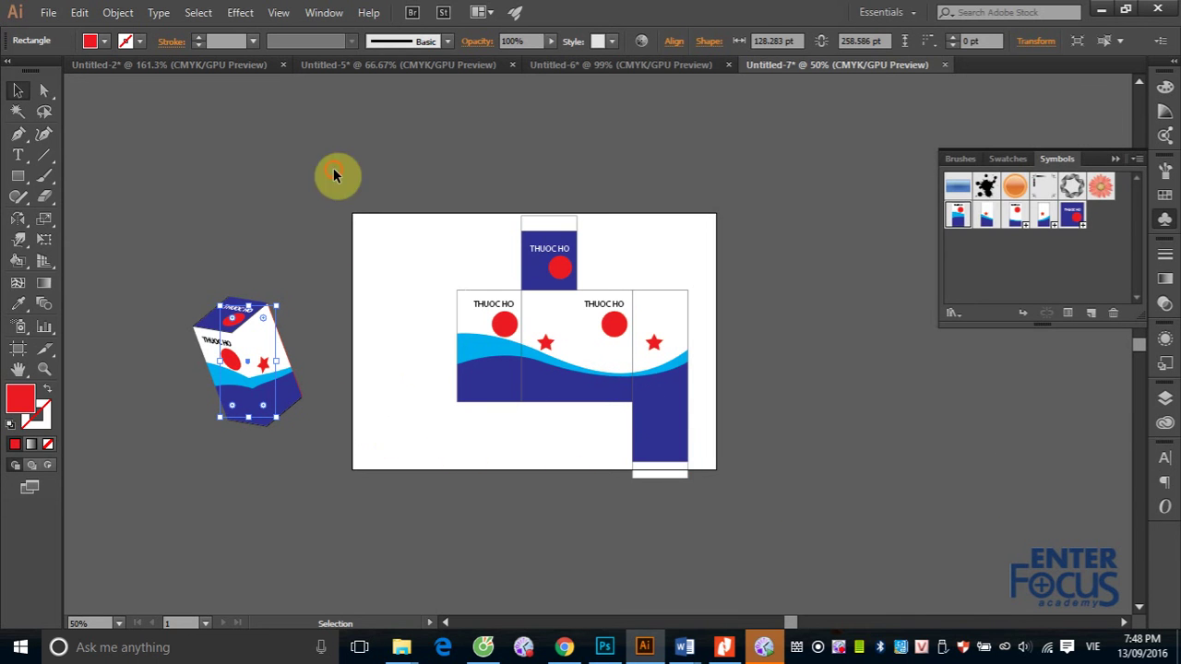
# Reselect the 3D box and show its Appearance panel with the mapped Extrude & Bevel effect.
pyautogui.click(338, 175)
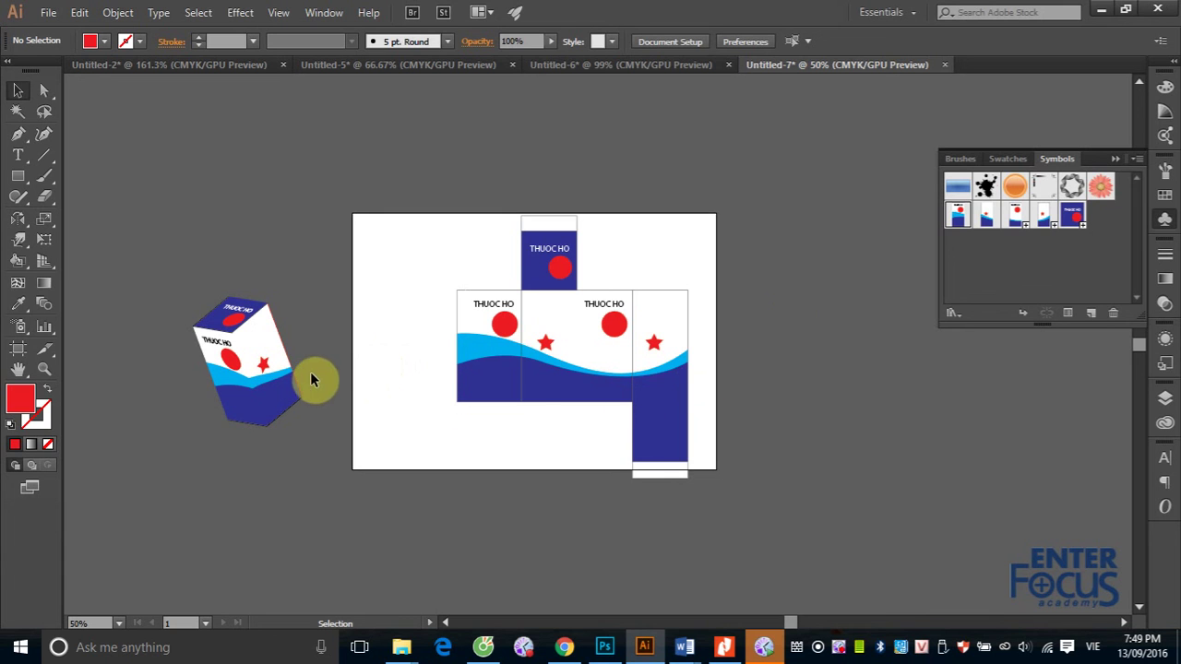
pyautogui.click(284, 388)
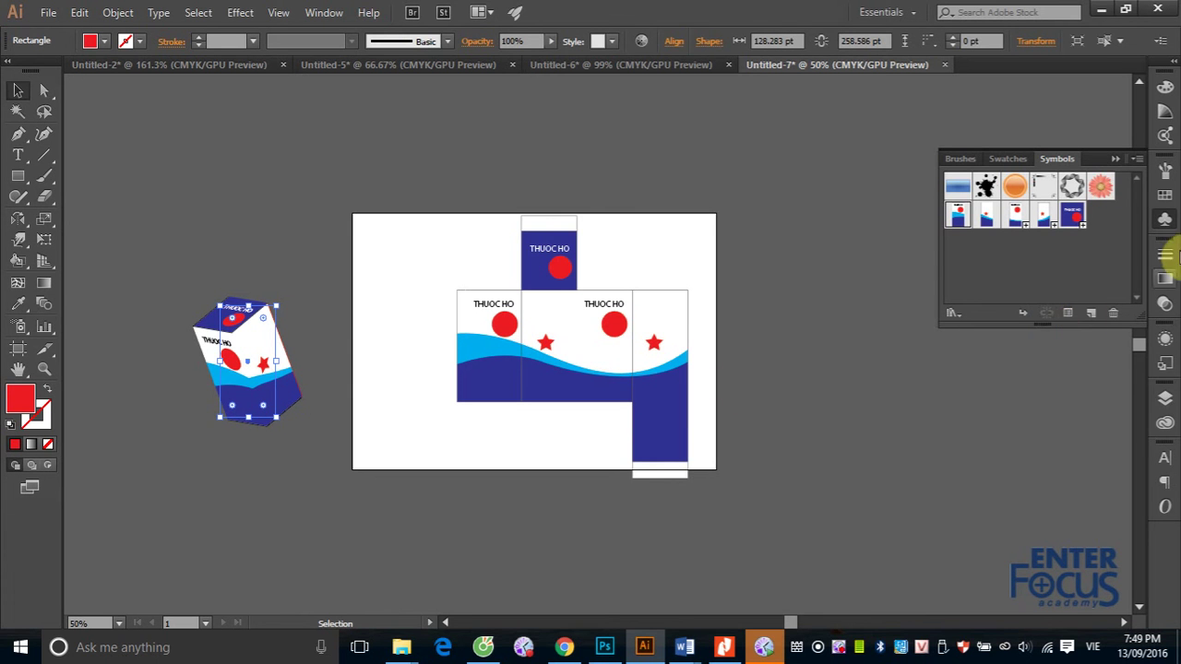
pyautogui.click(1167, 342)
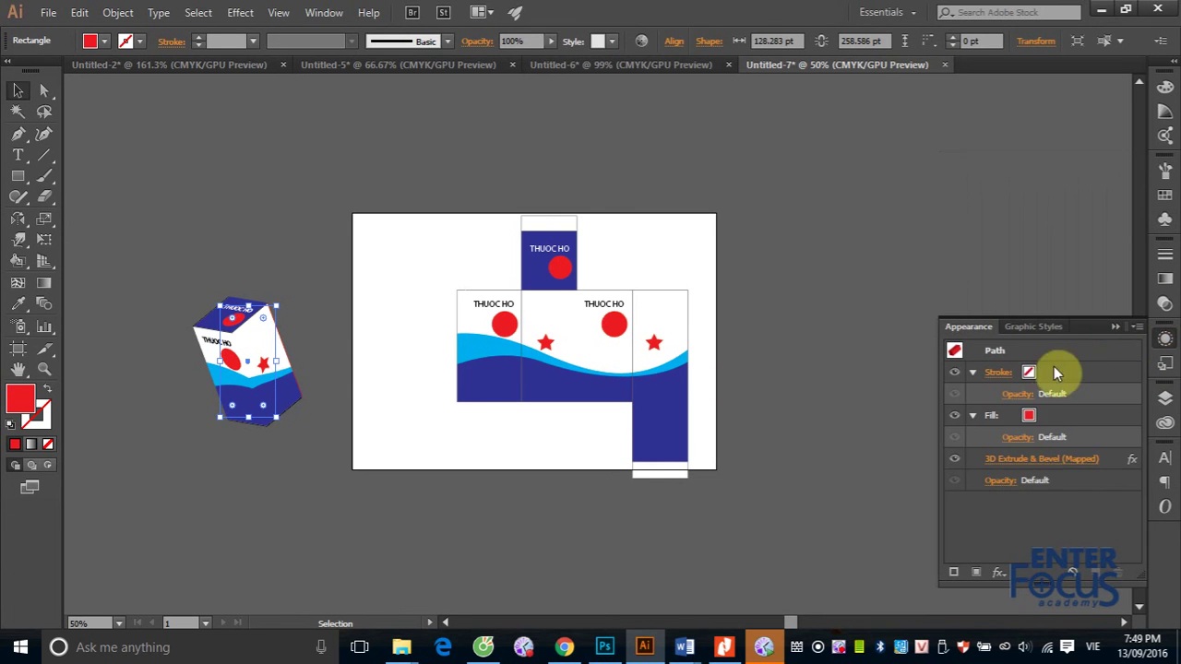
# Set the box's 3D rotation to Off-Axis Front with 143° perspective, with preview on.
pyautogui.click(1028, 458)
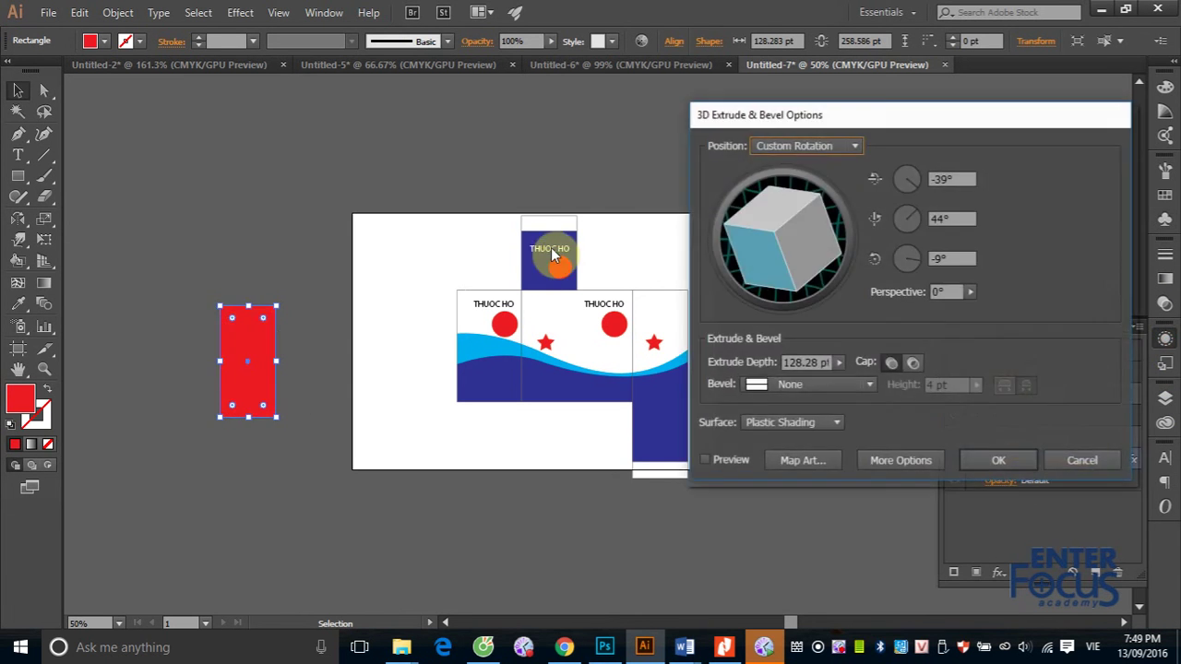
pyautogui.click(703, 460)
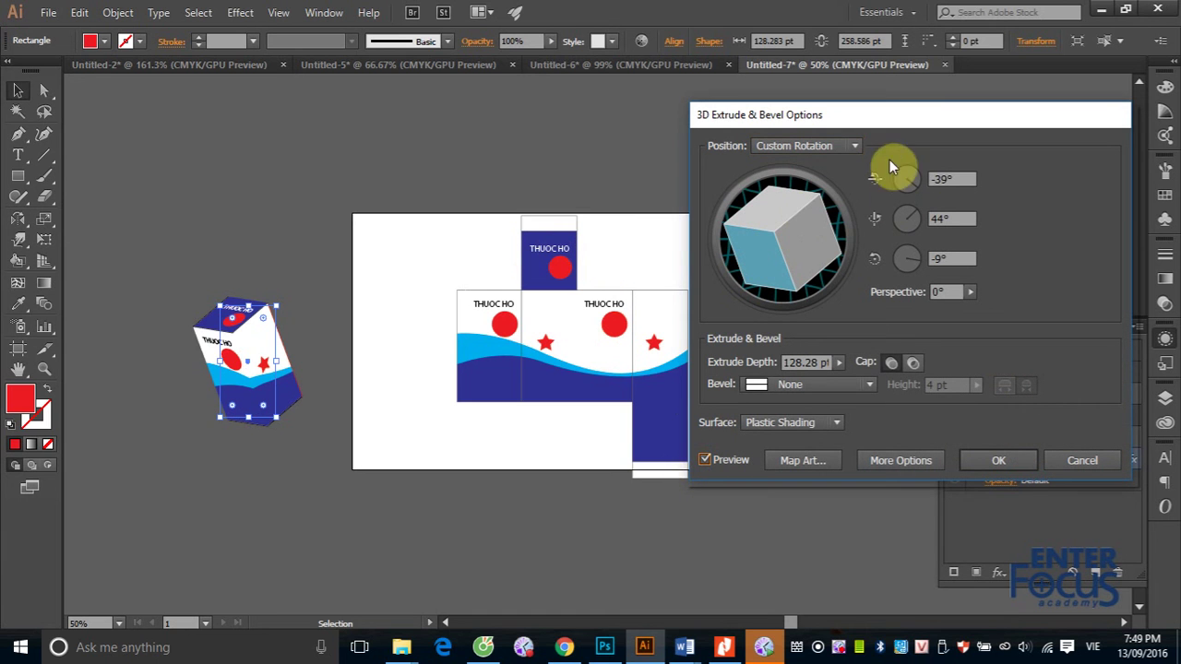
pyautogui.click(852, 147)
pyautogui.click(809, 312)
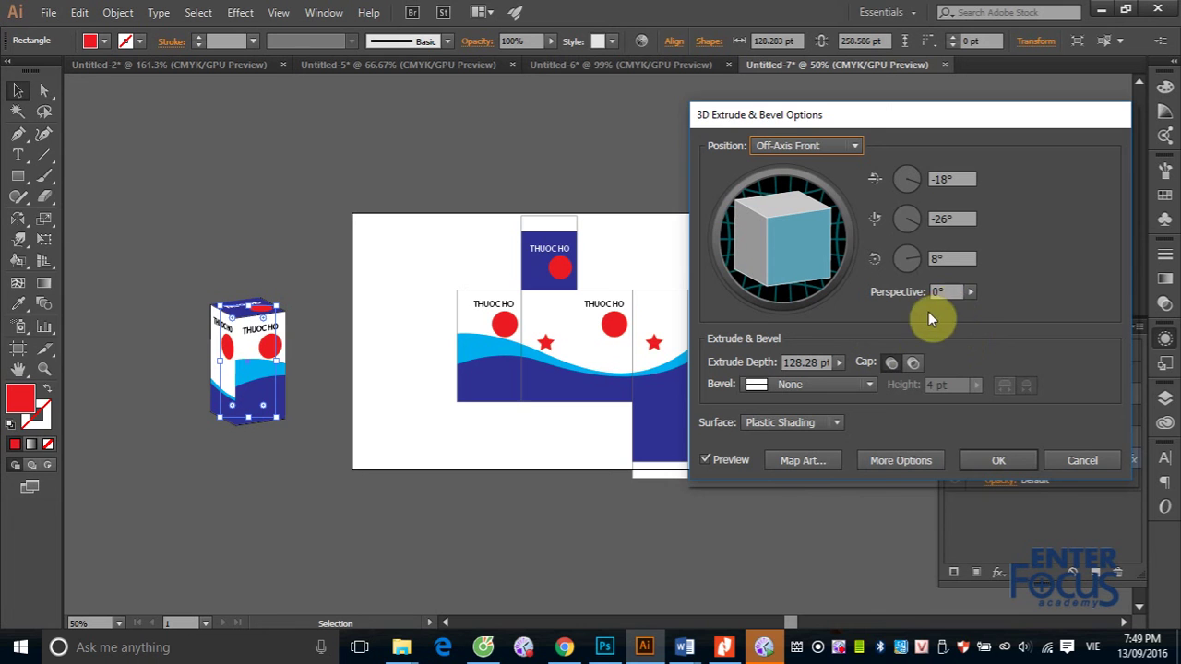
pyautogui.click(971, 293)
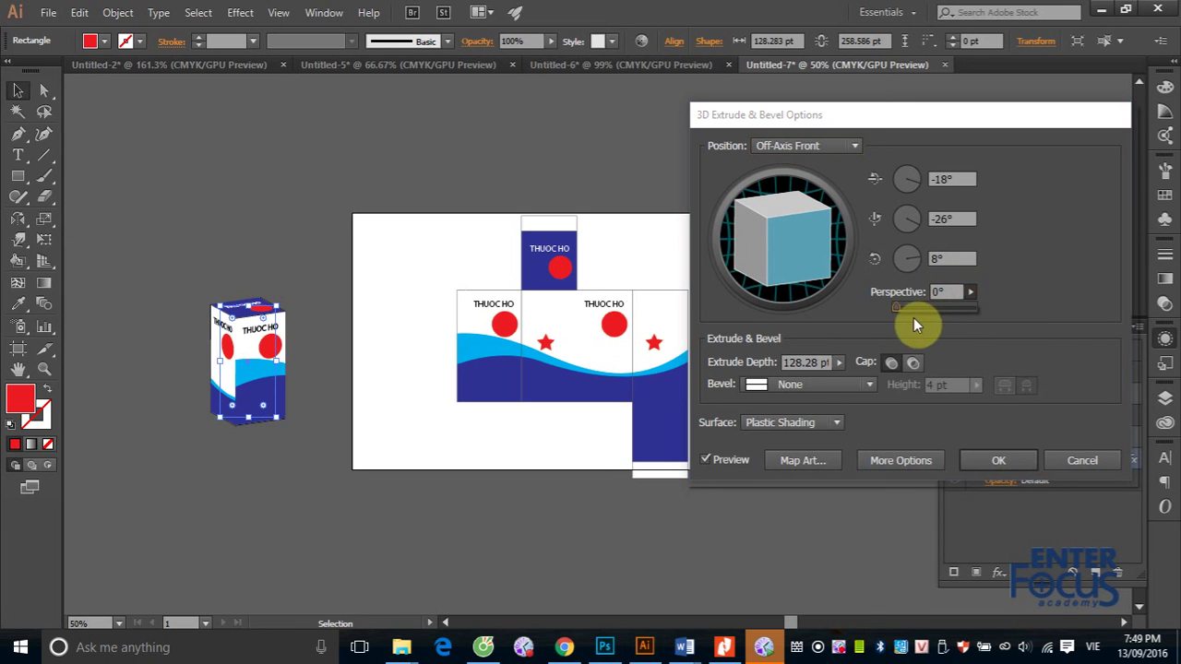
pyautogui.moveTo(932, 312); pyautogui.dragTo(950, 312)
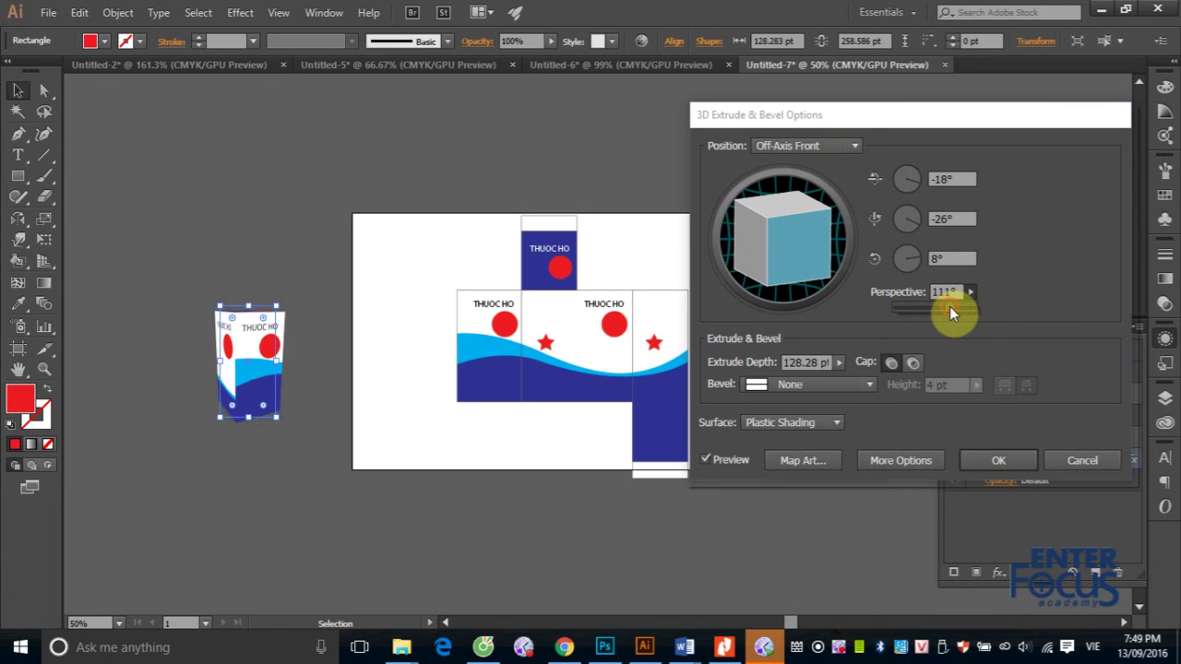
pyautogui.moveTo(959, 306); pyautogui.dragTo(966, 306)
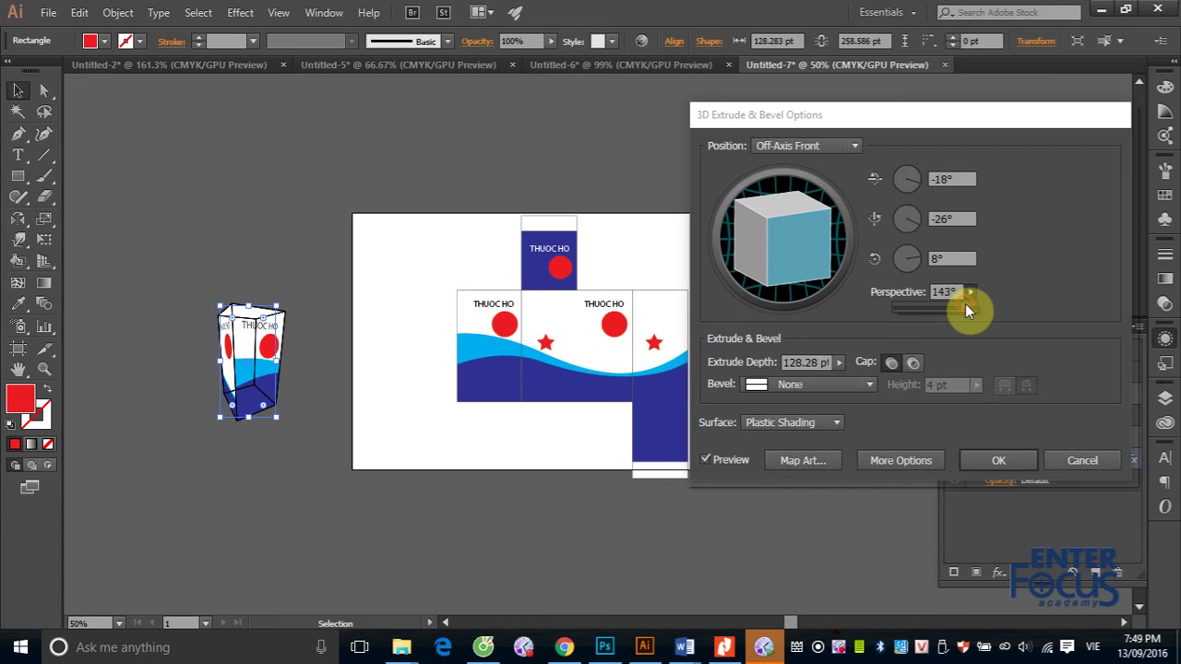
pyautogui.click(752, 224)
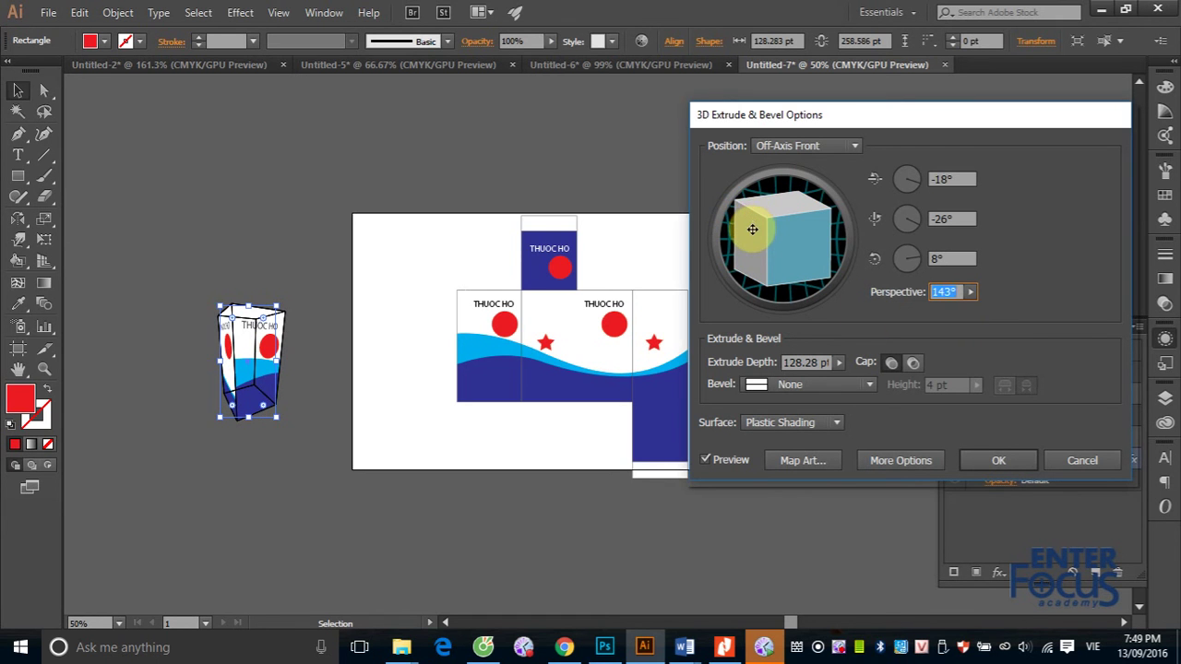
# Tilt the box to show the THUOC HO face, apply it, and zoom in on it.
pyautogui.moveTo(751, 225); pyautogui.dragTo(806, 220)
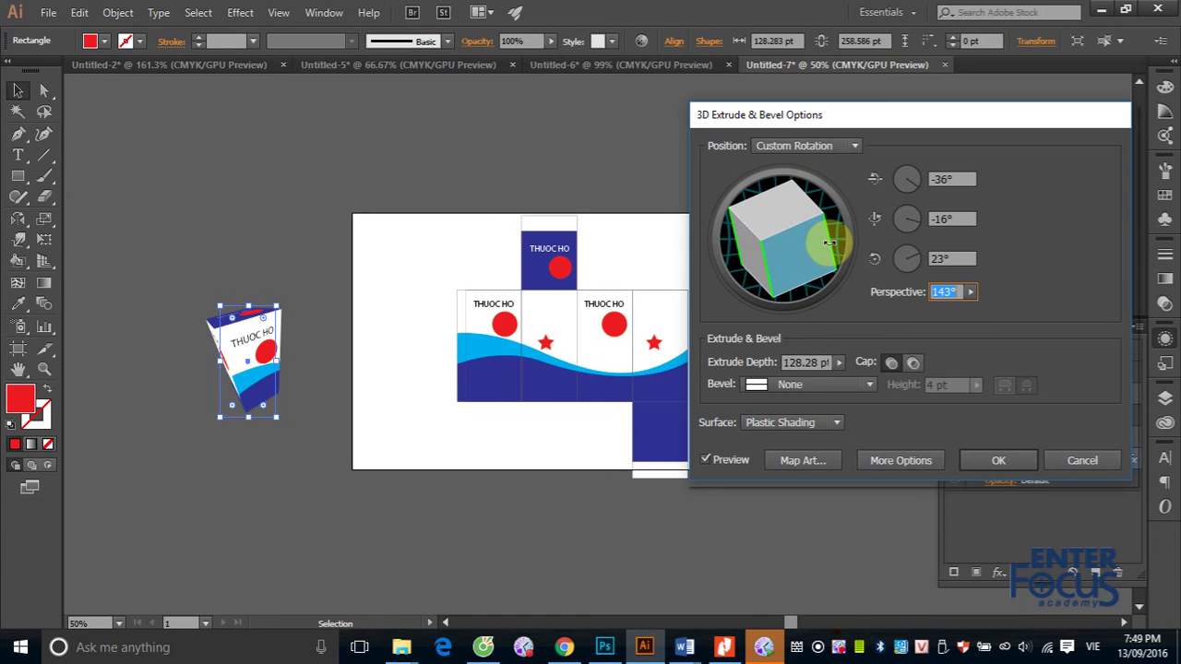
pyautogui.moveTo(829, 243); pyautogui.dragTo(783, 259)
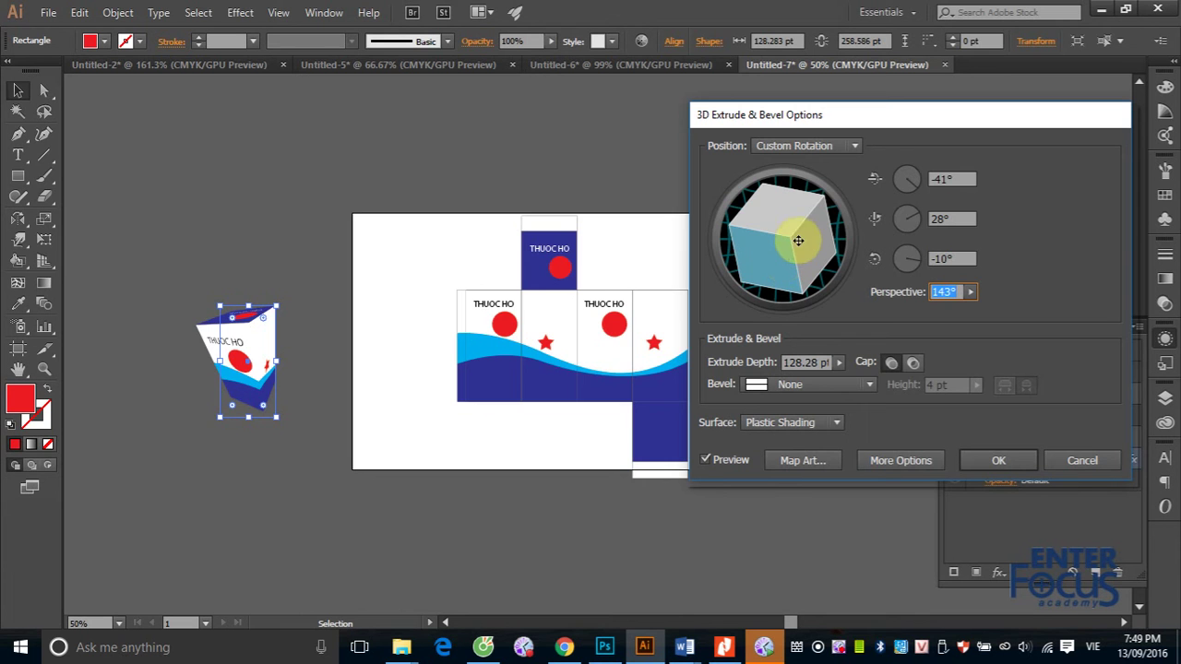
pyautogui.click(1005, 457)
pyautogui.click(501, 514)
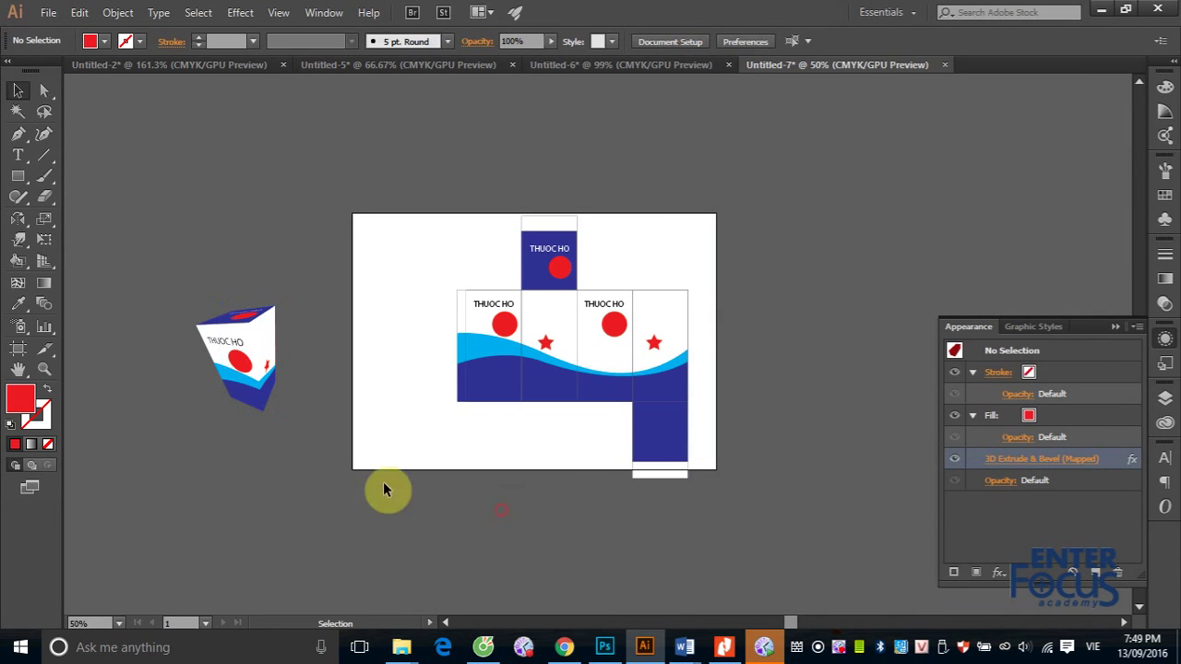
pyautogui.press('z')
pyautogui.moveTo(159, 263)
pyautogui.mouseDown()
pyautogui.moveTo(351, 424)
pyautogui.moveTo(332, 421)
pyautogui.mouseUp()
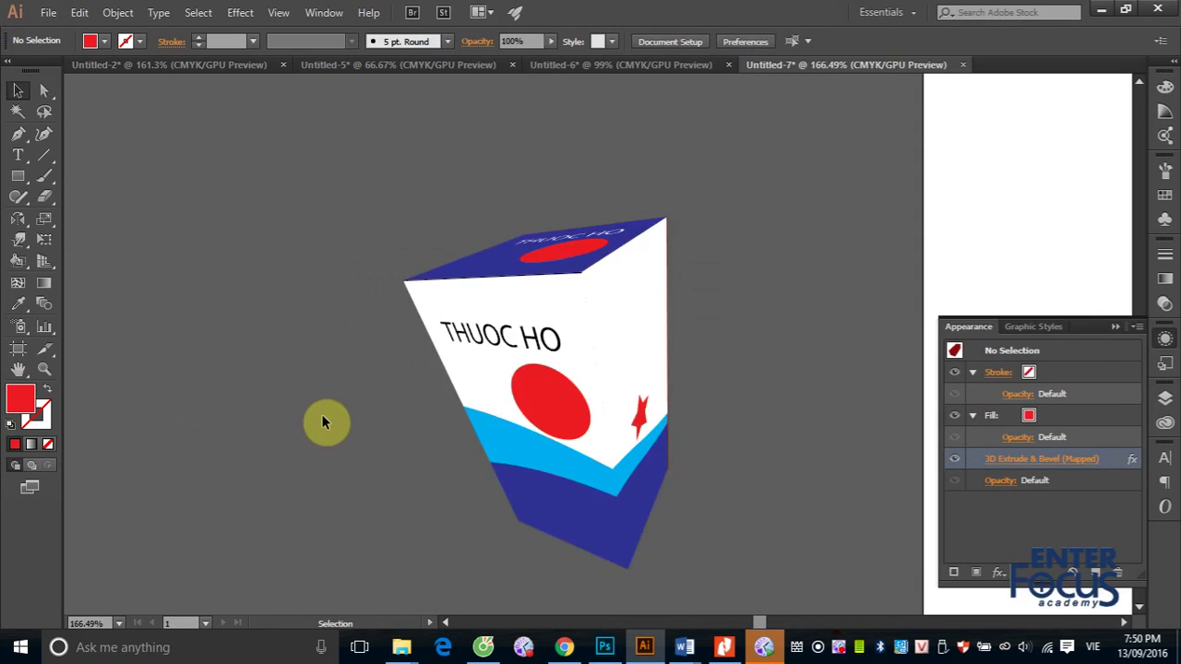